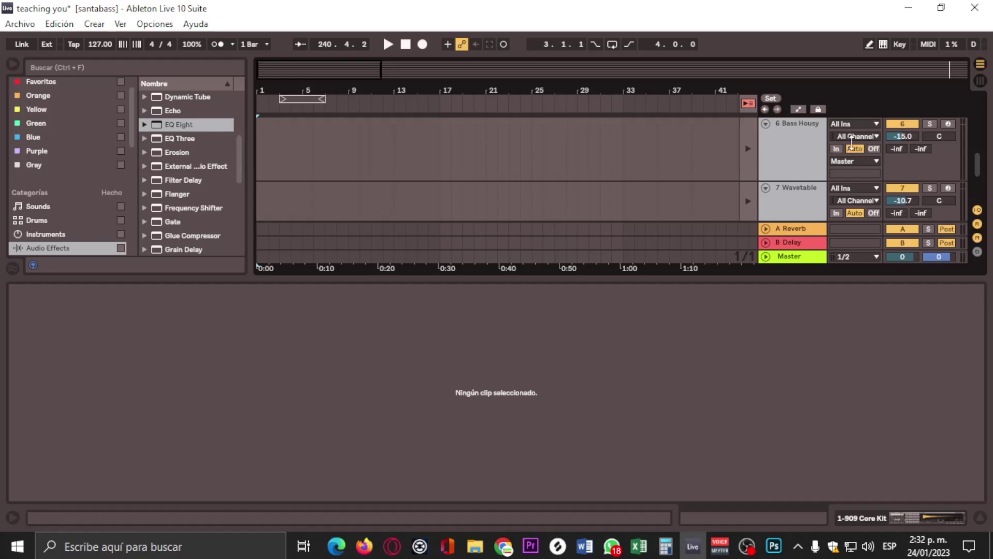
- Switch to the Session View and look over all eight tracks in the mixer
{"action": "left_click", "coordinate": [979, 87]}
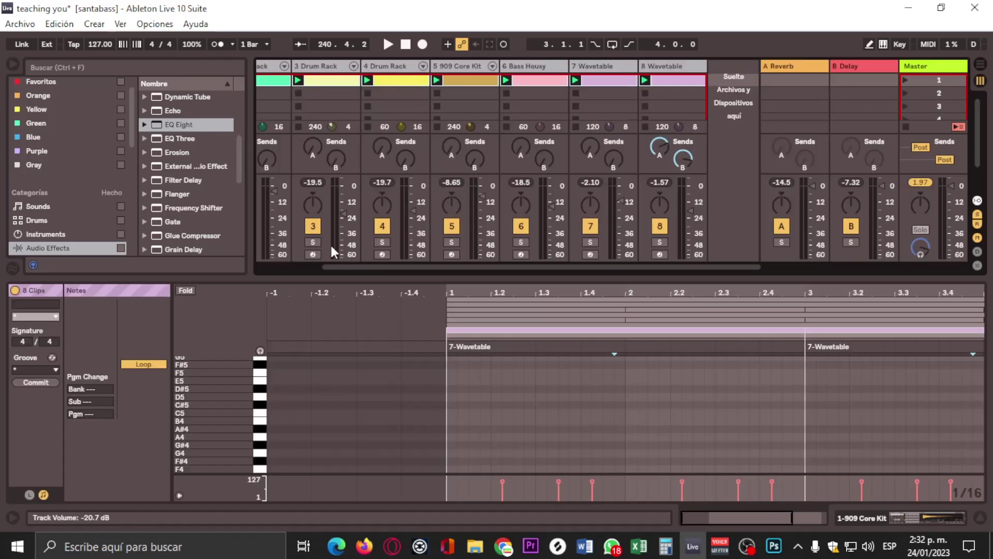
{"action": "left_click_drag", "start_coordinate": [413, 268], "coordinate": [347, 268]}
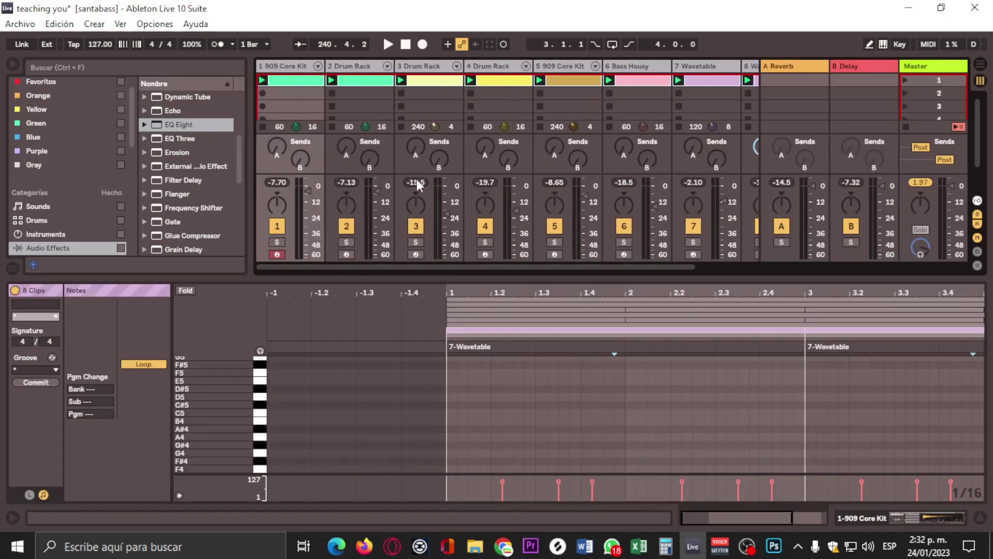
{"action": "left_click_drag", "start_coordinate": [569, 268], "coordinate": [641, 244]}
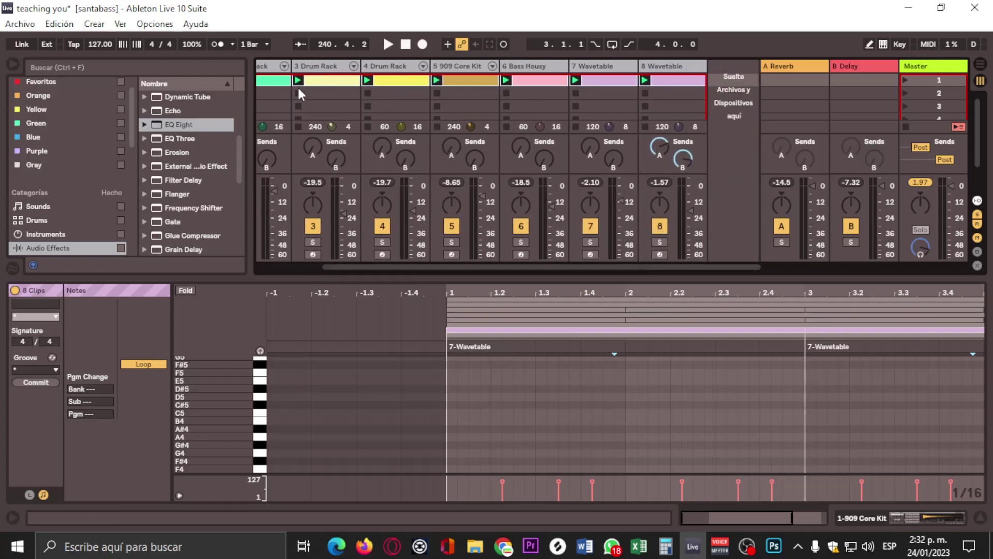
{"action": "left_click_drag", "start_coordinate": [482, 270], "coordinate": [390, 259]}
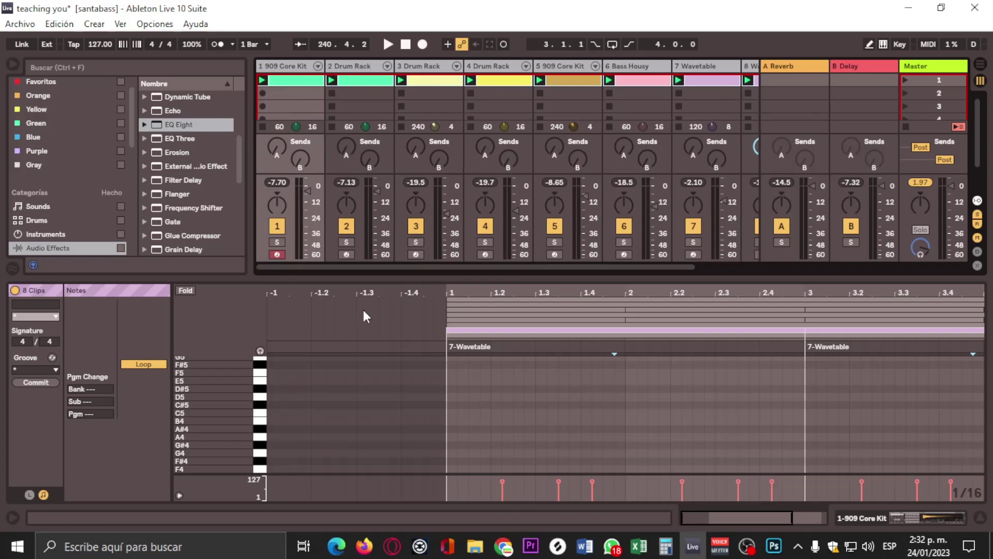
- Review the MIDI clips of tracks 2 through 7 one by one, from the second Drum Rack track to 7 Wavetable
{"action": "left_click", "coordinate": [357, 66]}
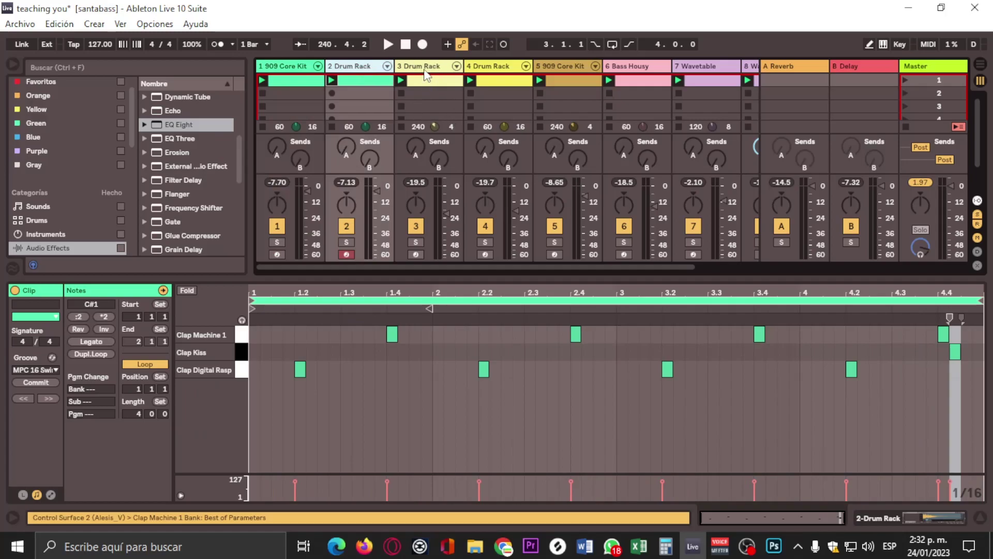
{"action": "left_click", "coordinate": [425, 75]}
{"action": "left_click", "coordinate": [499, 71]}
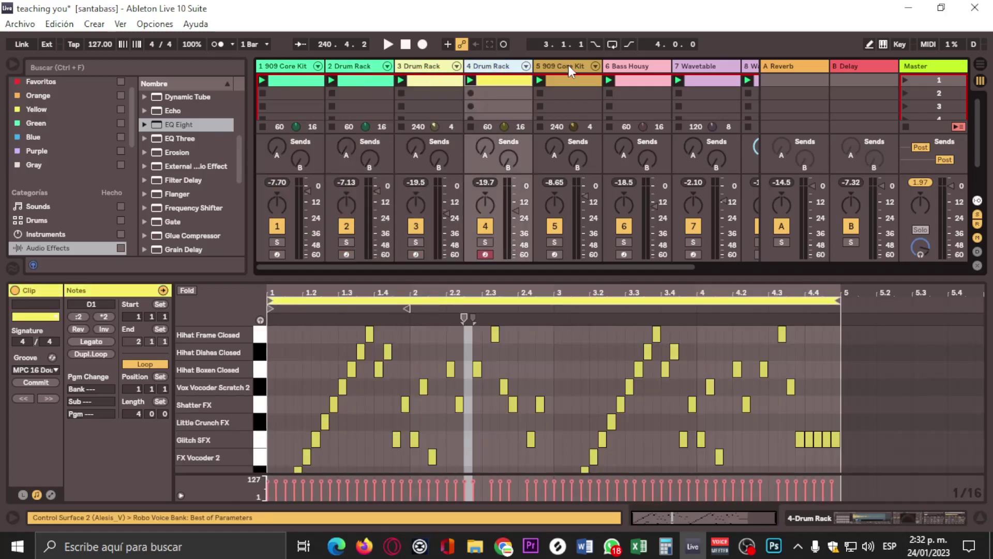
{"action": "left_click", "coordinate": [567, 63]}
{"action": "left_click", "coordinate": [636, 65]}
{"action": "left_click", "coordinate": [706, 63]}
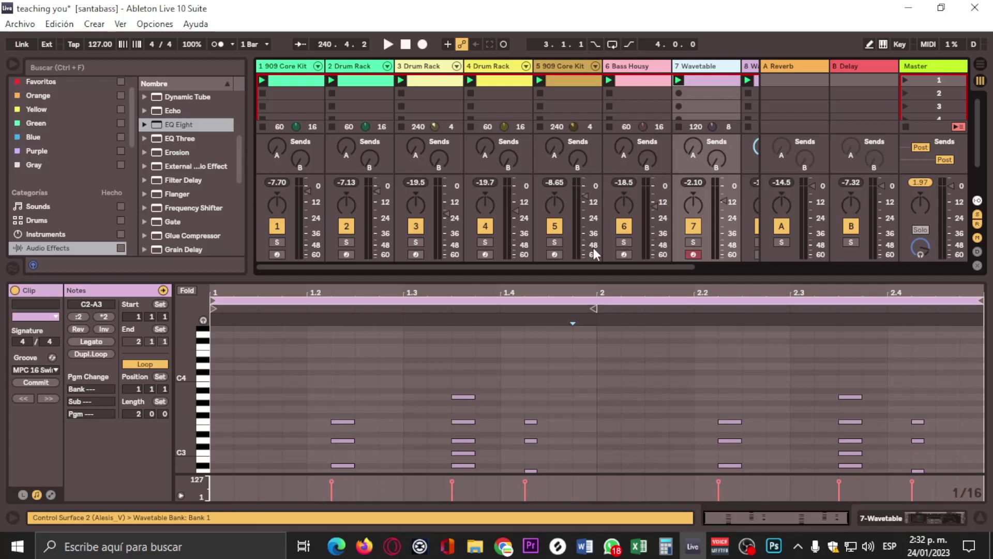
{"action": "left_click_drag", "start_coordinate": [569, 266], "coordinate": [608, 265]}
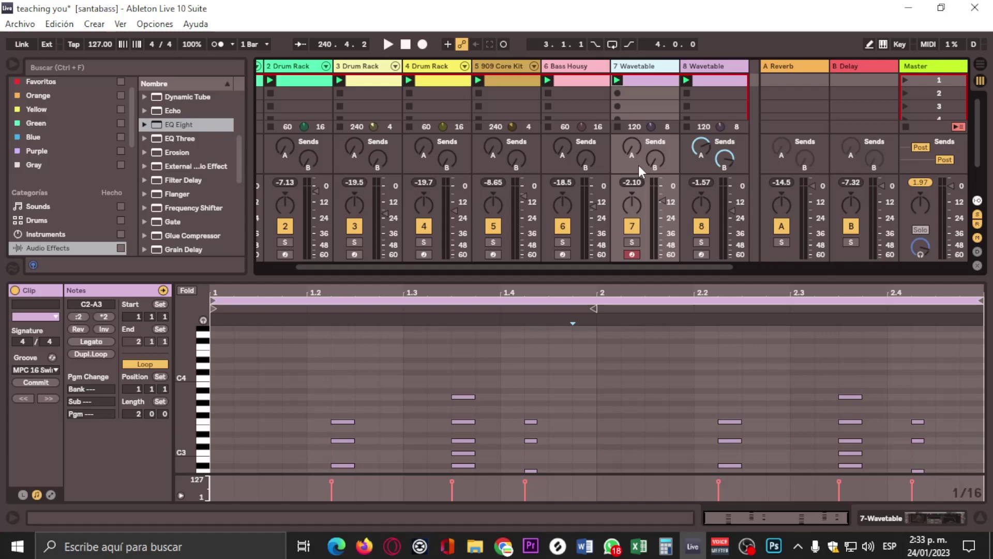
- Start playback and listen to the 1 909 Core Kit and 2 Drum Rack tracks soloed one at a time
{"action": "key", "text": "space"}
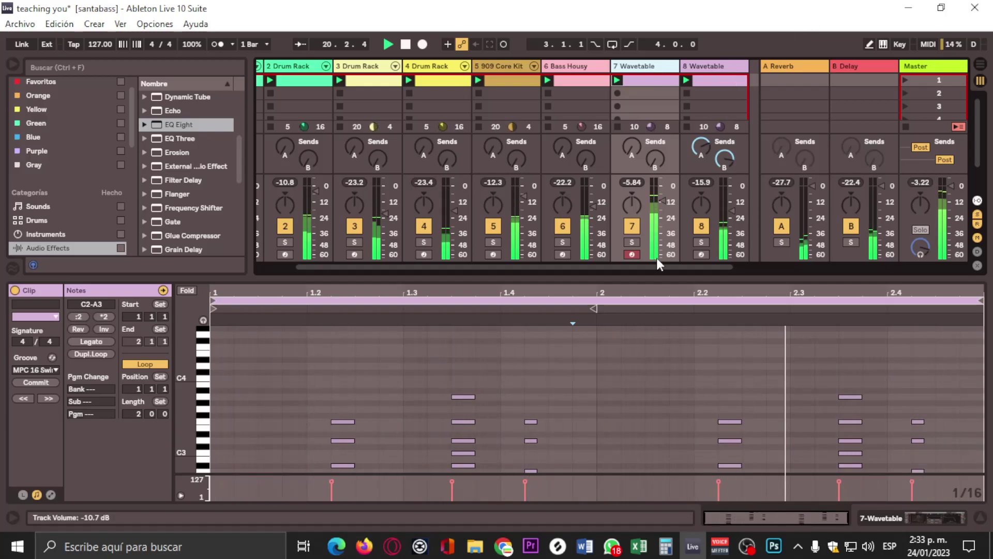
{"action": "left_click_drag", "start_coordinate": [656, 263], "coordinate": [420, 281]}
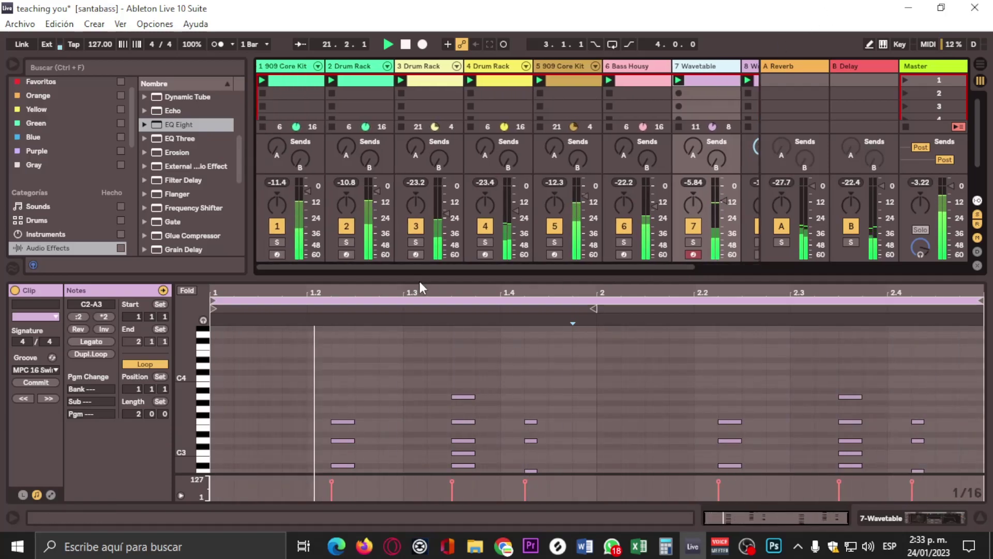
{"action": "left_click", "coordinate": [275, 241]}
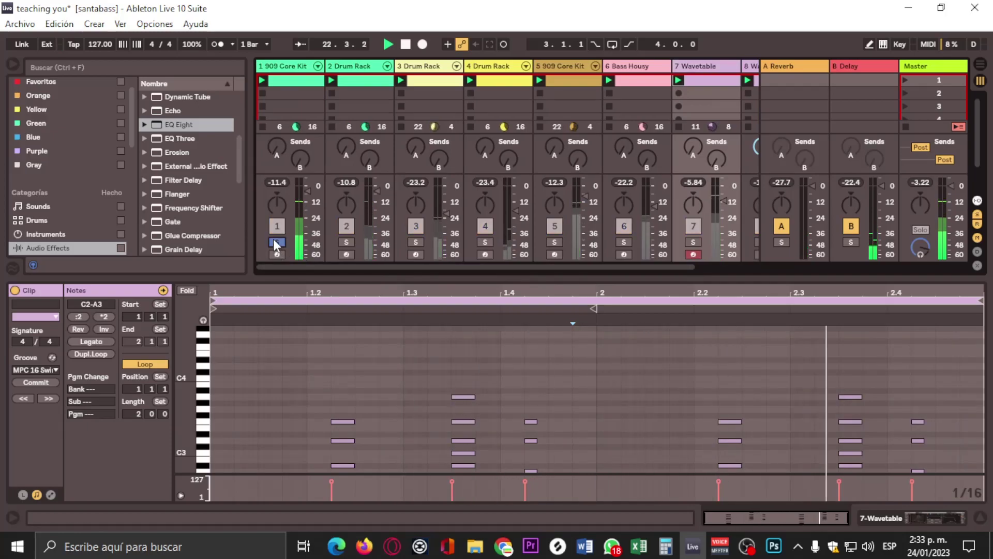
{"action": "left_click", "coordinate": [273, 239]}
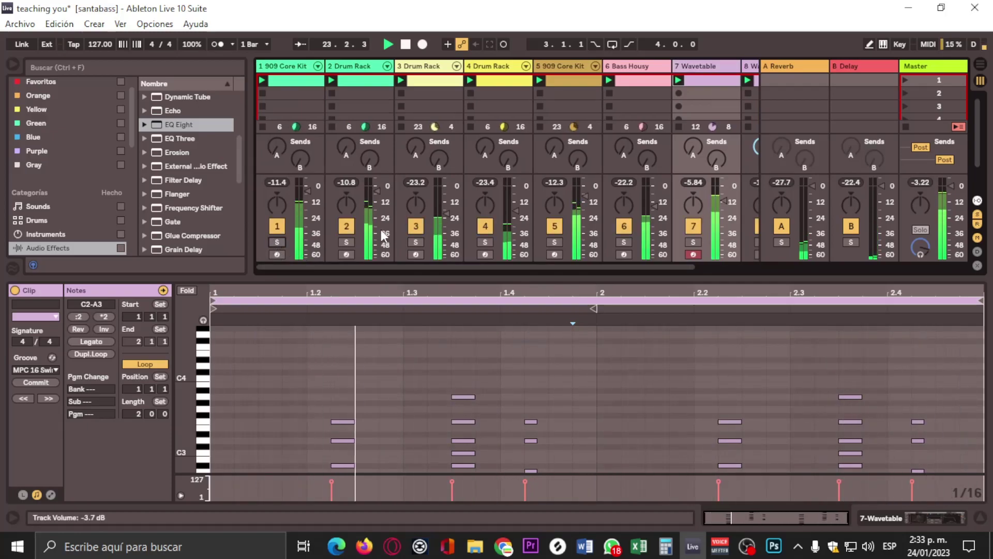
{"action": "left_click", "coordinate": [346, 242]}
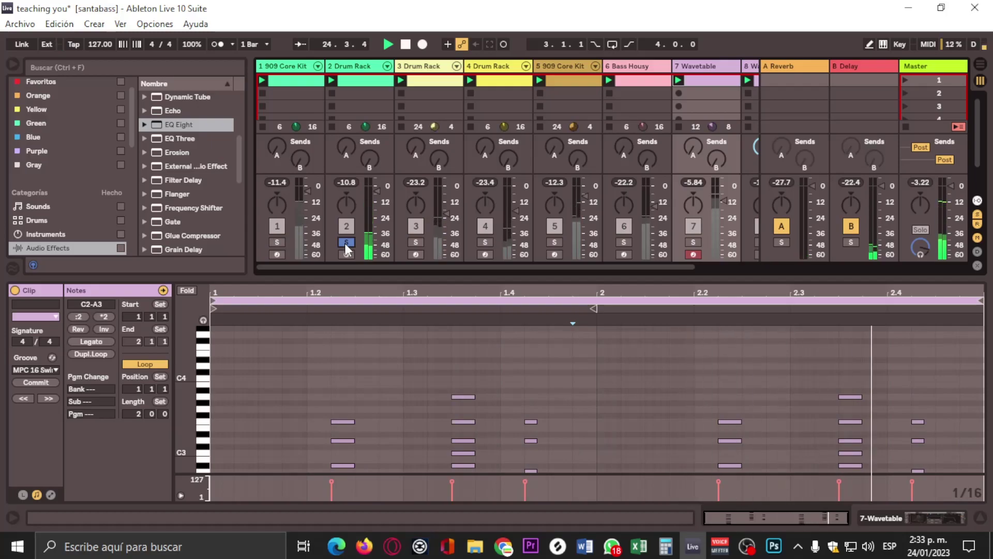
{"action": "left_click", "coordinate": [346, 242]}
- Solo tracks 3 through 8 one after another during playback to hear each part on its own
{"action": "left_click", "coordinate": [410, 241]}
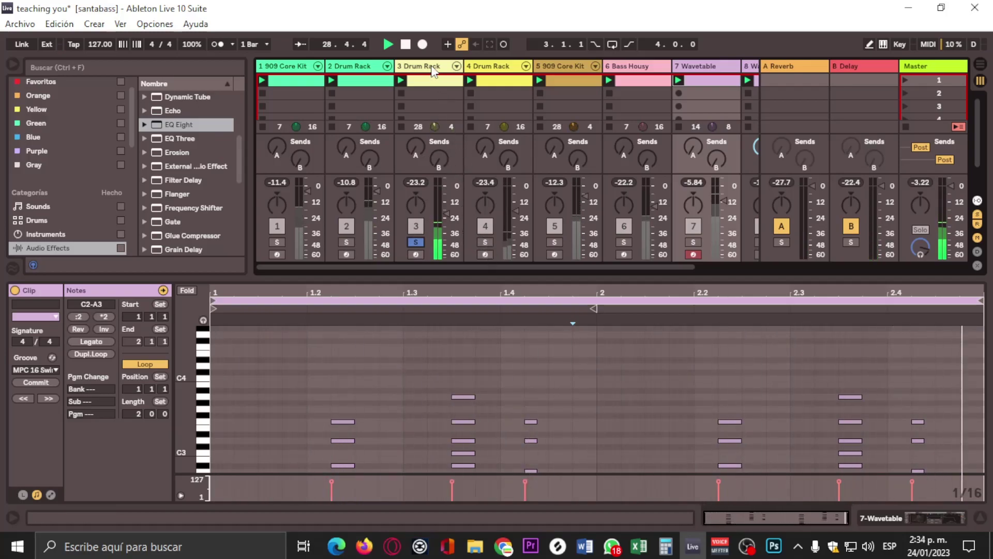
{"action": "left_click", "coordinate": [485, 242]}
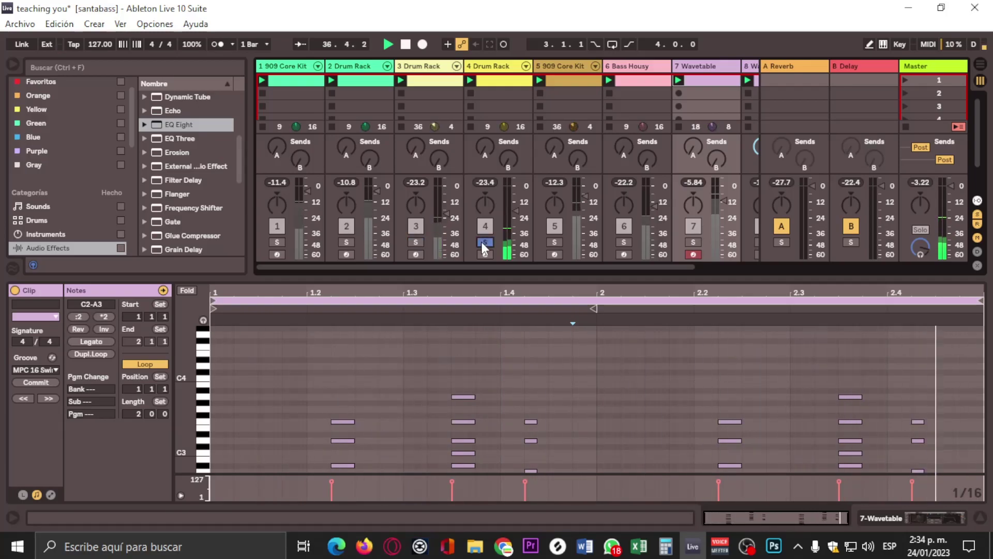
{"action": "left_click", "coordinate": [555, 241]}
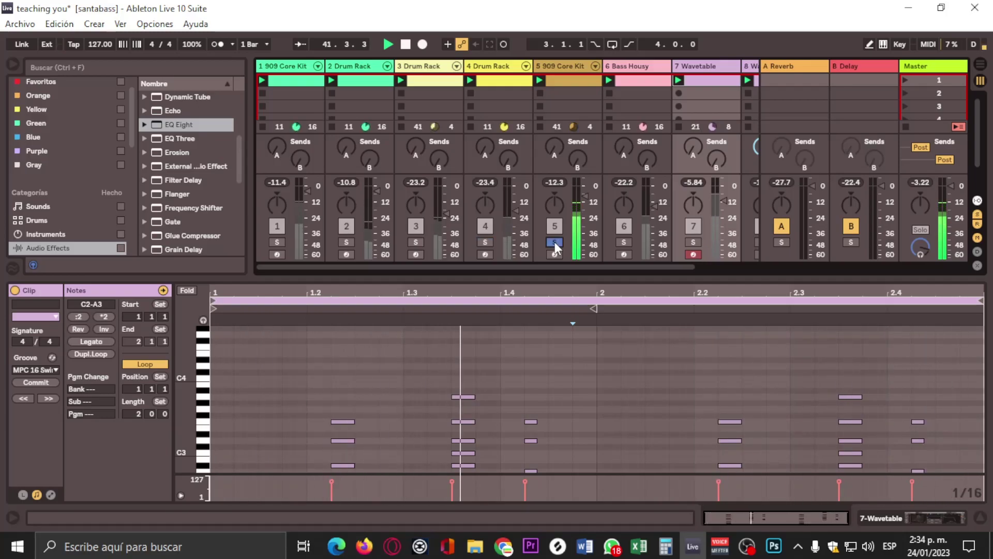
{"action": "left_click", "coordinate": [624, 243]}
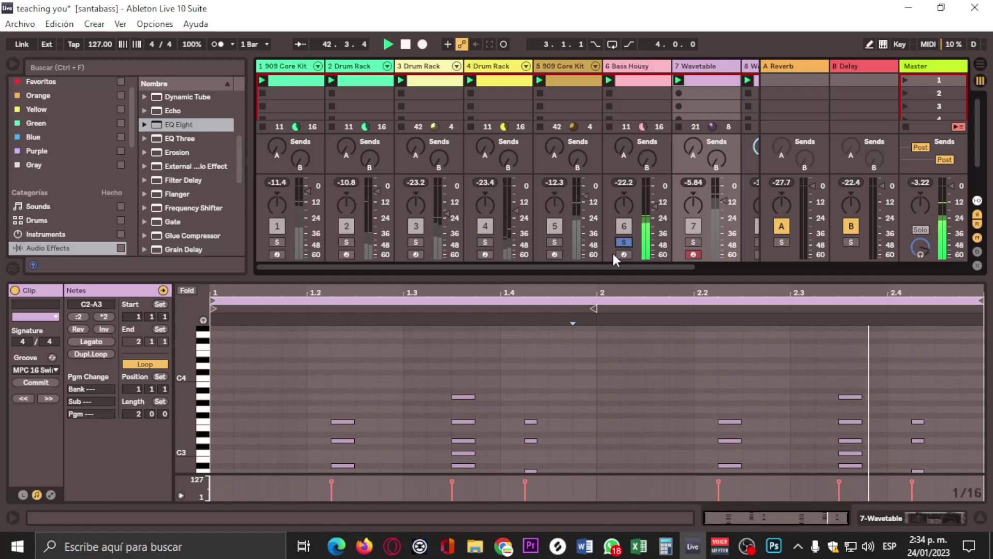
{"action": "left_click_drag", "start_coordinate": [585, 263], "coordinate": [647, 259]}
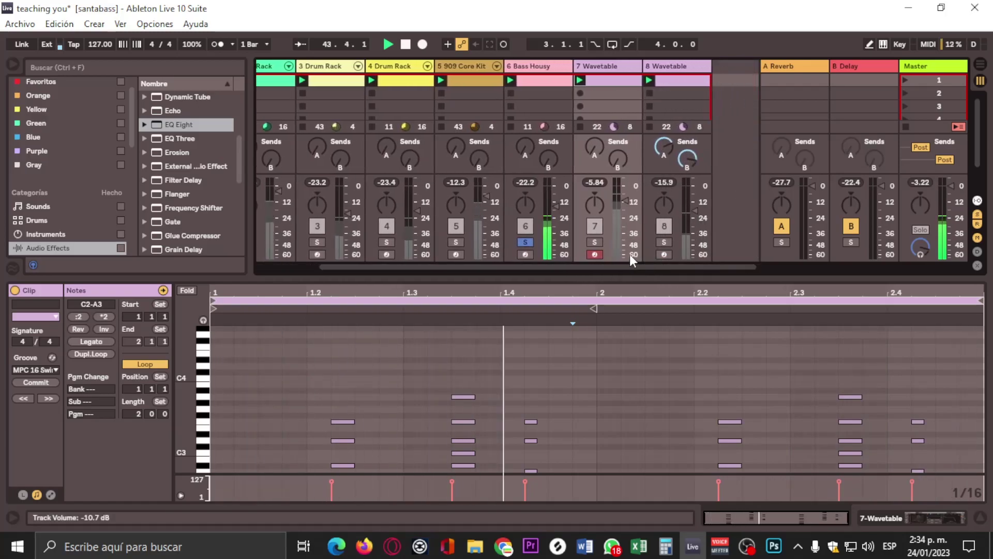
{"action": "left_click", "coordinate": [595, 242]}
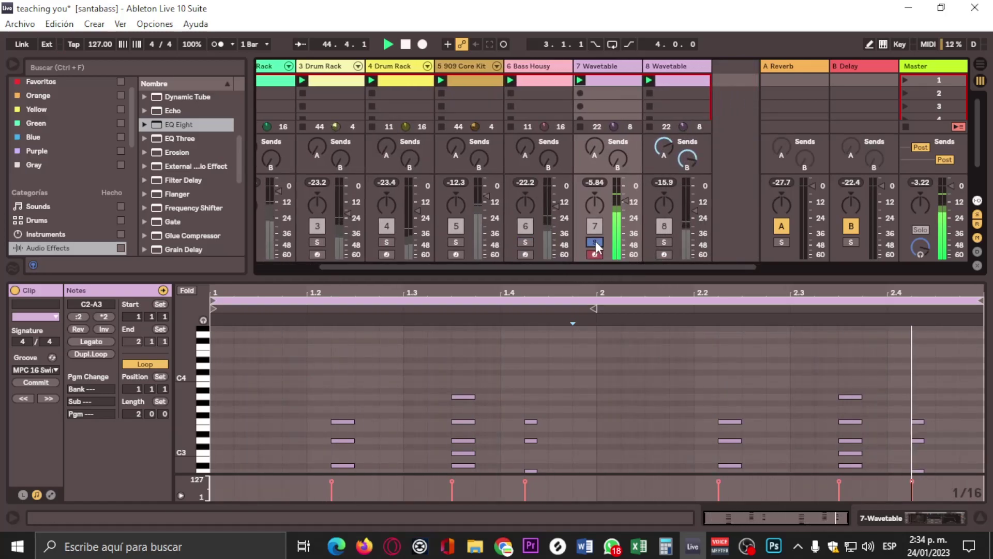
{"action": "left_click", "coordinate": [662, 242]}
{"action": "left_click_drag", "start_coordinate": [644, 271], "coordinate": [558, 273]}
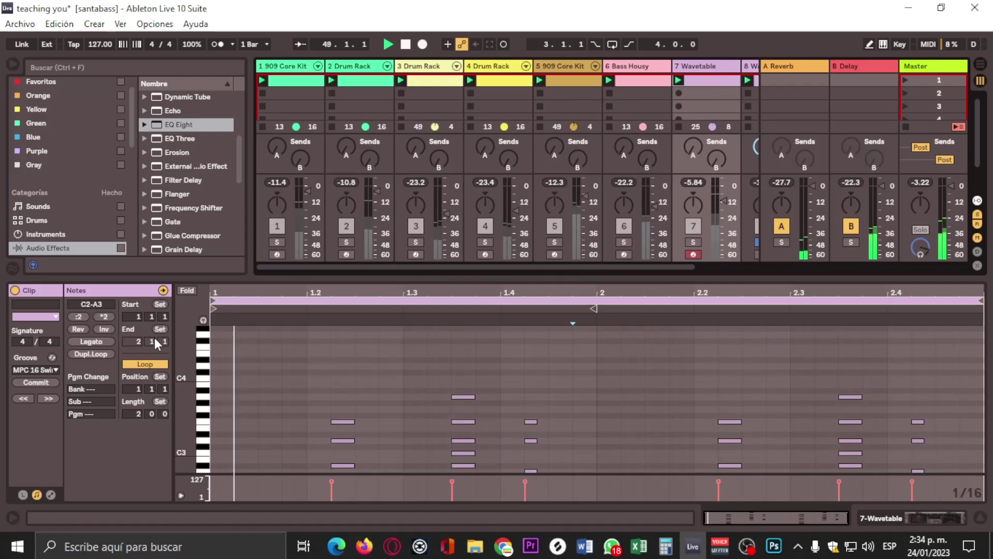
- Check the groove choices of the 7 Wavetable clip and turn off the solo on track 8 Wavetable
{"action": "left_click", "coordinate": [34, 369]}
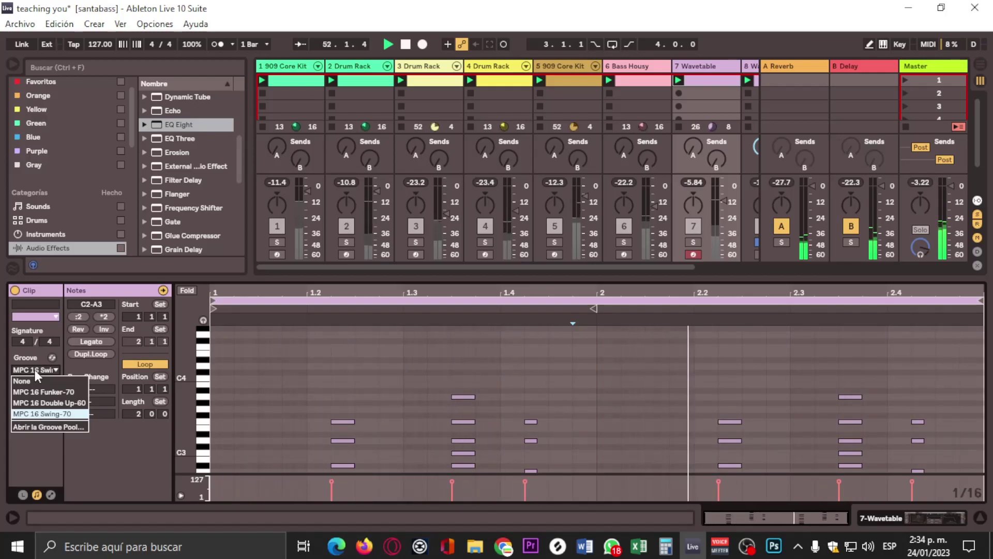
{"action": "left_click", "coordinate": [179, 312]}
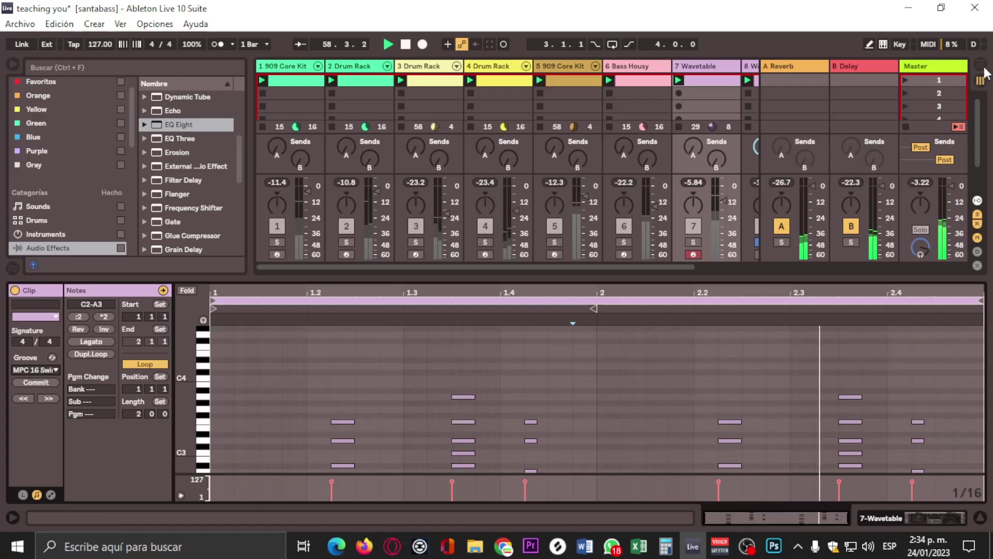
{"action": "left_click_drag", "start_coordinate": [641, 266], "coordinate": [653, 266]}
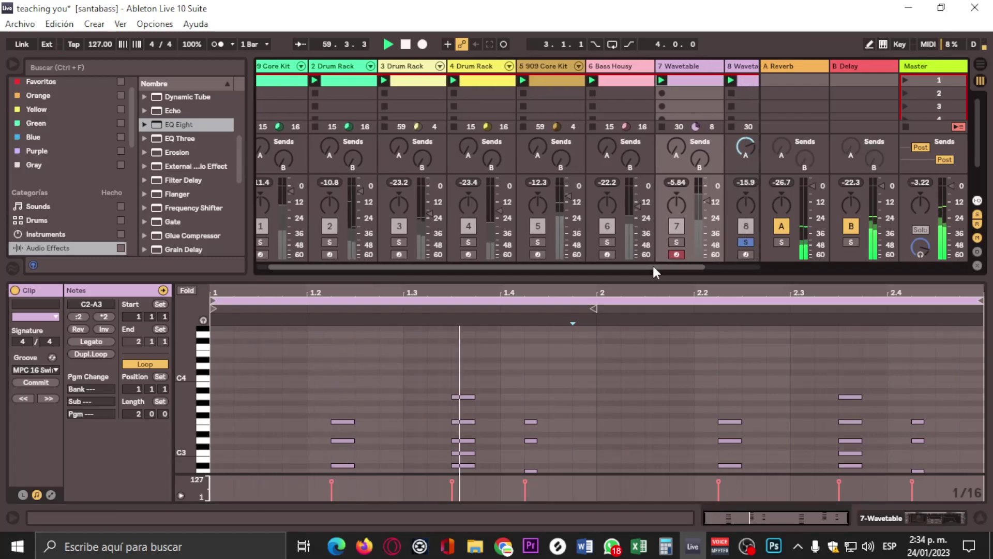
{"action": "left_click", "coordinate": [746, 242]}
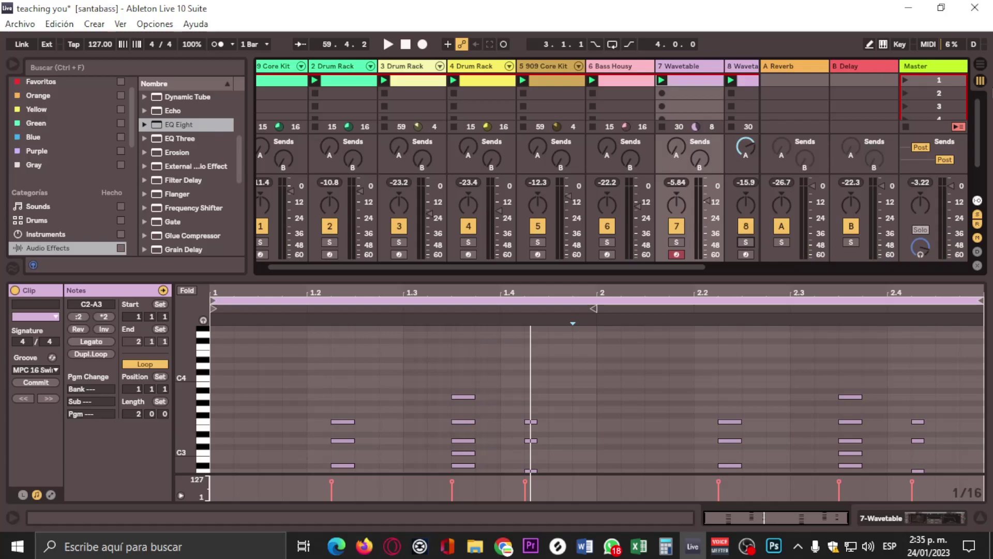
- Enlarge the track area in the Arrangement View and move the four-bar loop to start at bar 1
{"action": "left_click", "coordinate": [982, 64]}
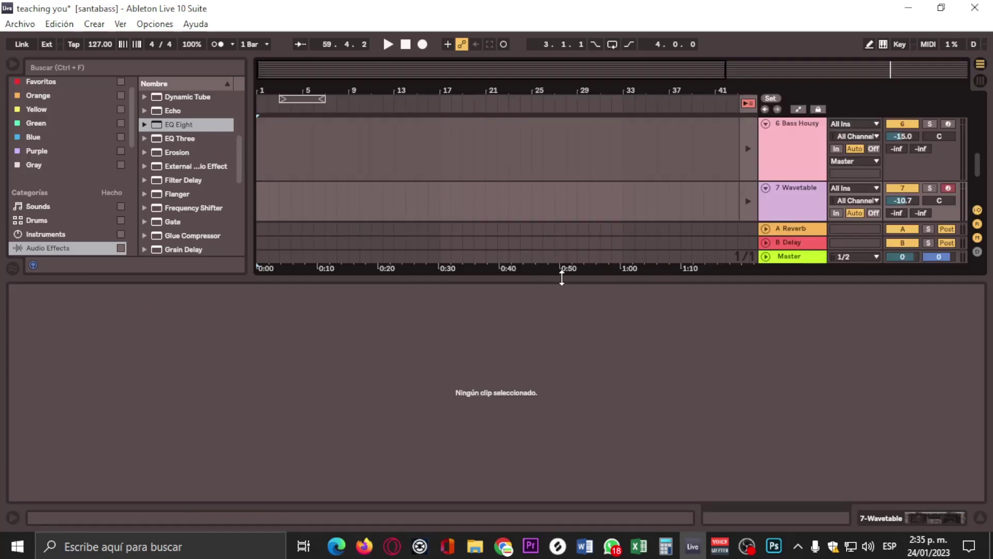
{"action": "left_click_drag", "start_coordinate": [562, 278], "coordinate": [559, 460]}
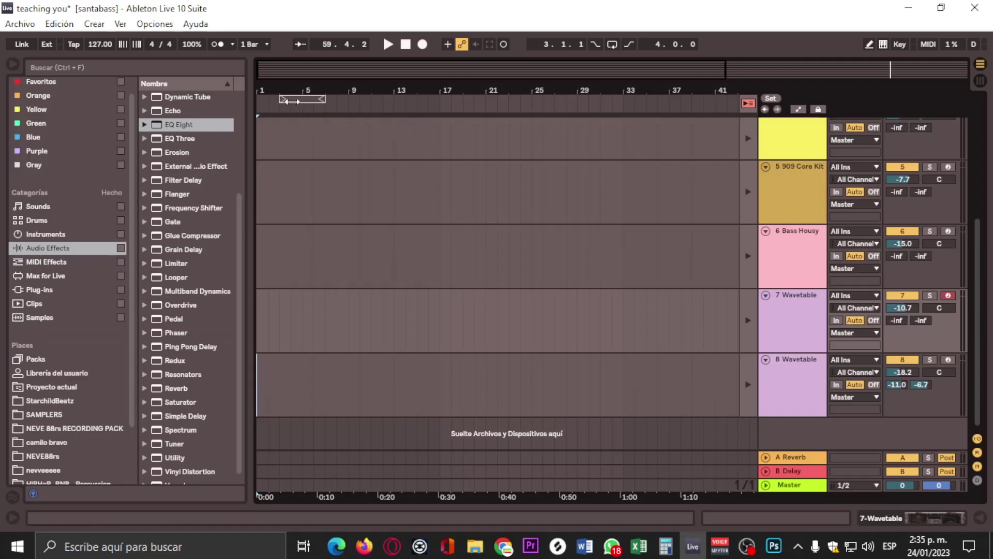
{"action": "left_click_drag", "start_coordinate": [290, 101], "coordinate": [264, 101]}
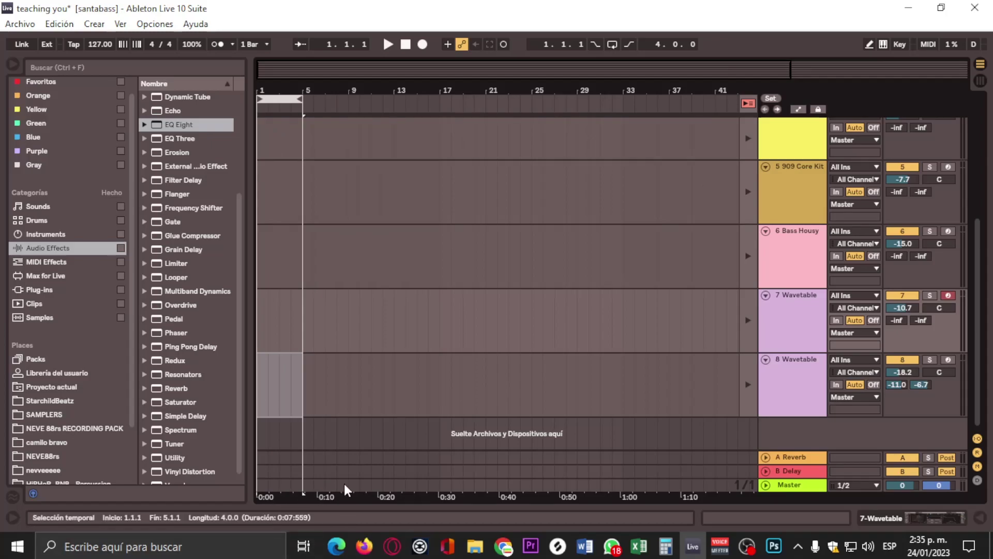
{"action": "left_click", "coordinate": [443, 90]}
{"action": "key", "text": "minus"}
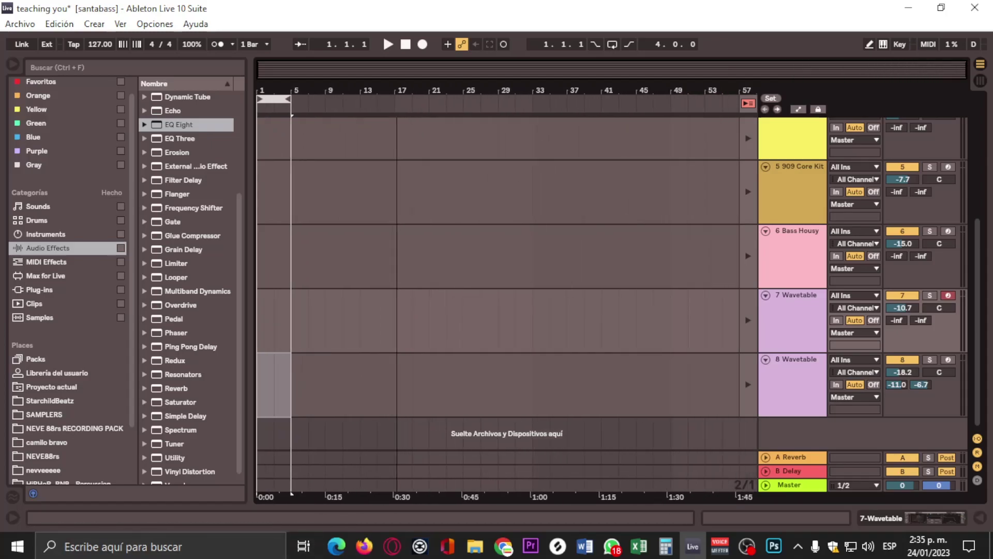
{"action": "left_click_drag", "start_coordinate": [321, 87], "coordinate": [382, 90]}
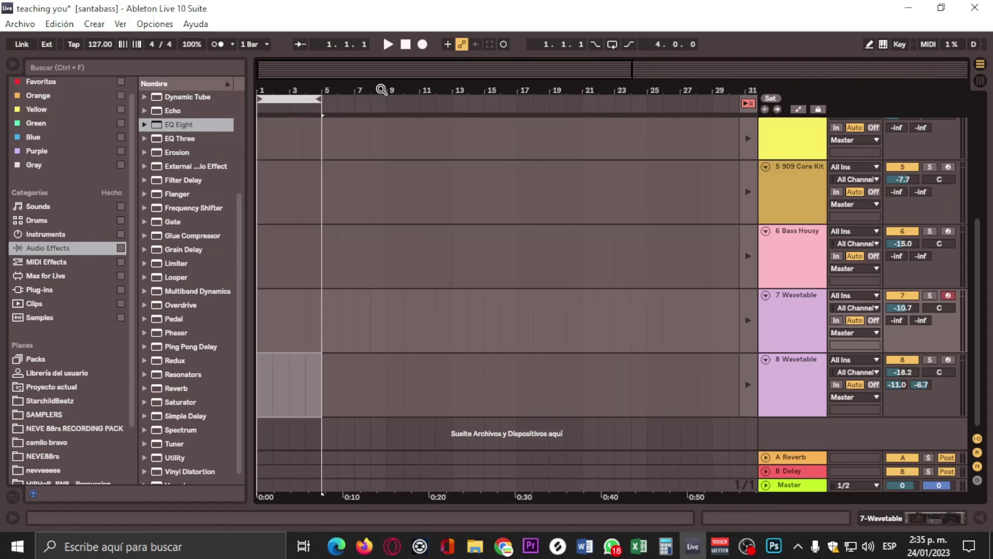
- Return to the Session View and select all eight first-scene clips, from 8 Wavetable back to 1 909 Core Kit
{"action": "left_click", "coordinate": [981, 81]}
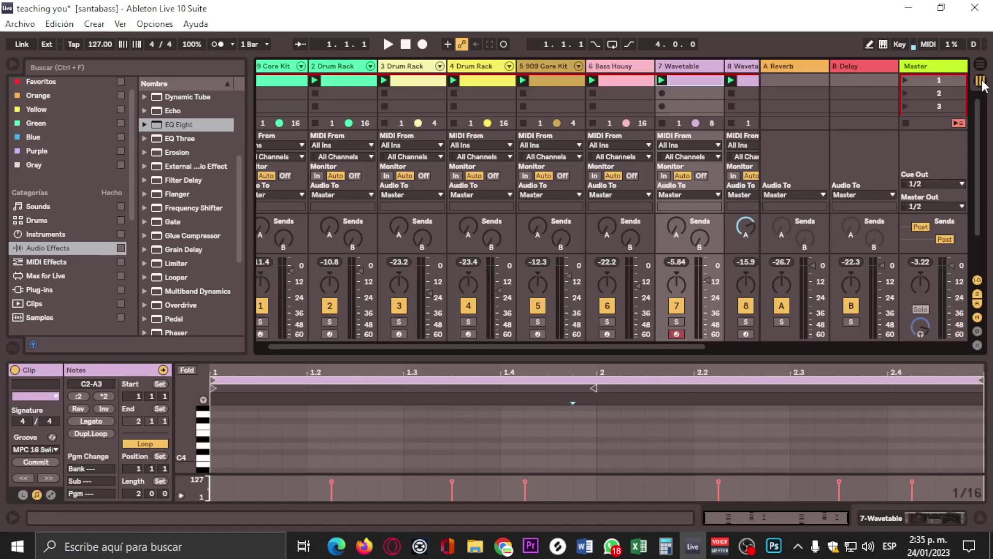
{"action": "left_click_drag", "start_coordinate": [612, 345], "coordinate": [575, 349]}
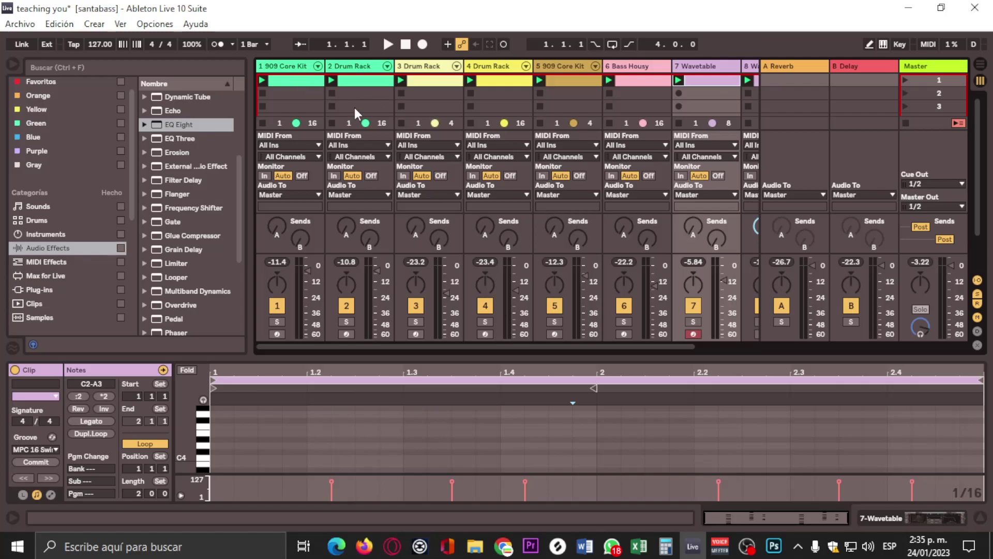
{"action": "left_click_drag", "start_coordinate": [360, 345], "coordinate": [463, 345]}
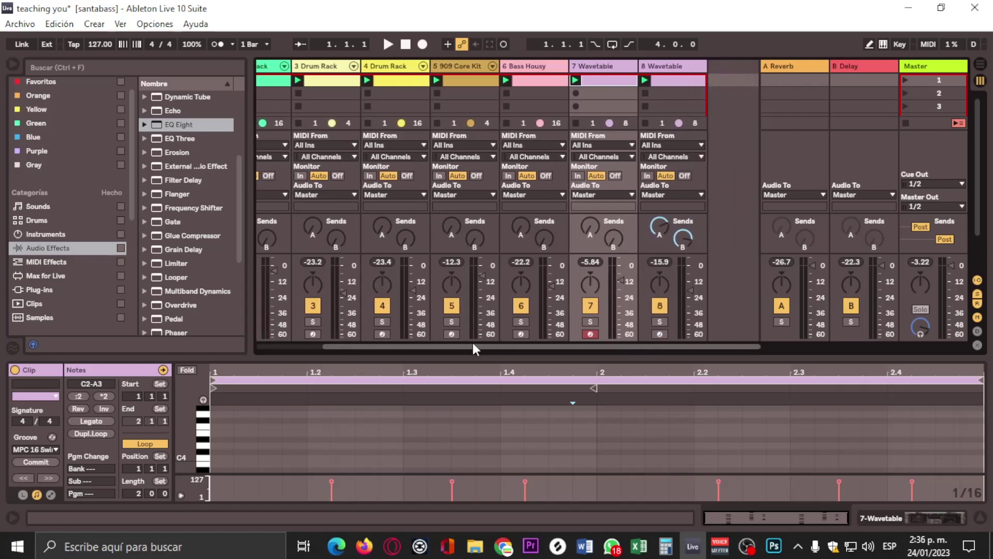
{"action": "left_click", "coordinate": [679, 78]}
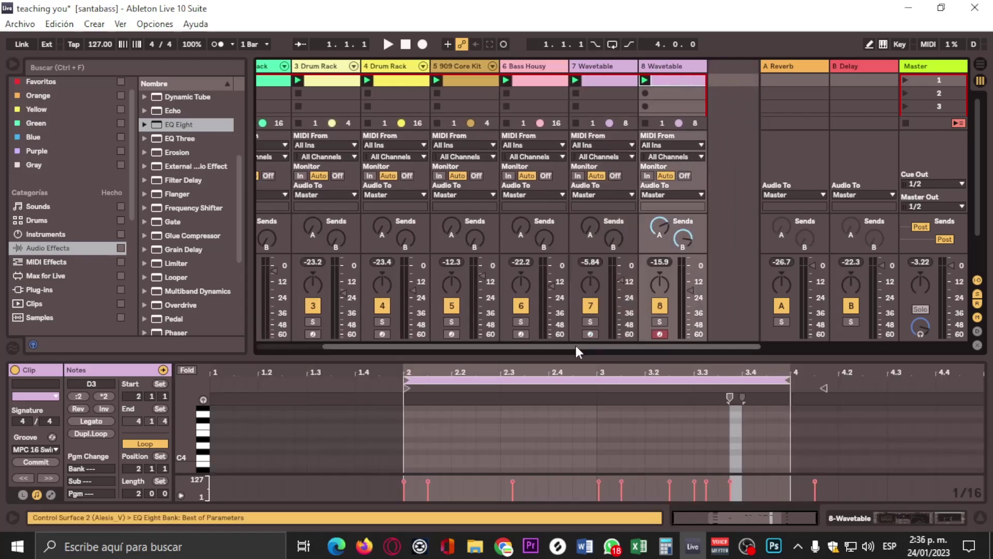
{"action": "left_click_drag", "start_coordinate": [575, 347], "coordinate": [502, 347]}
{"action": "left_click", "coordinate": [308, 81], "text": "shift"}
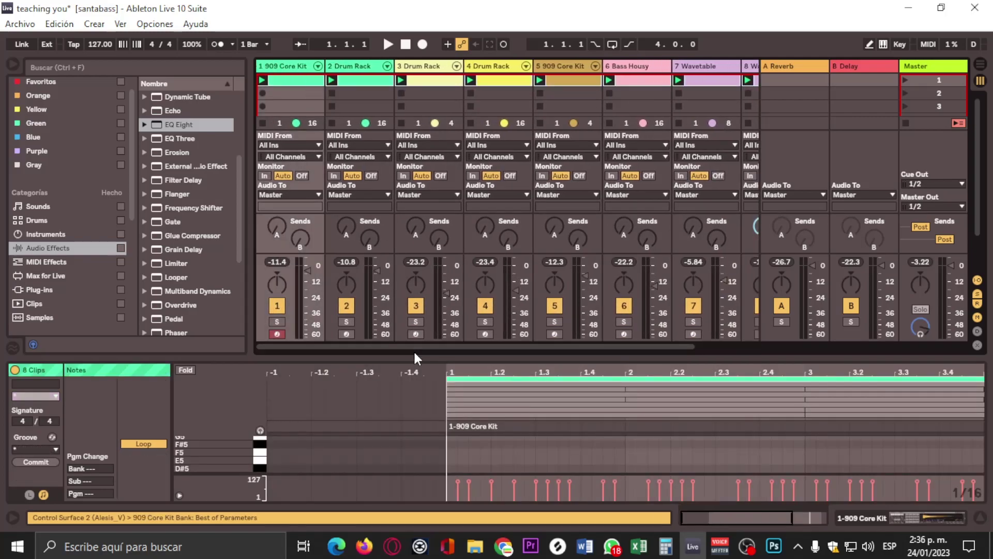
- Select all eight first-scene clips in the Session View and place them on their tracks at bar 1 of the arrangement
{"action": "left_click_drag", "start_coordinate": [415, 346], "coordinate": [482, 346]}
{"action": "left_click", "coordinate": [670, 81]}
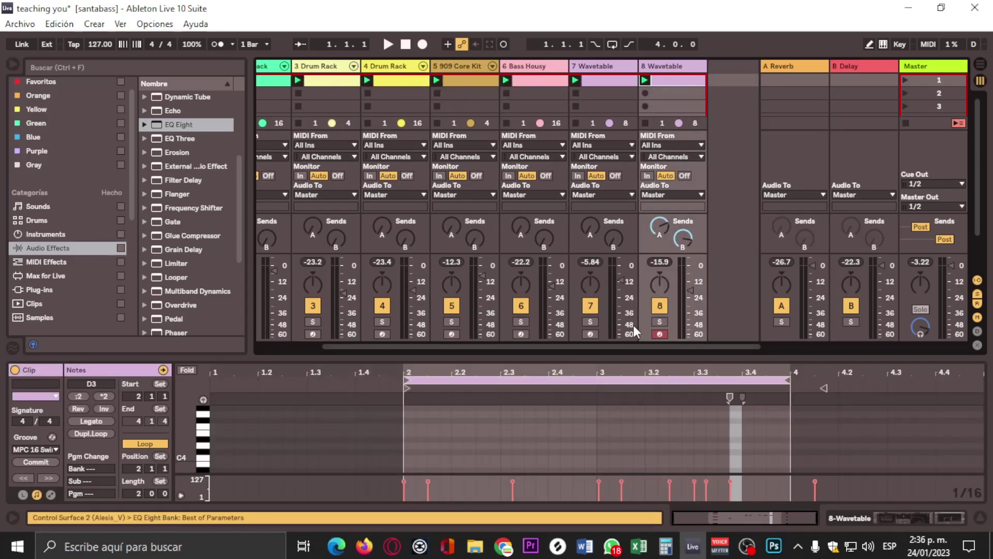
{"action": "left_click_drag", "start_coordinate": [649, 346], "coordinate": [504, 353]}
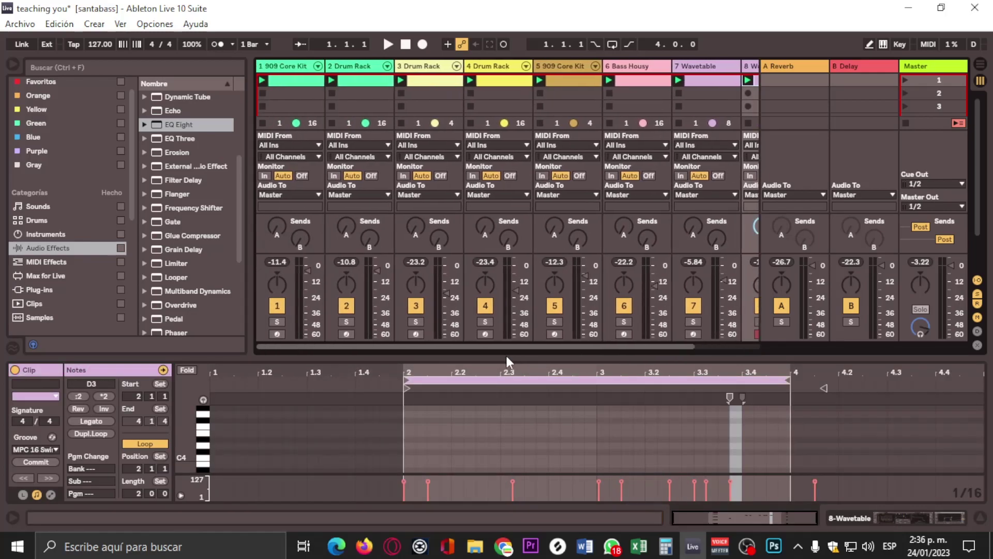
{"action": "left_click", "coordinate": [297, 86], "text": "shift"}
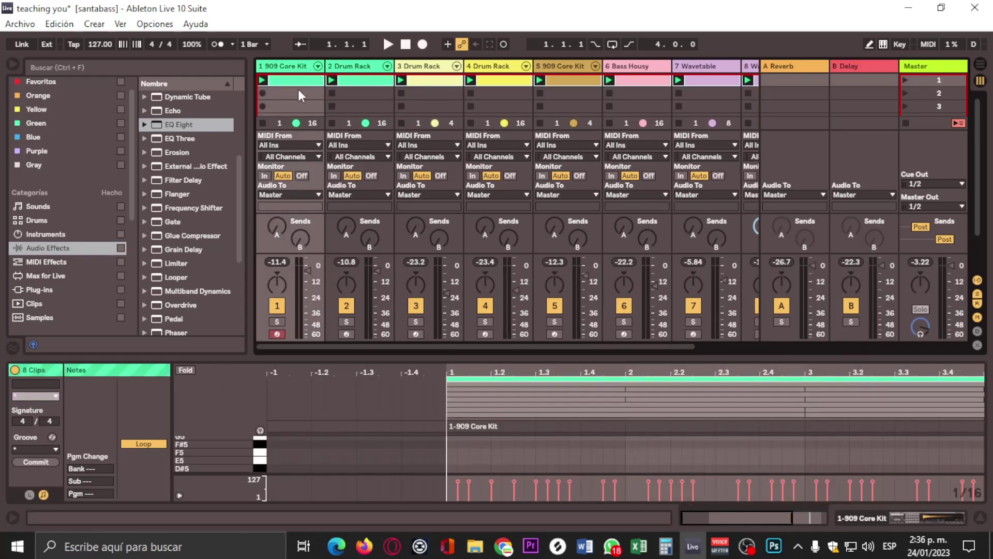
{"action": "key", "text": "Right"}
{"action": "key", "text": "Right"}
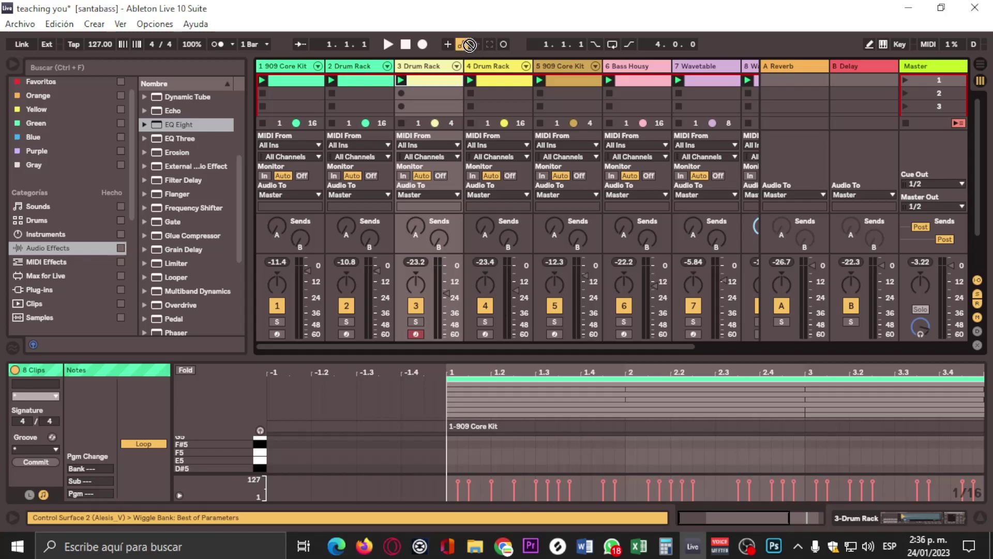
{"action": "mouse_move", "coordinate": [572, 80]}
{"action": "left_mouse_down"}
{"action": "mouse_move", "coordinate": [437, 99]}
{"action": "mouse_move", "coordinate": [807, 93]}
{"action": "mouse_move", "coordinate": [828, 51]}
{"action": "mouse_move", "coordinate": [647, 10]}
{"action": "mouse_move", "coordinate": [979, 62]}
{"action": "mouse_move", "coordinate": [759, 169]}
{"action": "mouse_move", "coordinate": [459, 182]}
{"action": "mouse_move", "coordinate": [255, 128]}
{"action": "mouse_move", "coordinate": [286, 146]}
{"action": "mouse_move", "coordinate": [266, 182]}
{"action": "mouse_move", "coordinate": [262, 155]}
{"action": "mouse_move", "coordinate": [282, 138]}
{"action": "mouse_move", "coordinate": [290, 147]}
{"action": "mouse_move", "coordinate": [288, 106]}
{"action": "mouse_move", "coordinate": [315, 176]}
{"action": "mouse_move", "coordinate": [264, 172]}
{"action": "left_mouse_up"}
{"action": "left_click", "coordinate": [369, 171]}
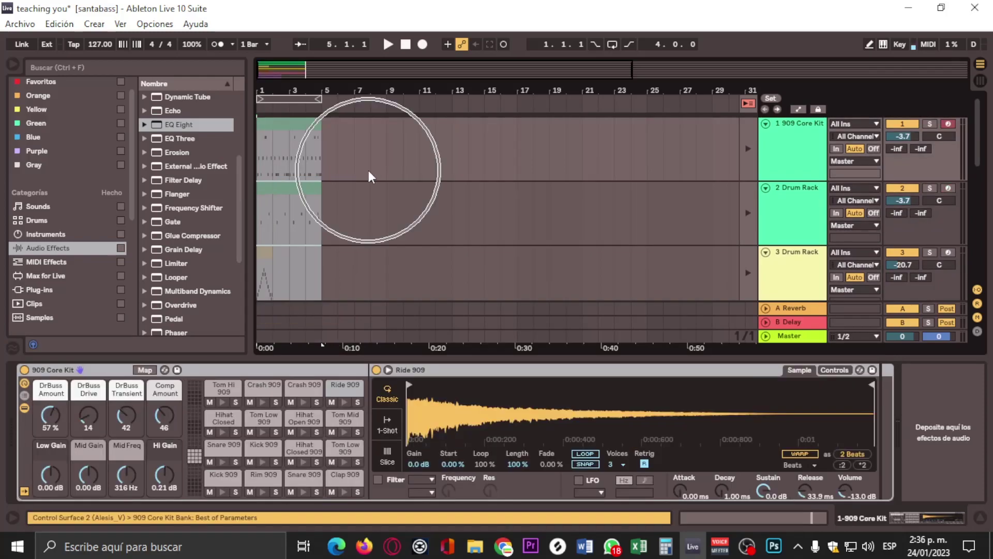
{"action": "left_click", "coordinate": [348, 134]}
{"action": "scroll", "coordinate": [360, 161], "scroll_direction": "down", "scroll_amount": 5}
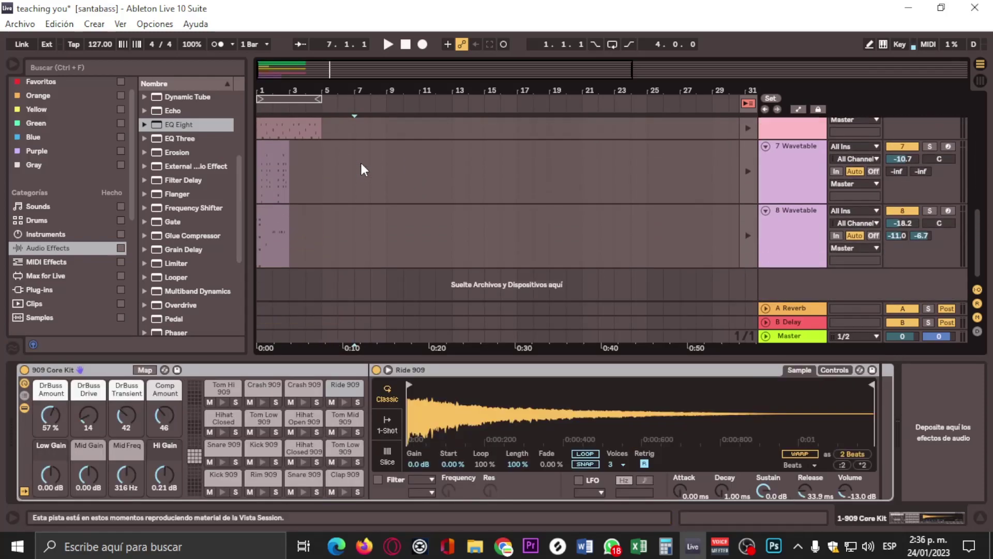
{"action": "scroll", "coordinate": [361, 163], "scroll_direction": "up", "scroll_amount": 4}
- Move the four-bar loop to start at bar 5 and select its time range across the tracks
{"action": "left_click", "coordinate": [311, 98]}
{"action": "left_click_drag", "start_coordinate": [311, 99], "coordinate": [375, 98]}
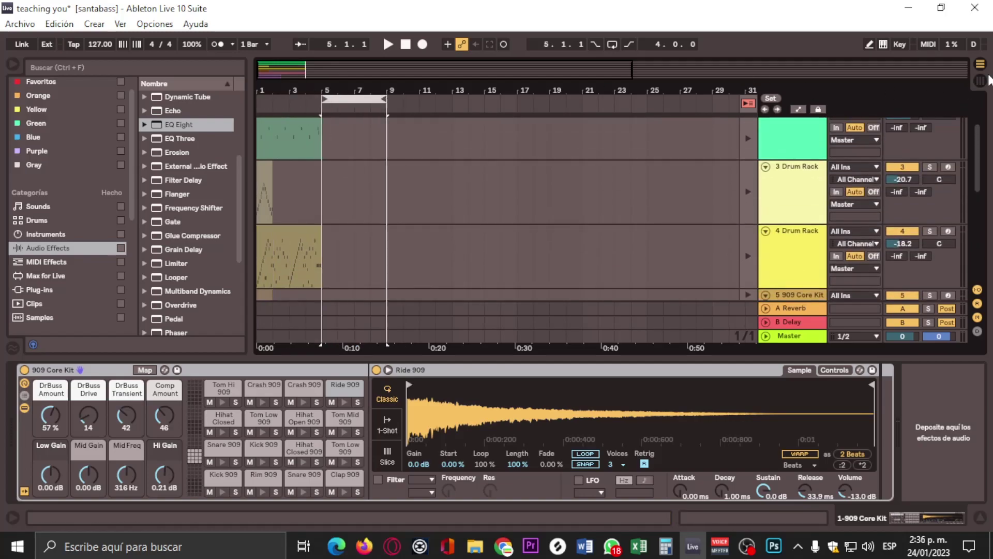
{"action": "left_click", "coordinate": [371, 98]}
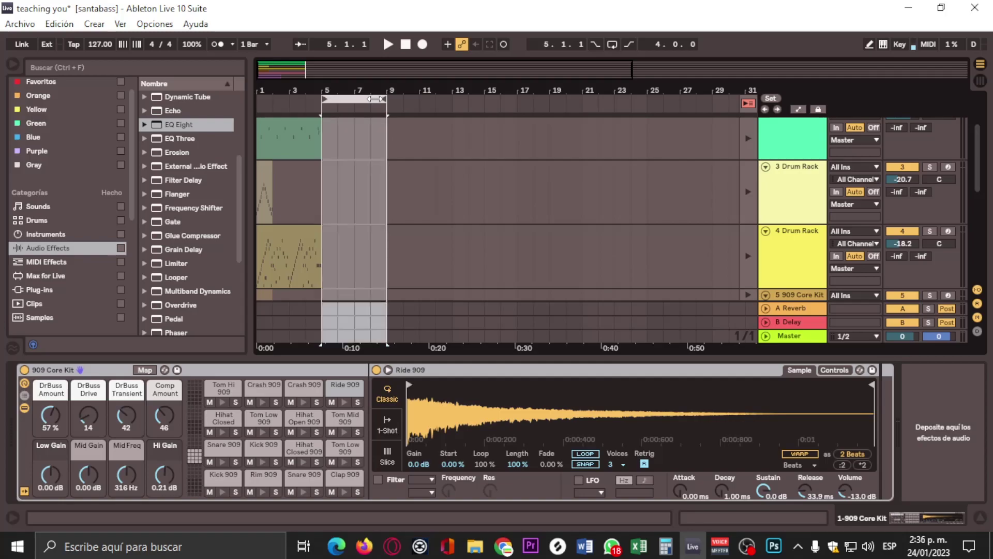
- Play the clips from the Session View and watch playback in the Arrangement View, returning to the four-bar loop range
{"action": "left_click", "coordinate": [980, 82]}
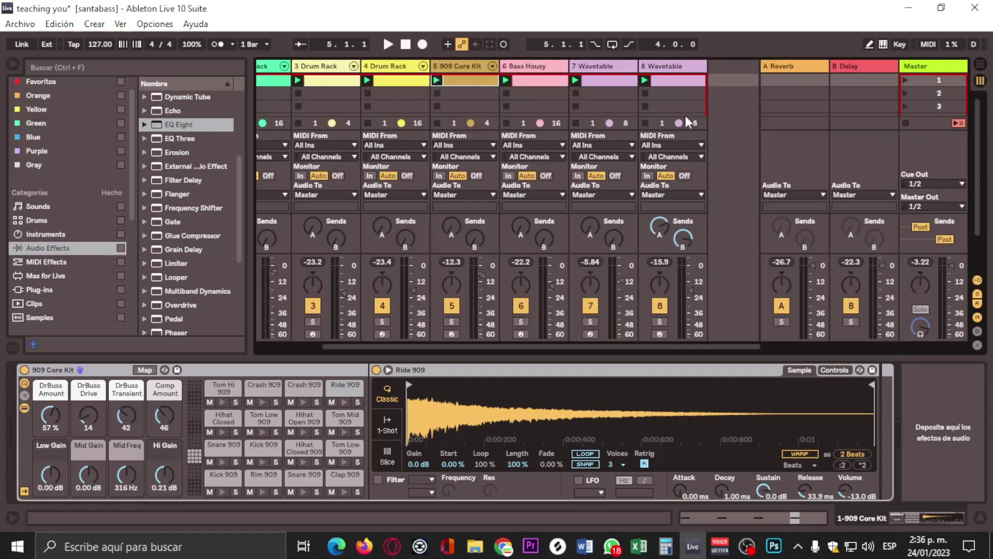
{"action": "left_click_drag", "start_coordinate": [632, 346], "coordinate": [504, 343]}
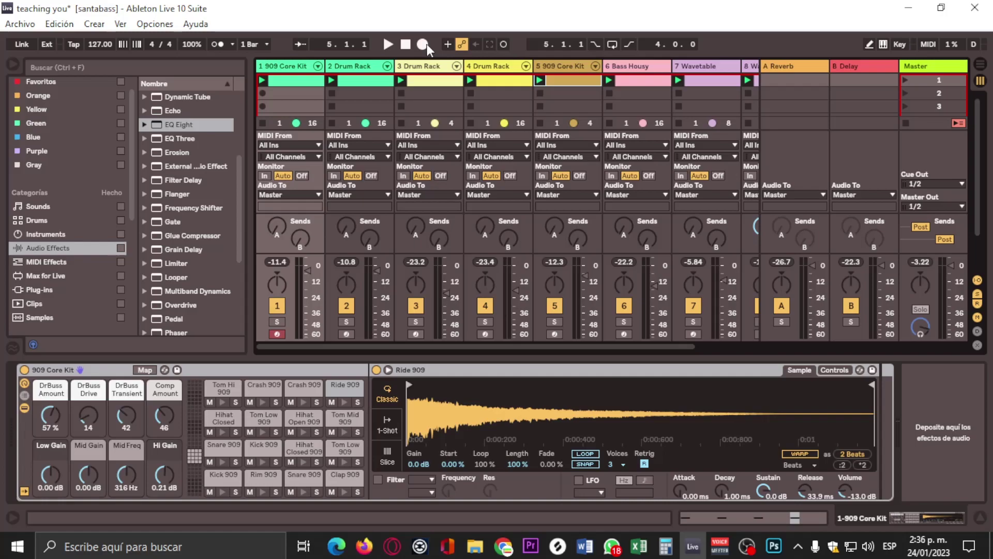
{"action": "key", "text": "space"}
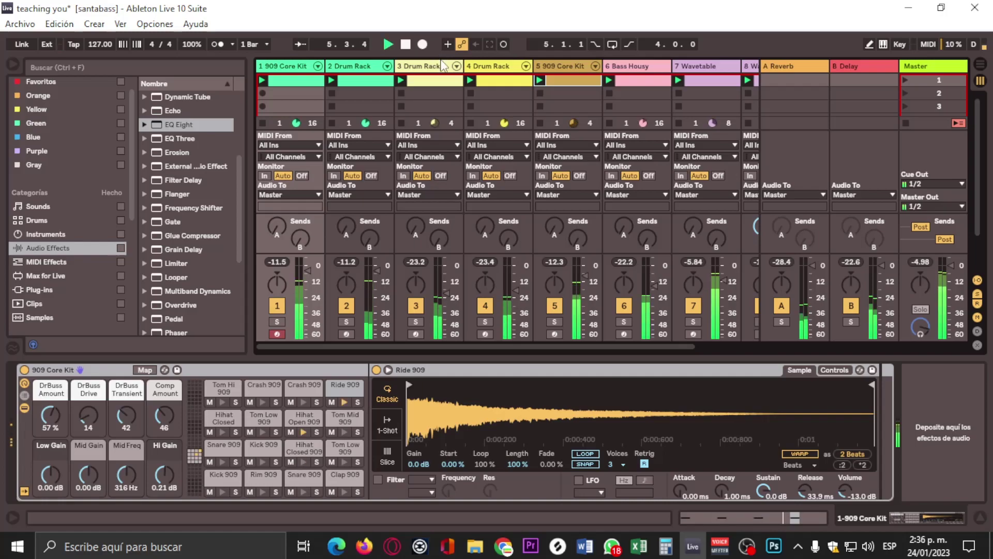
{"action": "left_click", "coordinate": [982, 65]}
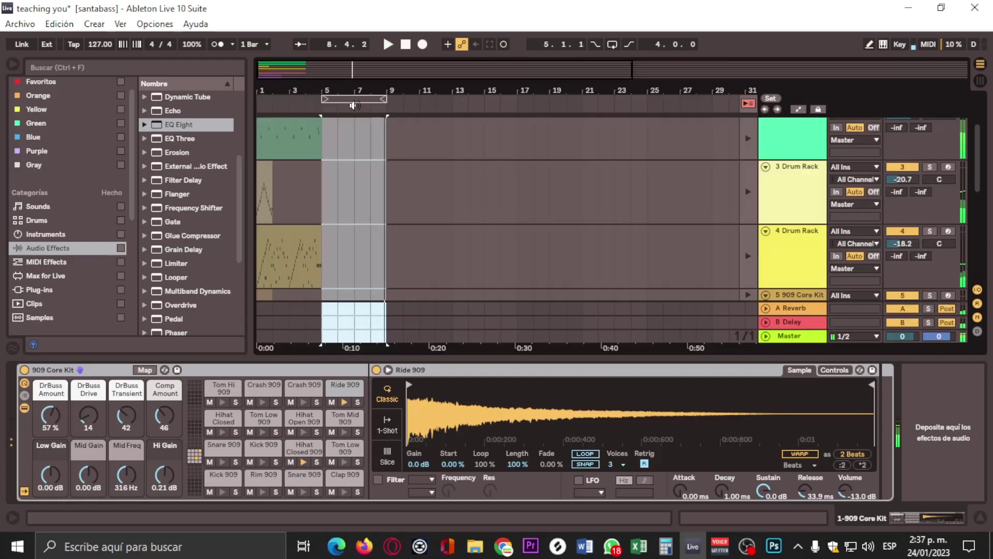
{"action": "left_click", "coordinate": [353, 105]}
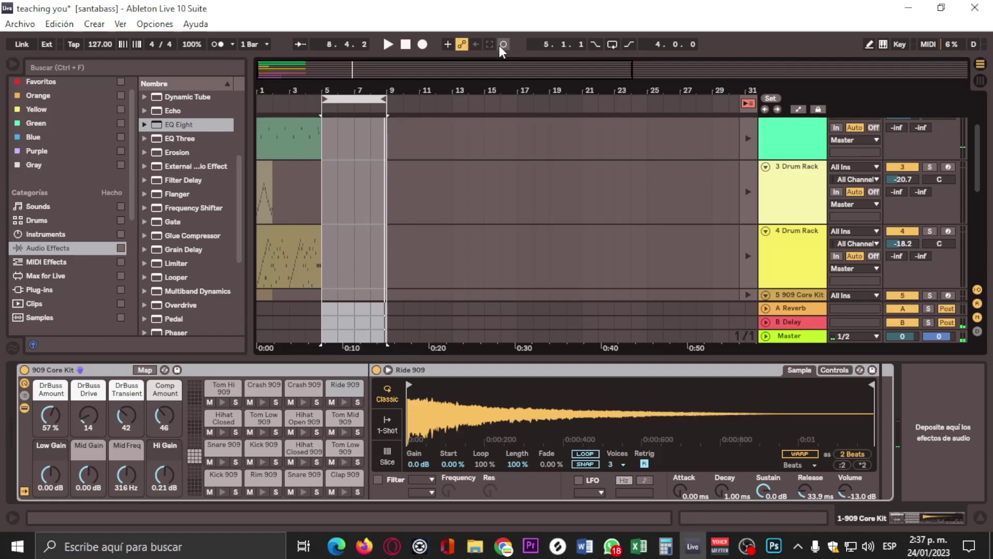
- Record the Session clips into the arrangement from bar 5 to about bar 13, with the track area enlarged
{"action": "left_click", "coordinate": [612, 45]}
{"action": "left_click", "coordinate": [423, 45]}
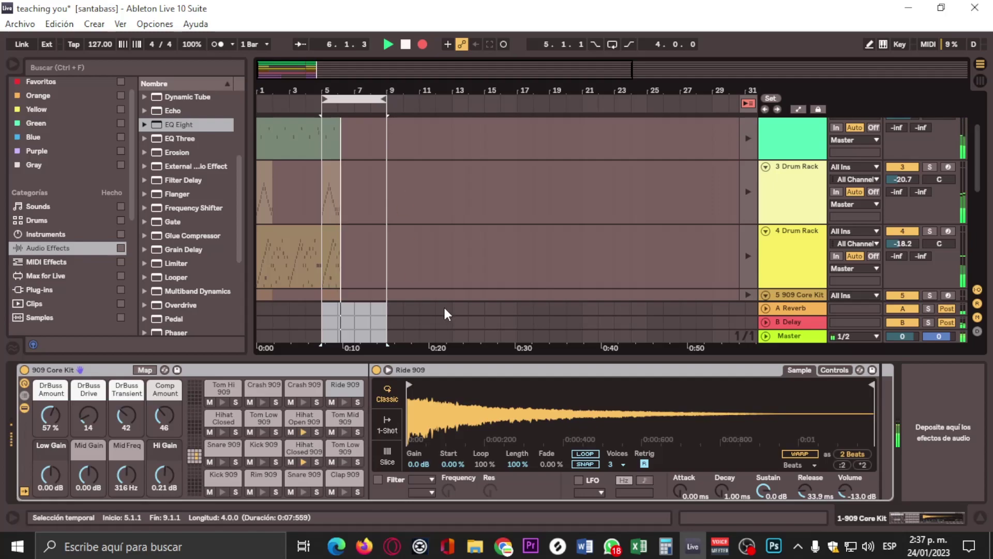
{"action": "left_click_drag", "start_coordinate": [440, 357], "coordinate": [446, 533]}
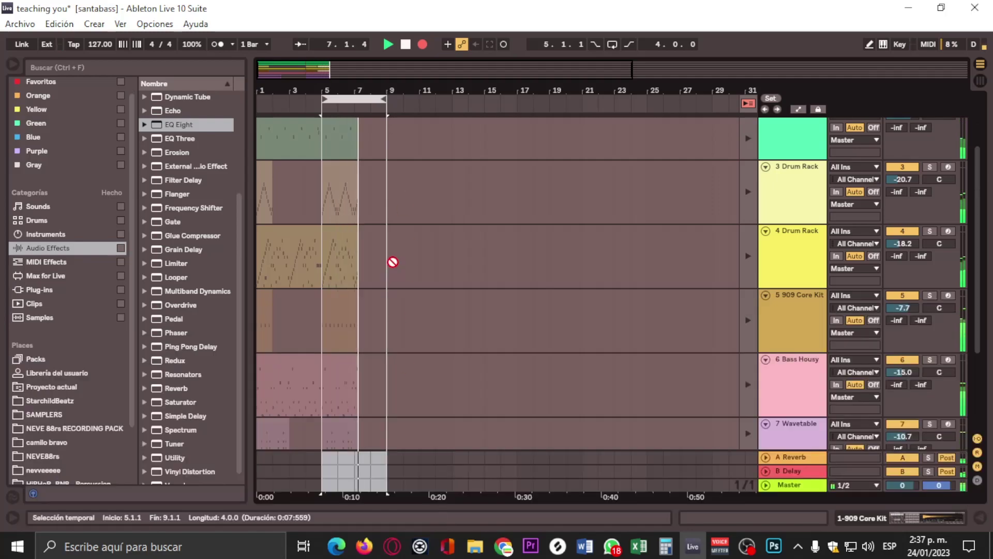
{"action": "scroll", "coordinate": [422, 239], "scroll_direction": "up", "scroll_amount": 3}
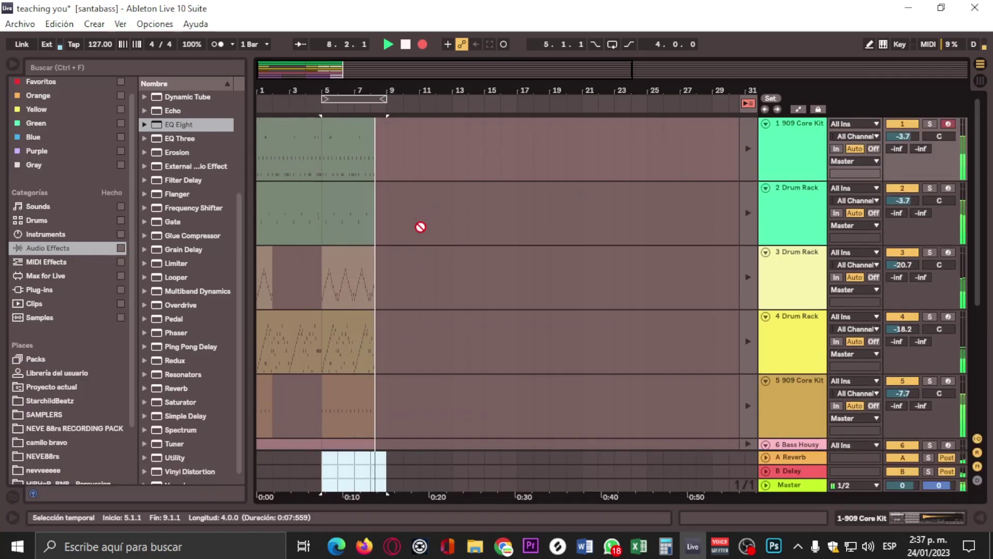
{"action": "scroll", "coordinate": [421, 226], "scroll_direction": "down", "scroll_amount": 2}
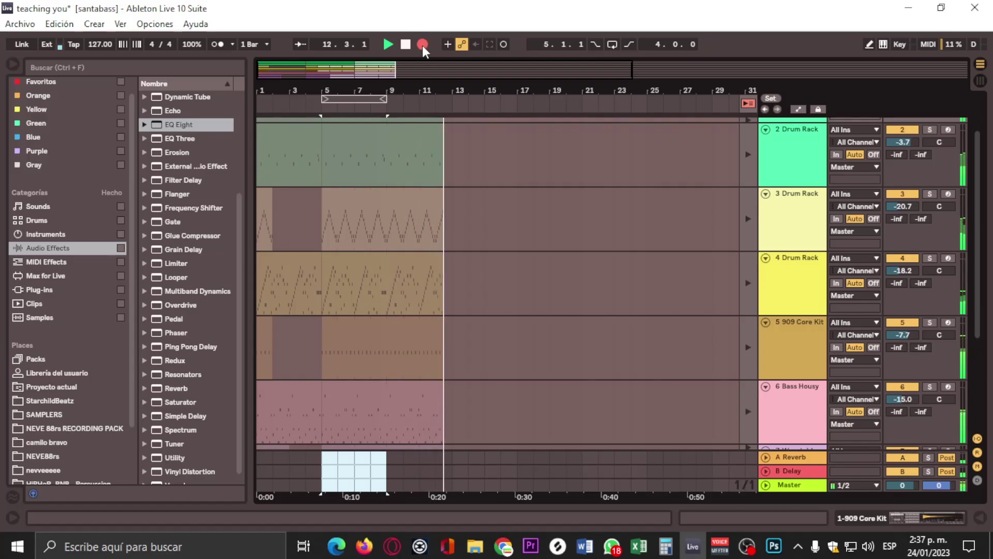
{"action": "left_click", "coordinate": [423, 45]}
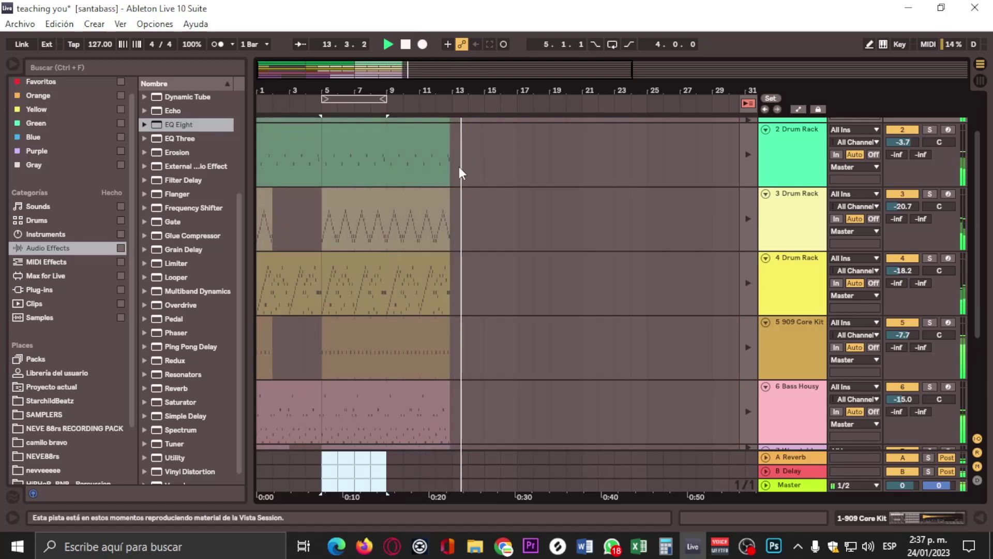
{"action": "key", "text": "space"}
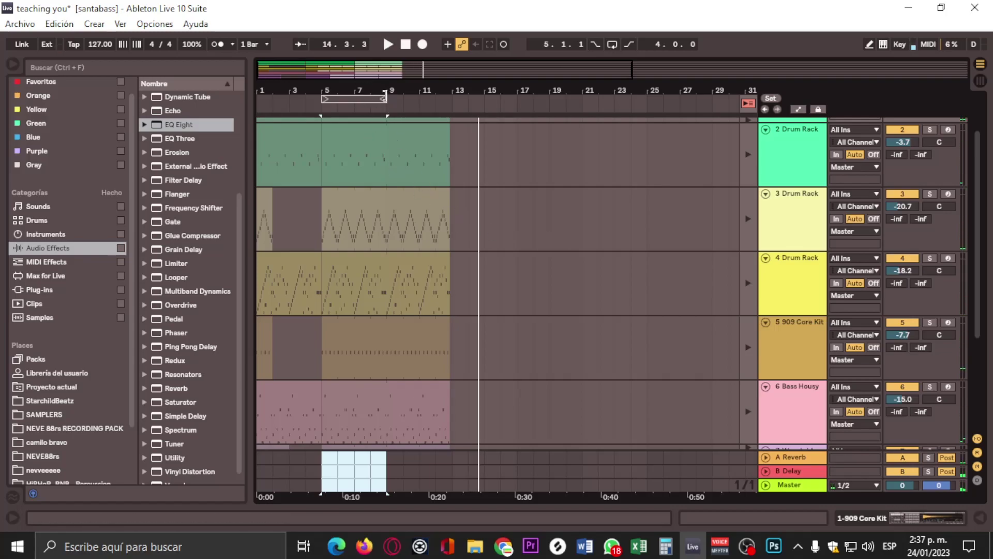
- Move the recorded clips on all tracks to start at bar 1 and place an eight-bar loop from bar 9
{"action": "left_click_drag", "start_coordinate": [388, 100], "coordinate": [451, 99]}
{"action": "scroll", "coordinate": [478, 220], "scroll_direction": "up", "scroll_amount": 1}
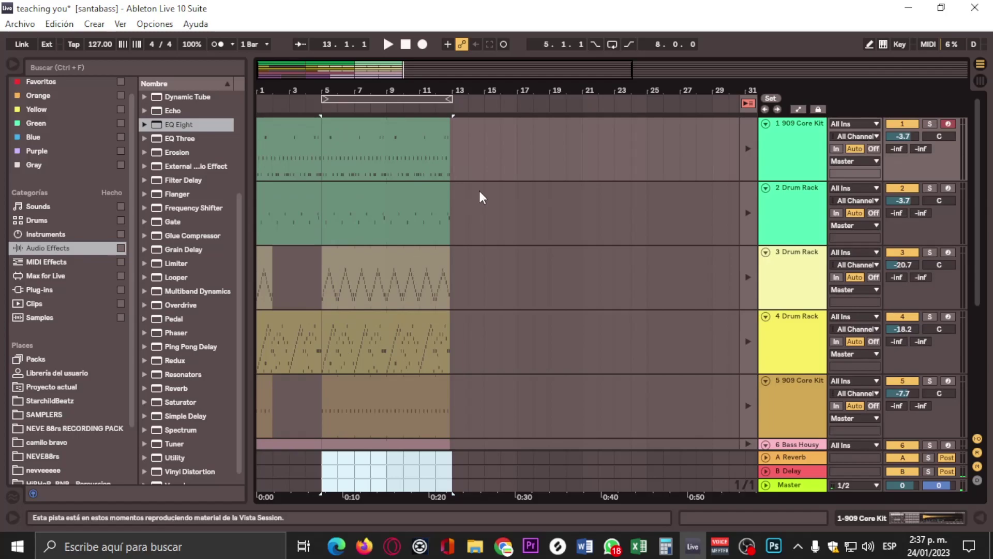
{"action": "left_click_drag", "start_coordinate": [455, 128], "coordinate": [322, 483]}
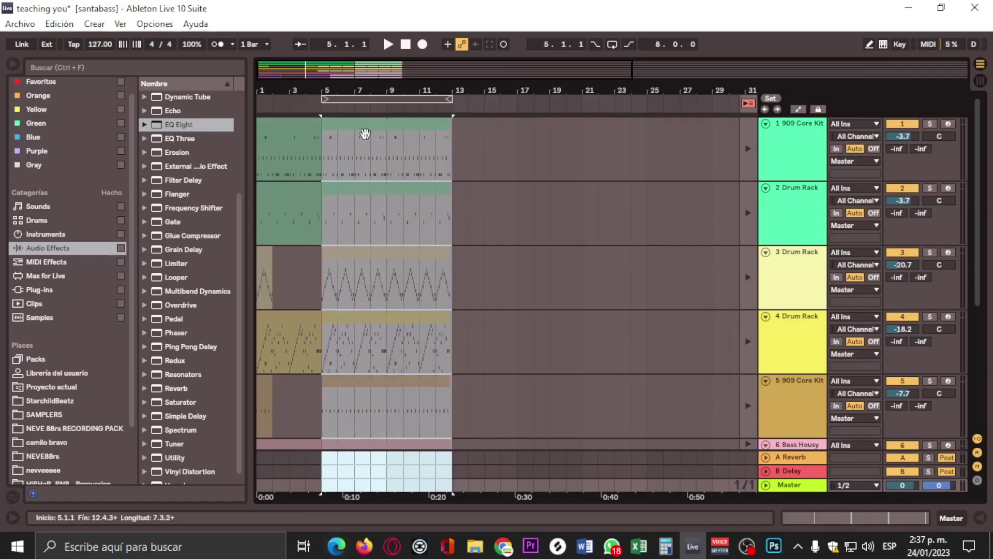
{"action": "left_click_drag", "start_coordinate": [377, 129], "coordinate": [309, 137]}
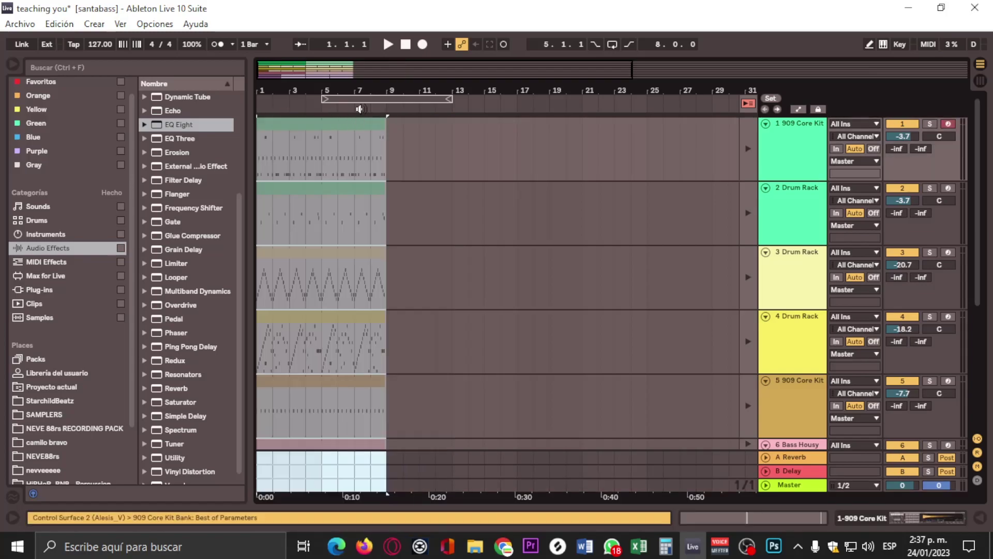
{"action": "left_click_drag", "start_coordinate": [360, 106], "coordinate": [280, 107]}
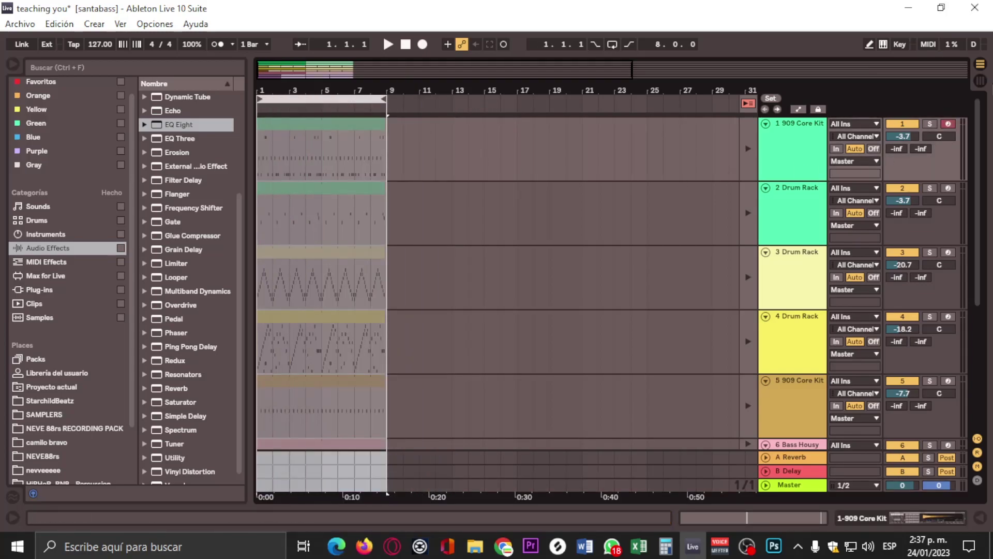
{"action": "left_click_drag", "start_coordinate": [324, 104], "coordinate": [453, 101]}
- Look over the Session View clips and compare them with the recorded section in the Arrangement View
{"action": "left_click", "coordinate": [981, 80]}
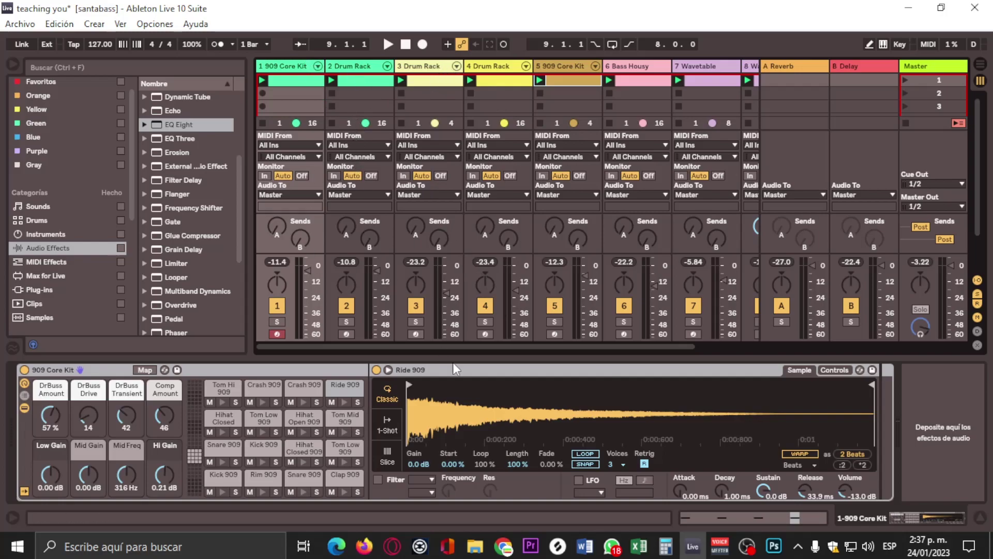
{"action": "mouse_move", "coordinate": [430, 345]}
{"action": "left_mouse_down"}
{"action": "mouse_move", "coordinate": [564, 345]}
{"action": "mouse_move", "coordinate": [418, 346]}
{"action": "left_mouse_up"}
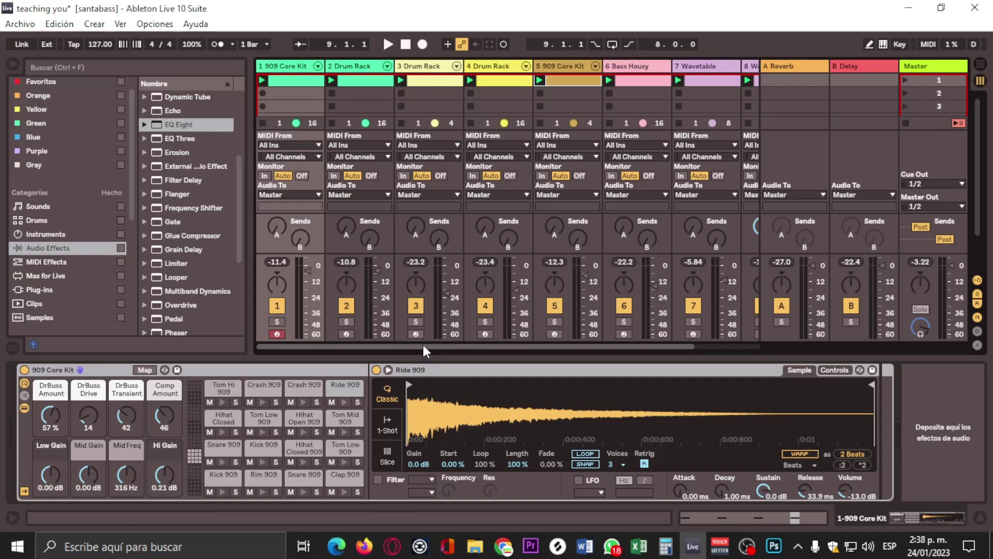
{"action": "left_click_drag", "start_coordinate": [423, 345], "coordinate": [389, 349]}
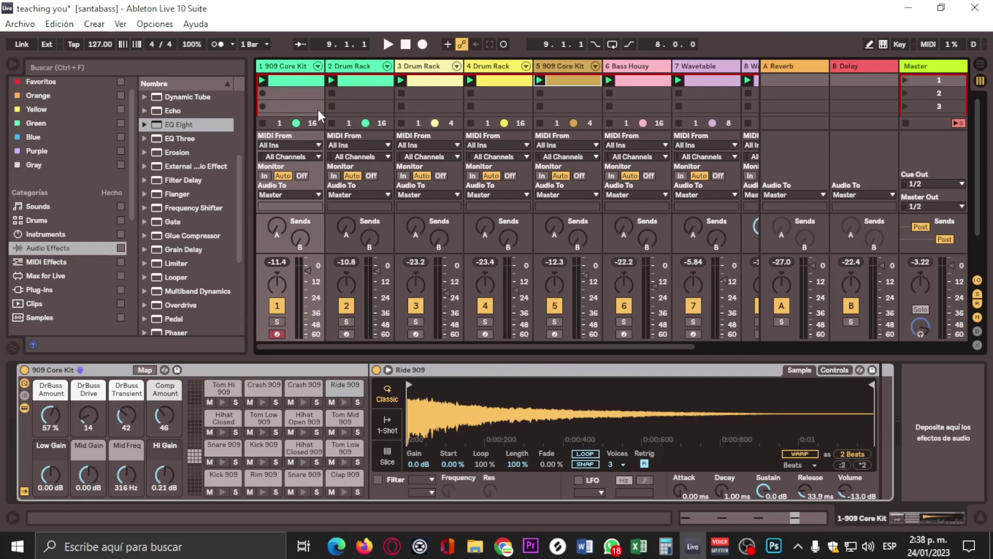
{"action": "left_click", "coordinate": [980, 65]}
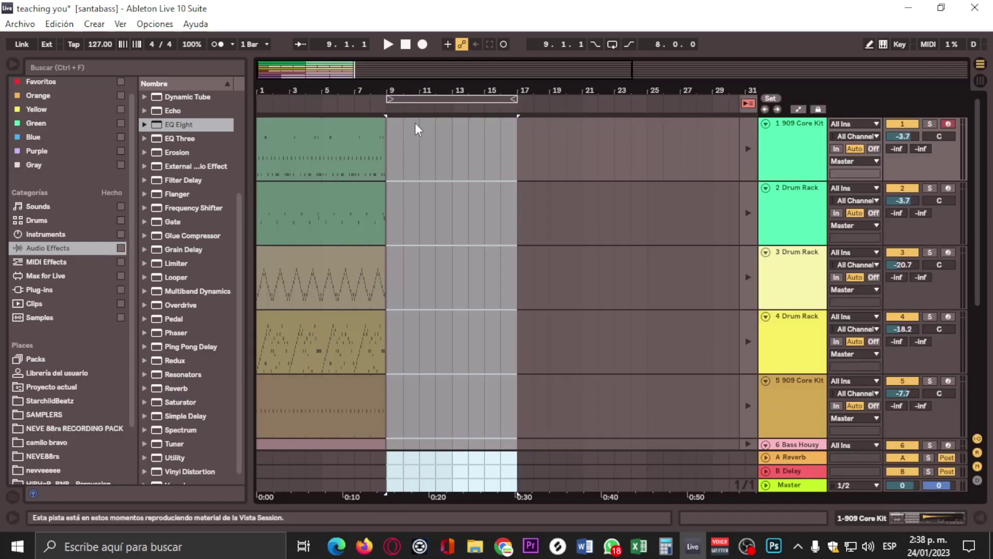
{"action": "left_click", "coordinate": [980, 66]}
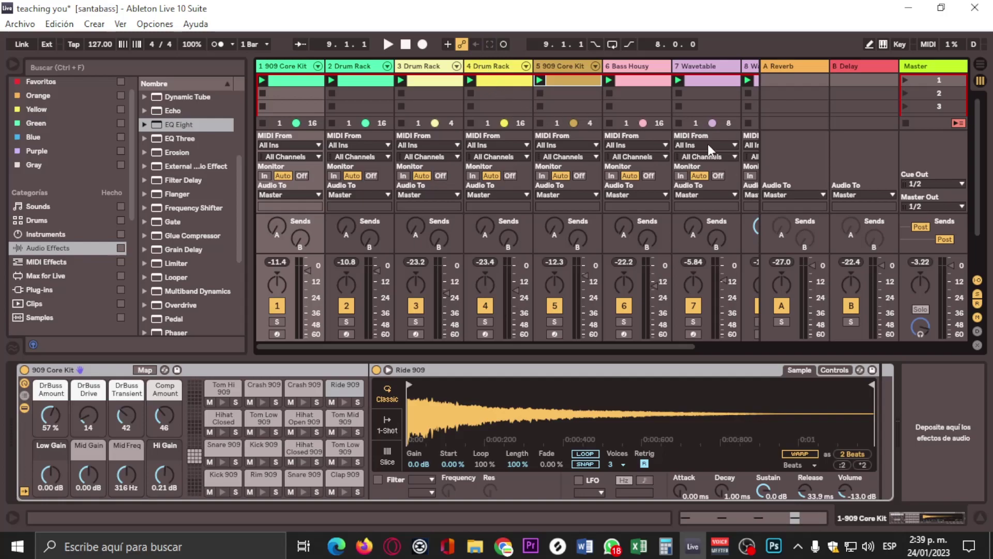
{"action": "left_click_drag", "start_coordinate": [641, 349], "coordinate": [455, 345]}
{"action": "left_click", "coordinate": [979, 64]}
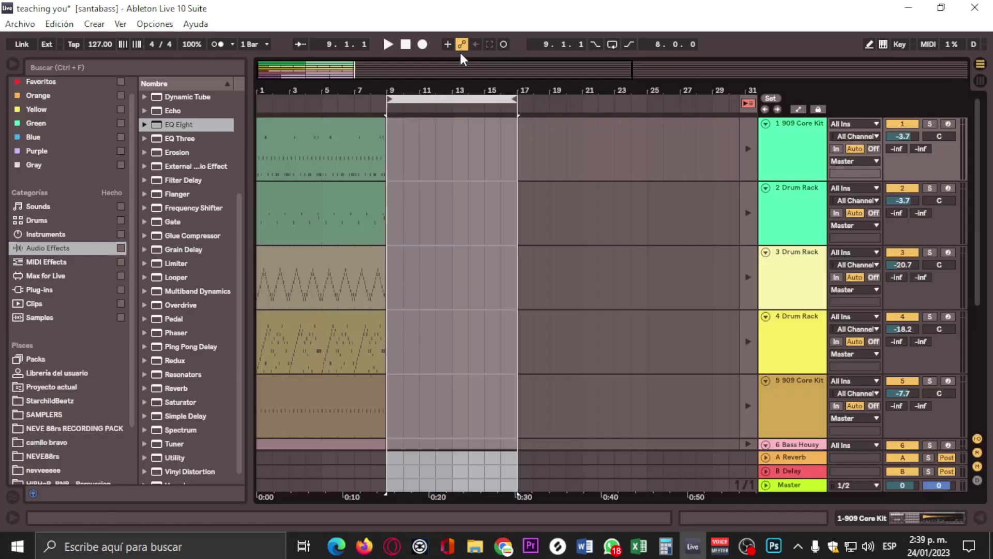
- Try recording a Session performance from bar 9 with tracks dropping out one after another, and clear that take
{"action": "left_click", "coordinate": [424, 44]}
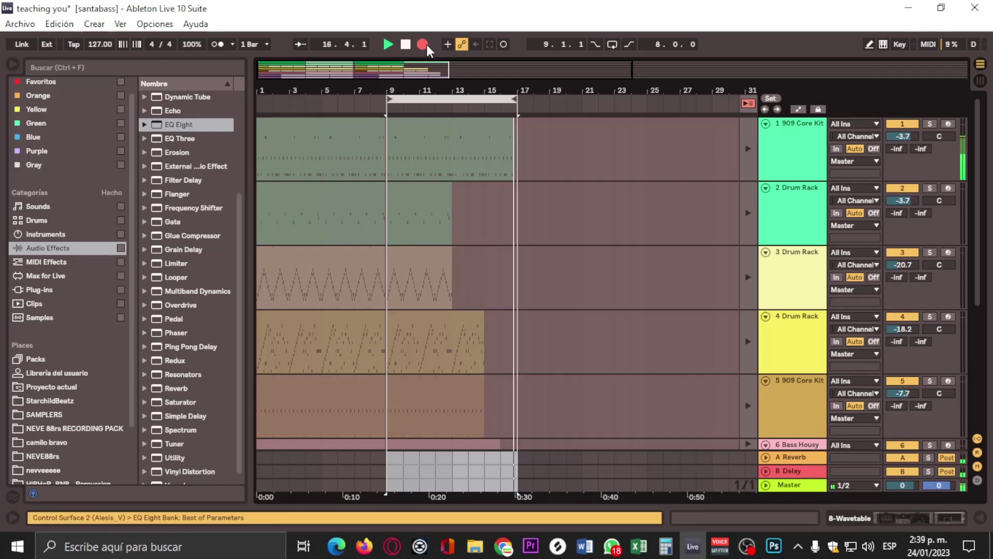
{"action": "left_click", "coordinate": [423, 44]}
{"action": "left_click_drag", "start_coordinate": [551, 149], "coordinate": [388, 505]}
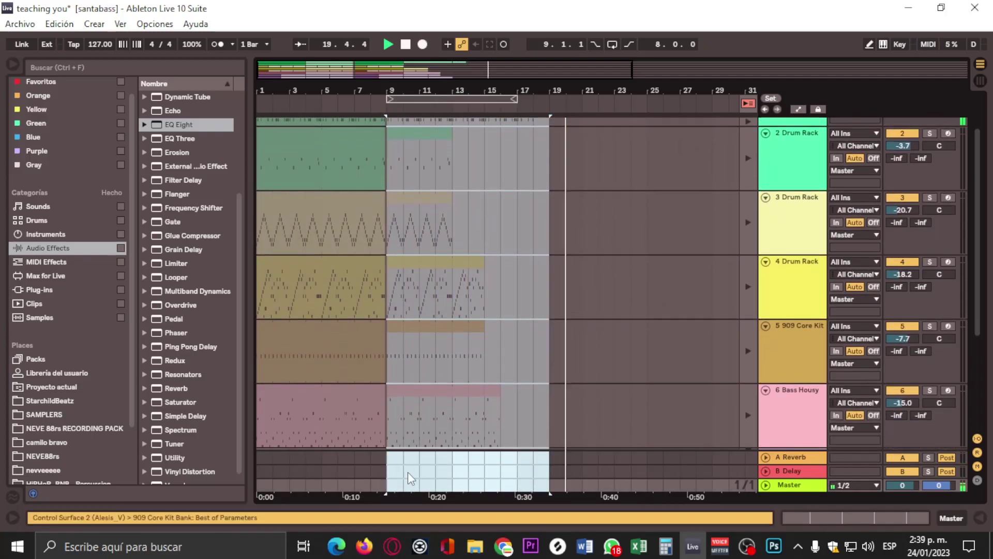
{"action": "left_click", "coordinate": [455, 98]}
{"action": "key", "text": "space"}
- Try recording a Session performance into the arrangement from bar 9 to about bar 38, bringing the tracks in one after another
{"action": "key", "text": "minus"}
{"action": "left_click_drag", "start_coordinate": [431, 82], "coordinate": [431, 86]}
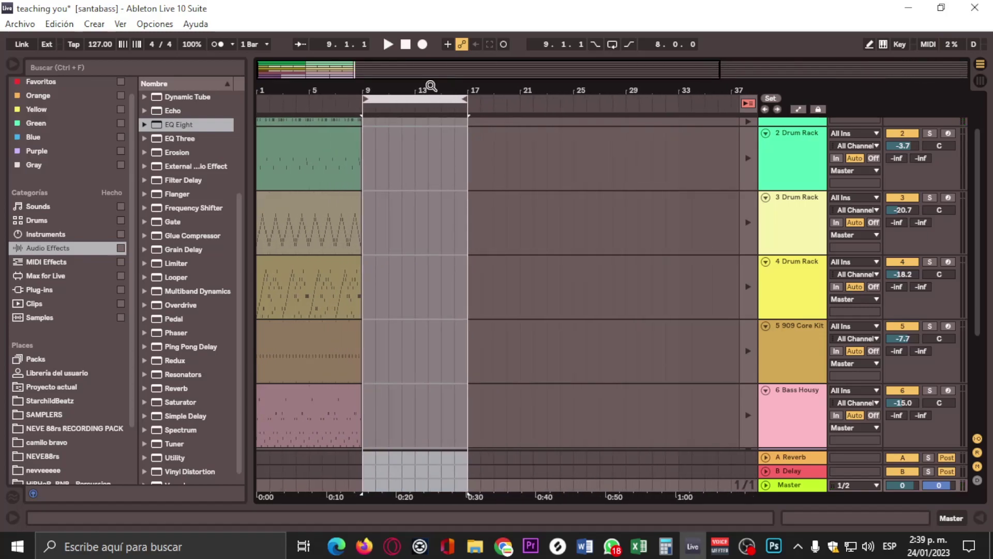
{"action": "left_click", "coordinate": [425, 47]}
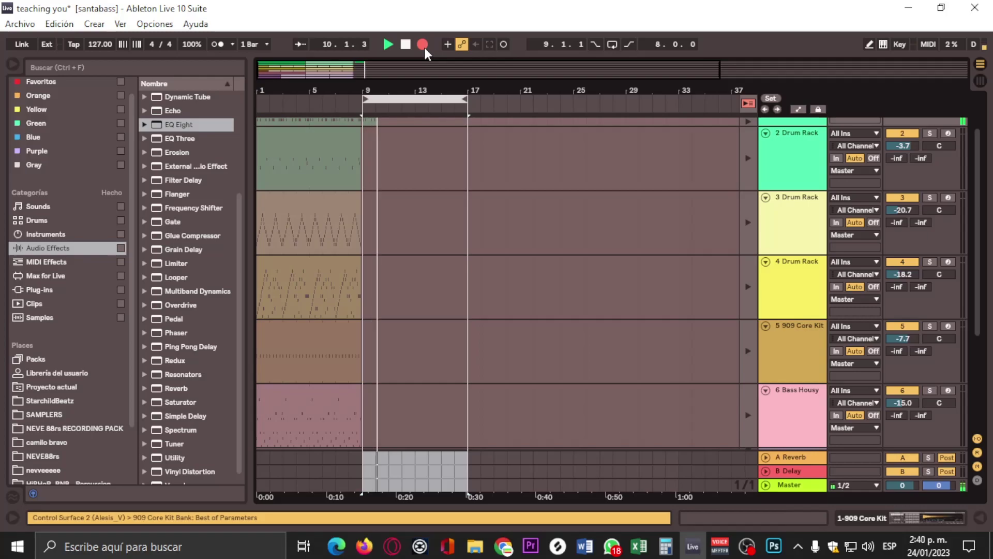
{"action": "scroll", "coordinate": [506, 213], "scroll_direction": "up", "scroll_amount": 2}
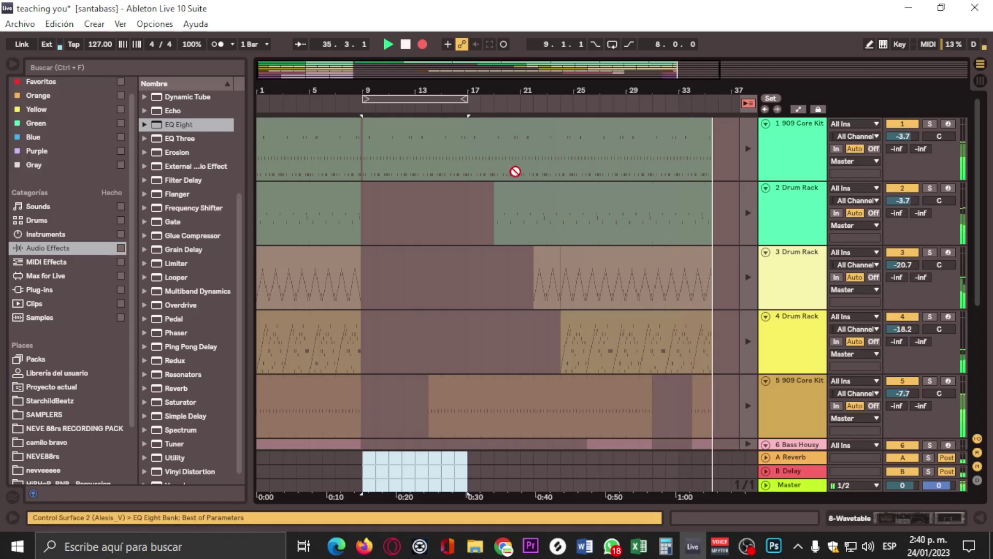
{"action": "scroll", "coordinate": [572, 204], "scroll_direction": "down", "scroll_amount": 4}
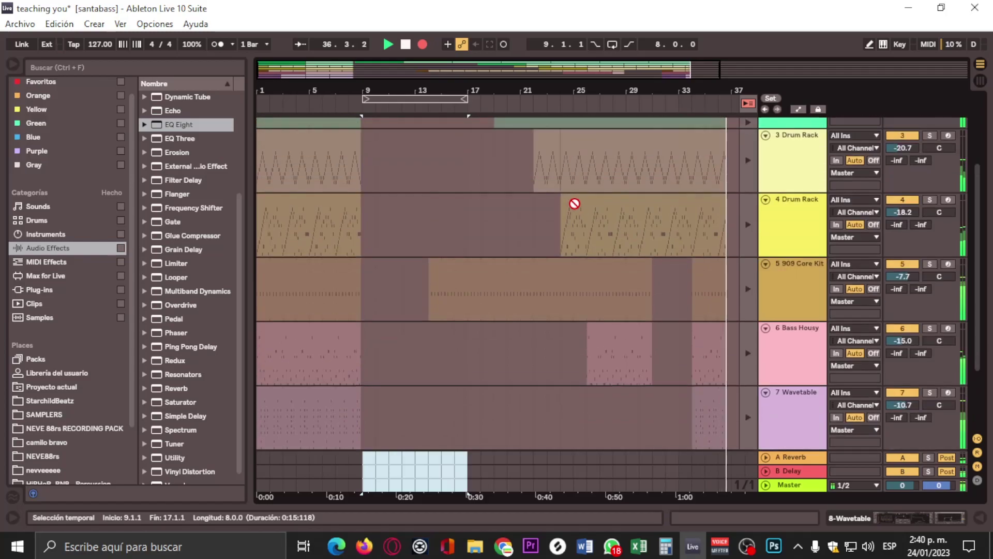
{"action": "scroll", "coordinate": [574, 203], "scroll_direction": "up", "scroll_amount": 3}
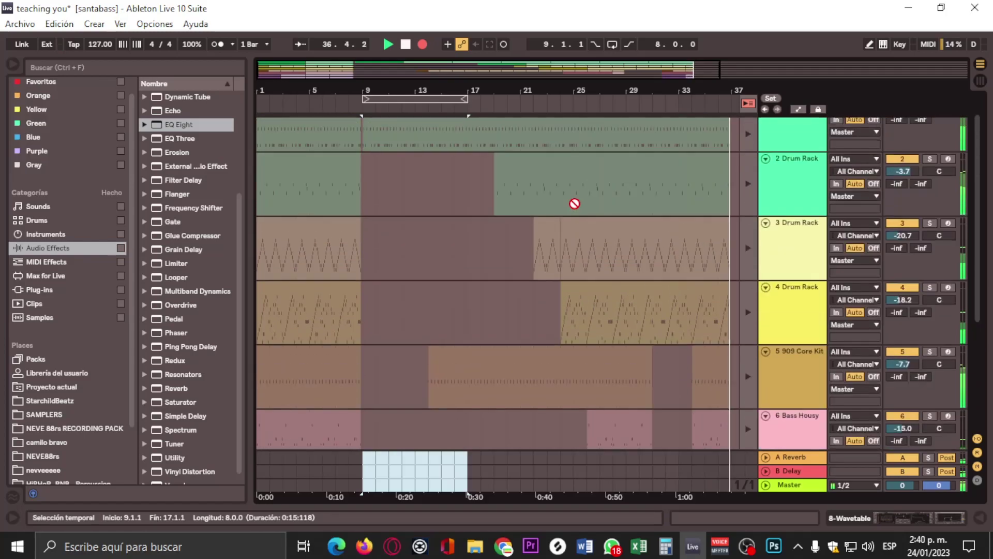
{"action": "left_click", "coordinate": [423, 43]}
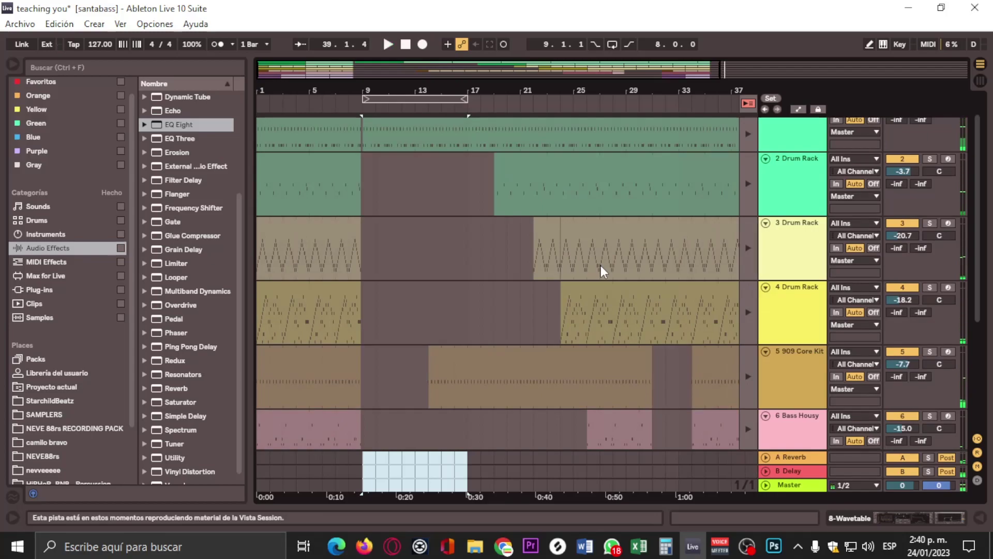
- Look over the recorded take on all eight tracks to see where each one enters and drops out
{"action": "left_click_drag", "start_coordinate": [569, 101], "coordinate": [562, 96]}
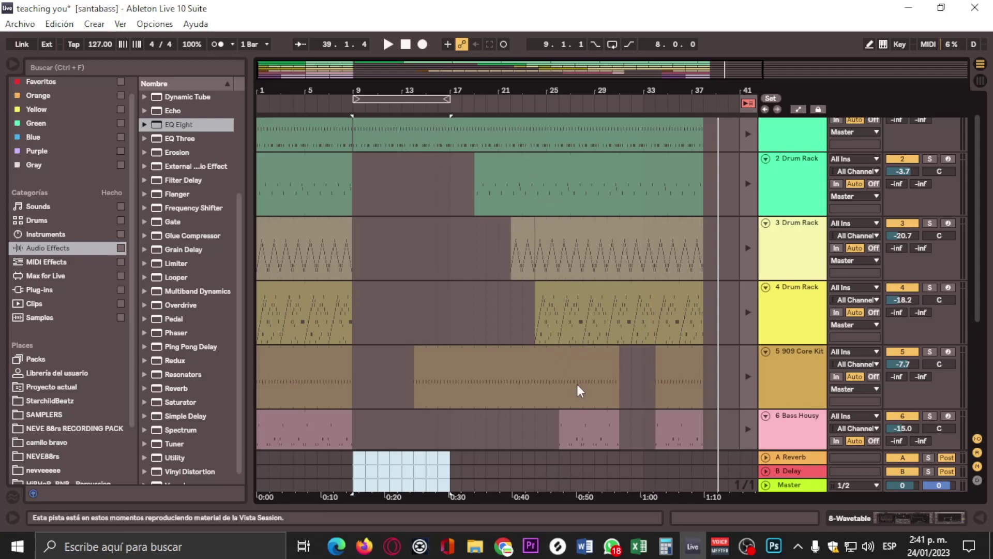
{"action": "scroll", "coordinate": [542, 215], "scroll_direction": "down", "scroll_amount": 2}
{"action": "scroll", "coordinate": [566, 332], "scroll_direction": "down", "scroll_amount": 5}
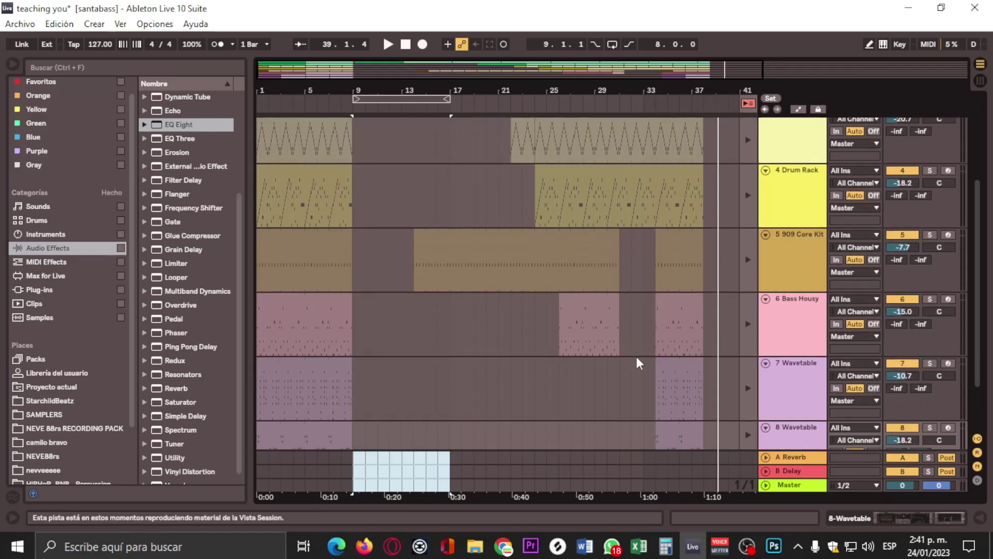
{"action": "scroll", "coordinate": [607, 348], "scroll_direction": "down", "scroll_amount": 4}
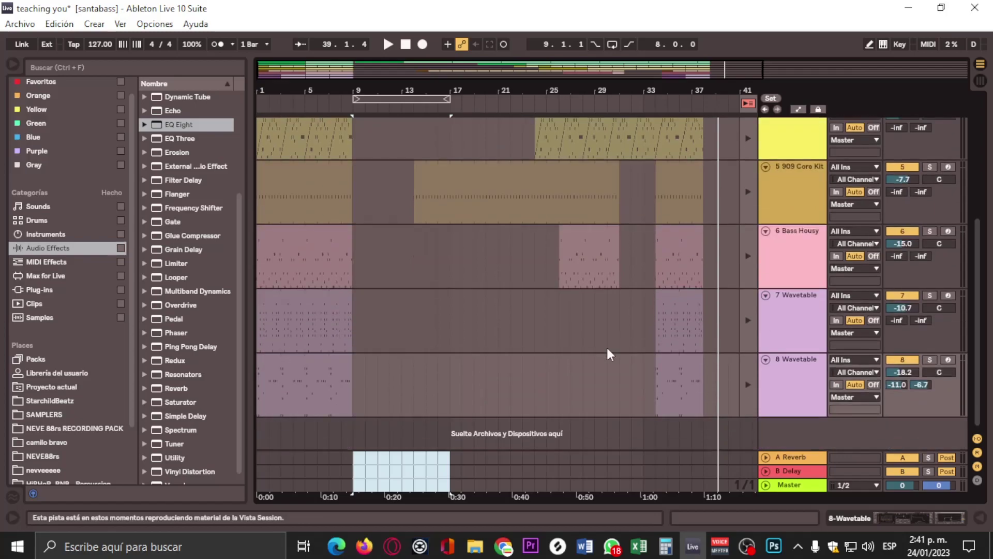
{"action": "scroll", "coordinate": [606, 348], "scroll_direction": "up", "scroll_amount": 4}
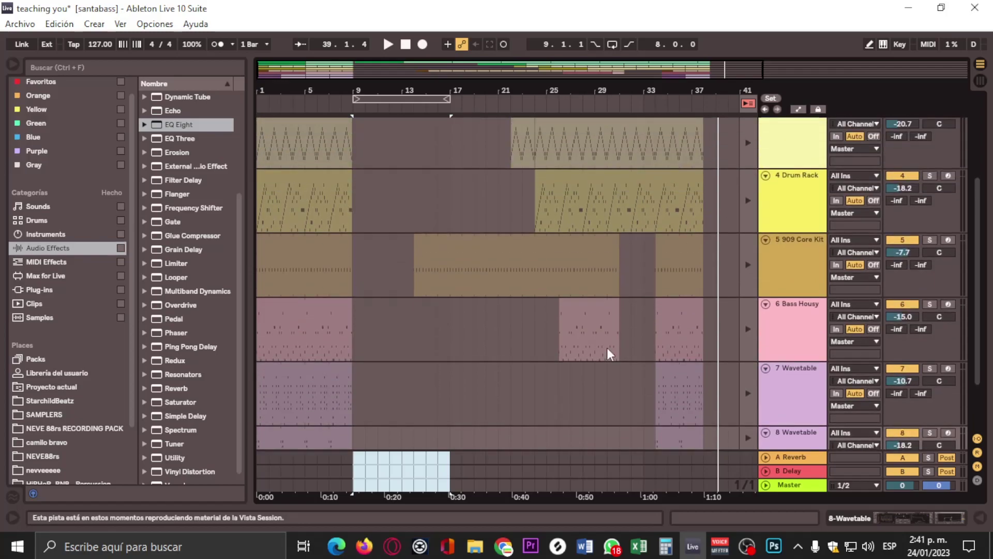
{"action": "scroll", "coordinate": [607, 347], "scroll_direction": "up", "scroll_amount": 8}
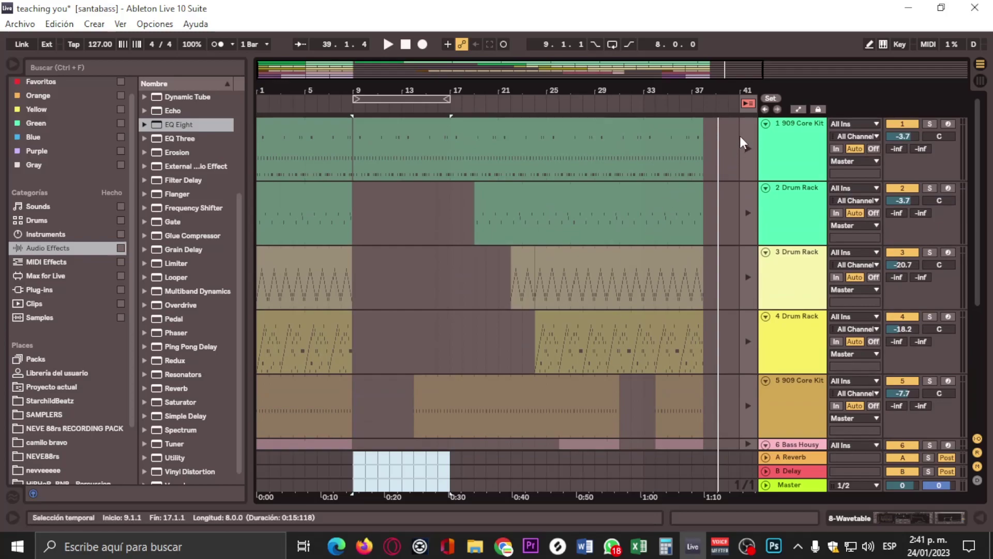
- Clear the recorded take on all tracks from bar 9 to bar 38
{"action": "left_click", "coordinate": [714, 126]}
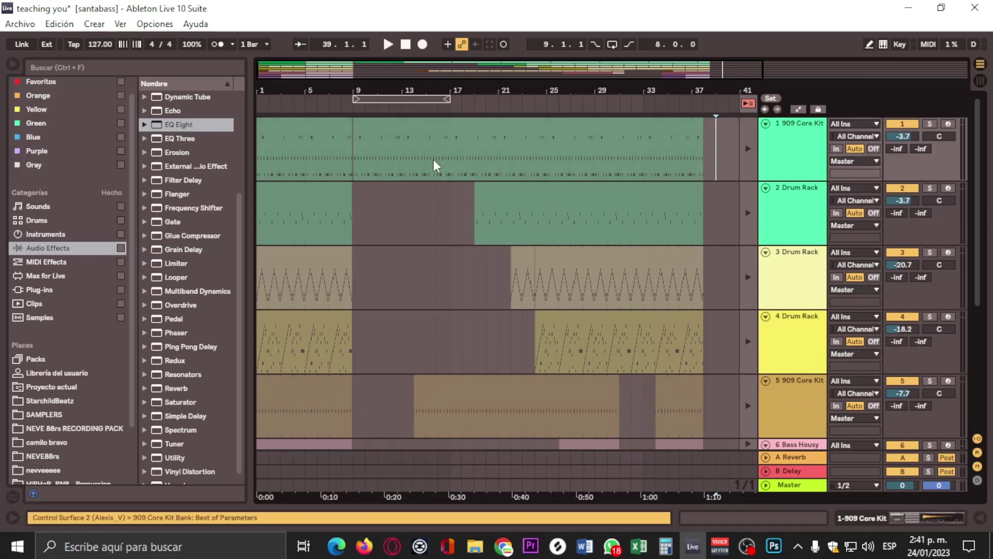
{"action": "left_click_drag", "start_coordinate": [451, 101], "coordinate": [702, 101]}
{"action": "key", "text": "Delete"}
{"action": "left_click", "coordinate": [611, 100]}
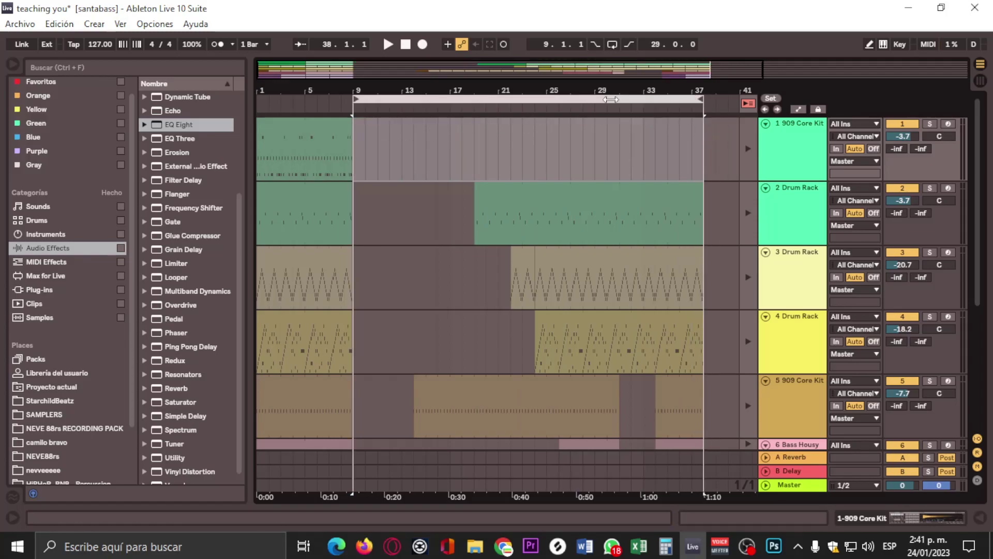
{"action": "key", "text": "Delete"}
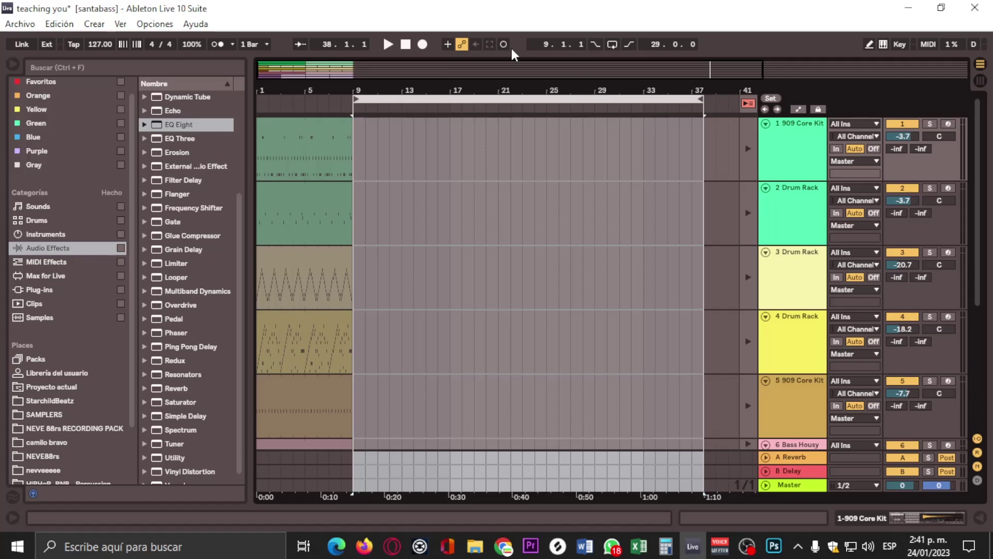
- Set the loop to eight bars starting at bar 1, with more of the timeline shown
{"action": "left_click_drag", "start_coordinate": [365, 80], "coordinate": [262, 105]}
{"action": "left_click_drag", "start_coordinate": [505, 98], "coordinate": [326, 99]}
{"action": "scroll", "coordinate": [385, 335], "scroll_direction": "down", "scroll_amount": 3}
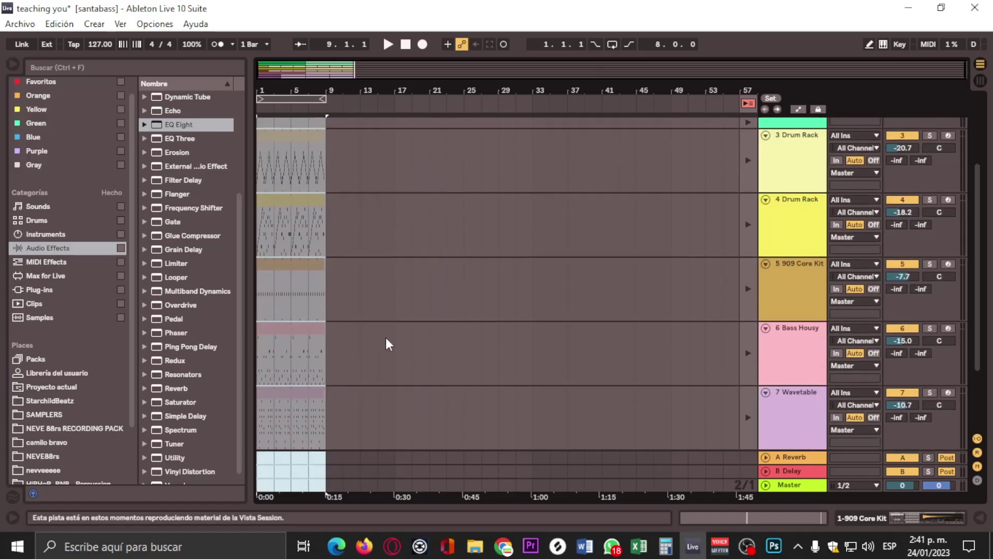
{"action": "scroll", "coordinate": [383, 328], "scroll_direction": "down", "scroll_amount": 1}
- Move the eight-bar clips on all eight tracks so they start at bar 9
{"action": "left_click", "coordinate": [312, 352]}
{"action": "scroll", "coordinate": [313, 351], "scroll_direction": "up", "scroll_amount": 3}
{"action": "scroll", "coordinate": [312, 350], "scroll_direction": "up", "scroll_amount": 1}
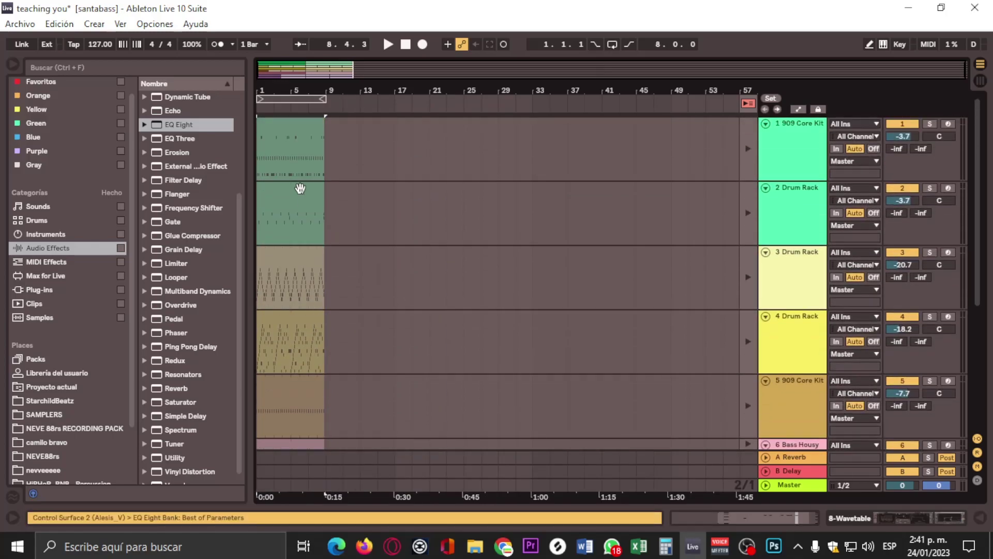
{"action": "left_click", "coordinate": [302, 131]}
{"action": "scroll", "coordinate": [308, 207], "scroll_direction": "down", "scroll_amount": 5}
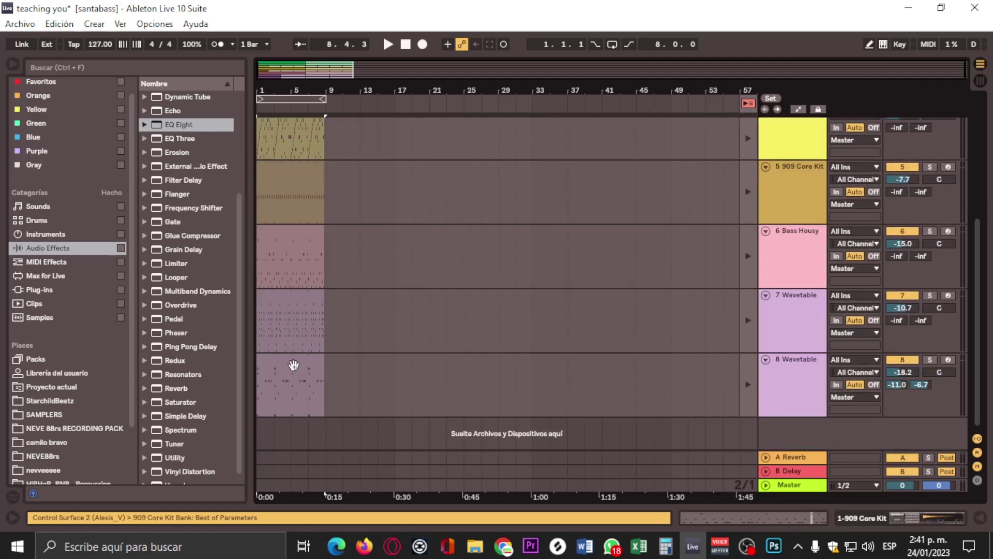
{"action": "left_click", "coordinate": [293, 366]}
{"action": "scroll", "coordinate": [316, 250], "scroll_direction": "up", "scroll_amount": 5}
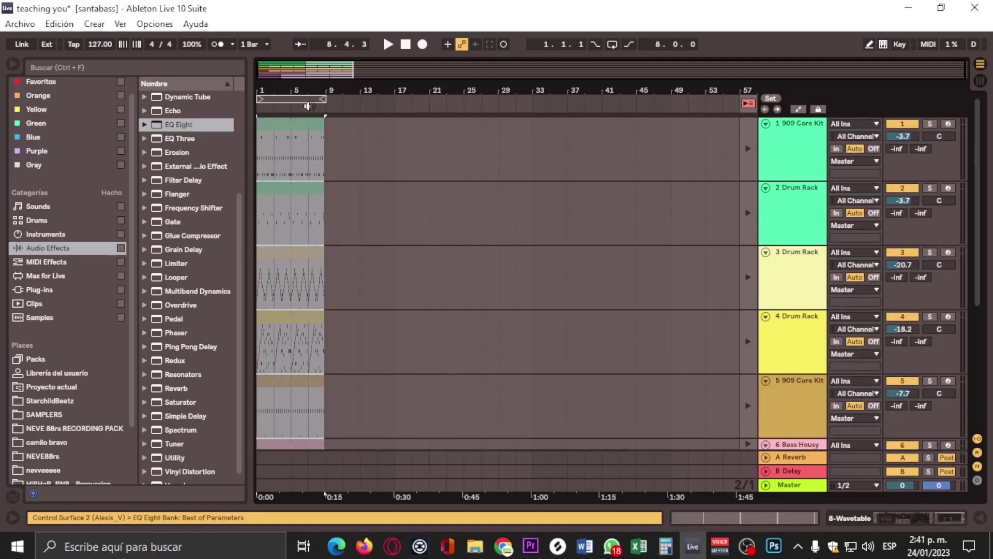
{"action": "left_click_drag", "start_coordinate": [291, 129], "coordinate": [358, 129]}
{"action": "left_click", "coordinate": [421, 158]}
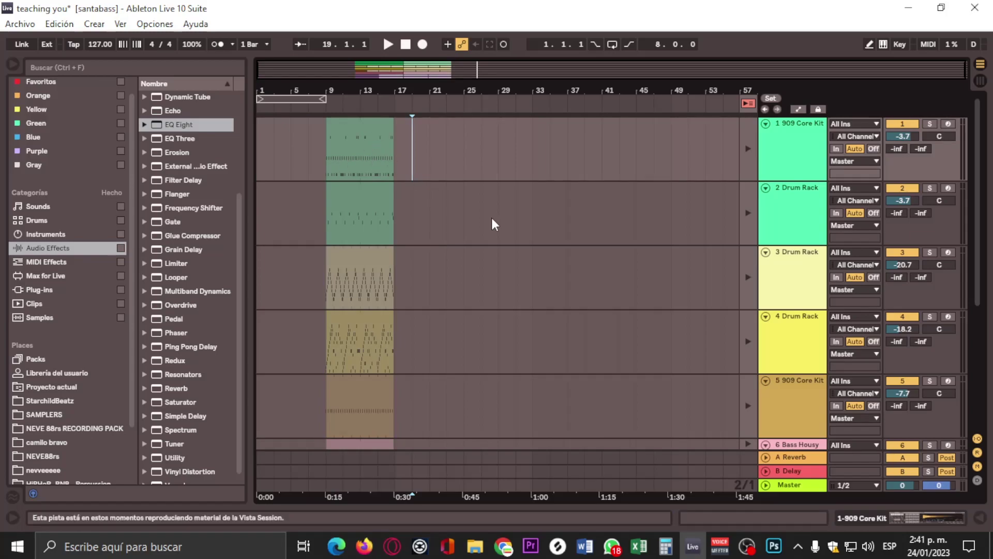
- Extend the start of the clip on track 5, 909 Core Kit, back to bar 1
{"action": "scroll", "coordinate": [492, 216], "scroll_direction": "down", "scroll_amount": 5}
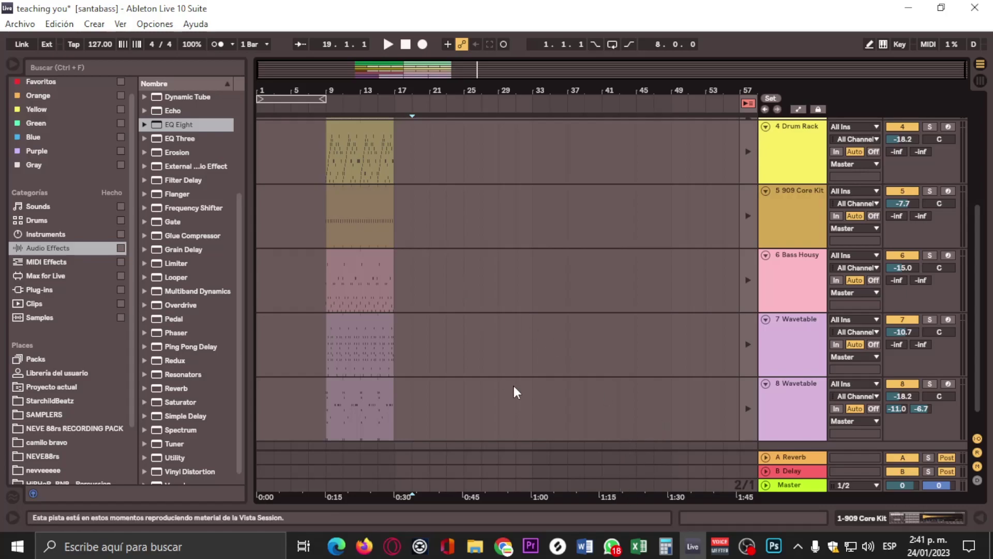
{"action": "scroll", "coordinate": [513, 387], "scroll_direction": "up", "scroll_amount": 5}
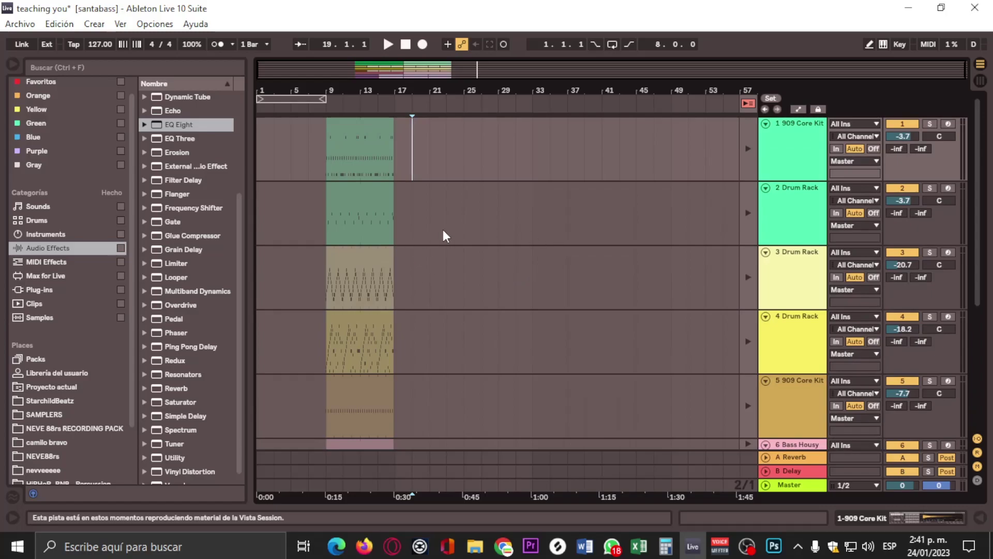
{"action": "left_click", "coordinate": [331, 122]}
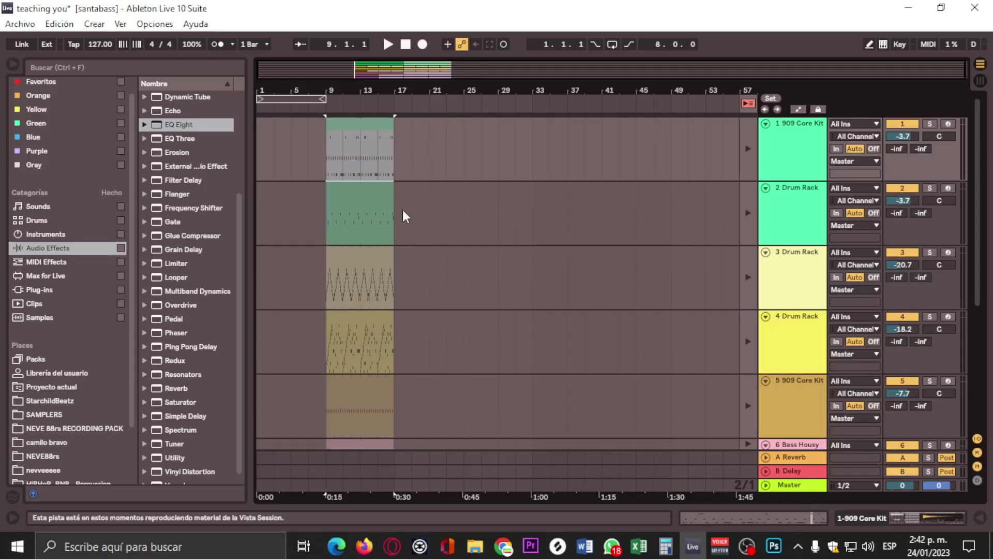
{"action": "scroll", "coordinate": [404, 221], "scroll_direction": "down", "scroll_amount": 5}
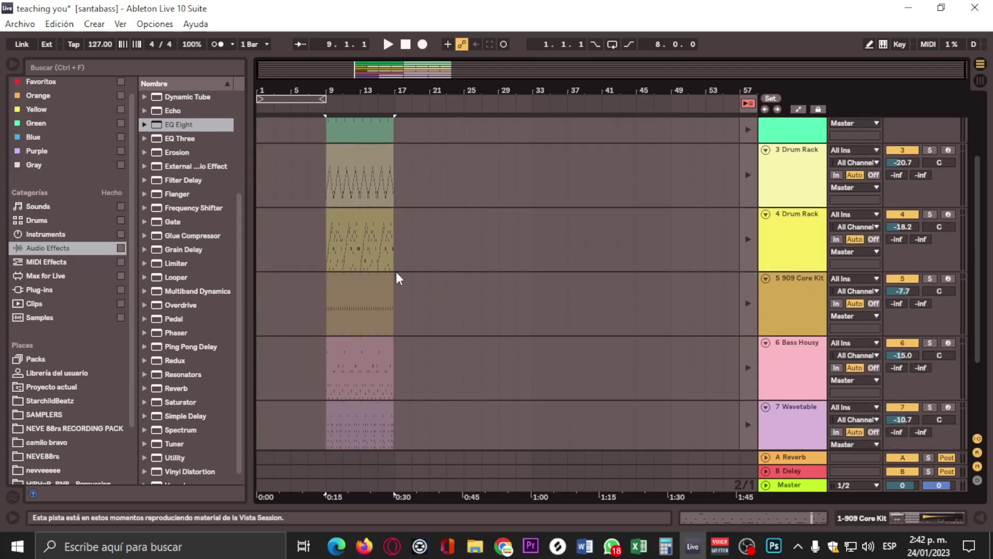
{"action": "left_click", "coordinate": [366, 282]}
{"action": "left_click_drag", "start_coordinate": [332, 288], "coordinate": [259, 288]}
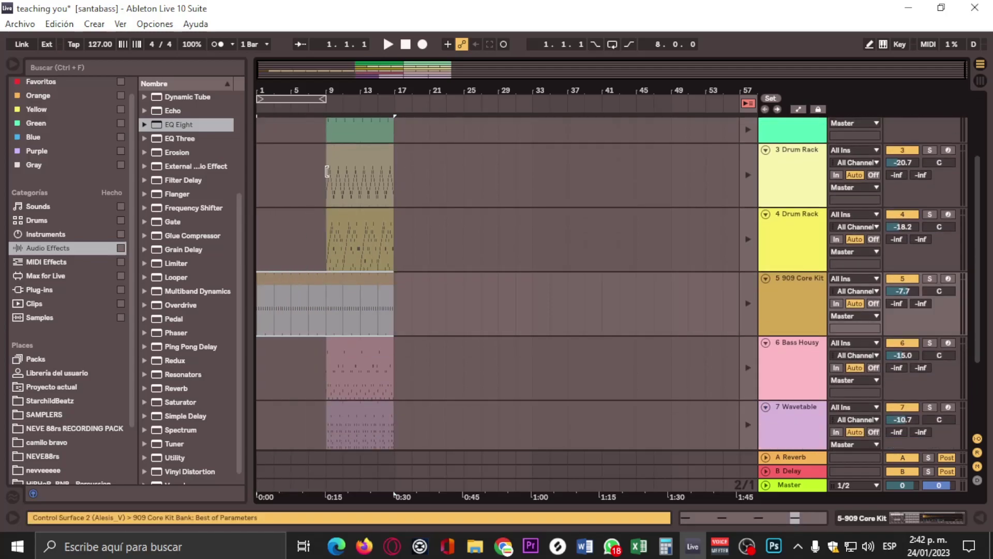
- Return all tracks to arrangement playback and lengthen the loop to 16 bars, from bar 1 to bar 17
{"action": "left_click", "coordinate": [749, 103]}
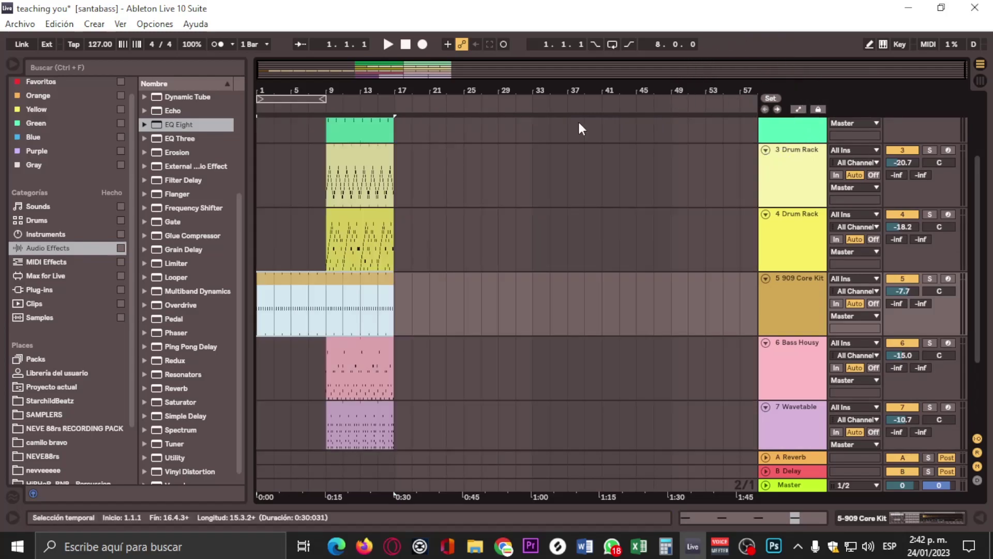
{"action": "left_click_drag", "start_coordinate": [327, 98], "coordinate": [394, 105]}
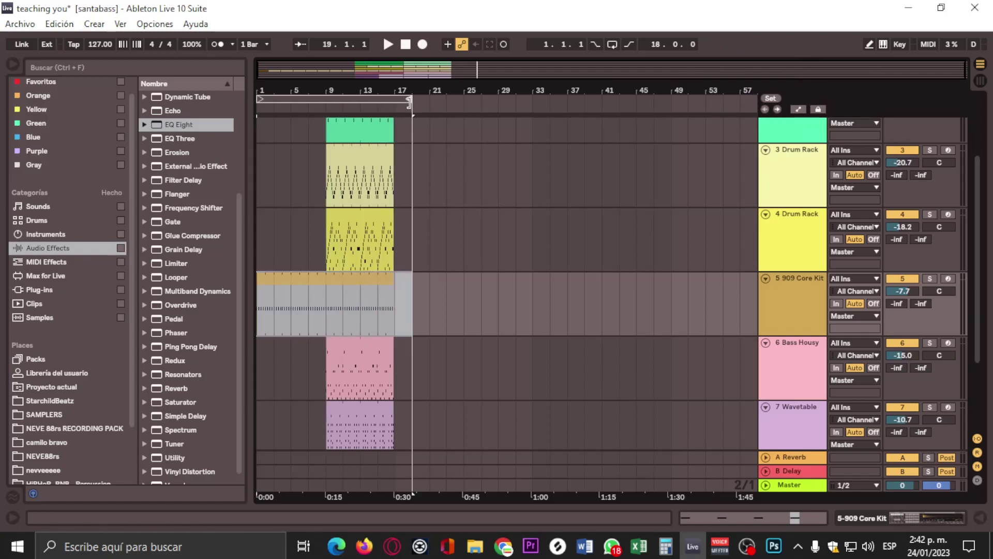
{"action": "left_click", "coordinate": [332, 289]}
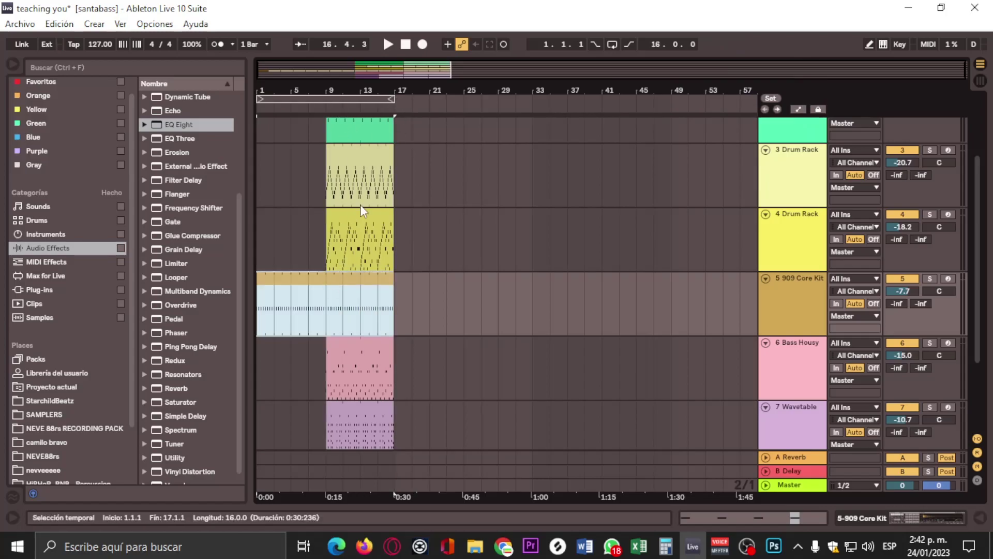
- Extend the start of the clip on track 8, Wavetable, back to bar 1
{"action": "scroll", "coordinate": [392, 305], "scroll_direction": "down", "scroll_amount": 3}
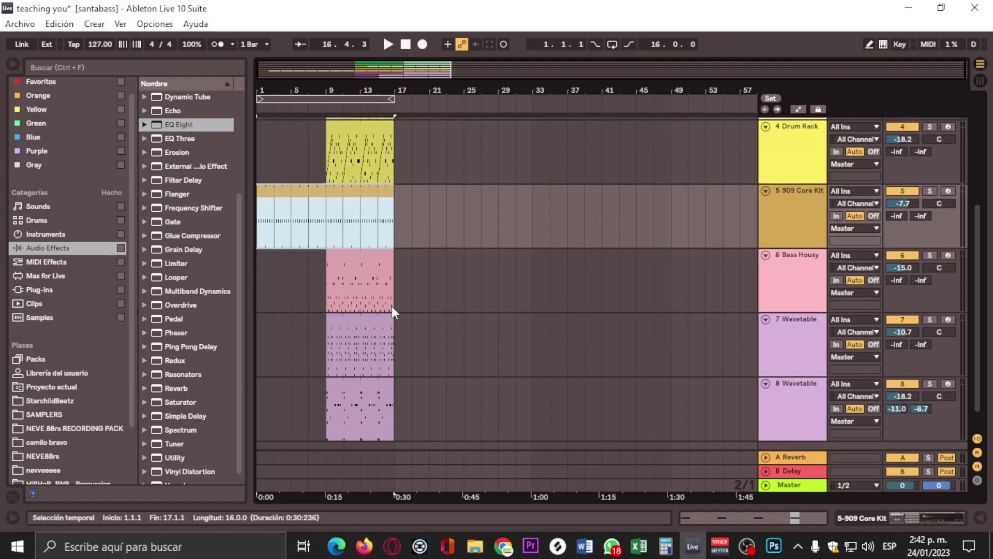
{"action": "scroll", "coordinate": [392, 311], "scroll_direction": "down", "scroll_amount": 1}
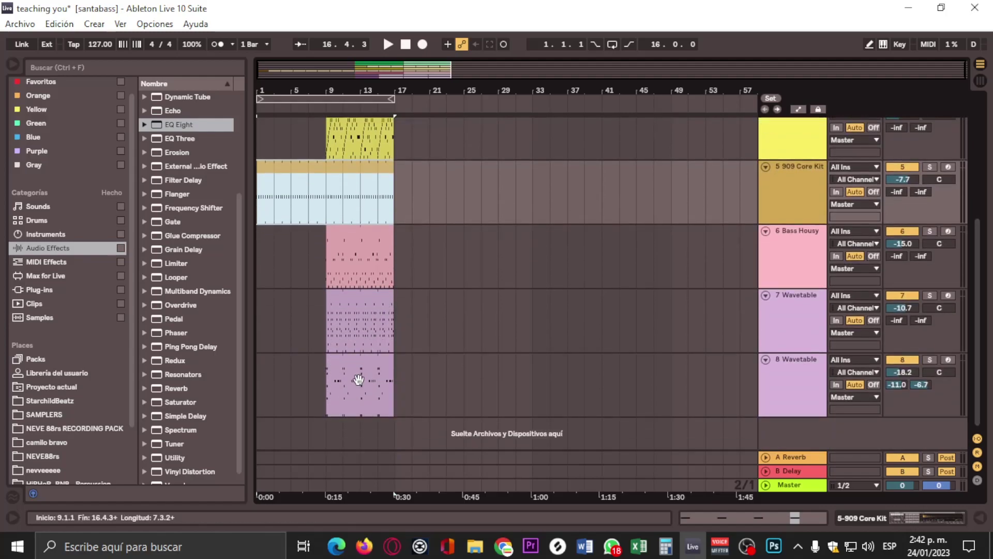
{"action": "left_click", "coordinate": [359, 380]}
{"action": "left_click", "coordinate": [381, 308]}
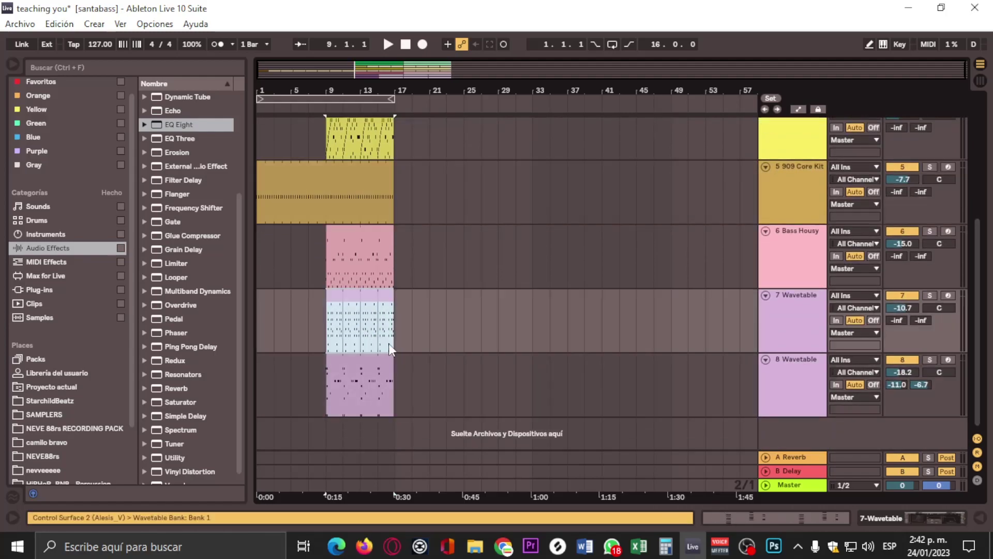
{"action": "left_click", "coordinate": [331, 370]}
{"action": "left_click_drag", "start_coordinate": [331, 370], "coordinate": [243, 368]}
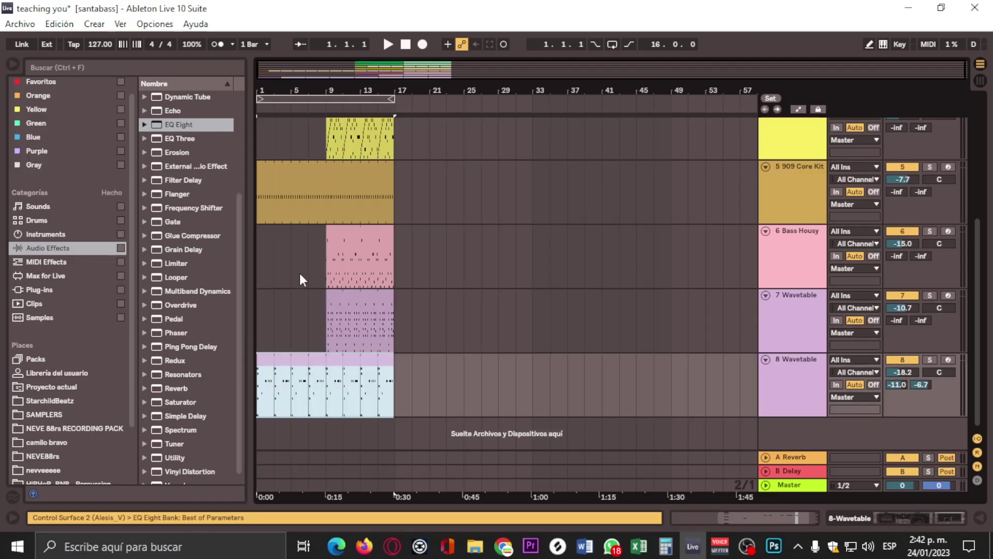
- Play all tracks from bar 1 to listen to the extended intro
{"action": "scroll", "coordinate": [300, 273], "scroll_direction": "up", "scroll_amount": 3}
{"action": "key", "text": "ctrl+a"}
{"action": "key", "text": "space"}
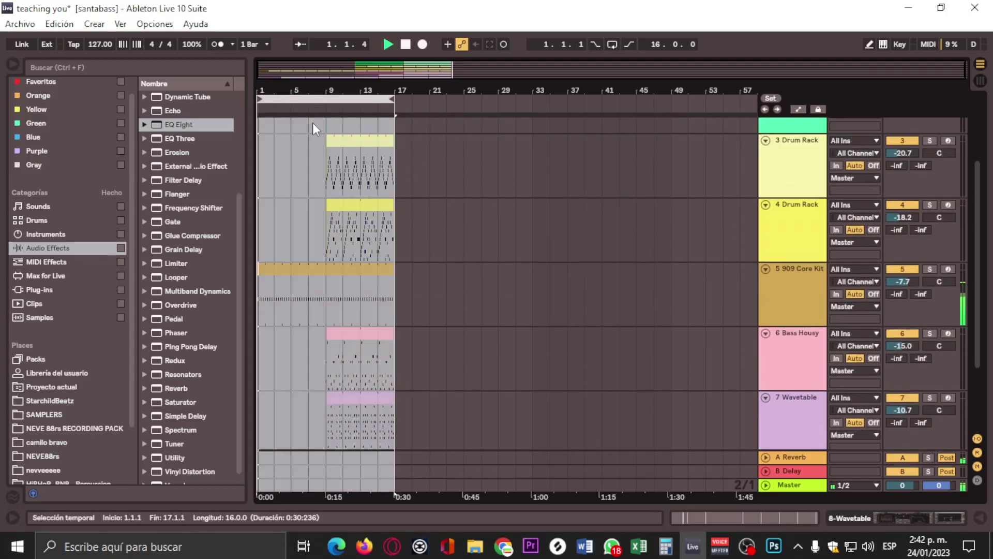
{"action": "scroll", "coordinate": [300, 300], "scroll_direction": "down", "scroll_amount": 3}
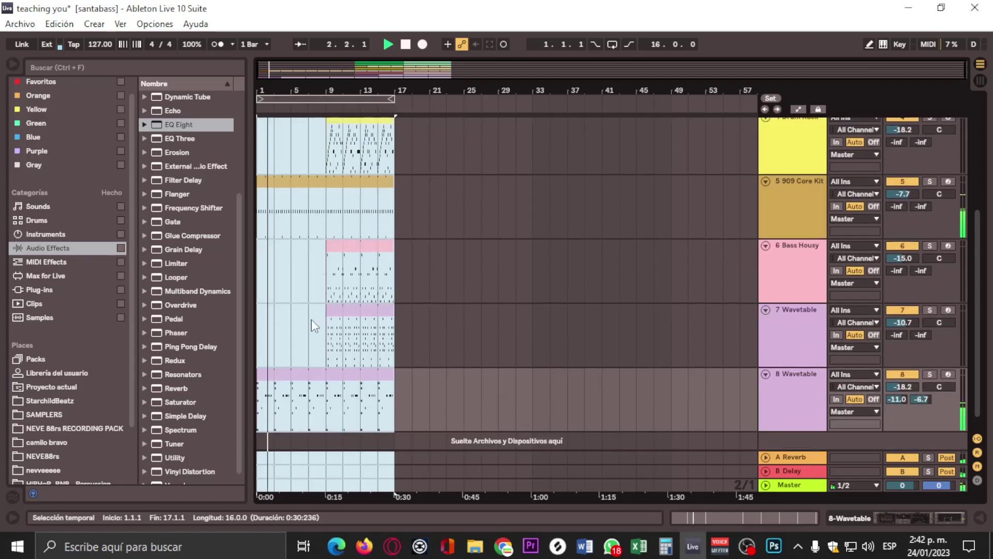
- Extend the track 7 Wavetable clip back to bar 1 in place of the track 8 clip, keeping Bass Housy starting at bar 9
{"action": "left_click_drag", "start_coordinate": [264, 362], "coordinate": [256, 291]}
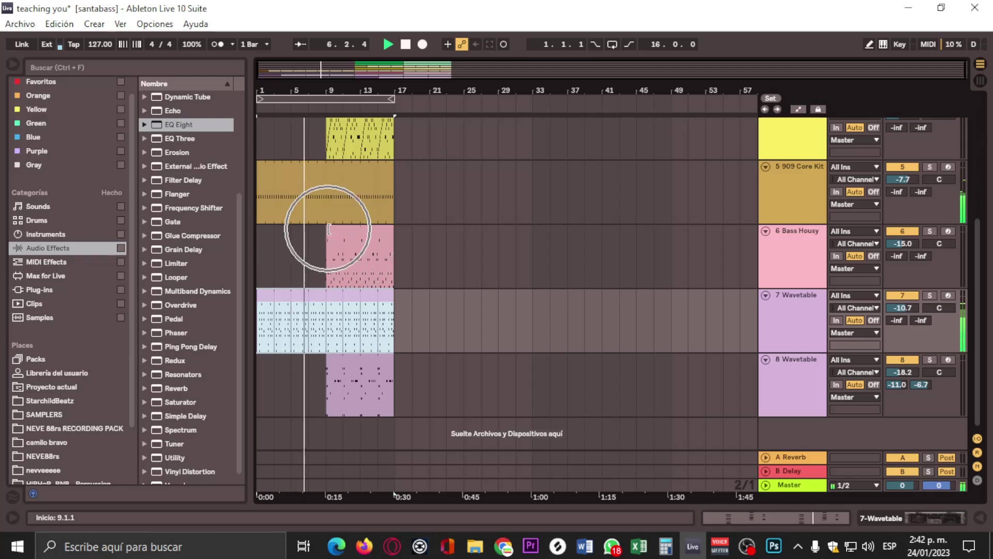
{"action": "mouse_move", "coordinate": [329, 229]}
{"action": "left_mouse_down"}
{"action": "mouse_move", "coordinate": [272, 233]}
{"action": "mouse_move", "coordinate": [325, 240]}
{"action": "left_mouse_up"}
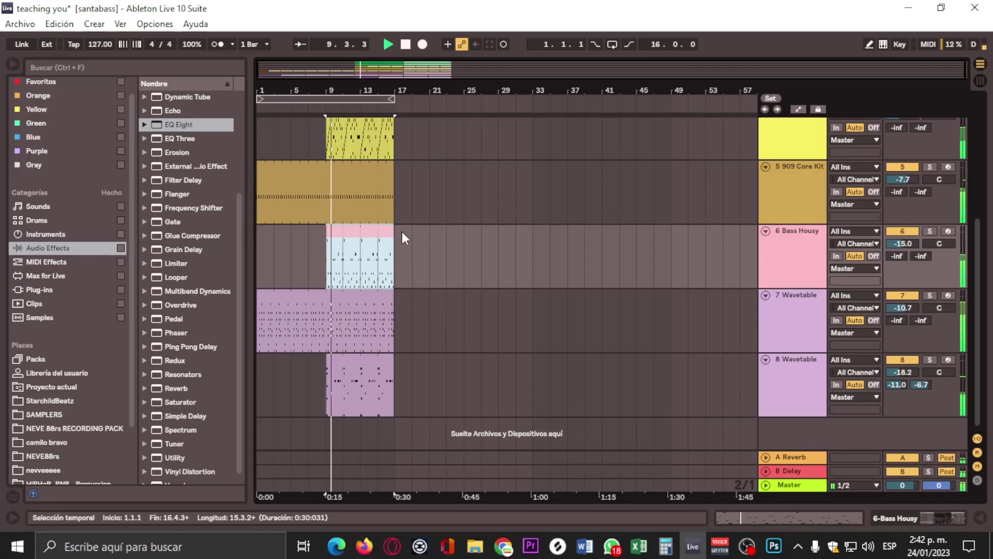
{"action": "mouse_move", "coordinate": [384, 248]}
{"action": "left_mouse_down"}
{"action": "mouse_move", "coordinate": [587, 248]}
{"action": "mouse_move", "coordinate": [387, 254]}
{"action": "left_mouse_up"}
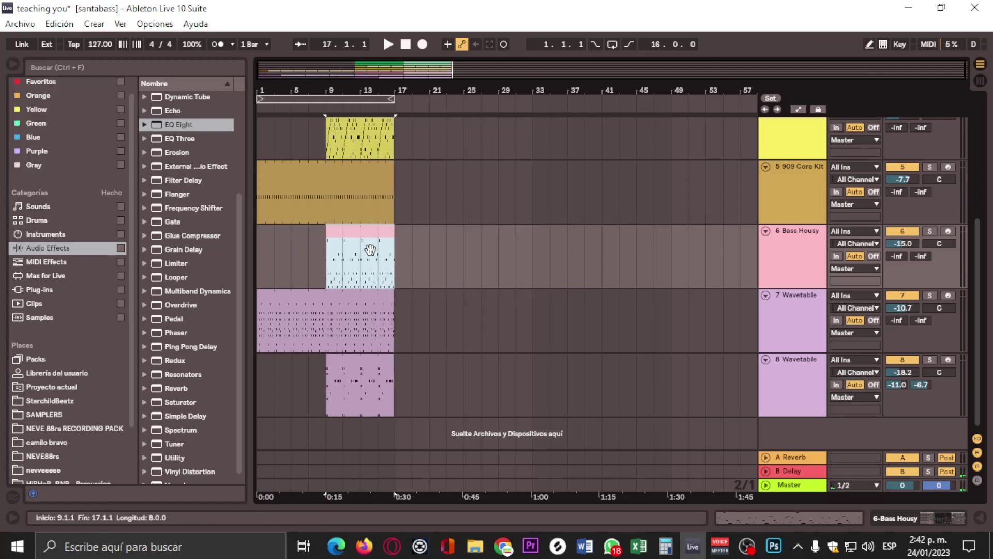
{"action": "left_click", "coordinate": [313, 248]}
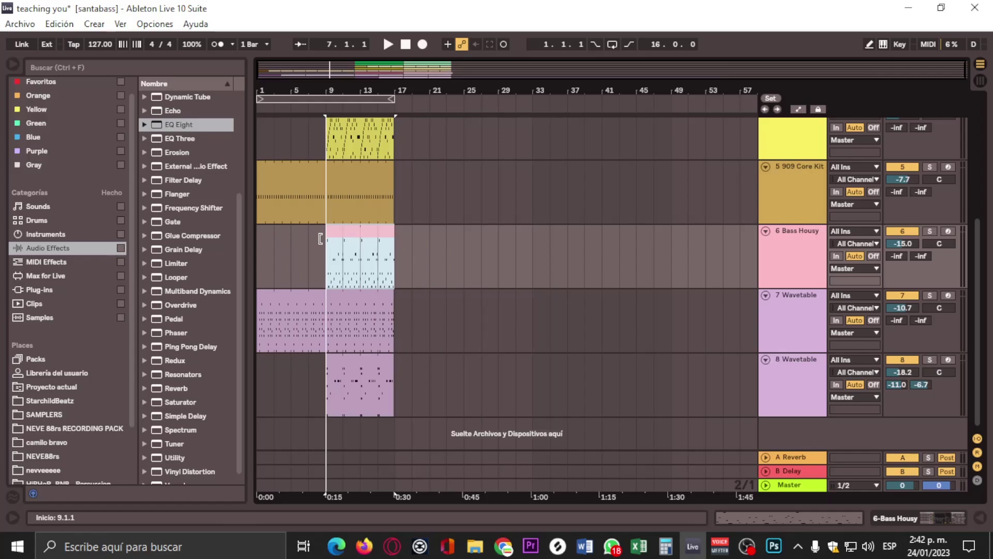
{"action": "left_click", "coordinate": [382, 231]}
{"action": "scroll", "coordinate": [429, 272], "scroll_direction": "up", "scroll_amount": 3}
{"action": "scroll", "coordinate": [484, 286], "scroll_direction": "down", "scroll_amount": 3}
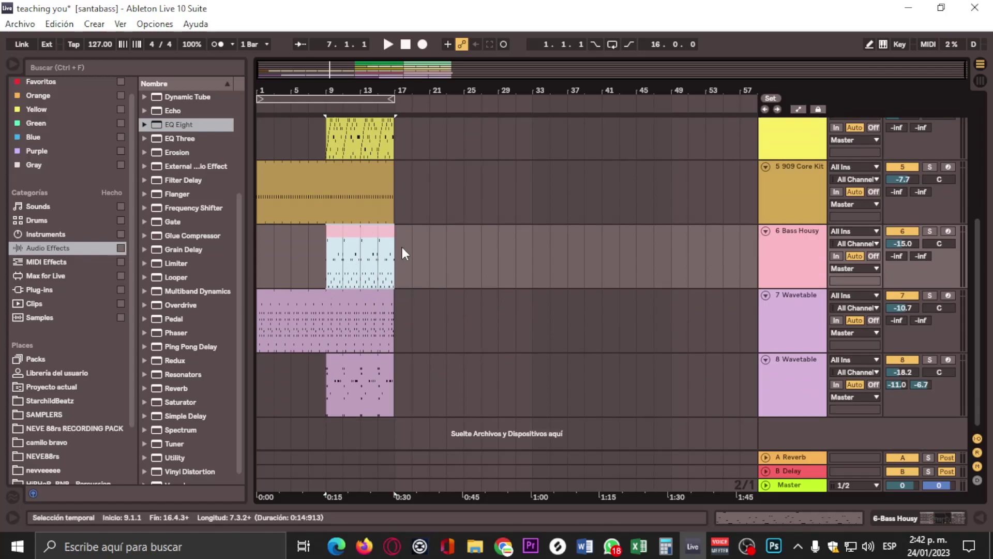
{"action": "left_click", "coordinate": [410, 266], "text": "shift"}
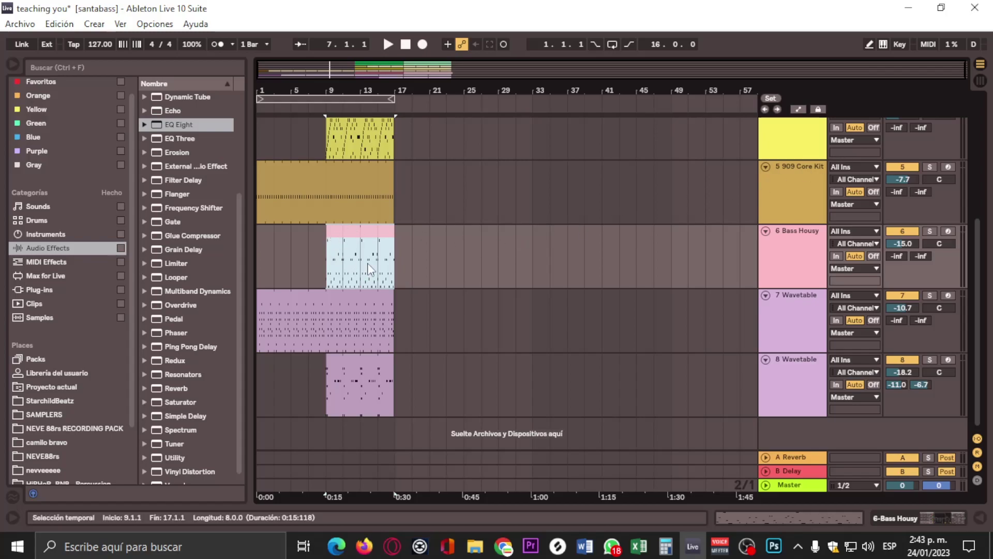
{"action": "left_click", "coordinate": [494, 244]}
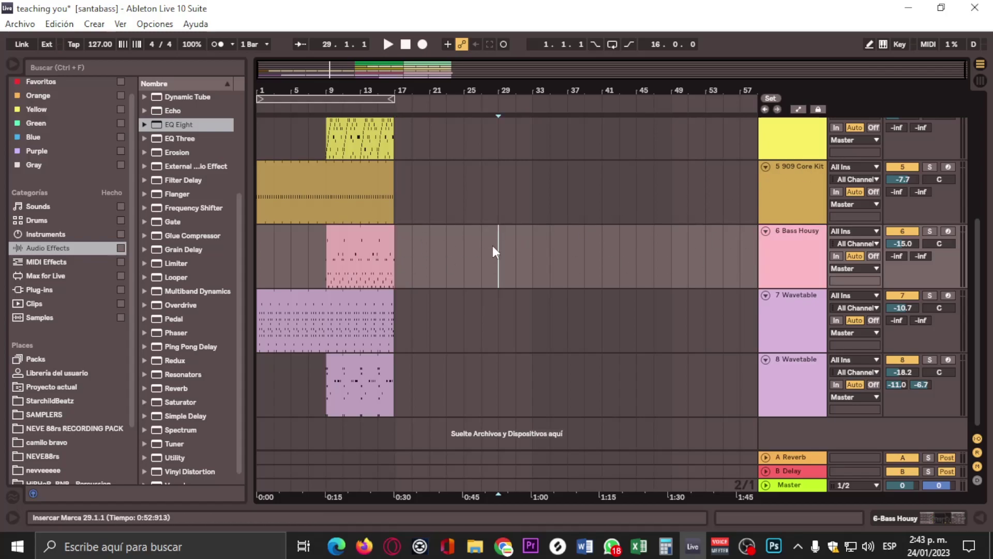
- Insert an empty six-bar MIDI clip on the Bass Housy track from bar 27 to bar 33
{"action": "left_click_drag", "start_coordinate": [488, 244], "coordinate": [584, 241]}
{"action": "right_click", "coordinate": [566, 242]}
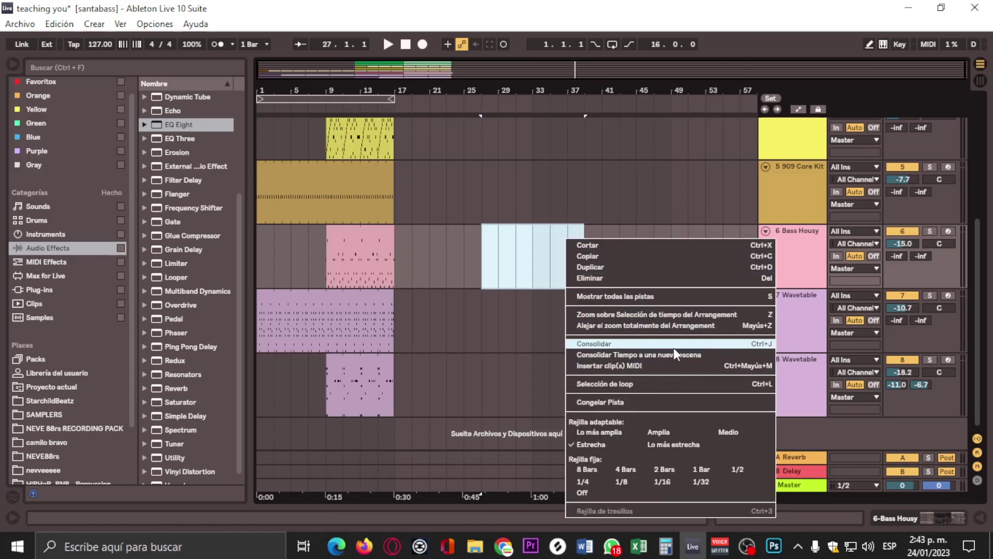
{"action": "left_click", "coordinate": [674, 345]}
{"action": "left_click", "coordinate": [638, 224]}
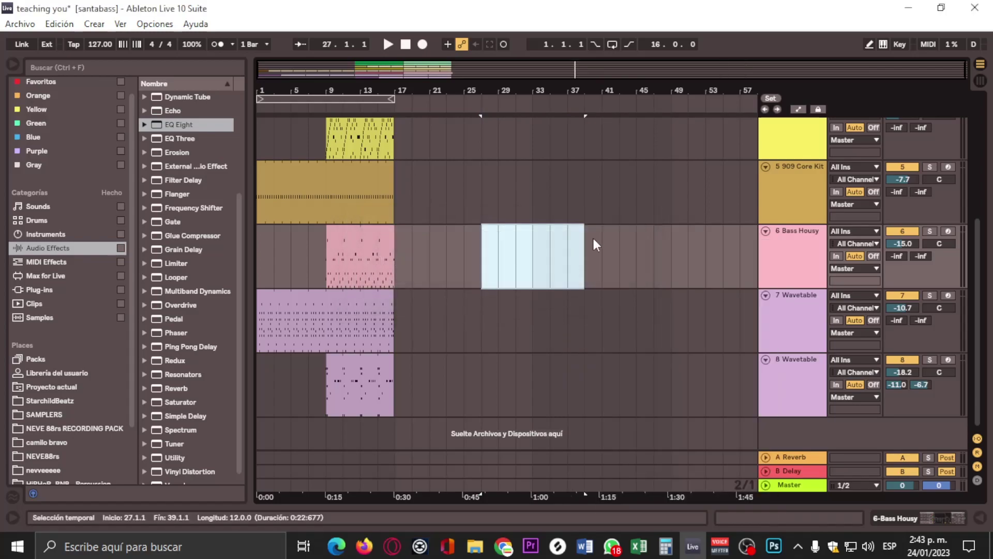
{"action": "left_click_drag", "start_coordinate": [484, 259], "coordinate": [531, 258]}
{"action": "right_click", "coordinate": [522, 259]}
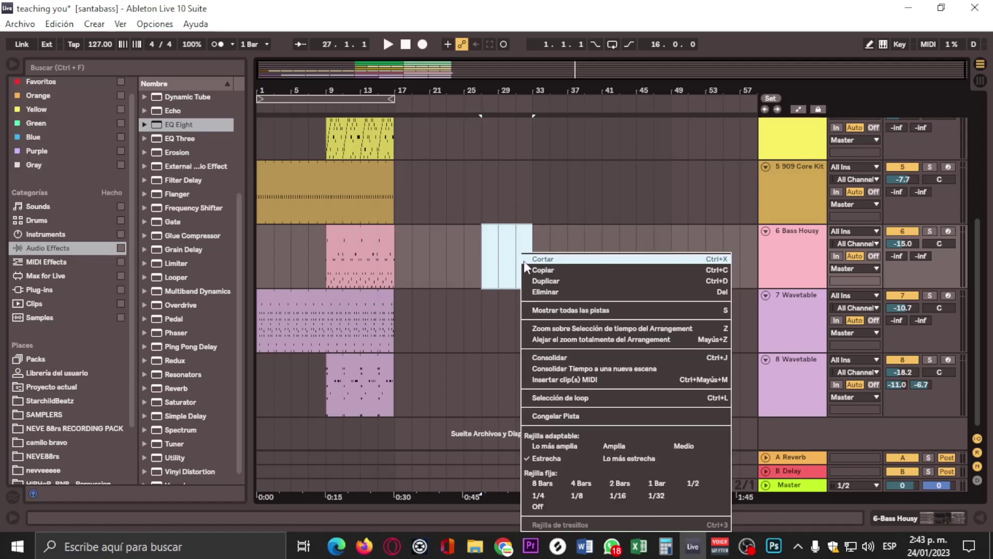
{"action": "left_click", "coordinate": [592, 380]}
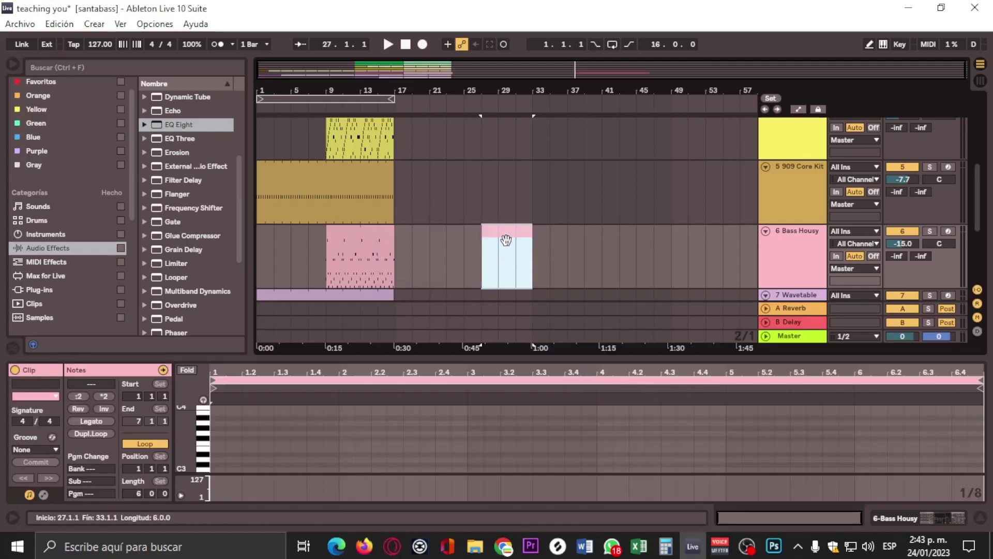
- Draw five short notes between E3 and A#3 across bars 3 to 6 of the new MIDI clip
{"action": "left_click", "coordinate": [399, 434]}
{"action": "double_click", "coordinate": [536, 447]}
{"action": "double_click", "coordinate": [587, 417]}
{"action": "left_click", "coordinate": [713, 414]}
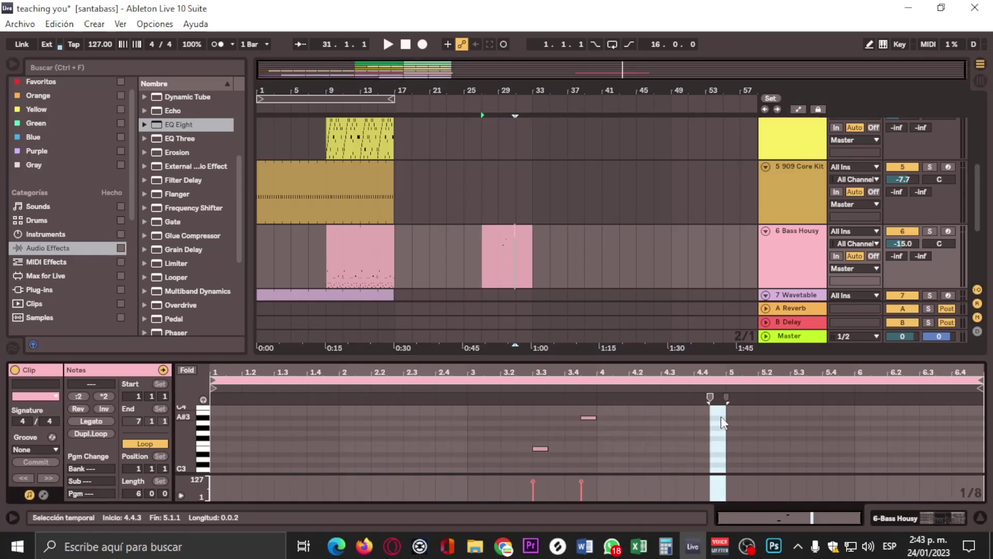
{"action": "double_click", "coordinate": [777, 427]}
{"action": "double_click", "coordinate": [842, 417]}
{"action": "double_click", "coordinate": [908, 423]}
- Trim the new clip's start to bar 29 and set its loop to begin at bar 3 with a four-bar length
{"action": "left_click", "coordinate": [500, 239]}
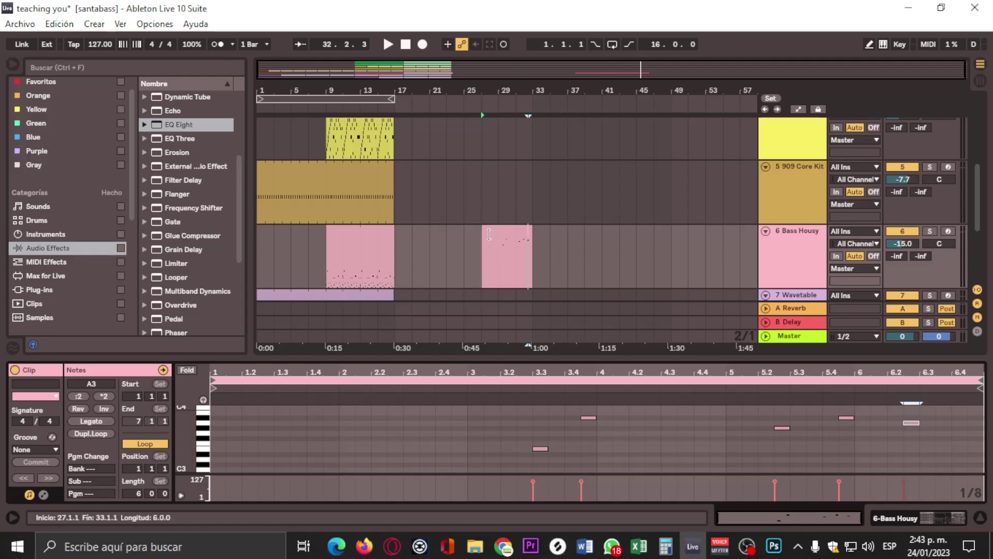
{"action": "left_click_drag", "start_coordinate": [490, 234], "coordinate": [537, 244]}
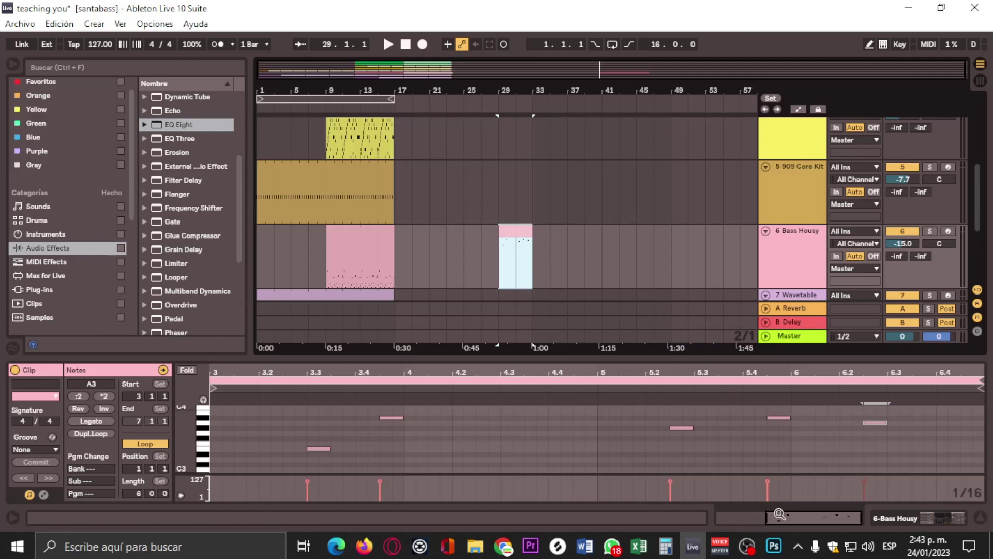
{"action": "left_click", "coordinate": [389, 418]}
{"action": "key", "text": "minus"}
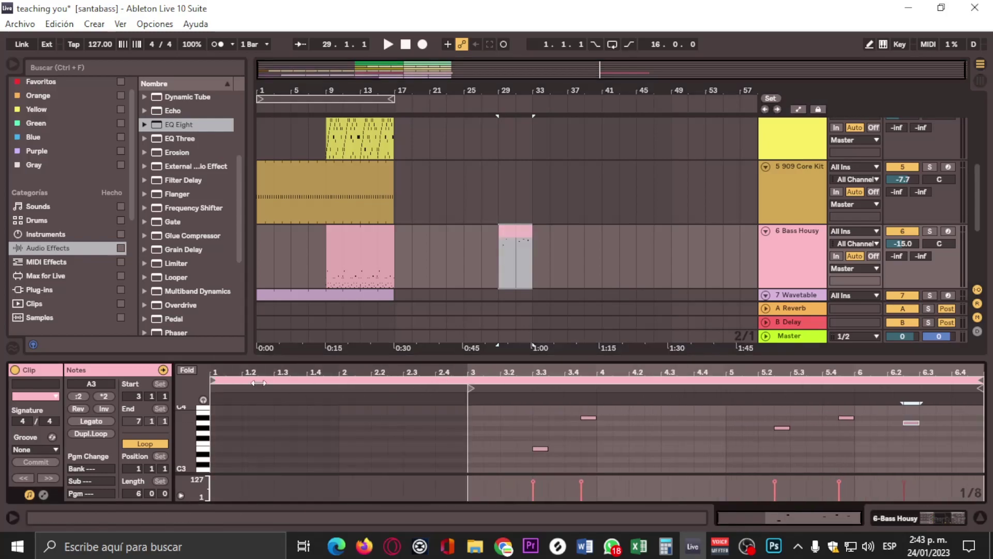
{"action": "left_click_drag", "start_coordinate": [214, 377], "coordinate": [468, 377]}
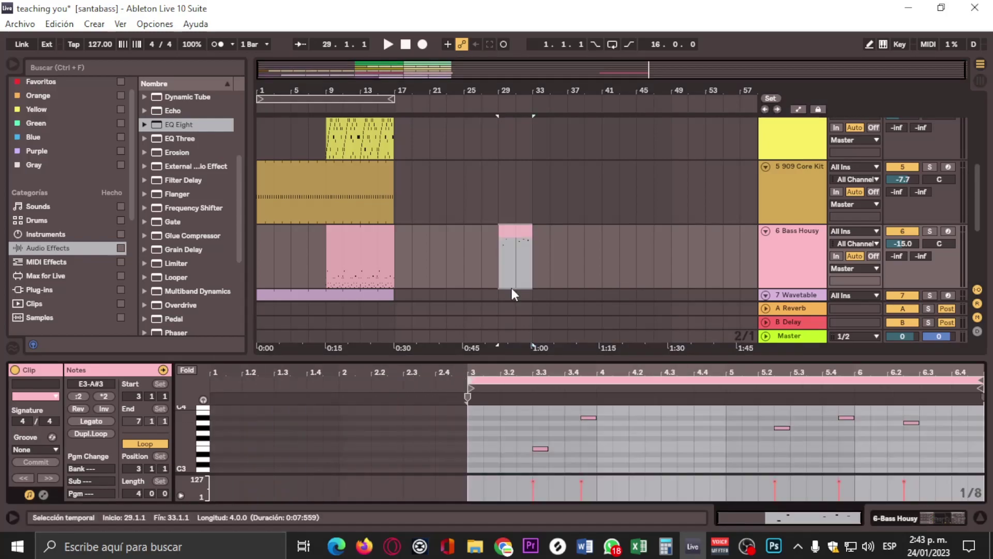
- Try repeating the looped clip out to bar 53, and delete it from the Bass Housy track
{"action": "left_click_drag", "start_coordinate": [529, 230], "coordinate": [698, 241]}
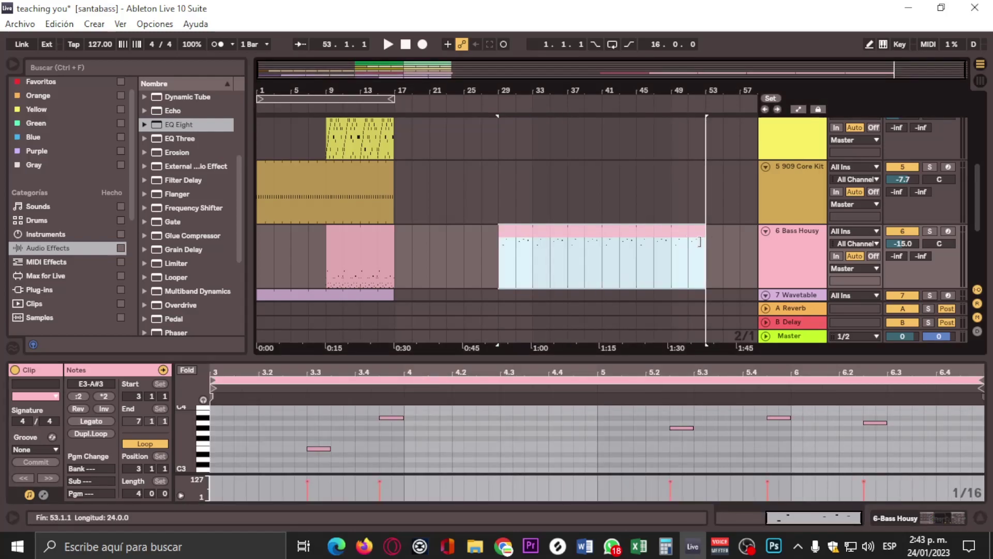
{"action": "left_click_drag", "start_coordinate": [699, 241], "coordinate": [532, 239]}
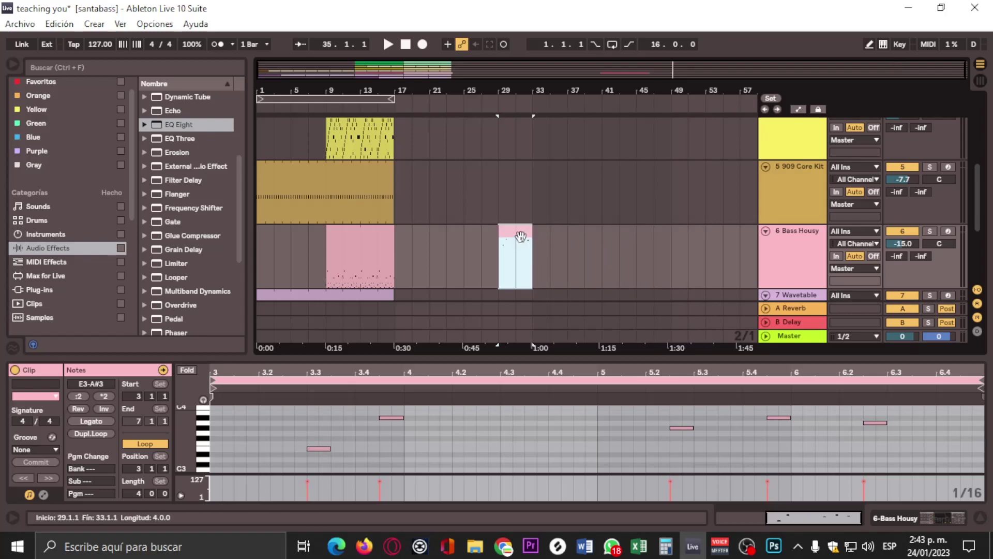
{"action": "key", "text": "Delete"}
{"action": "scroll", "coordinate": [491, 228], "scroll_direction": "down", "scroll_amount": 2}
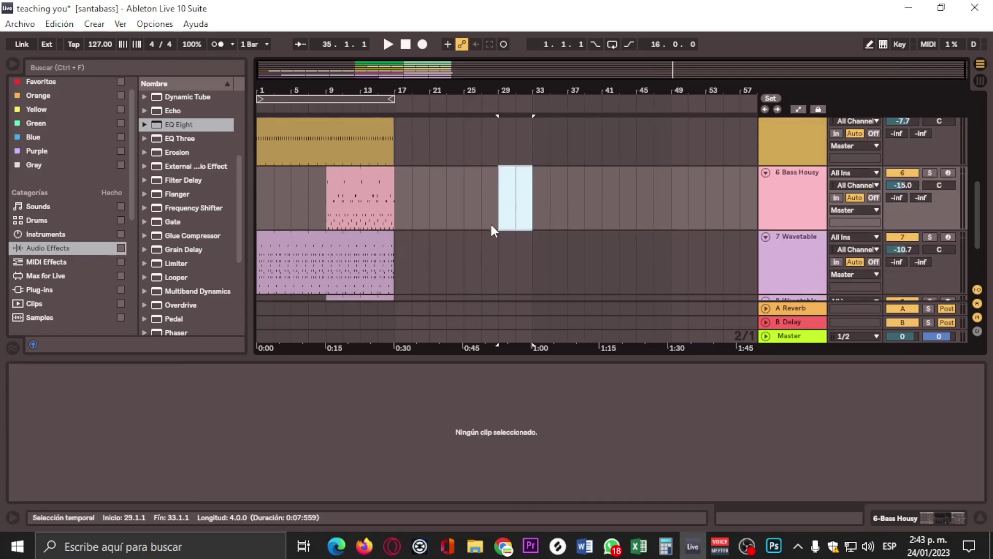
- Move the 16-bar arrangement loop so it spans bar 17 to bar 33
{"action": "left_click", "coordinate": [492, 225]}
{"action": "left_click", "coordinate": [797, 198]}
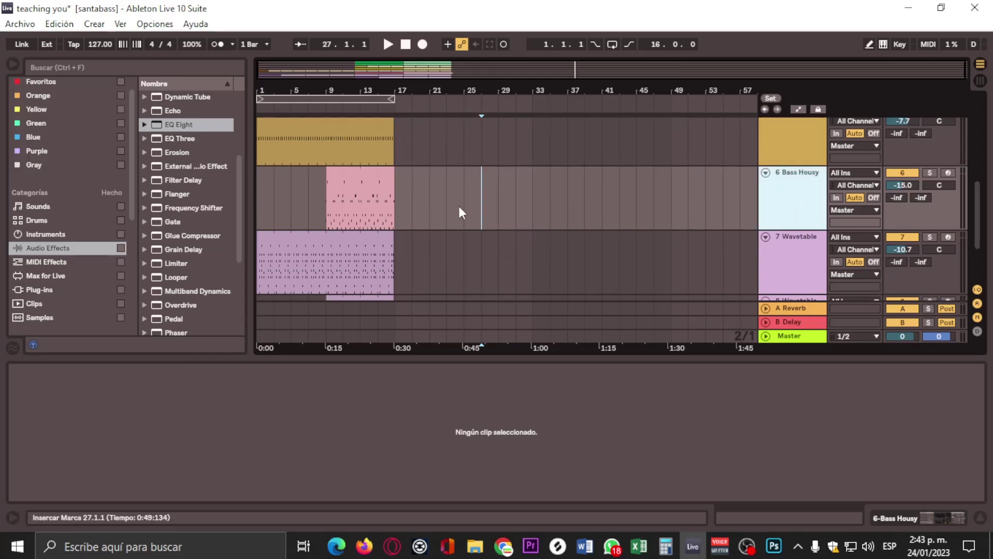
{"action": "left_click_drag", "start_coordinate": [367, 102], "coordinate": [519, 110]}
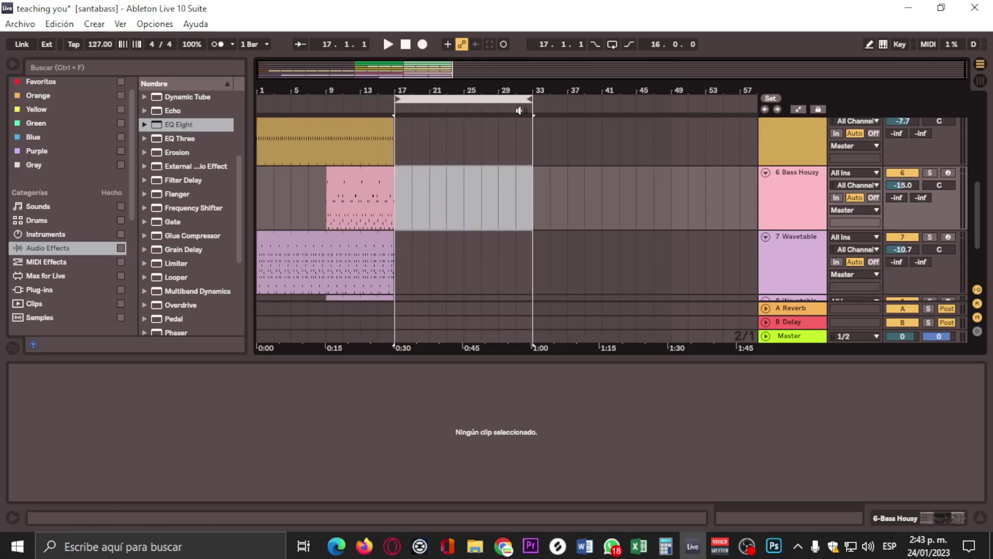
- Arm the Bass Housy track and record a MIDI take from about bar 20 to bar 26
{"action": "left_click", "coordinate": [423, 45]}
{"action": "left_click", "coordinate": [798, 205]}
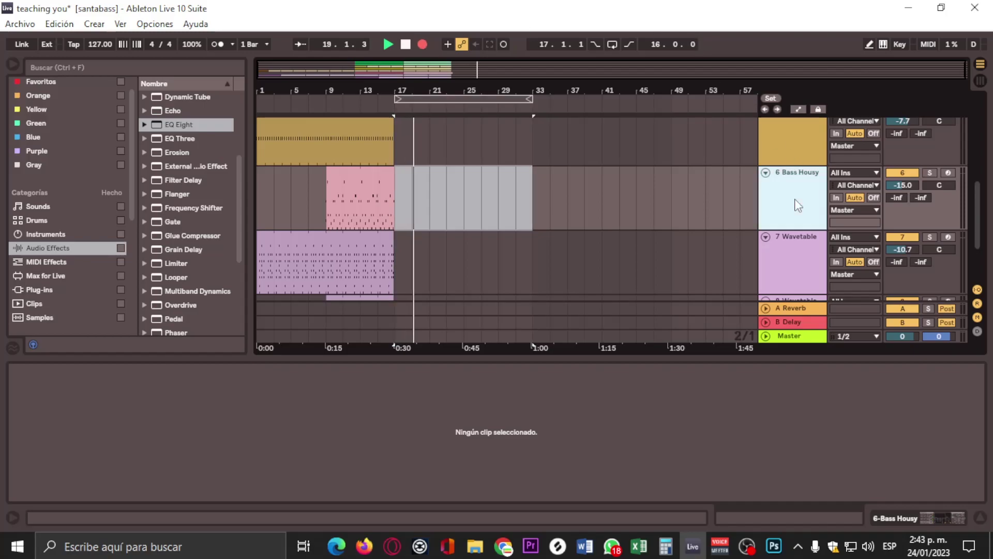
{"action": "left_click", "coordinate": [798, 206]}
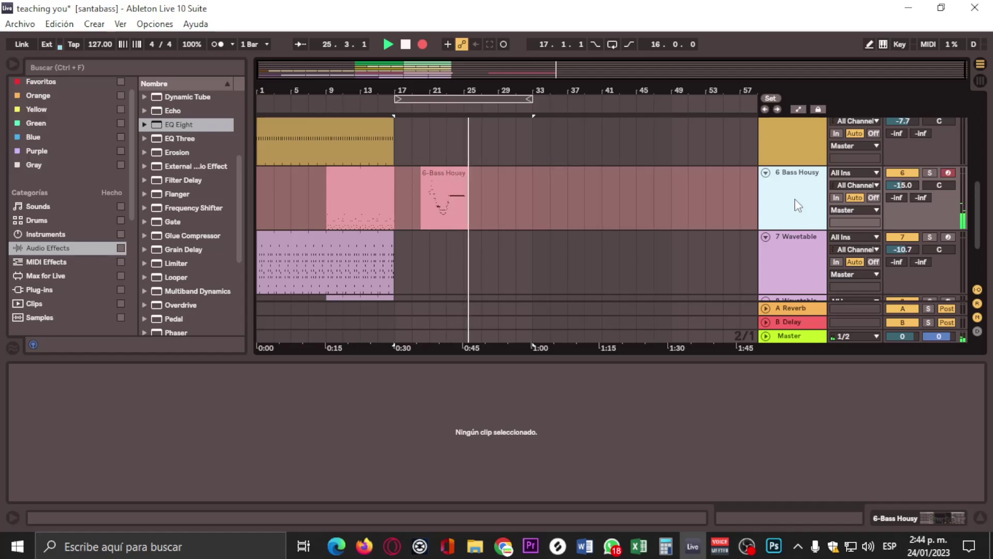
{"action": "left_click", "coordinate": [422, 44]}
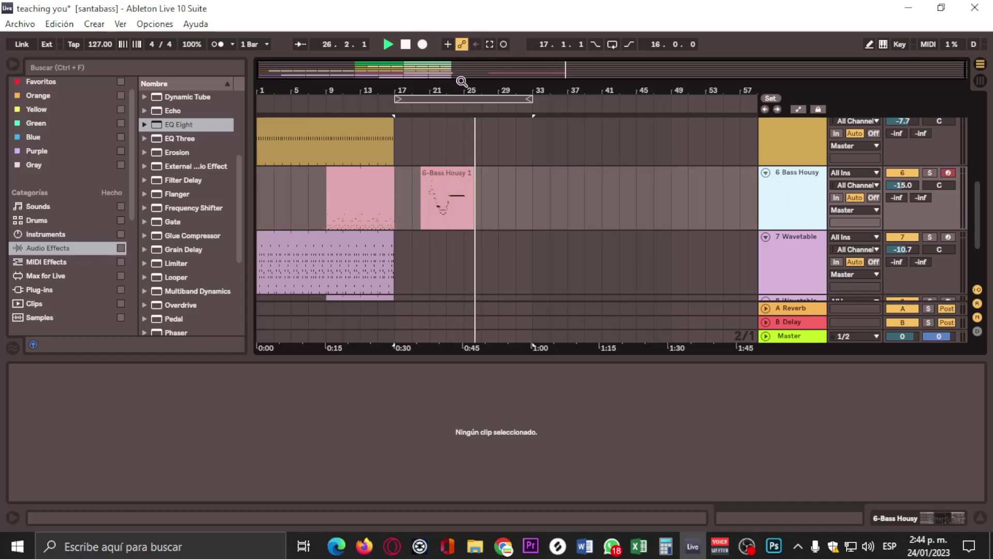
- Trim the recorded Bass Housy clip to four bars and place it from bar 25 to bar 29
{"action": "left_click", "coordinate": [454, 198]}
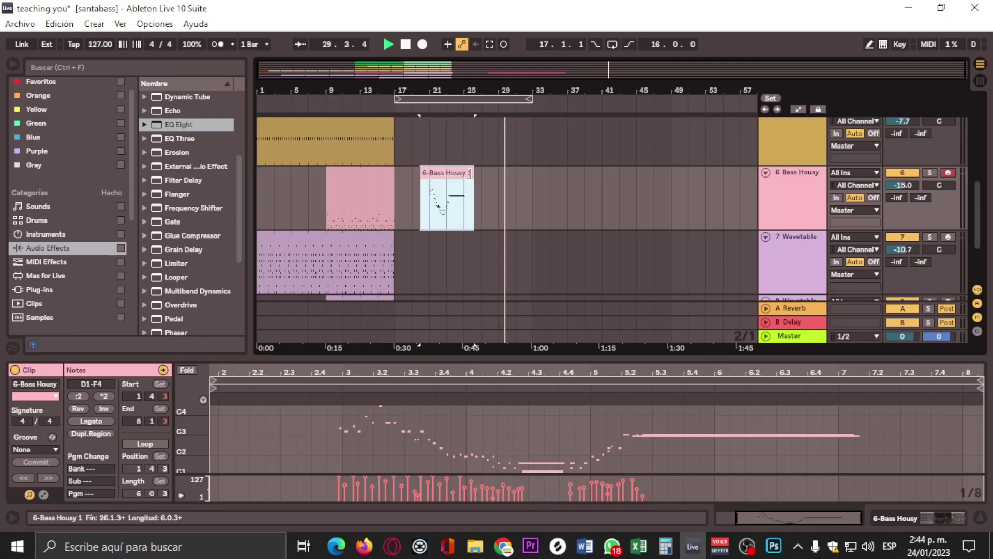
{"action": "left_click_drag", "start_coordinate": [469, 172], "coordinate": [464, 209]}
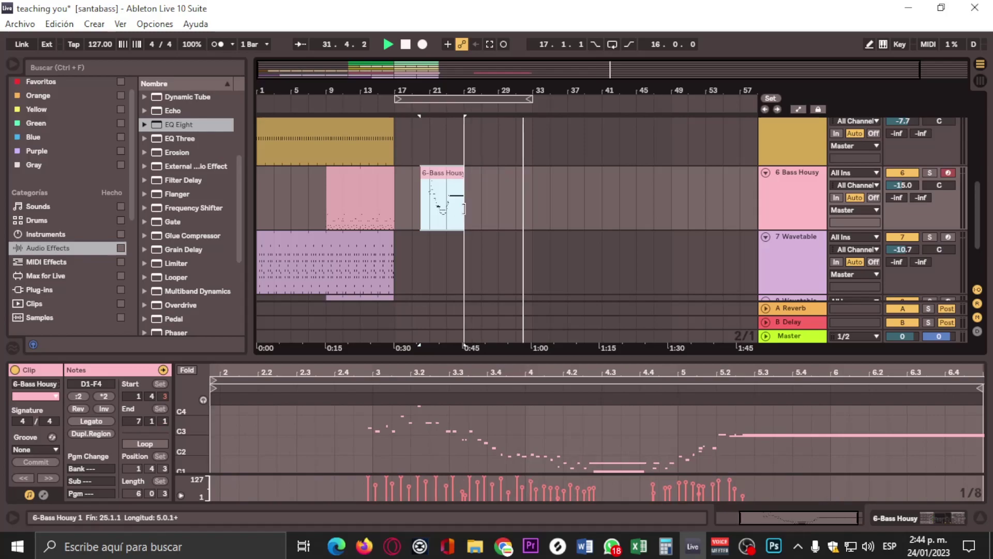
{"action": "left_click_drag", "start_coordinate": [421, 176], "coordinate": [478, 179]}
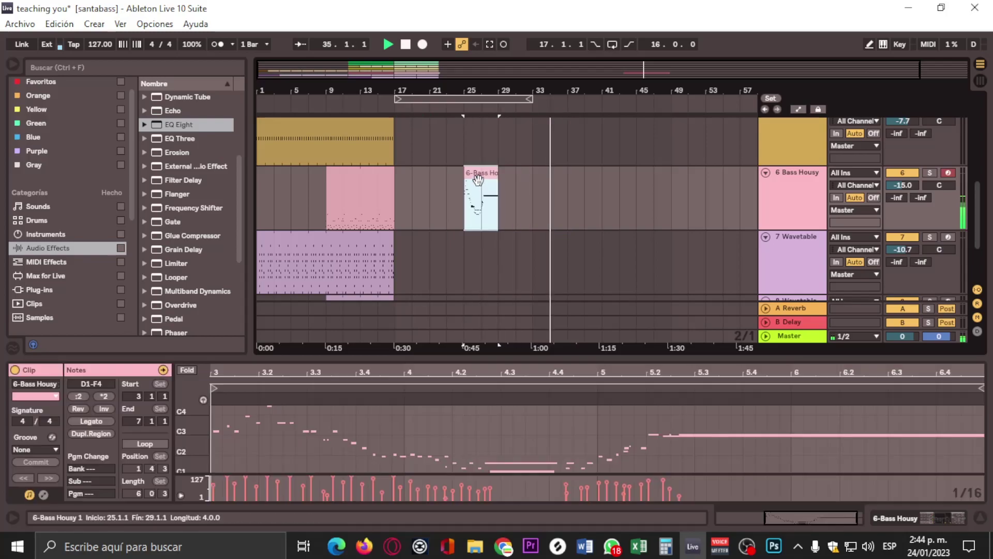
- Consolidate the four recorded bars into a new scene and open the resulting Bass Housy clip in the Session View
{"action": "right_click", "coordinate": [478, 180]}
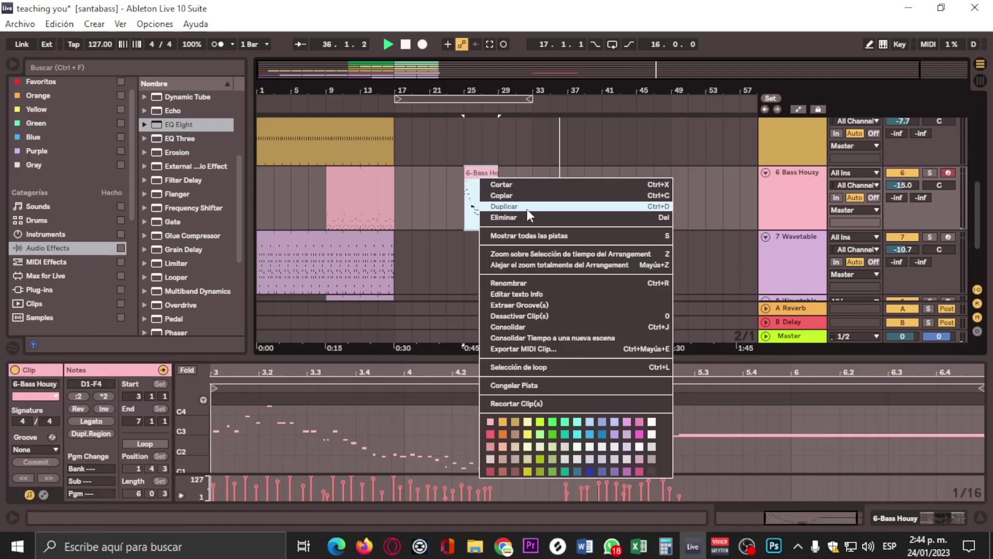
{"action": "left_click", "coordinate": [561, 339]}
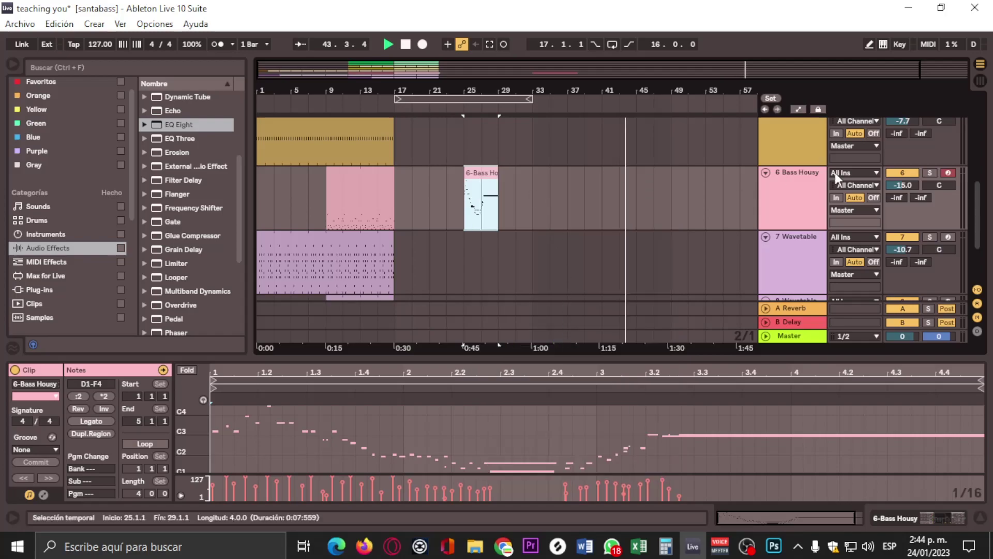
{"action": "left_click", "coordinate": [979, 80]}
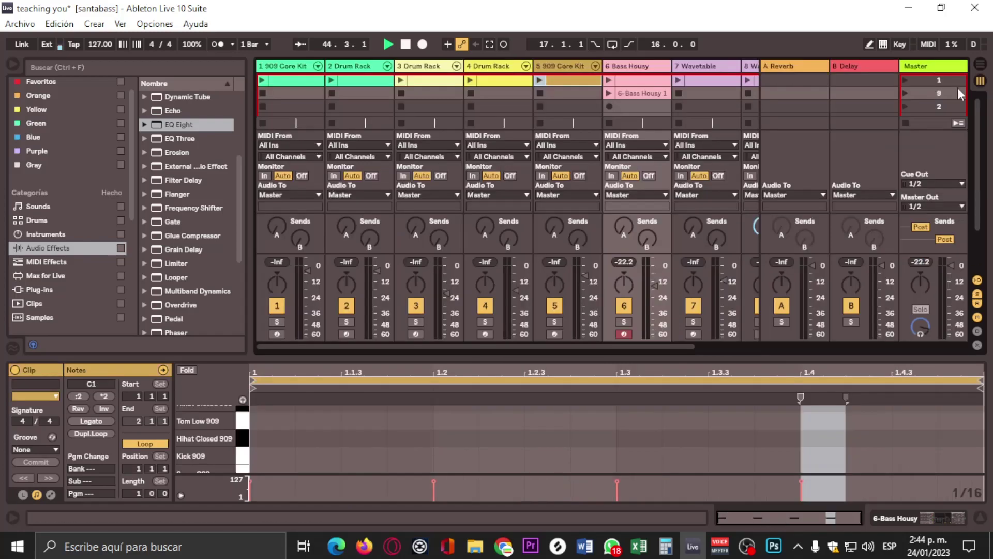
{"action": "left_click", "coordinate": [633, 93]}
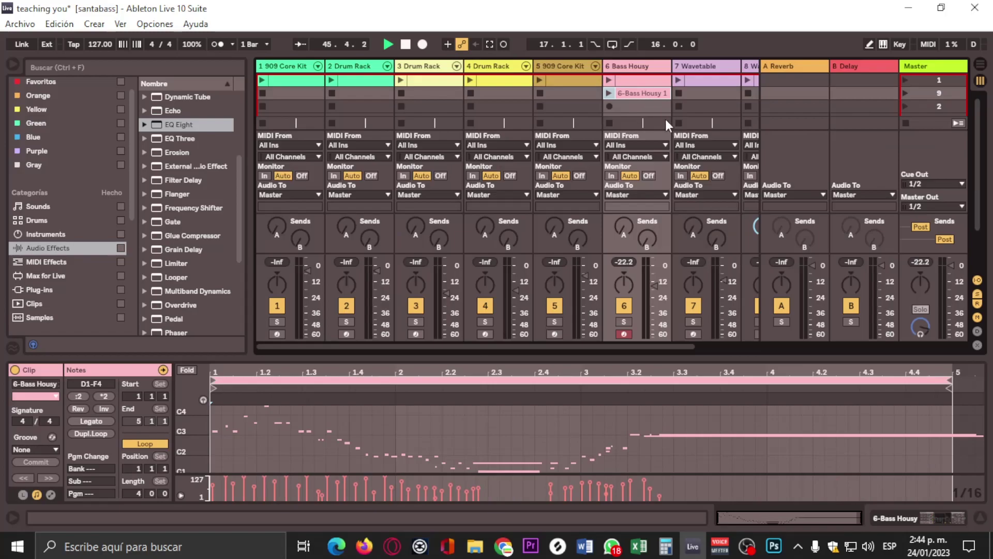
- Place the looped session clip in the Arrangement on the Bass Housy track at bar 35 and extend it to bar 55
{"action": "left_click", "coordinate": [979, 64]}
{"action": "left_click", "coordinate": [549, 196]}
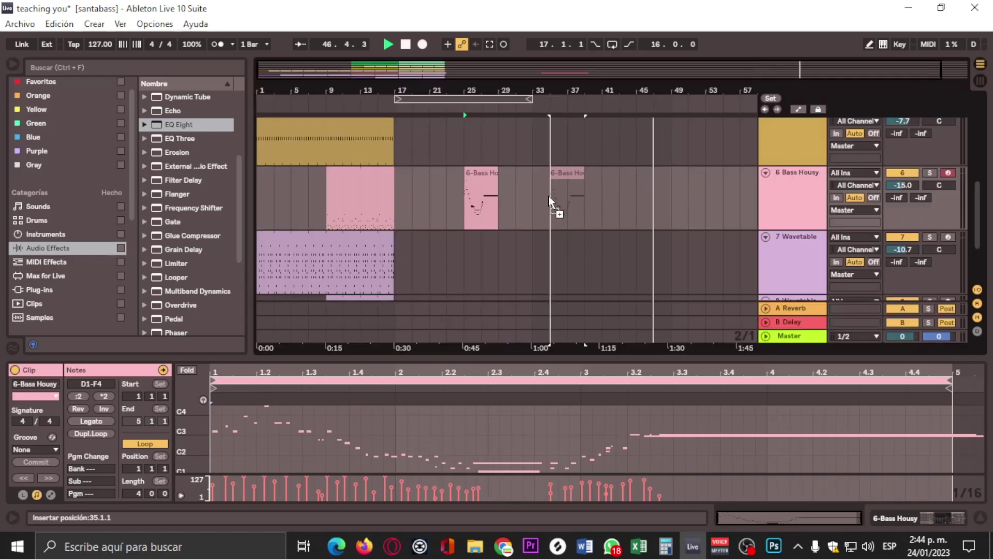
{"action": "key", "text": "ctrl+v"}
{"action": "left_click_drag", "start_coordinate": [585, 178], "coordinate": [719, 189]}
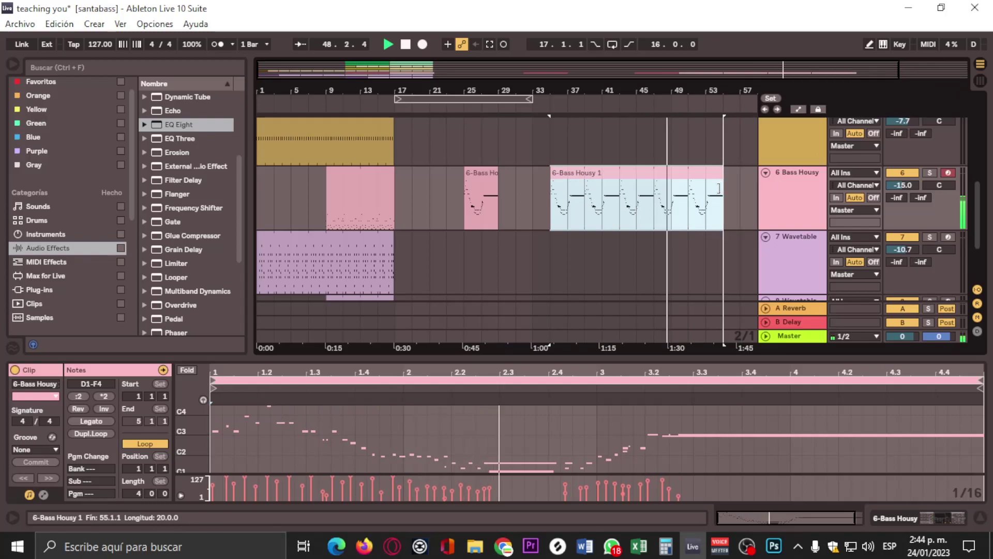
- Delete the Bass Housy clips at bars 25 and 35, and select the loop range from bar 17 to bar 33
{"action": "left_click", "coordinate": [482, 178]}
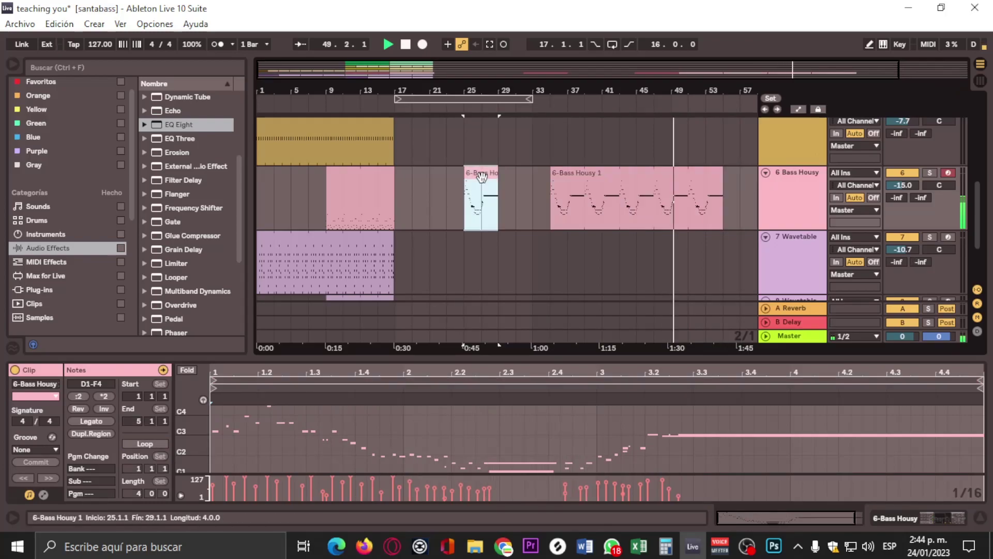
{"action": "key", "text": "Delete"}
{"action": "left_click", "coordinate": [678, 178]}
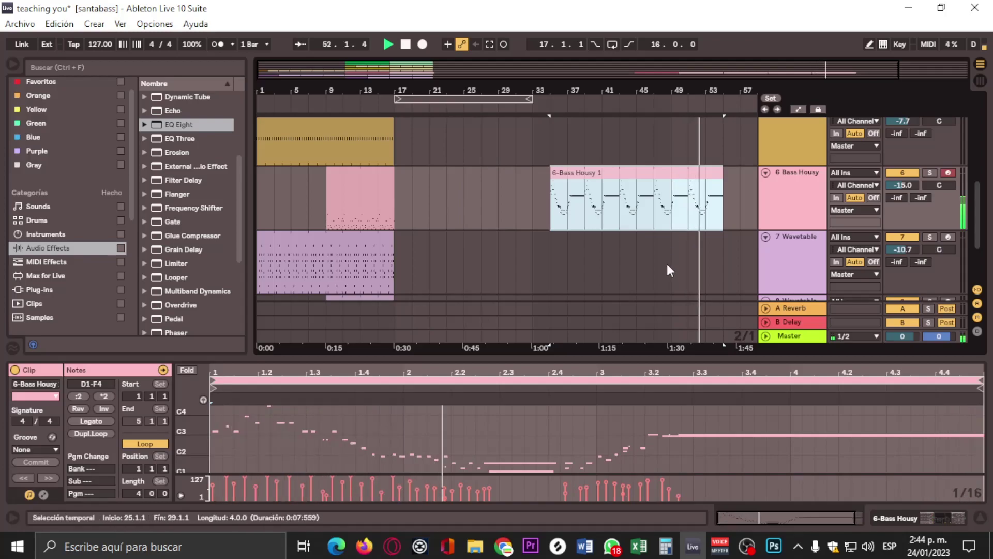
{"action": "key", "text": "Delete"}
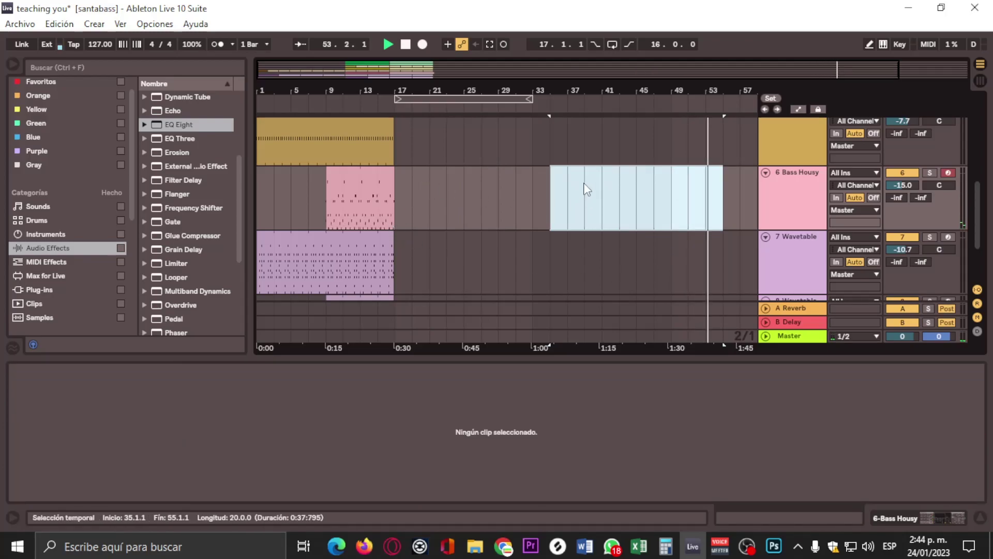
{"action": "left_click", "coordinate": [403, 99]}
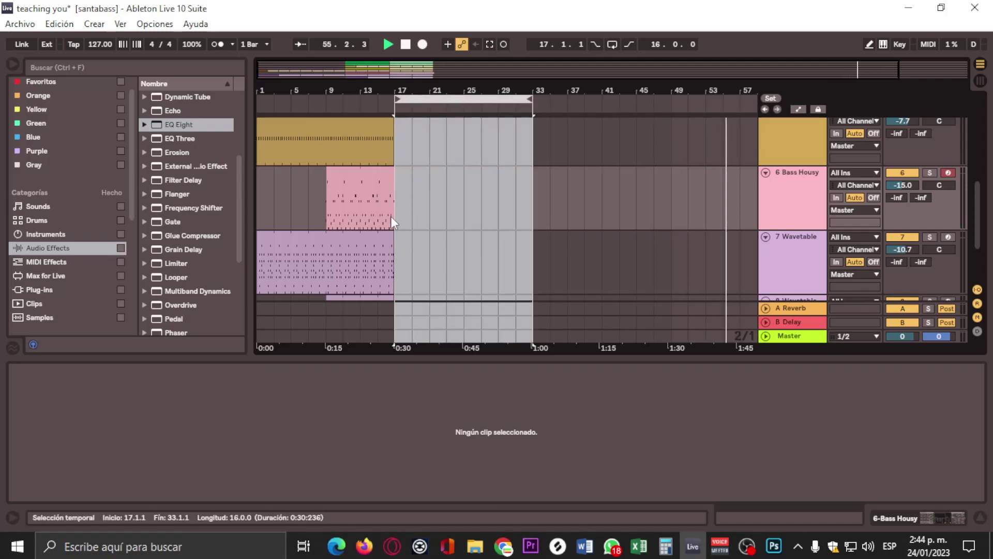
- Set the loop range from bar 1 to bar 17 and start playback
{"action": "left_click_drag", "start_coordinate": [396, 94], "coordinate": [327, 98]}
{"action": "left_click_drag", "start_coordinate": [526, 105], "coordinate": [397, 108]}
{"action": "key", "text": "space"}
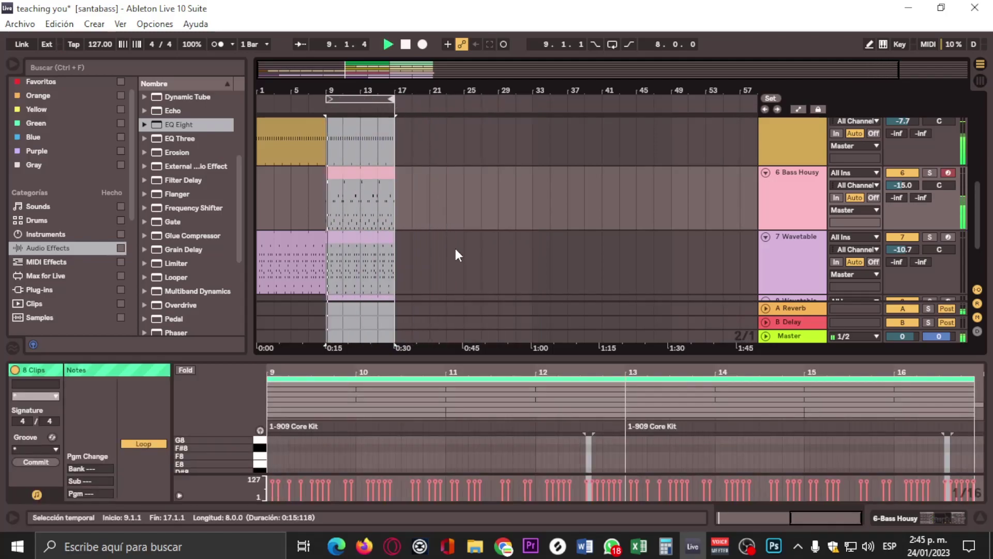
{"action": "left_click_drag", "start_coordinate": [333, 99], "coordinate": [259, 99]}
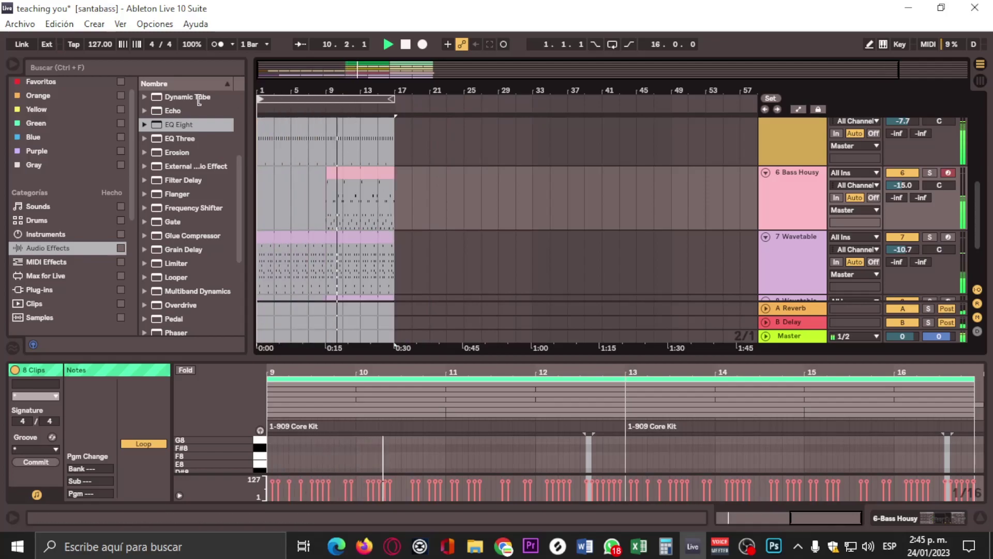
- Select the contents of the loop range from bar 1 to bar 17 and enable arrangement looping
{"action": "left_click", "coordinate": [414, 172]}
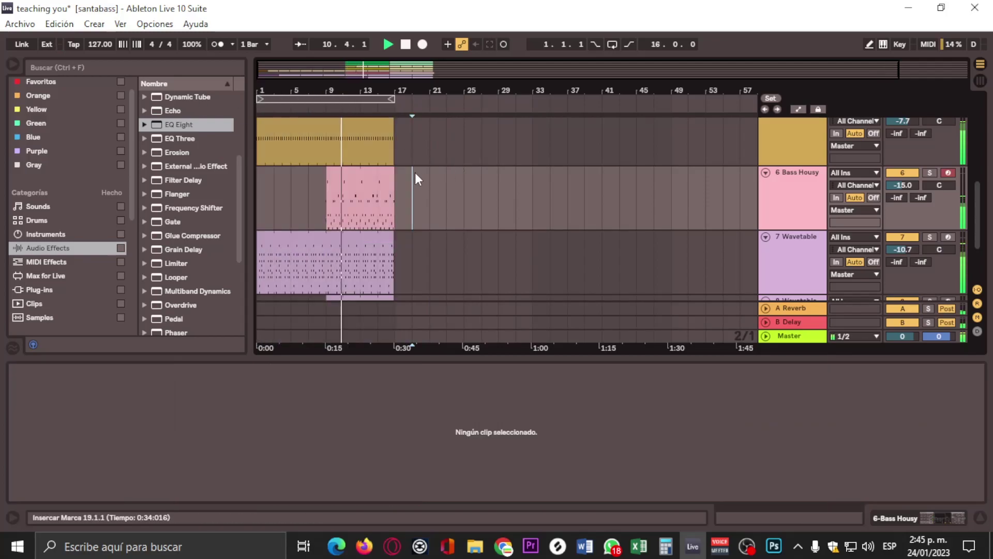
{"action": "left_click", "coordinate": [387, 174]}
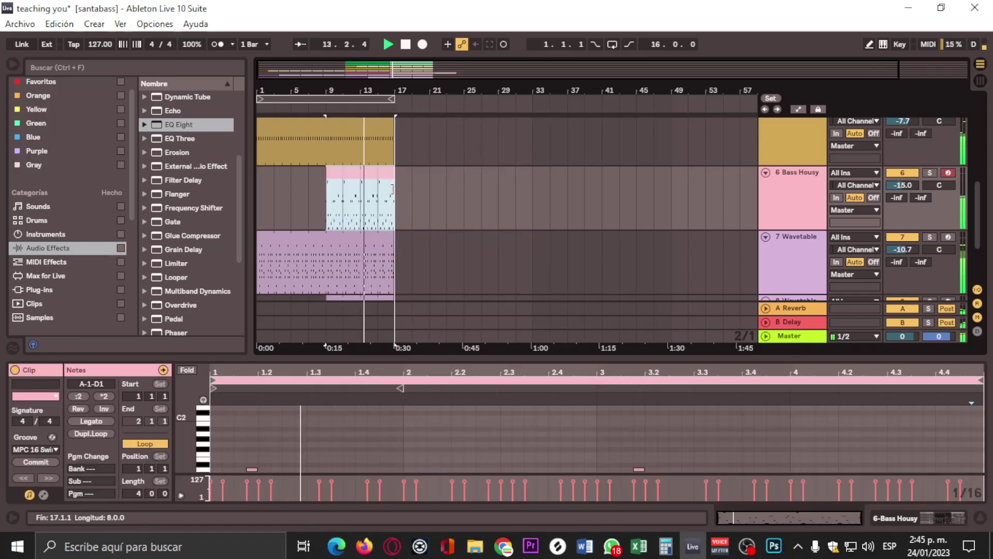
{"action": "left_click", "coordinate": [376, 101]}
{"action": "key", "text": "ctrl+l"}
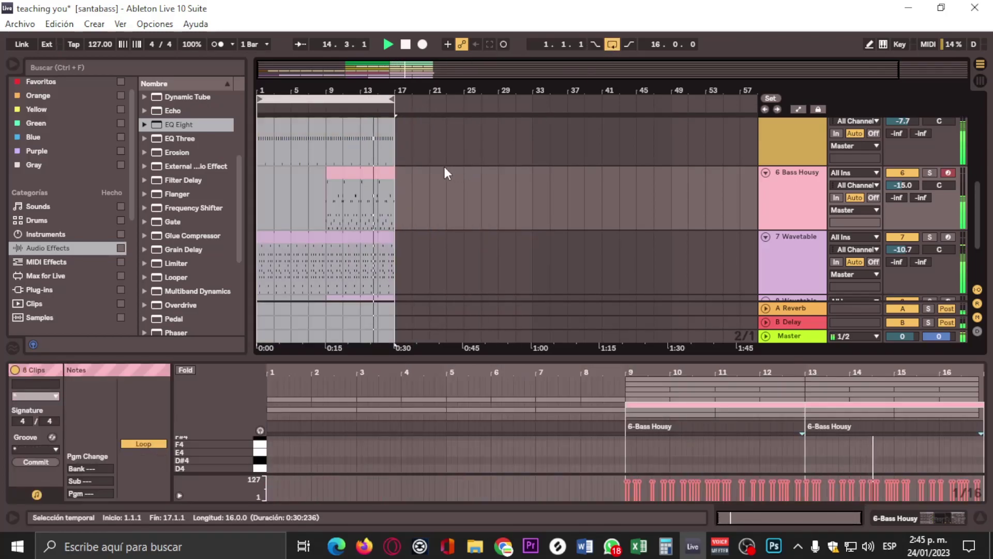
{"action": "left_click", "coordinate": [353, 105]}
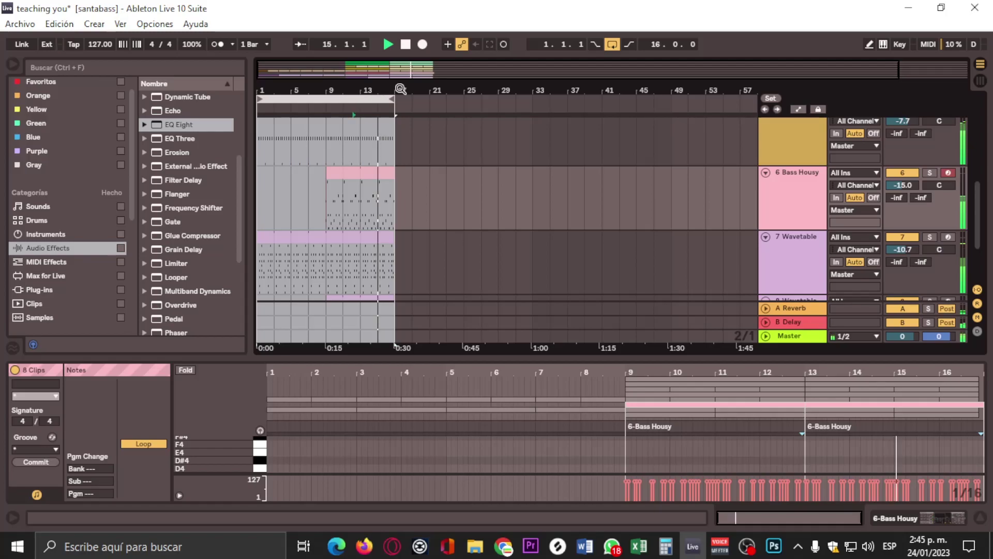
{"action": "left_click", "coordinate": [613, 44]}
{"action": "left_click", "coordinate": [382, 110]}
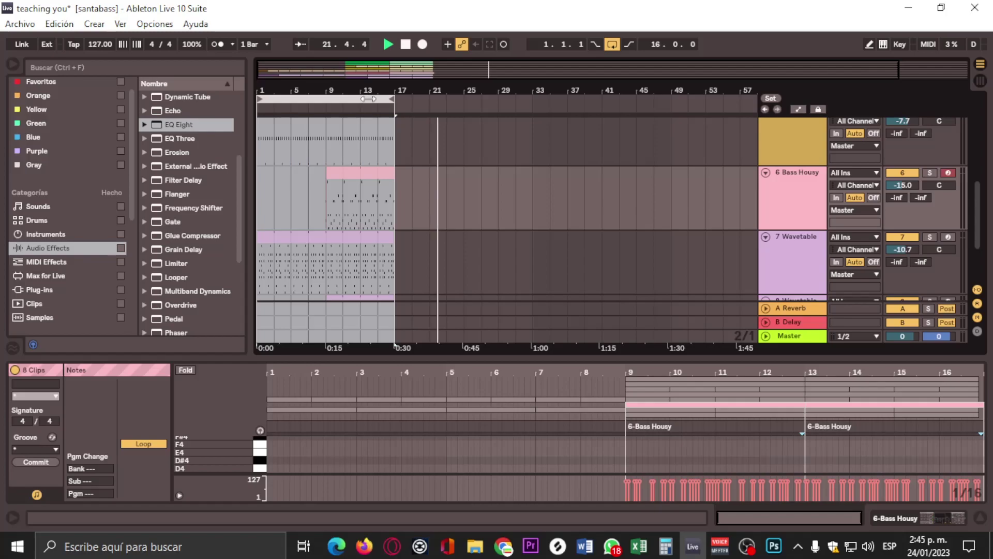
- Restart playback and listen to the looped section between bars 1 and 17
{"action": "key", "text": "space"}
{"action": "key", "text": "space"}
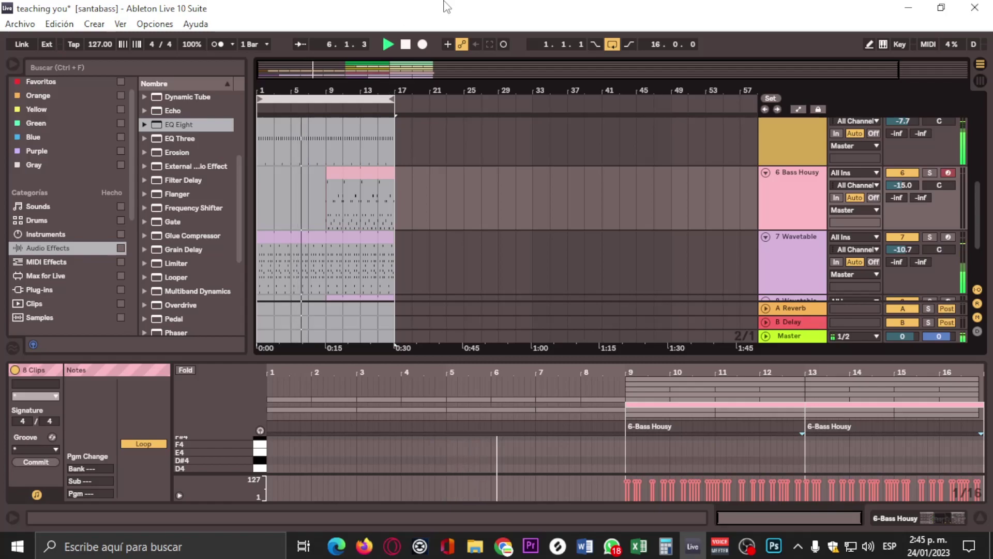
{"action": "left_click", "coordinate": [345, 99]}
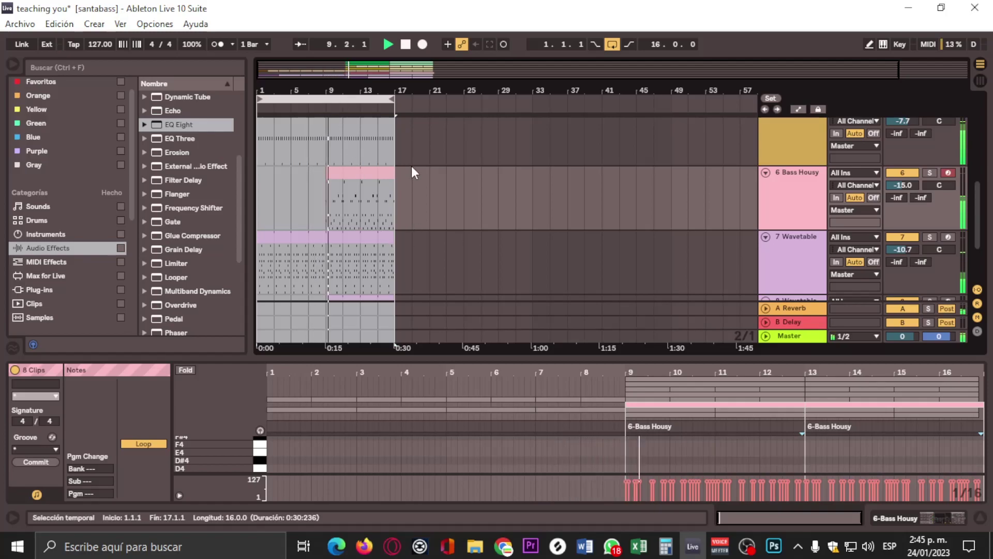
{"action": "scroll", "coordinate": [410, 171], "scroll_direction": "up", "scroll_amount": 2}
{"action": "key", "text": "space"}
- Move the 3 Drum Rack and 4 Drum Rack clips from bar 9 to bar 17
{"action": "scroll", "coordinate": [408, 204], "scroll_direction": "up", "scroll_amount": 5}
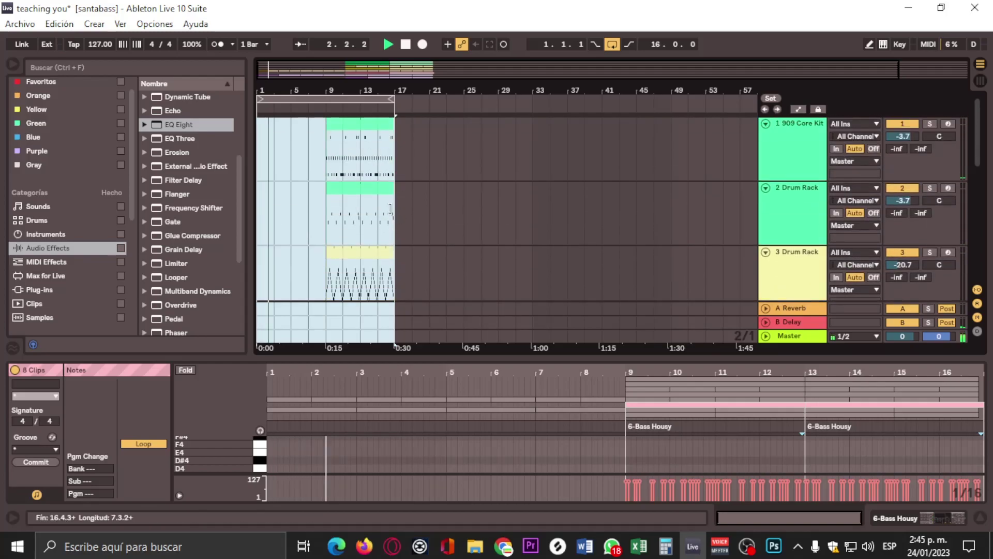
{"action": "left_click", "coordinate": [335, 188]}
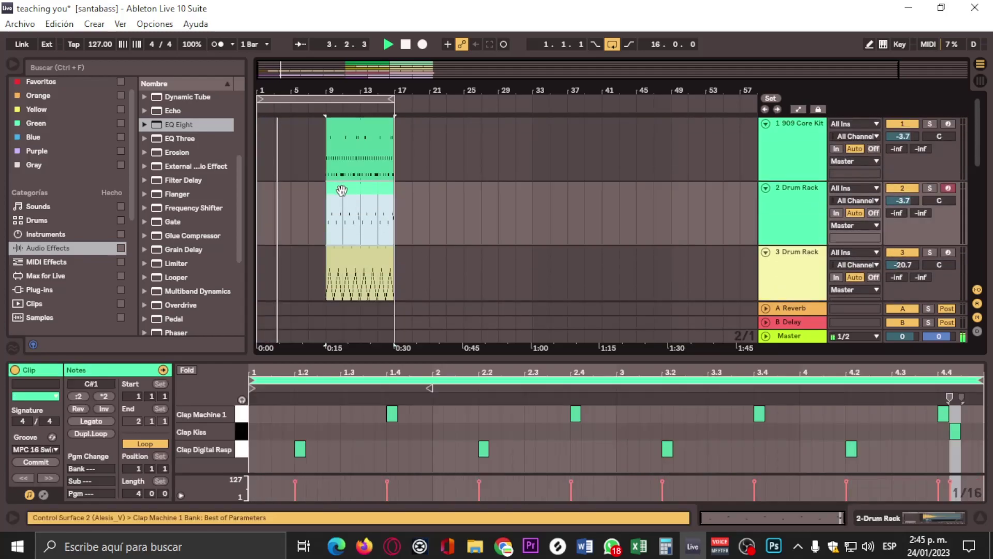
{"action": "left_click_drag", "start_coordinate": [476, 202], "coordinate": [414, 207]}
{"action": "scroll", "coordinate": [406, 210], "scroll_direction": "down", "scroll_amount": 1}
{"action": "left_click_drag", "start_coordinate": [355, 250], "coordinate": [424, 251]}
{"action": "scroll", "coordinate": [432, 212], "scroll_direction": "down", "scroll_amount": 2}
{"action": "scroll", "coordinate": [409, 228], "scroll_direction": "up", "scroll_amount": 1}
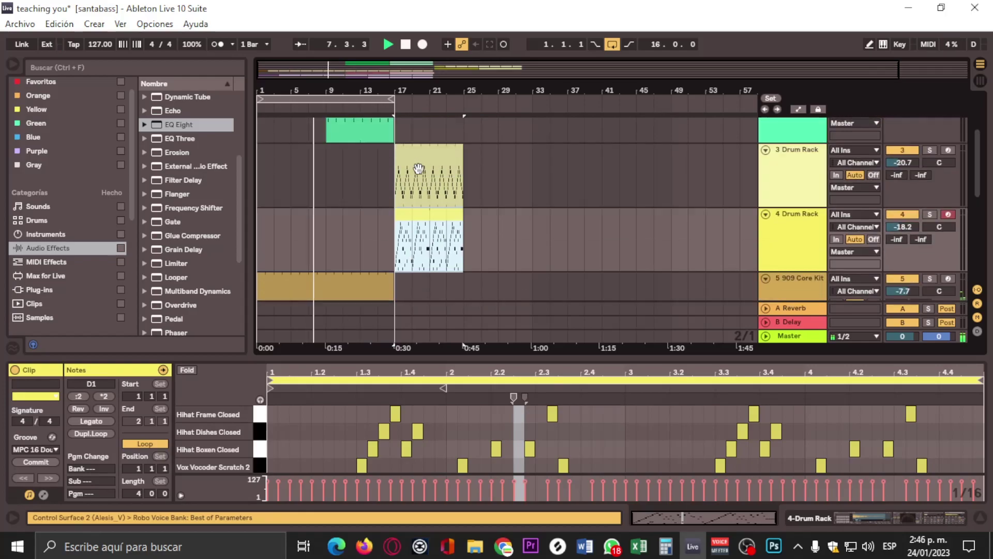
- Move the 8 Wavetable and 6 Bass Housy clips from bar 9 to bar 17
{"action": "scroll", "coordinate": [399, 243], "scroll_direction": "down", "scroll_amount": 2}
{"action": "scroll", "coordinate": [391, 233], "scroll_direction": "down", "scroll_amount": 1}
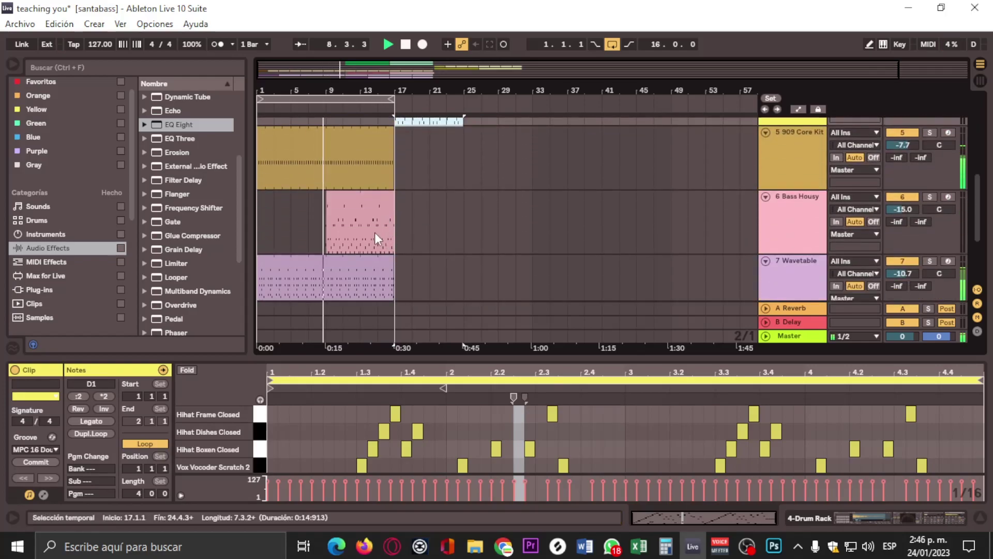
{"action": "scroll", "coordinate": [374, 232], "scroll_direction": "down", "scroll_amount": 1}
{"action": "left_click_drag", "start_coordinate": [375, 248], "coordinate": [430, 256]}
{"action": "scroll", "coordinate": [408, 191], "scroll_direction": "up", "scroll_amount": 1}
{"action": "scroll", "coordinate": [368, 217], "scroll_direction": "up", "scroll_amount": 1}
{"action": "scroll", "coordinate": [372, 240], "scroll_direction": "down", "scroll_amount": 1}
{"action": "left_click", "coordinate": [383, 202]}
{"action": "left_click_drag", "start_coordinate": [382, 202], "coordinate": [451, 203]}
- Select the clips between bars 17 and 25 on tracks 3 to 8 and move them together to bar 25
{"action": "scroll", "coordinate": [365, 162], "scroll_direction": "up", "scroll_amount": 4}
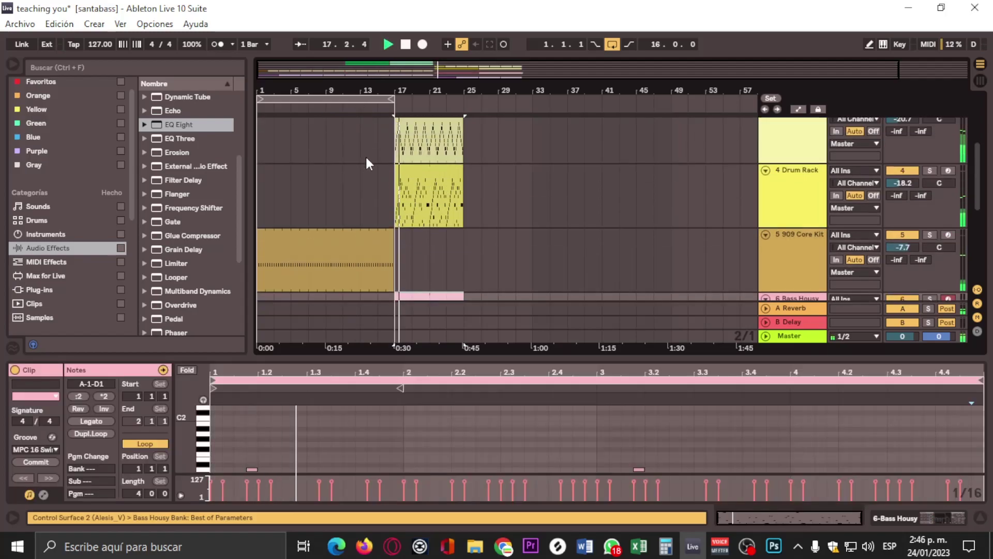
{"action": "left_click", "coordinate": [348, 101]}
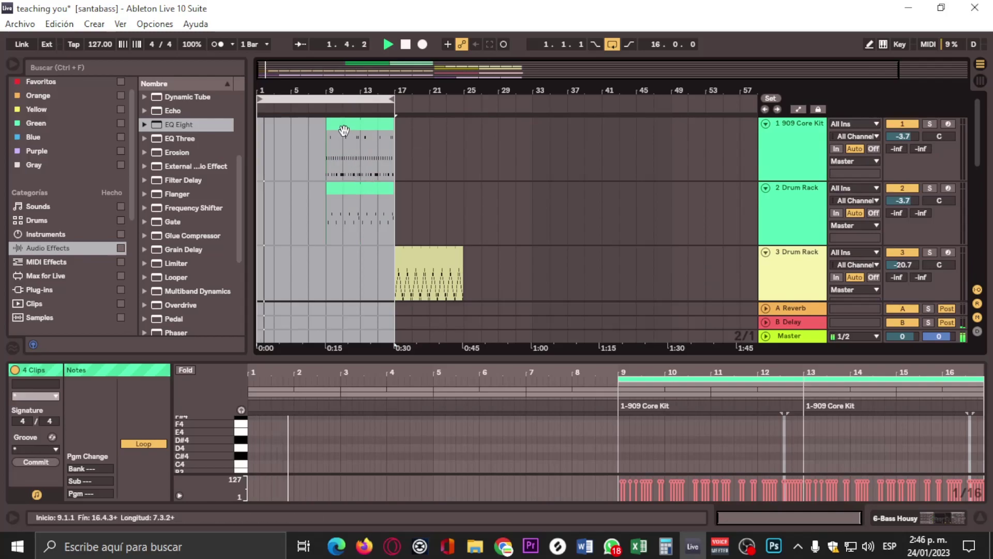
{"action": "scroll", "coordinate": [384, 222], "scroll_direction": "down", "scroll_amount": 3}
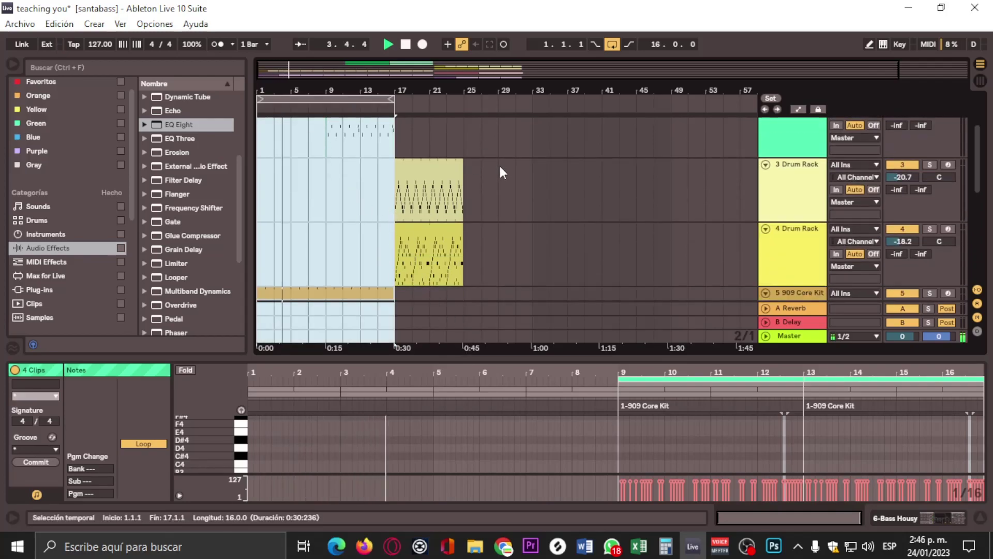
{"action": "left_click_drag", "start_coordinate": [465, 163], "coordinate": [418, 439]}
{"action": "scroll", "coordinate": [507, 186], "scroll_direction": "down", "scroll_amount": 2}
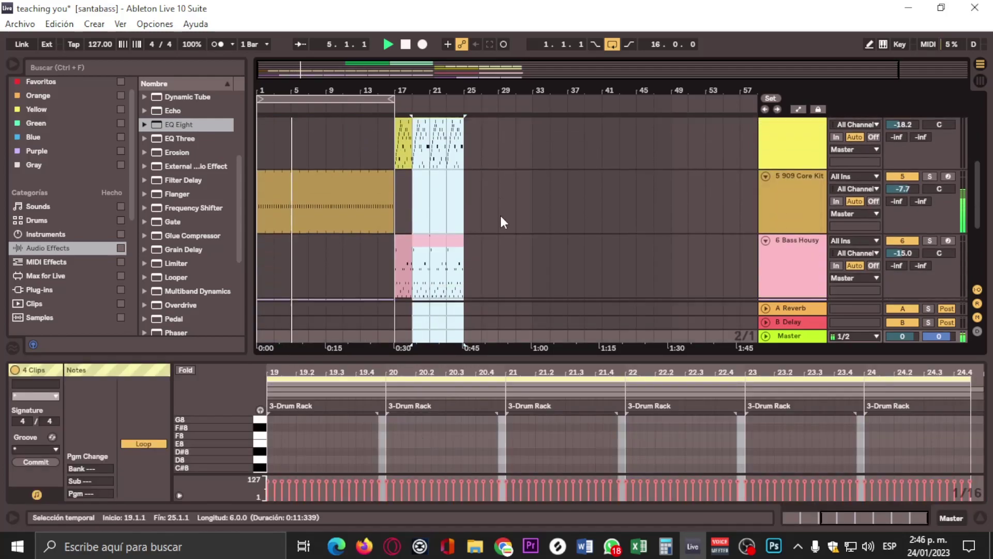
{"action": "scroll", "coordinate": [471, 147], "scroll_direction": "up", "scroll_amount": 2}
{"action": "left_click_drag", "start_coordinate": [467, 175], "coordinate": [403, 526]}
{"action": "left_click_drag", "start_coordinate": [409, 173], "coordinate": [474, 183]}
{"action": "scroll", "coordinate": [426, 174], "scroll_direction": "down", "scroll_amount": 2}
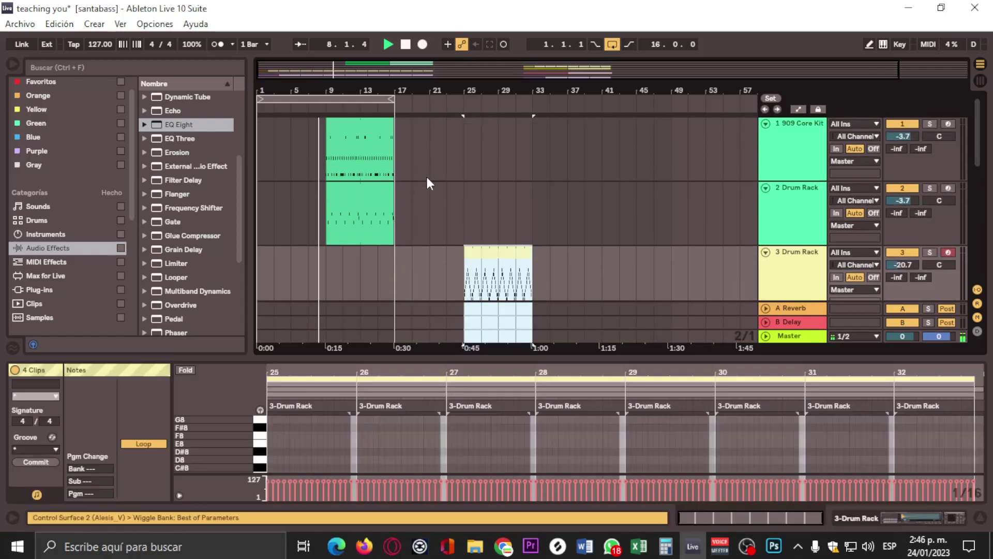
- Look over the rearranged tracks and hide the clip detail view to enlarge the arrangement
{"action": "scroll", "coordinate": [423, 197], "scroll_direction": "down", "scroll_amount": 3}
{"action": "scroll", "coordinate": [418, 200], "scroll_direction": "up", "scroll_amount": 3}
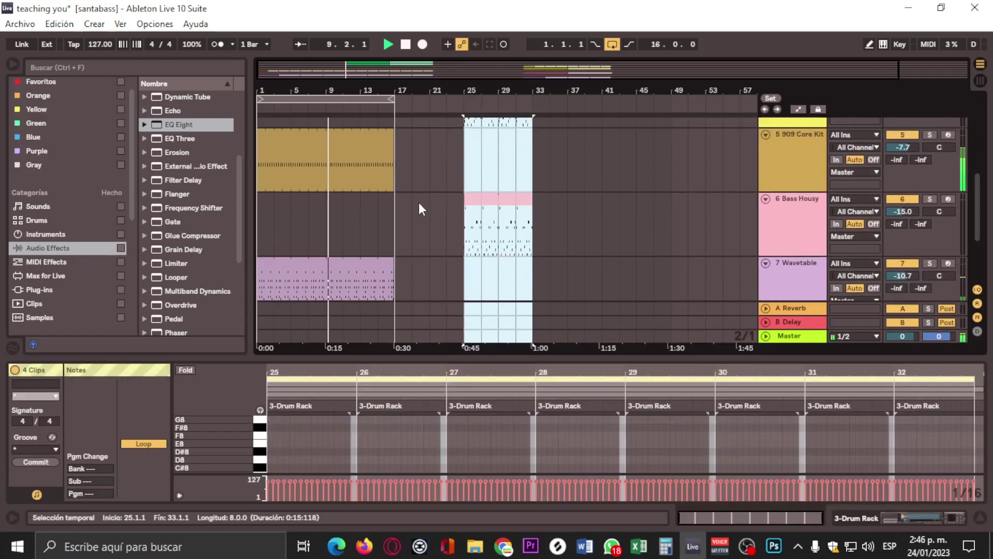
{"action": "scroll", "coordinate": [418, 196], "scroll_direction": "up", "scroll_amount": 2}
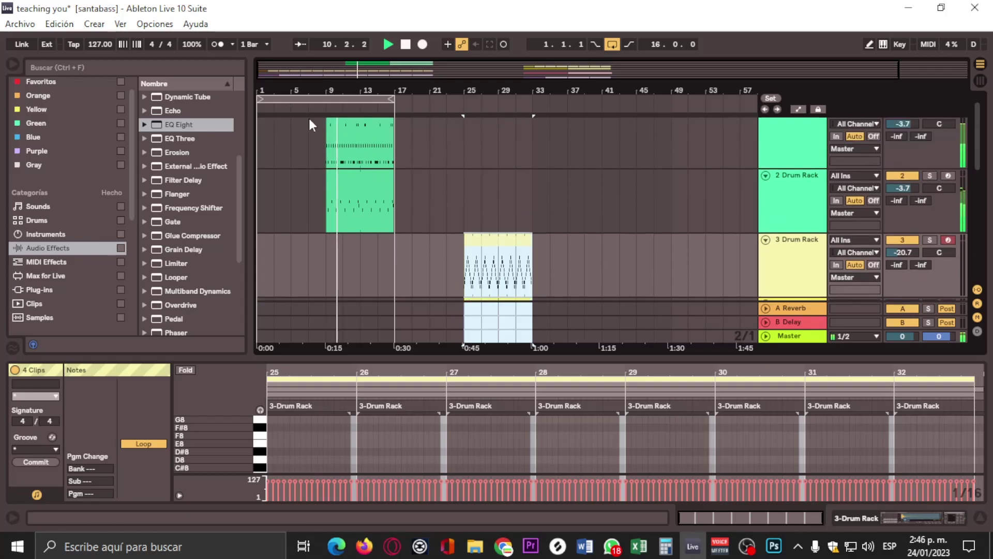
{"action": "scroll", "coordinate": [392, 213], "scroll_direction": "down", "scroll_amount": 2}
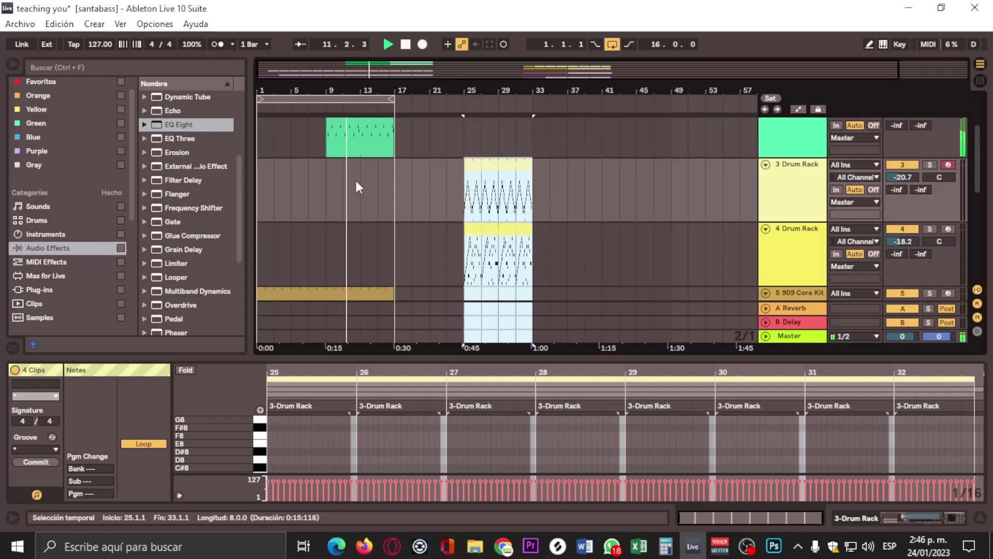
{"action": "scroll", "coordinate": [355, 175], "scroll_direction": "up", "scroll_amount": 2}
{"action": "key", "text": "ctrl+alt+l"}
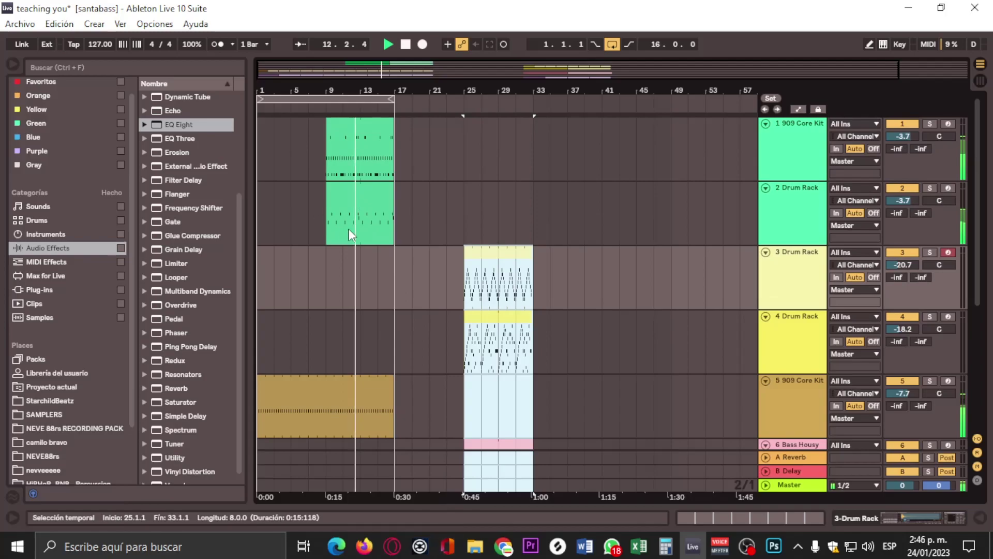
- Set the loop range from bar 9 to bar 17 and play it while reviewing the clips on all tracks
{"action": "left_click_drag", "start_coordinate": [269, 106], "coordinate": [329, 109]}
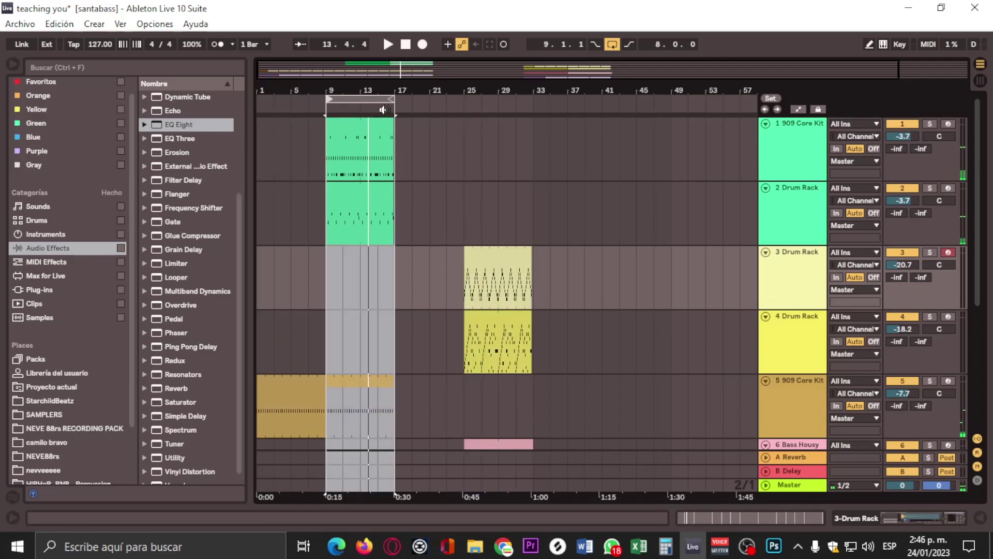
{"action": "mouse_move", "coordinate": [330, 99]}
{"action": "left_mouse_down"}
{"action": "mouse_move", "coordinate": [255, 108]}
{"action": "mouse_move", "coordinate": [359, 106]}
{"action": "mouse_move", "coordinate": [326, 109]}
{"action": "left_mouse_up"}
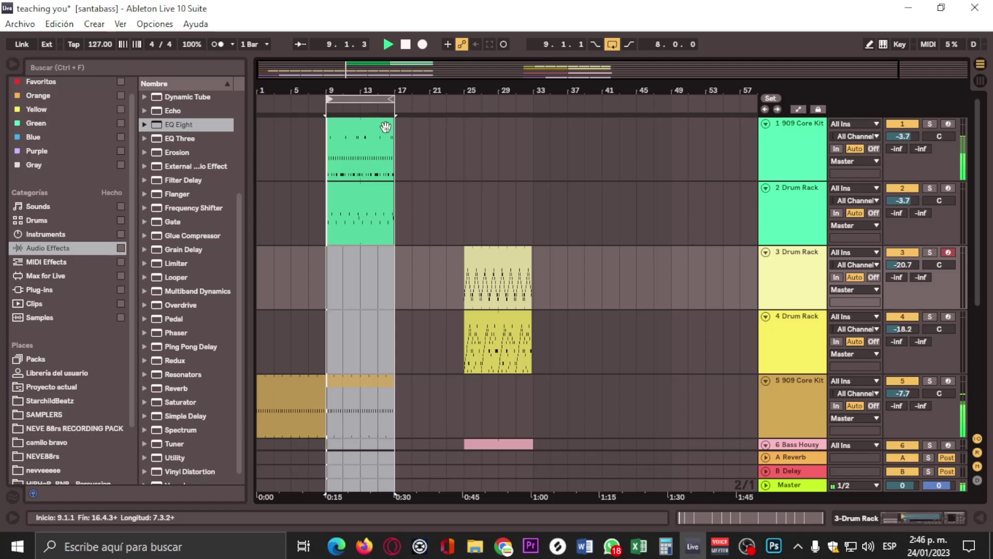
{"action": "left_click", "coordinate": [497, 269]}
{"action": "scroll", "coordinate": [522, 276], "scroll_direction": "down", "scroll_amount": 2}
{"action": "scroll", "coordinate": [522, 277], "scroll_direction": "up", "scroll_amount": 1}
{"action": "left_click", "coordinate": [401, 256]}
{"action": "scroll", "coordinate": [403, 258], "scroll_direction": "down", "scroll_amount": 5}
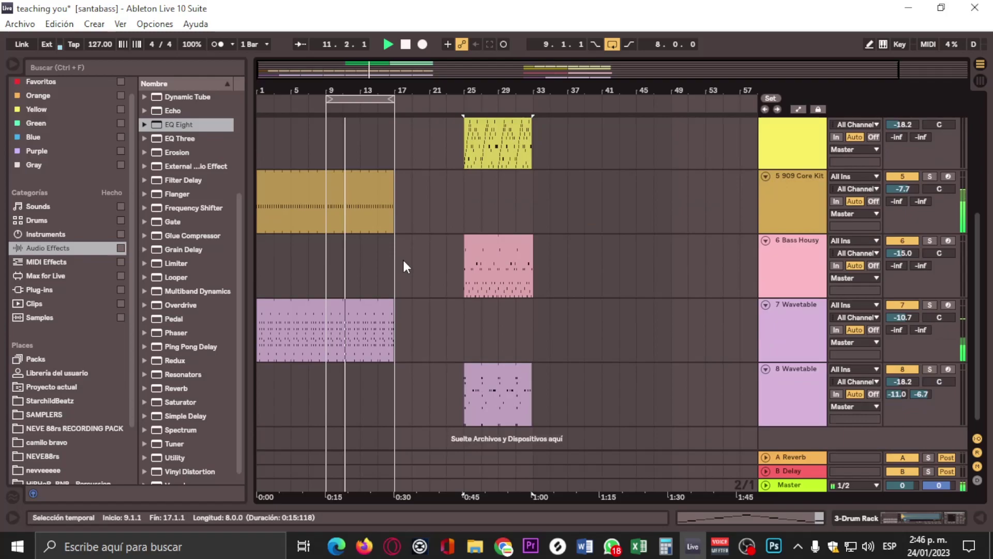
{"action": "scroll", "coordinate": [417, 166], "scroll_direction": "up", "scroll_amount": 4}
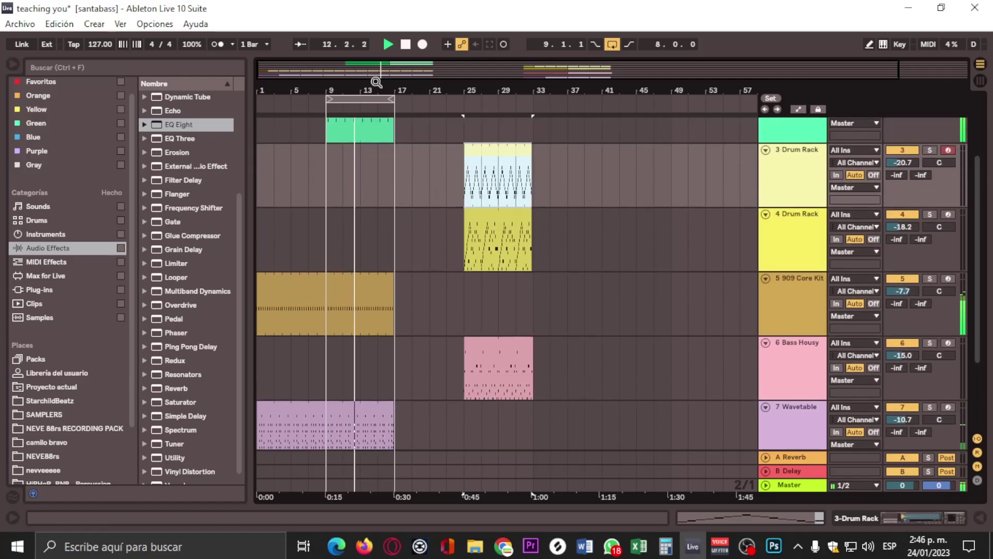
- Delete the last beat before bar 17, from 16.4.1 to 17.1.1, across all tracks
{"action": "left_click_drag", "start_coordinate": [376, 82], "coordinate": [380, 165]}
{"action": "scroll", "coordinate": [472, 219], "scroll_direction": "up", "scroll_amount": 3}
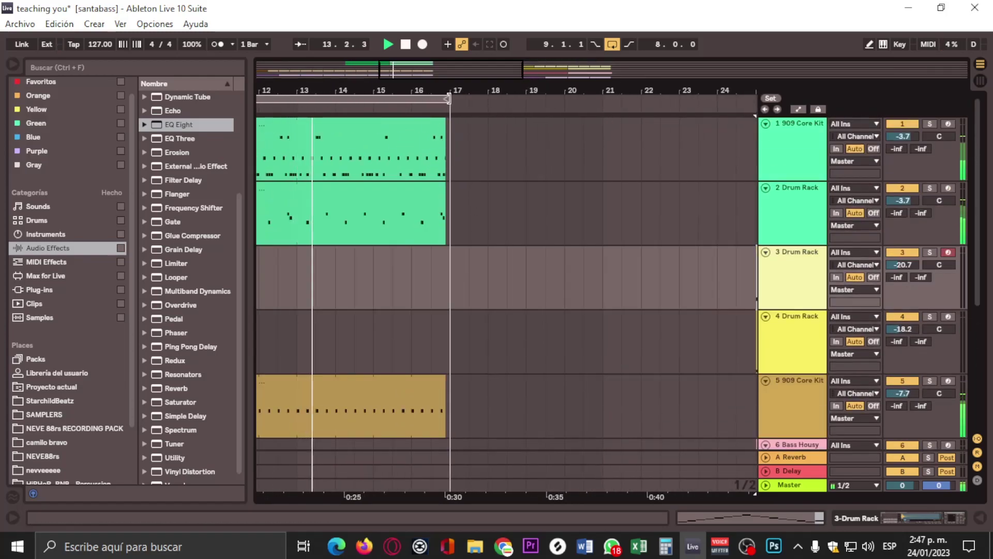
{"action": "key", "text": "plus"}
{"action": "key", "text": "plus"}
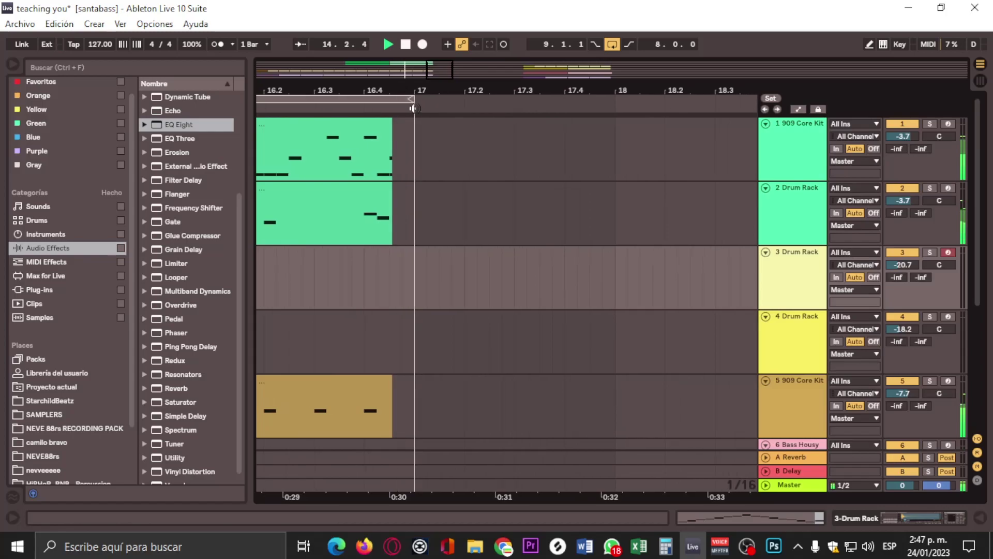
{"action": "left_click_drag", "start_coordinate": [413, 280], "coordinate": [364, 281]}
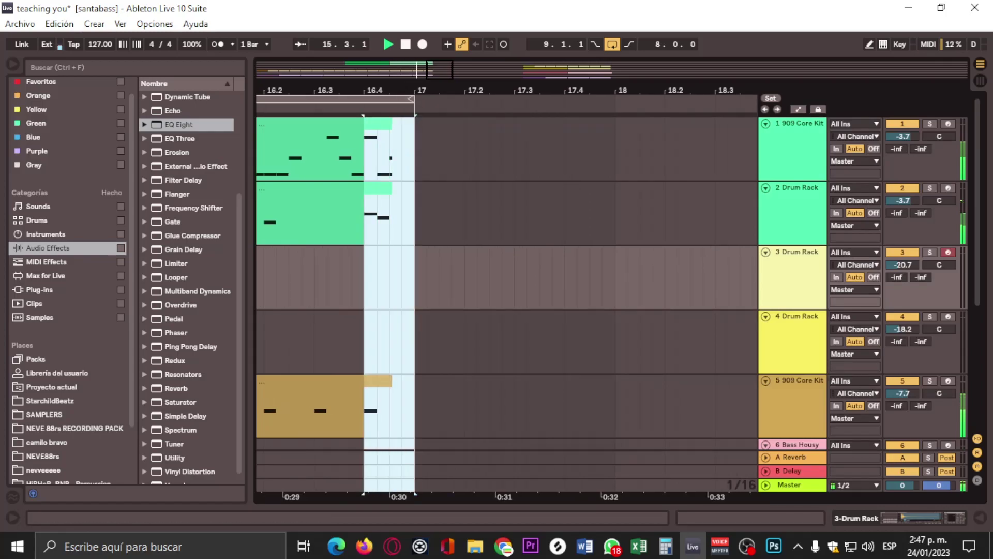
{"action": "key", "text": "Delete"}
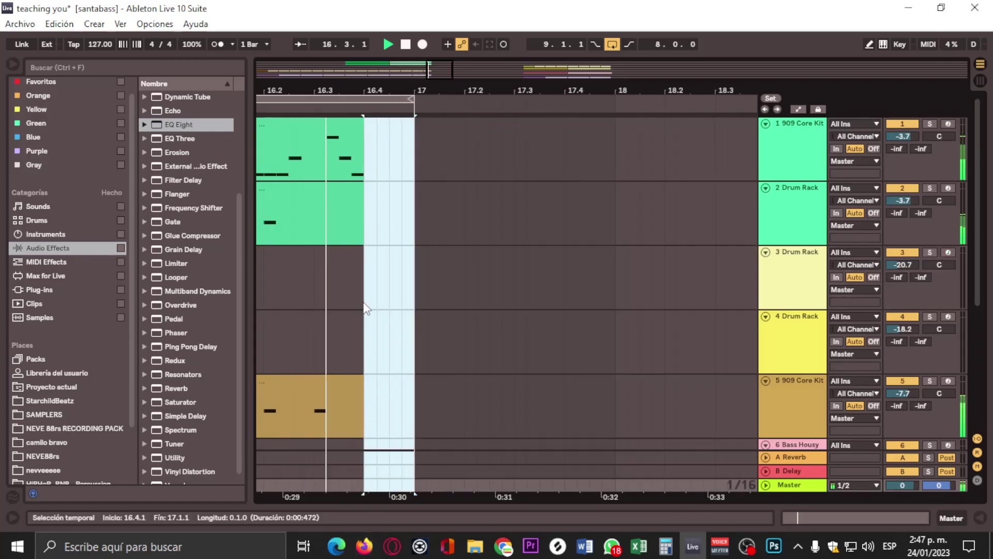
- Copy the 1 909 Core Kit clip from bar 9 to bar 17
{"action": "left_click_drag", "start_coordinate": [384, 96], "coordinate": [394, 189]}
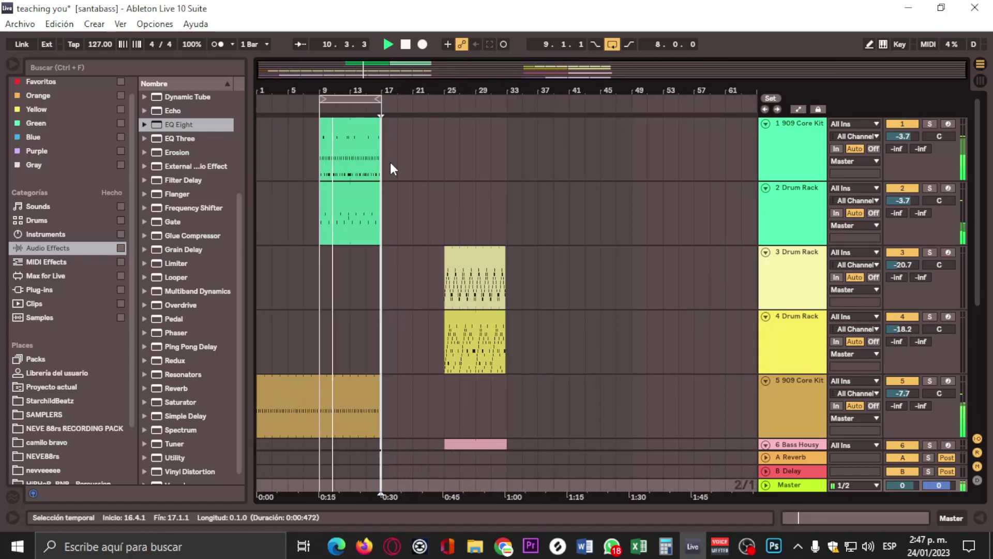
{"action": "left_click", "coordinate": [366, 129]}
{"action": "left_click_drag", "start_coordinate": [362, 128], "coordinate": [433, 148]}
- Copy the 2 Drum Rack clip from bar 9 to bar 17 and select bars 9 to 17 on that track
{"action": "left_click", "coordinate": [343, 192]}
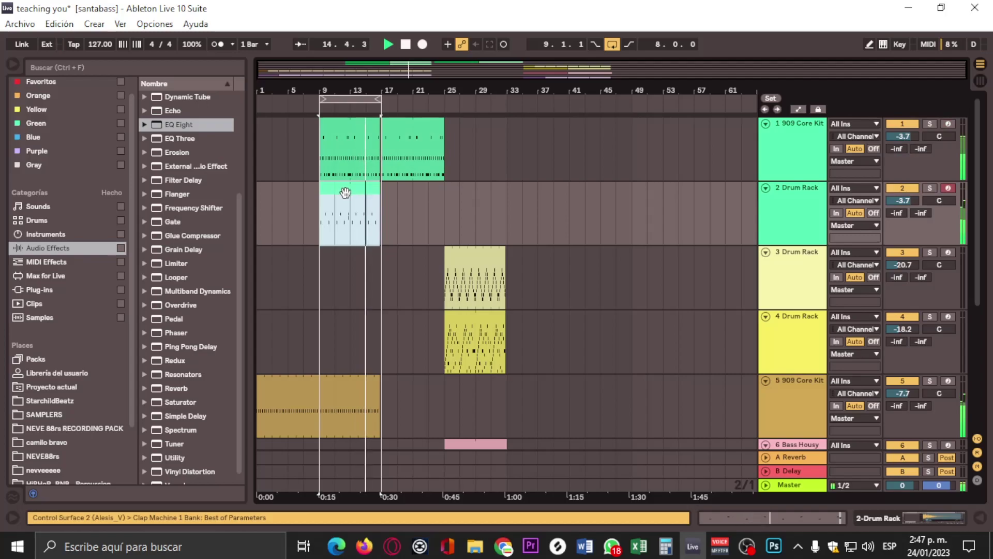
{"action": "key", "text": "space"}
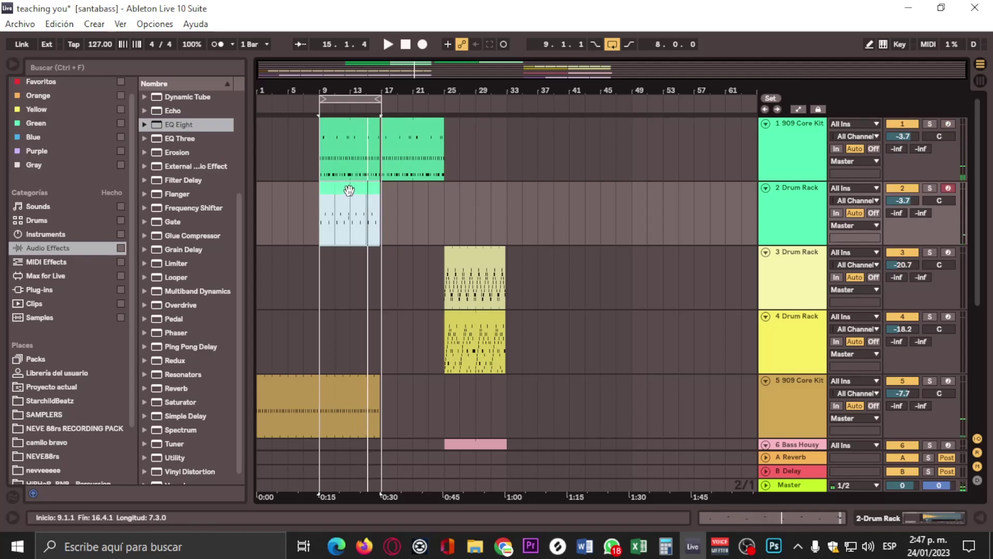
{"action": "left_click", "coordinate": [347, 190]}
{"action": "left_click", "coordinate": [347, 190]}
{"action": "left_click_drag", "start_coordinate": [339, 187], "coordinate": [401, 197]}
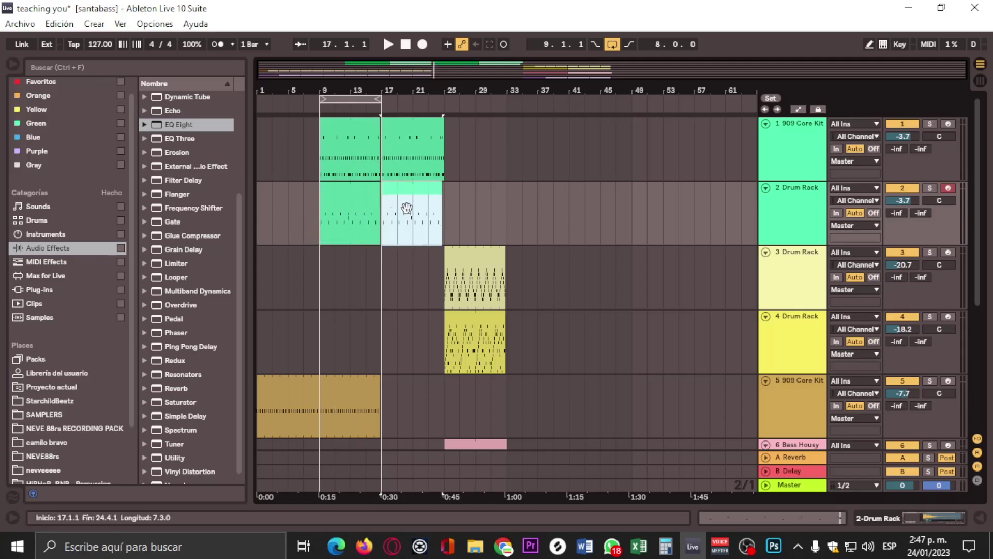
{"action": "left_click_drag", "start_coordinate": [316, 244], "coordinate": [380, 217]}
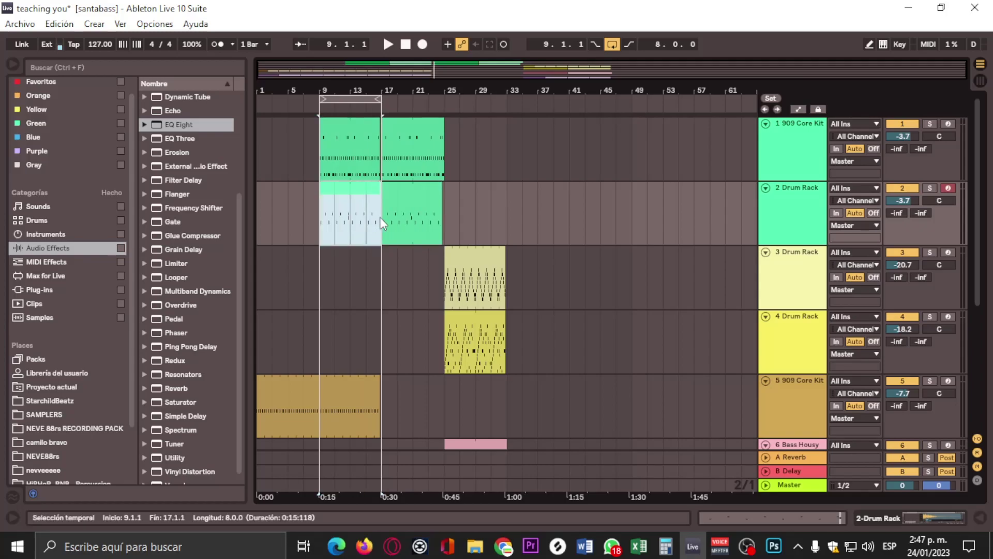
- Extend the copied 2 Drum Rack clip to bar 25 and move the 3 Drum Rack clip from bar 25 to bar 17
{"action": "left_click", "coordinate": [395, 211]}
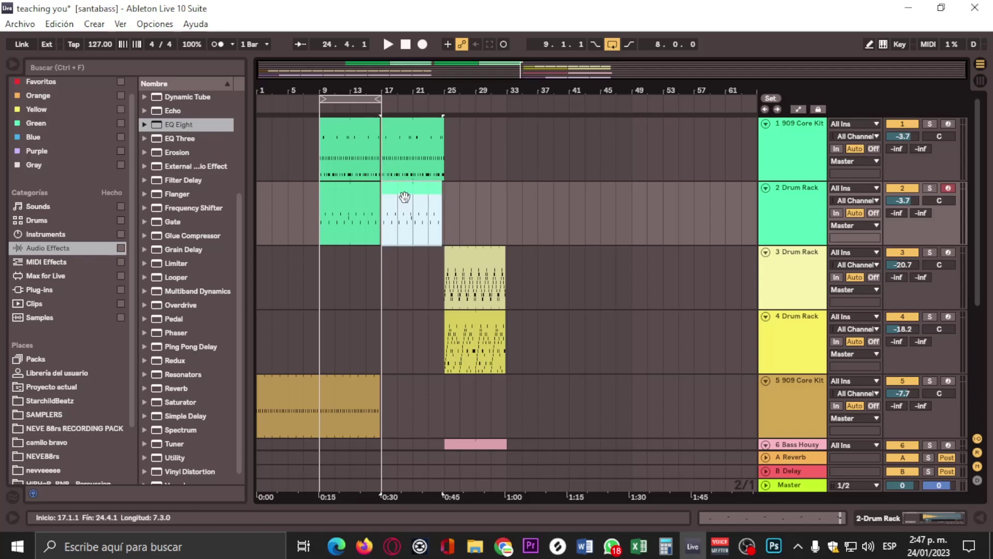
{"action": "left_click_drag", "start_coordinate": [341, 195], "coordinate": [408, 203]}
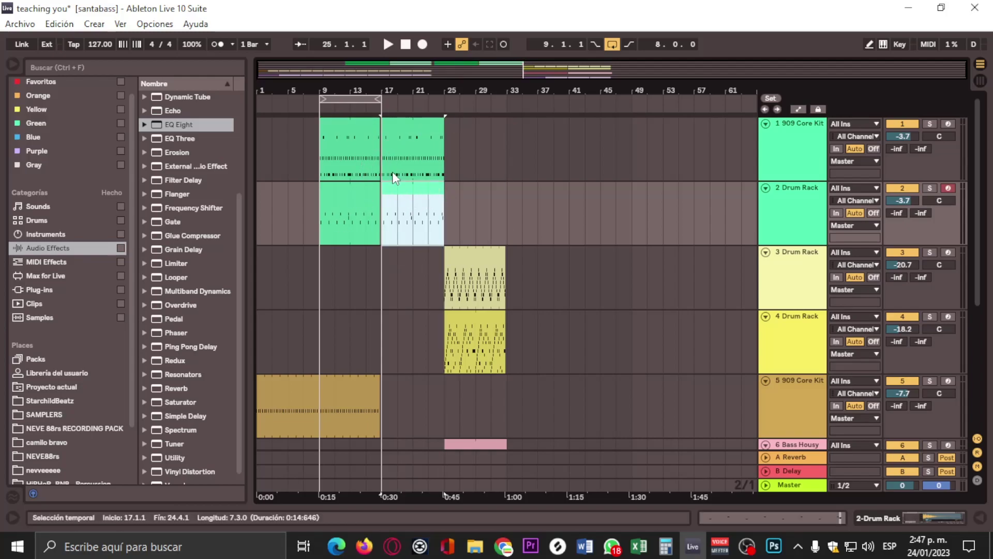
{"action": "left_click", "coordinate": [442, 124]}
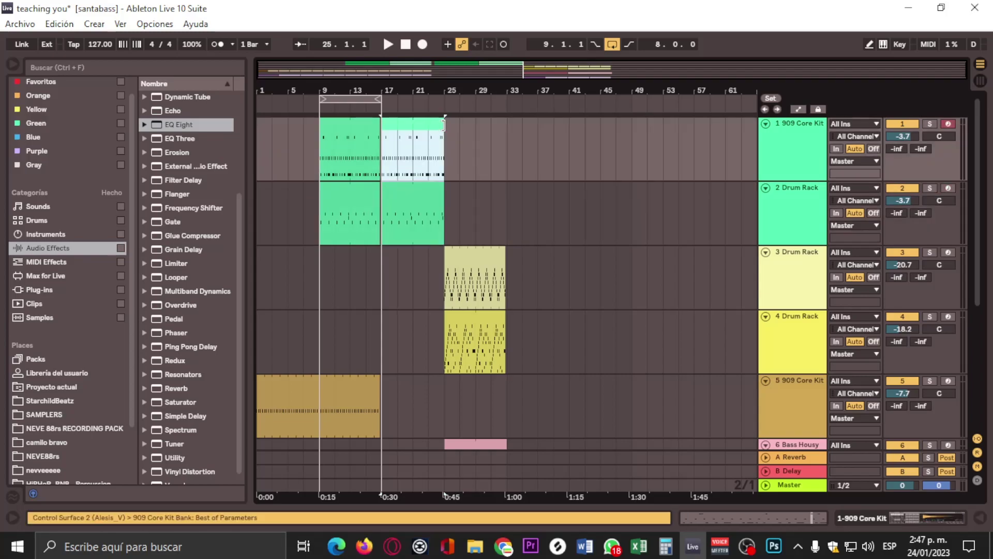
{"action": "left_click", "coordinate": [468, 265]}
{"action": "left_click_drag", "start_coordinate": [461, 264], "coordinate": [324, 523]}
- Copy the 5 909 Core Kit and 7 Wavetable material in bars 9 to 17 to bar 17, and set the loop end to bar 25
{"action": "scroll", "coordinate": [390, 293], "scroll_direction": "down", "scroll_amount": 3}
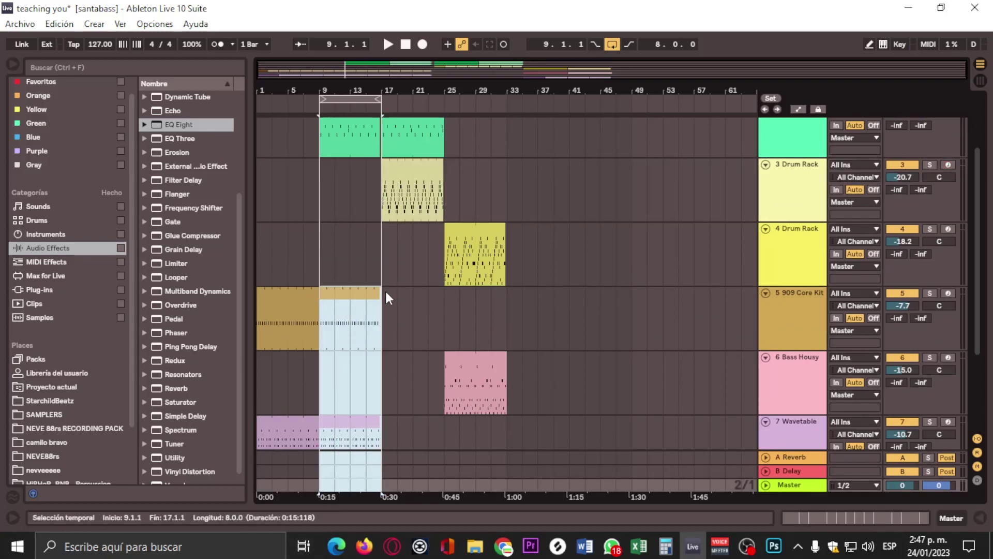
{"action": "left_click_drag", "start_coordinate": [334, 296], "coordinate": [405, 299]}
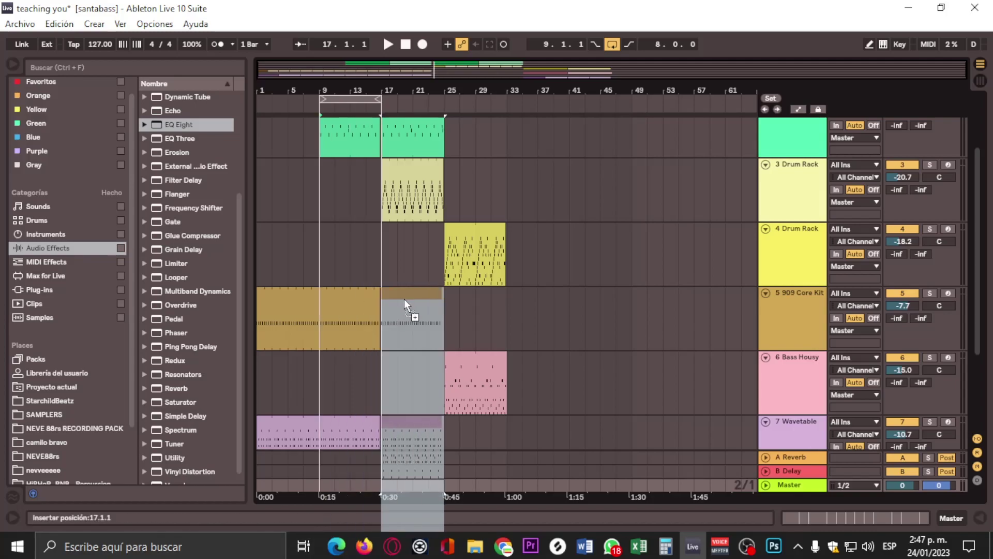
{"action": "left_click_drag", "start_coordinate": [378, 98], "coordinate": [443, 108]}
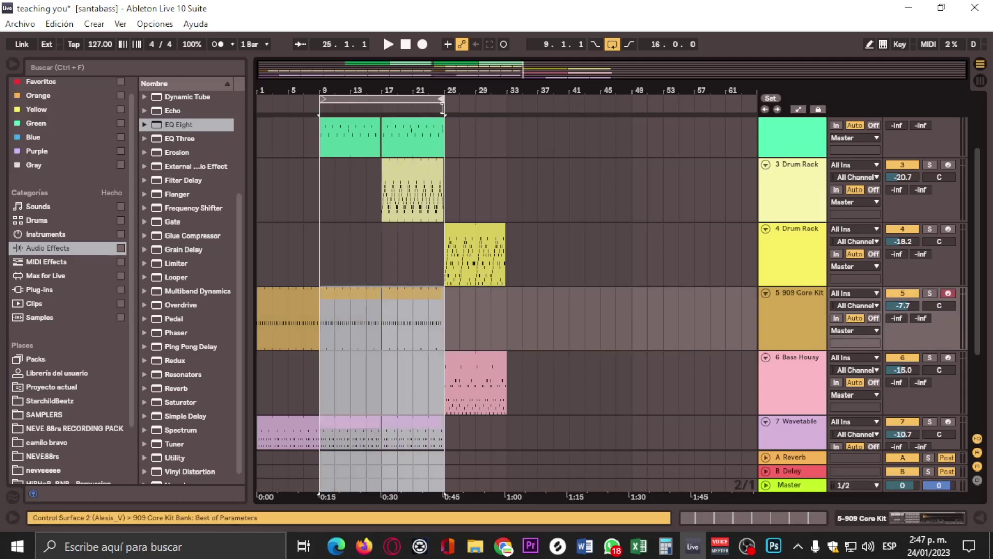
- Extend the copied 5 909 Core Kit and 7 Wavetable clips to end at bar 25
{"action": "left_click", "coordinate": [442, 296]}
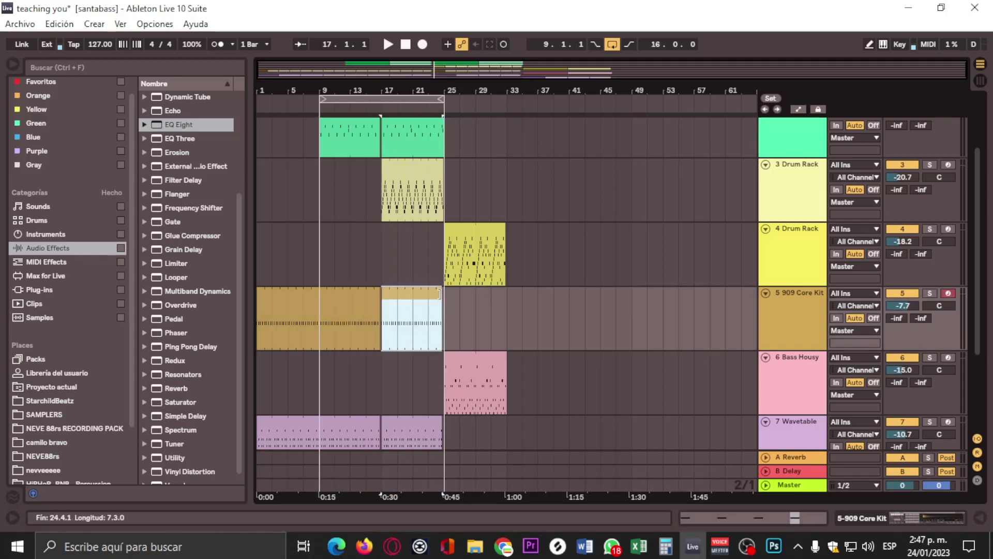
{"action": "scroll", "coordinate": [429, 333], "scroll_direction": "down", "scroll_amount": 3}
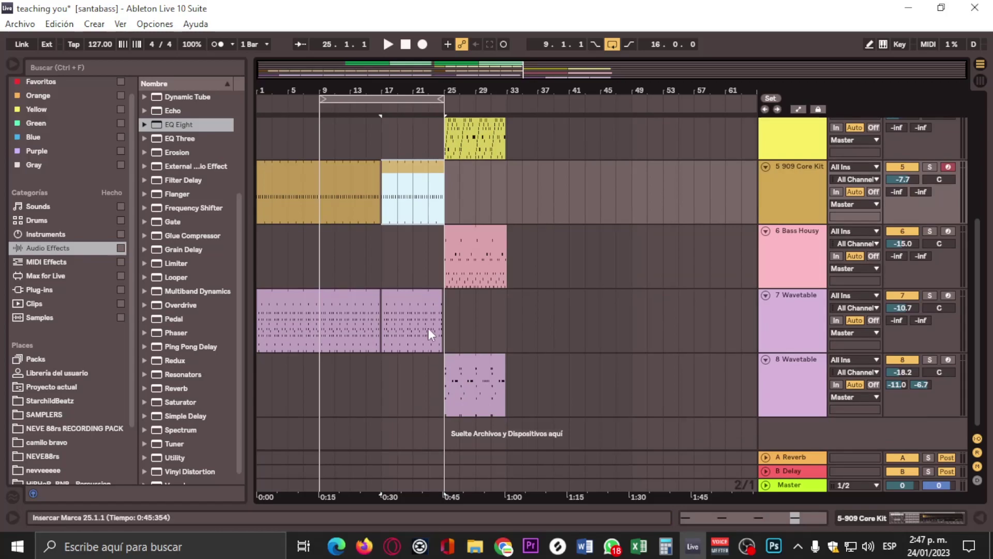
{"action": "left_click", "coordinate": [441, 295]}
- Play the transition from about bar 15 into bar 17 while reviewing the clips on the tracks, and stop playback
{"action": "scroll", "coordinate": [367, 191], "scroll_direction": "up", "scroll_amount": 5}
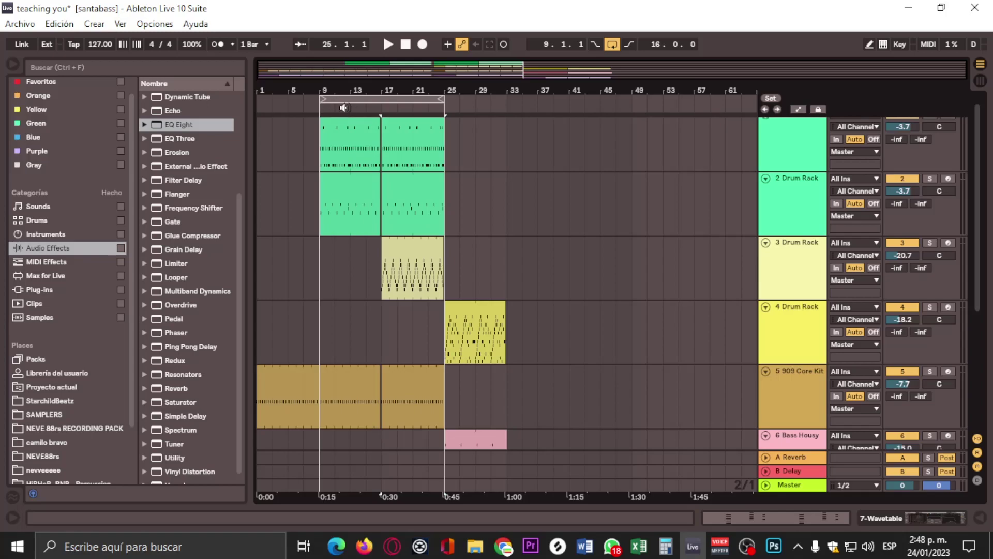
{"action": "left_click", "coordinate": [366, 106]}
{"action": "scroll", "coordinate": [429, 273], "scroll_direction": "down", "scroll_amount": 3}
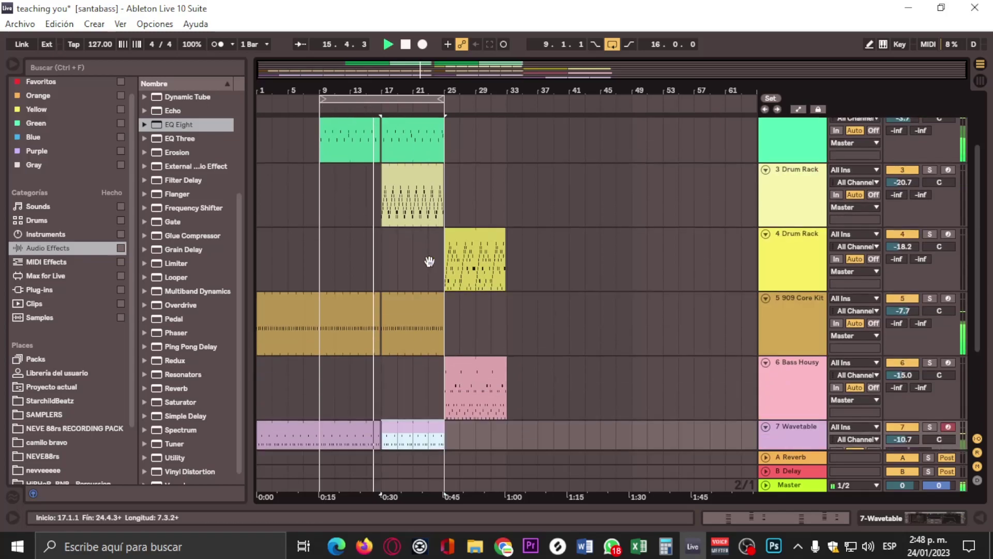
{"action": "scroll", "coordinate": [469, 339], "scroll_direction": "down", "scroll_amount": 2}
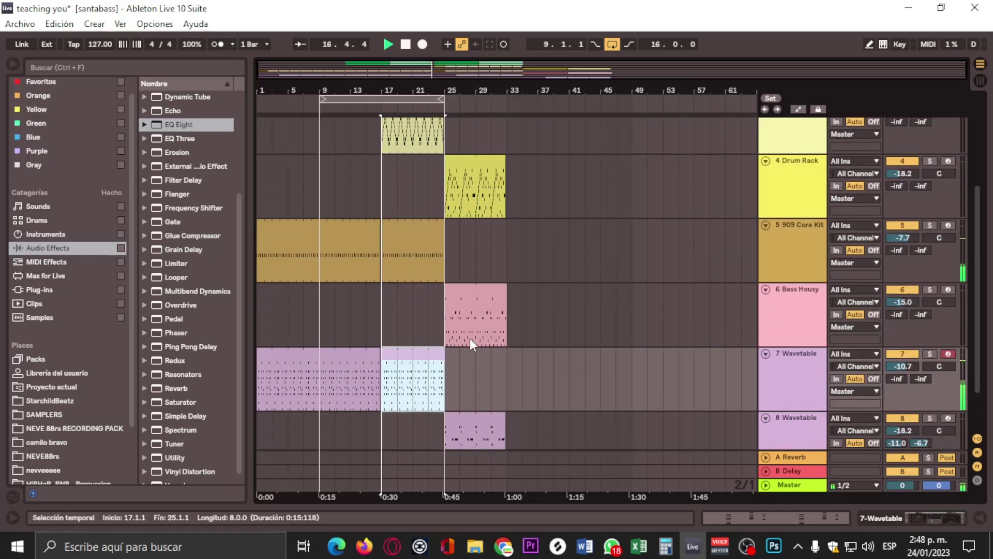
{"action": "scroll", "coordinate": [414, 303], "scroll_direction": "down", "scroll_amount": 2}
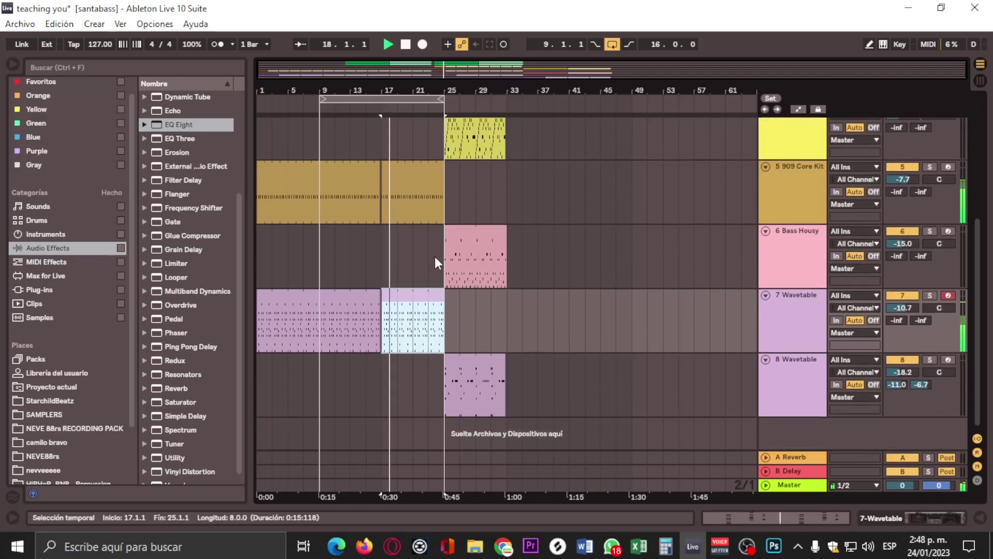
{"action": "key", "text": "space"}
- Move the 6 Bass Housy clip from bar 25 to bar 17, play it from bar 15, and set the loop start to bar 17
{"action": "left_click_drag", "start_coordinate": [414, 306], "coordinate": [414, 246]}
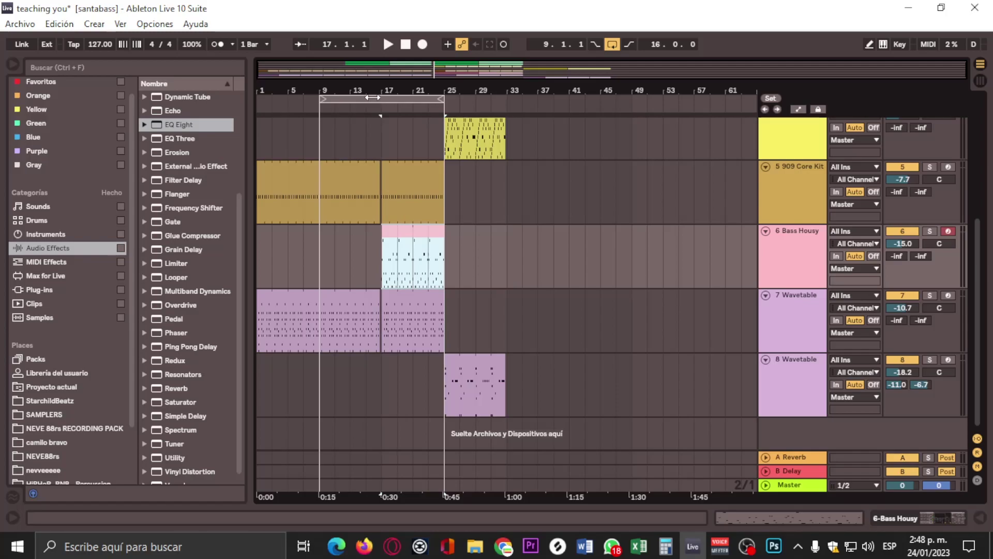
{"action": "left_click_drag", "start_coordinate": [314, 100], "coordinate": [367, 101]}
{"action": "key", "text": "space"}
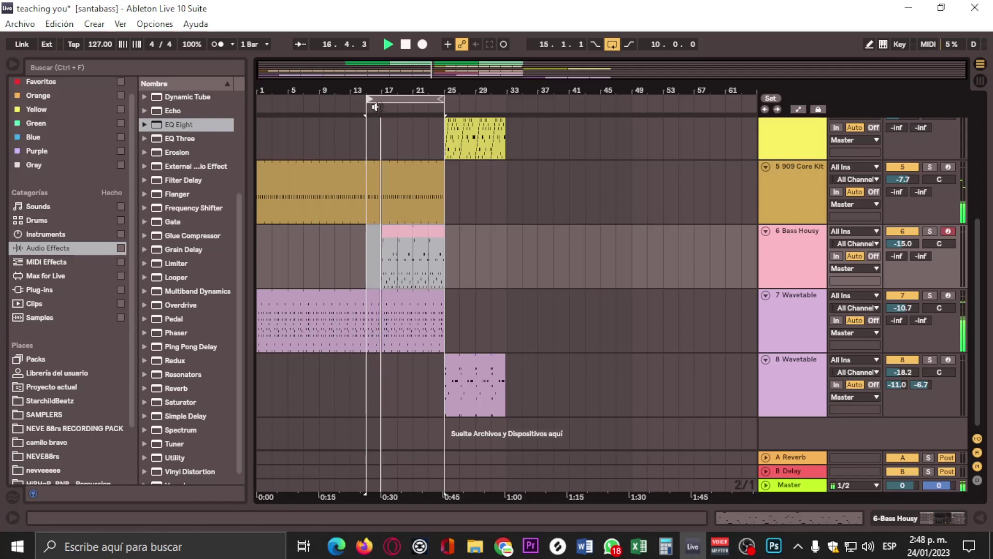
{"action": "left_click_drag", "start_coordinate": [368, 101], "coordinate": [377, 101]}
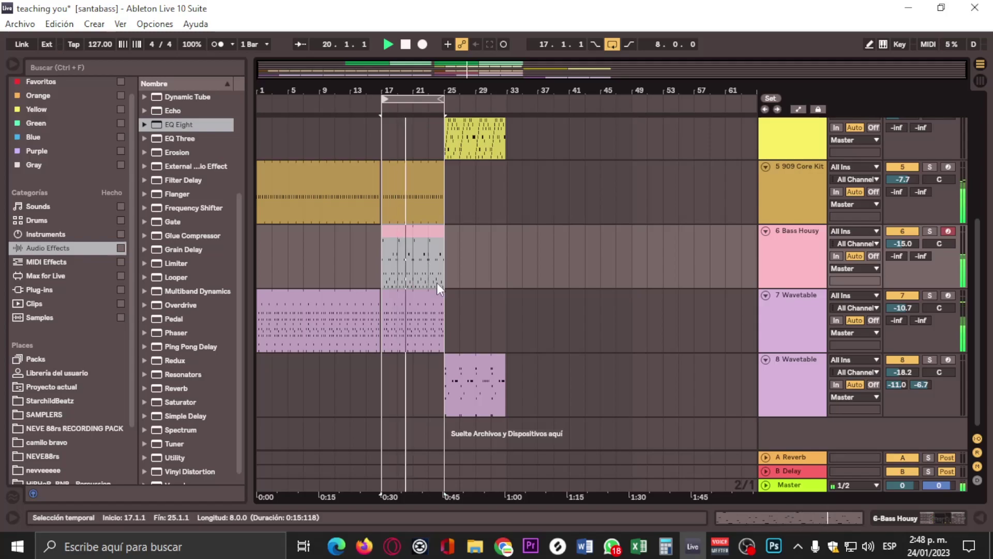
- Extend the 7 Wavetable, 6 Bass Housy, 5 909 Core Kit and 3 Drum Rack clips starting at bar 17 to bar 33
{"action": "scroll", "coordinate": [443, 259], "scroll_direction": "up", "scroll_amount": 3}
{"action": "scroll", "coordinate": [445, 253], "scroll_direction": "up", "scroll_amount": 2}
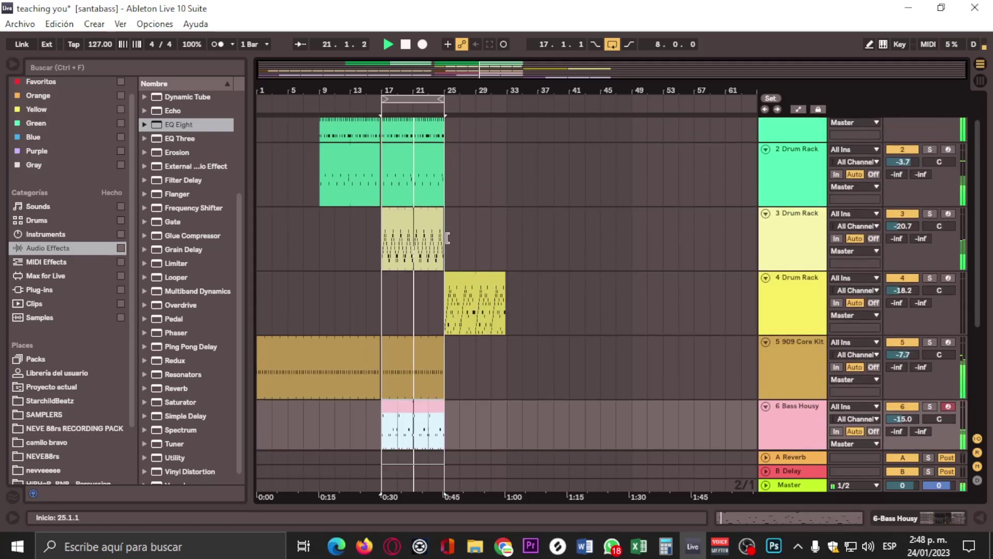
{"action": "scroll", "coordinate": [456, 251], "scroll_direction": "up", "scroll_amount": 1}
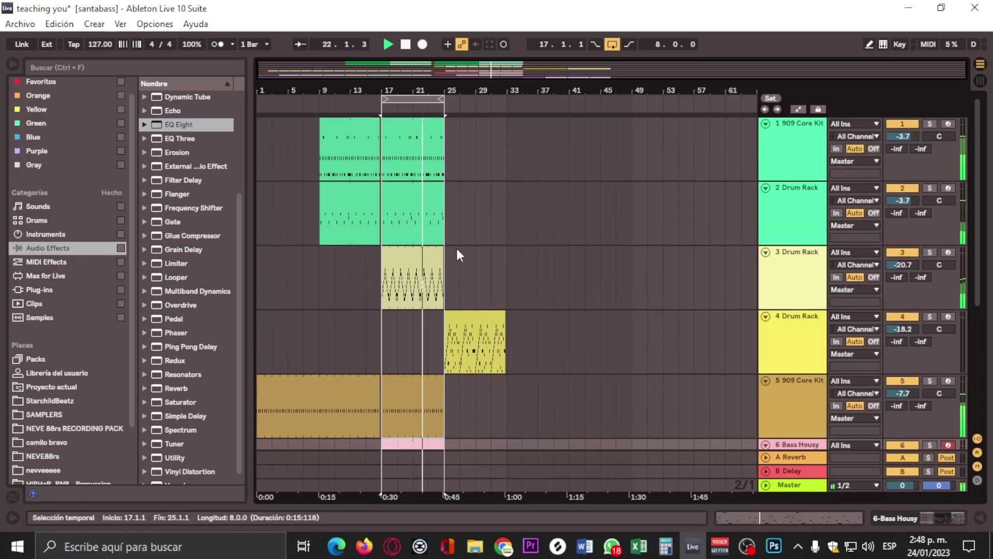
{"action": "scroll", "coordinate": [457, 259], "scroll_direction": "down", "scroll_amount": 3}
{"action": "scroll", "coordinate": [471, 388], "scroll_direction": "down", "scroll_amount": 3}
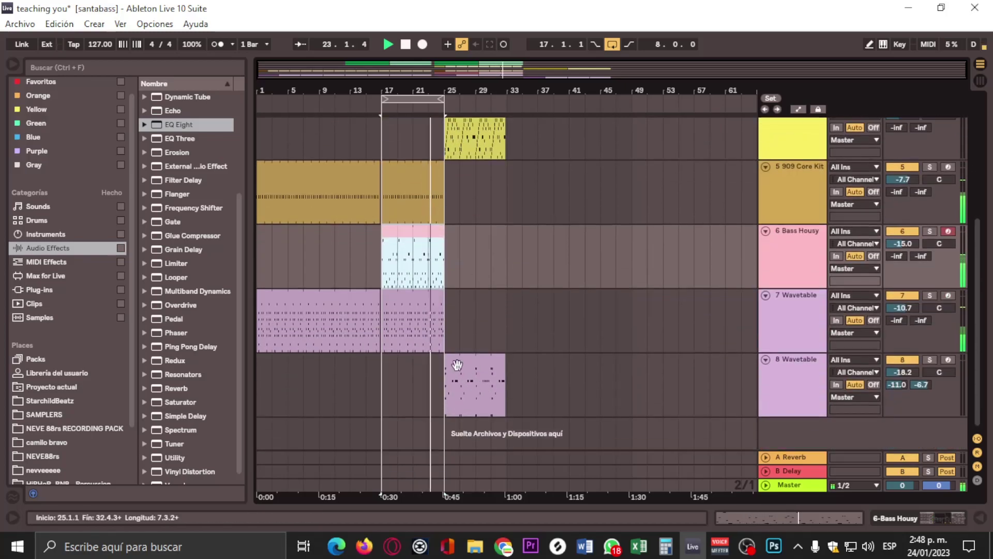
{"action": "key", "text": "Down"}
{"action": "left_click", "coordinate": [496, 308], "text": "shift"}
{"action": "left_click", "coordinate": [502, 300], "text": "shift"}
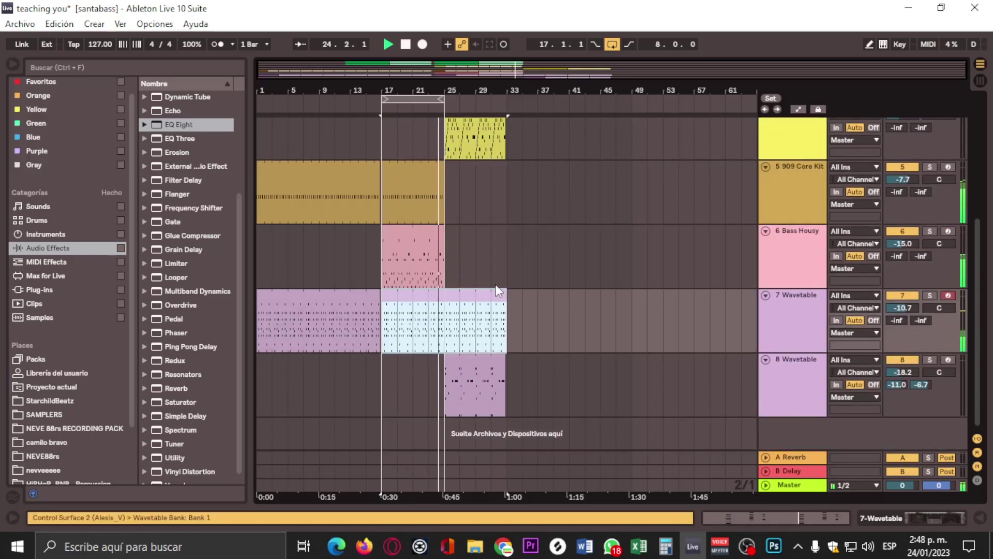
{"action": "left_click_drag", "start_coordinate": [442, 231], "coordinate": [506, 233]}
{"action": "left_click_drag", "start_coordinate": [442, 168], "coordinate": [506, 182]}
{"action": "scroll", "coordinate": [503, 184], "scroll_direction": "up", "scroll_amount": 4}
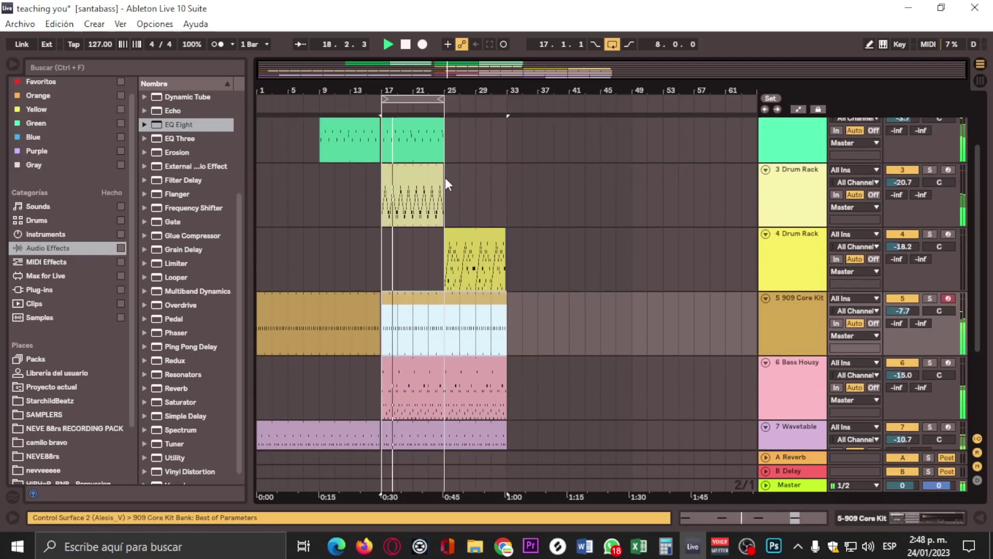
{"action": "left_click_drag", "start_coordinate": [444, 179], "coordinate": [507, 179]}
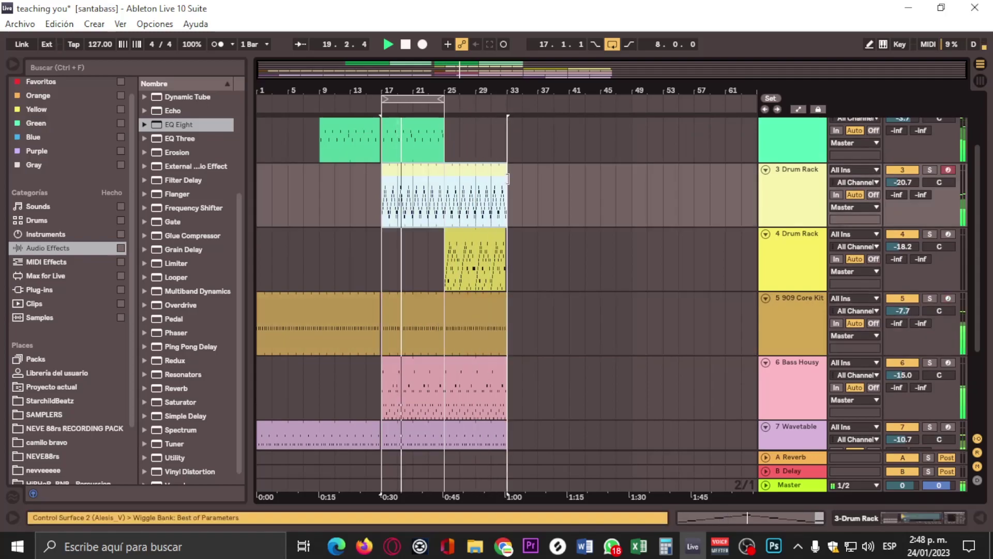
- Extend the bar 17 clips of 1 909 Core Kit and 2 Drum Rack to bar 33 and set the loop end to bar 33
{"action": "scroll", "coordinate": [498, 171], "scroll_direction": "up", "scroll_amount": 3}
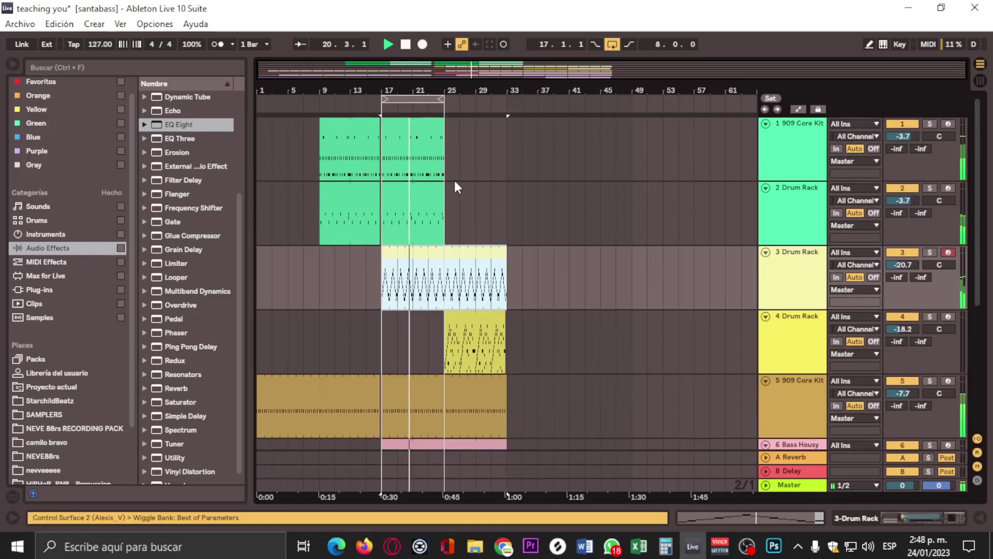
{"action": "left_click_drag", "start_coordinate": [444, 150], "coordinate": [504, 144]}
{"action": "left_click_drag", "start_coordinate": [438, 96], "coordinate": [503, 107]}
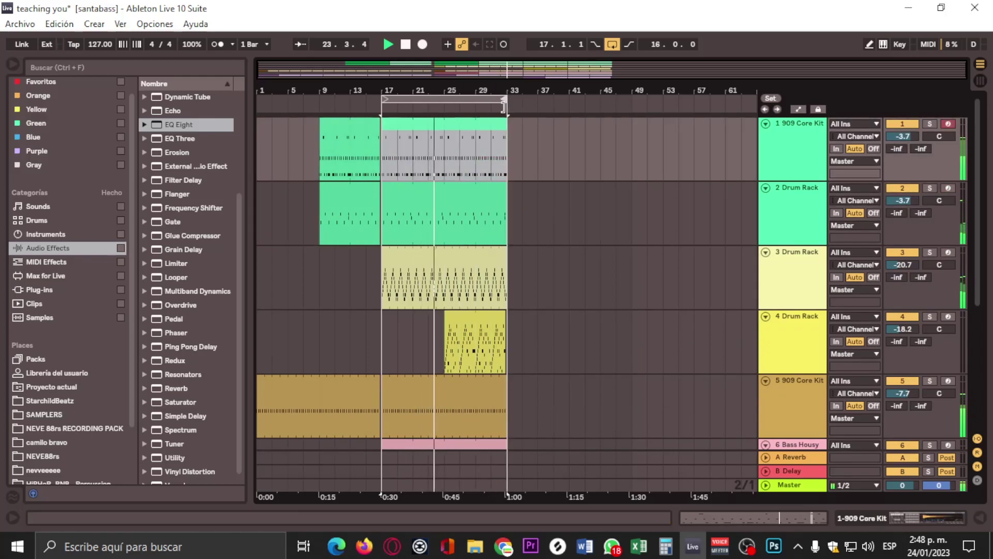
- Move the 8 Wavetable clip from bar 25 to bar 33
{"action": "scroll", "coordinate": [472, 265], "scroll_direction": "down", "scroll_amount": 3}
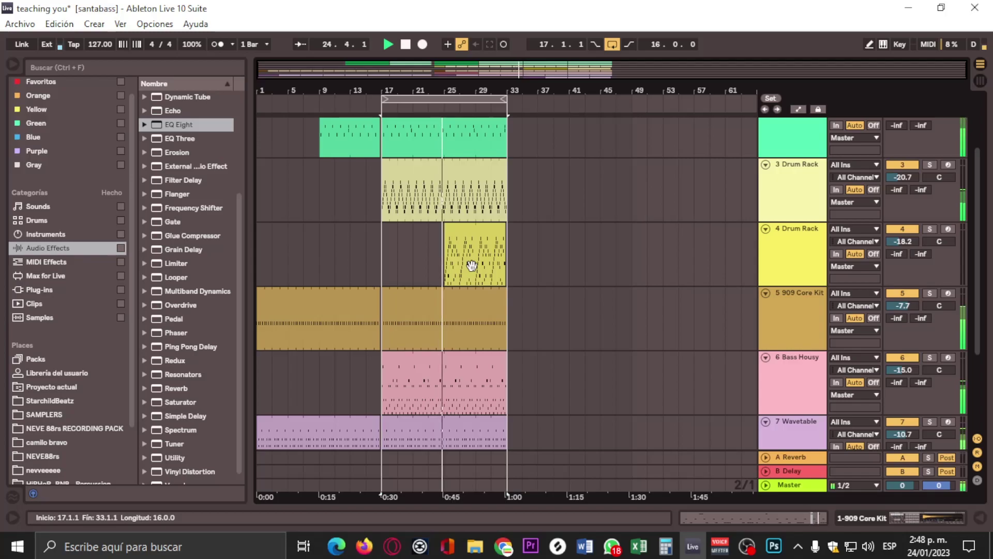
{"action": "scroll", "coordinate": [474, 346], "scroll_direction": "down", "scroll_amount": 4}
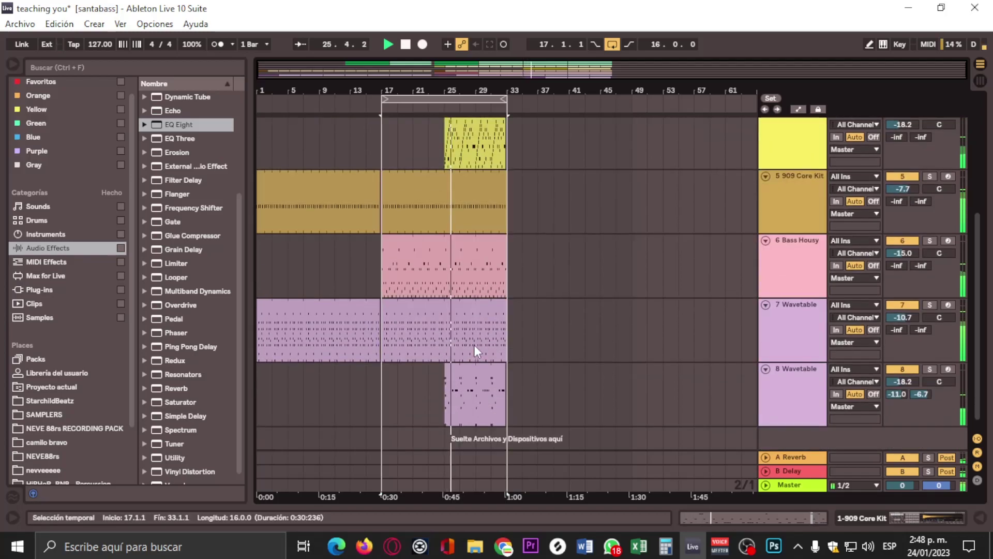
{"action": "scroll", "coordinate": [474, 346], "scroll_direction": "down", "scroll_amount": 1}
{"action": "left_click", "coordinate": [474, 378]}
{"action": "key", "text": "ctrl+d"}
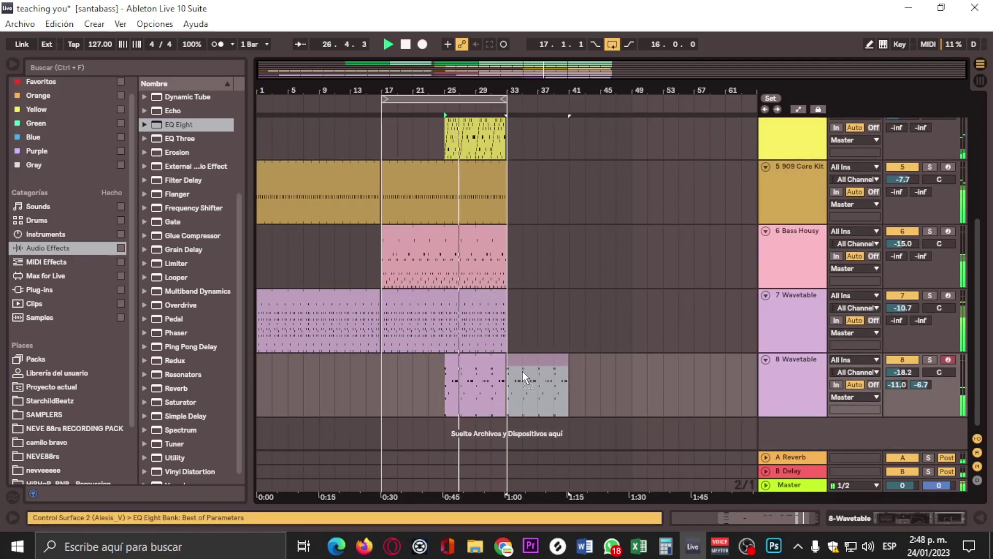
{"action": "left_click_drag", "start_coordinate": [522, 371], "coordinate": [523, 371]}
- Delete bars 31 to 33 on the 1 909 Core Kit and 2 Drum Rack tracks
{"action": "scroll", "coordinate": [476, 189], "scroll_direction": "up", "scroll_amount": 3}
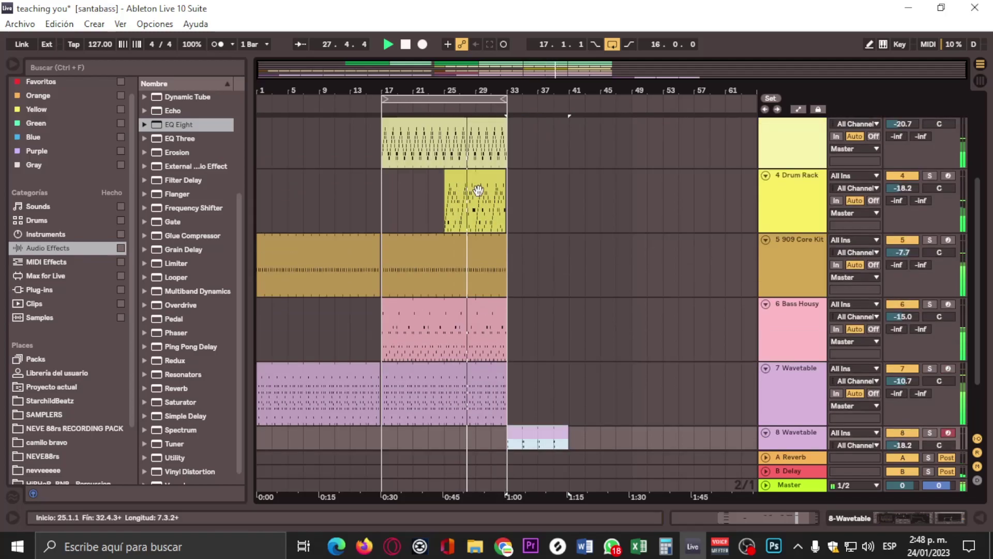
{"action": "scroll", "coordinate": [491, 250], "scroll_direction": "down", "scroll_amount": 2}
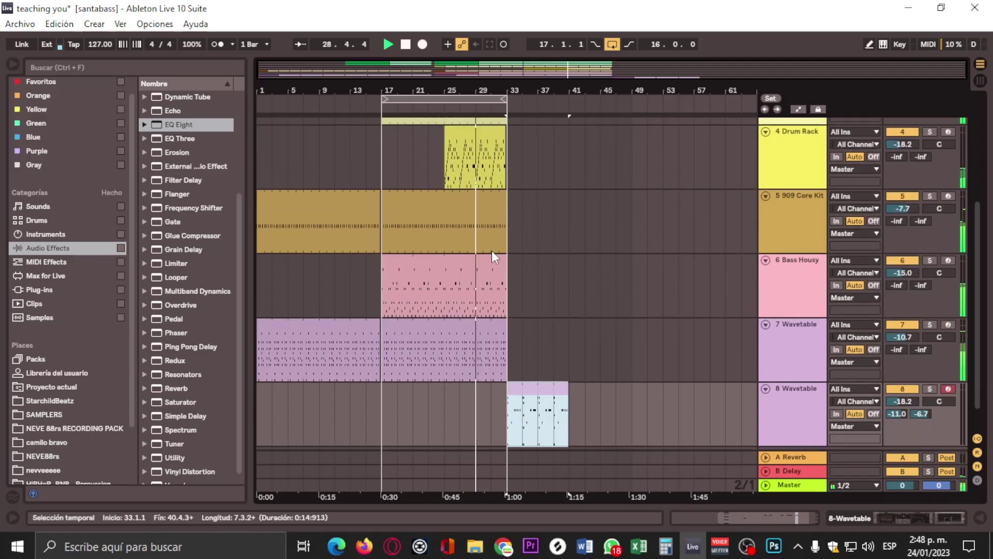
{"action": "scroll", "coordinate": [491, 251], "scroll_direction": "up", "scroll_amount": 5}
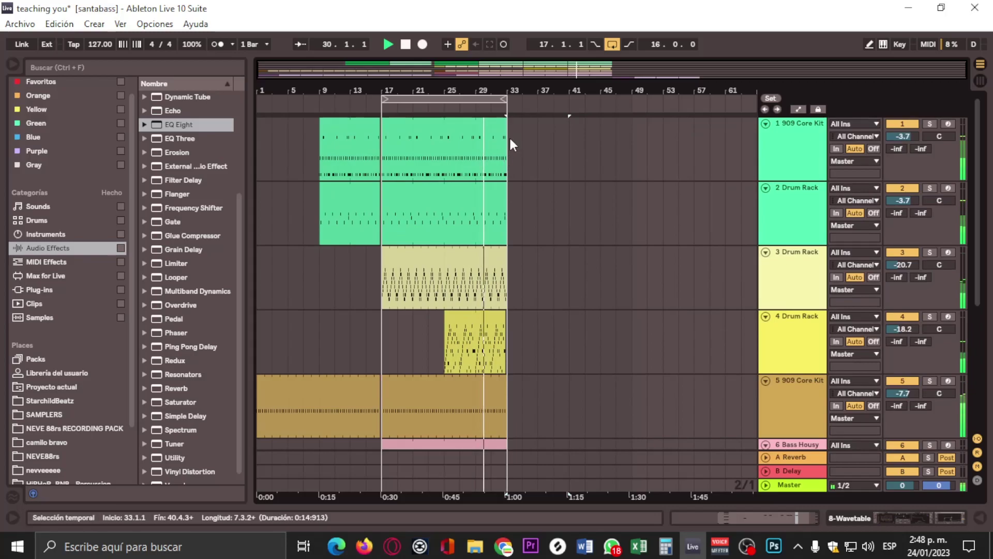
{"action": "left_click_drag", "start_coordinate": [509, 140], "coordinate": [497, 198]}
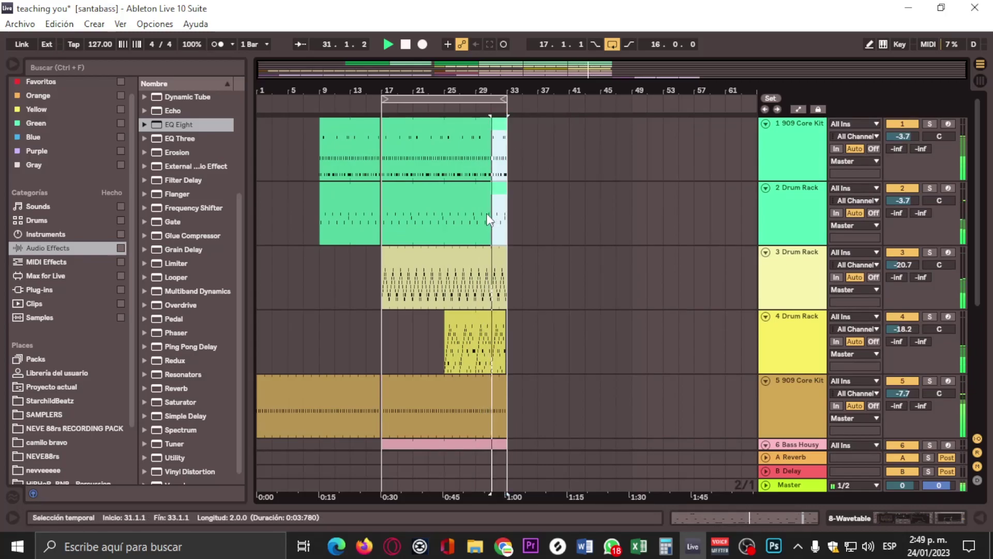
{"action": "left_click", "coordinate": [487, 214]}
- Shorten the 5 909 Core Kit clip that starts at bar 17 so that it ends at bar 32
{"action": "scroll", "coordinate": [516, 228], "scroll_direction": "down", "scroll_amount": 3}
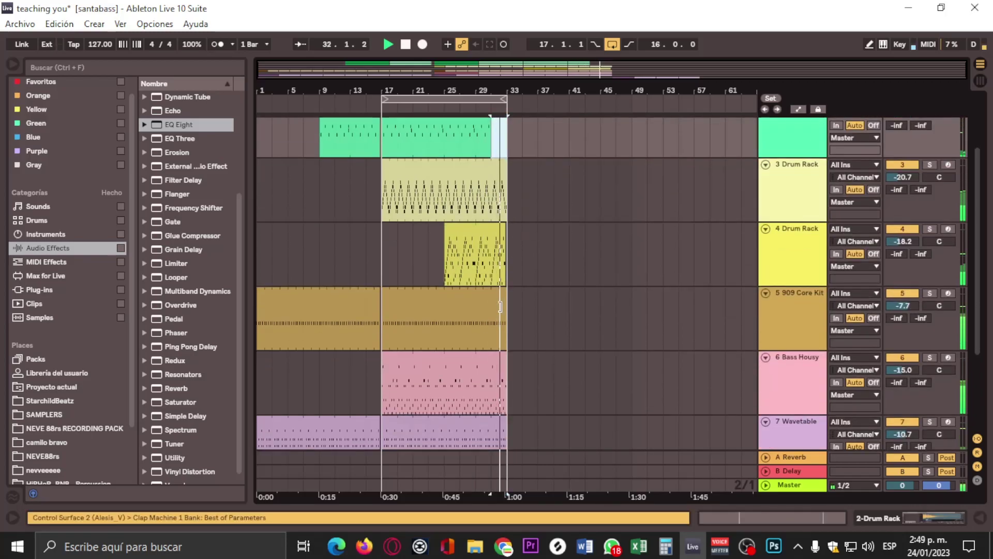
{"action": "left_click", "coordinate": [501, 307]}
{"action": "left_click_drag", "start_coordinate": [490, 92], "coordinate": [490, 105]}
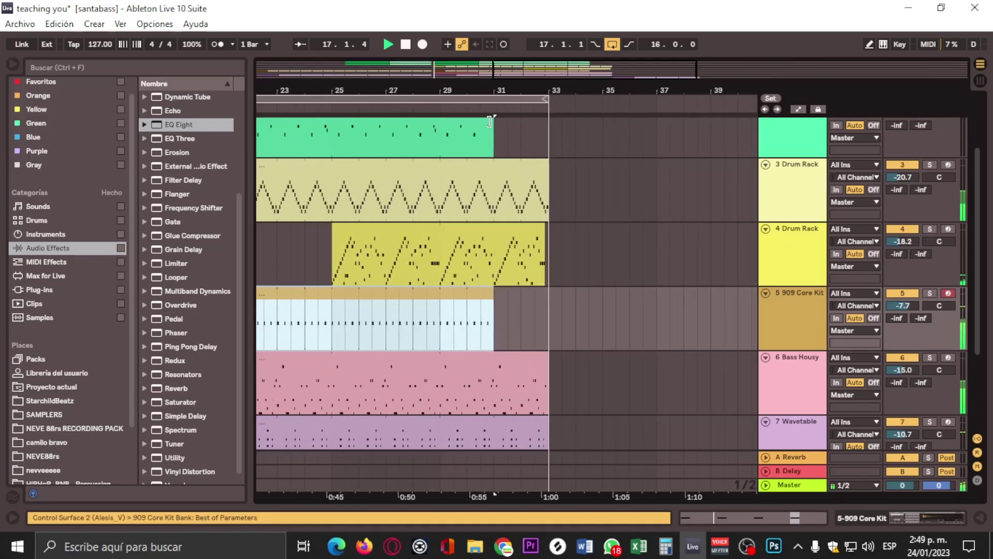
{"action": "left_click_drag", "start_coordinate": [491, 299], "coordinate": [522, 301]}
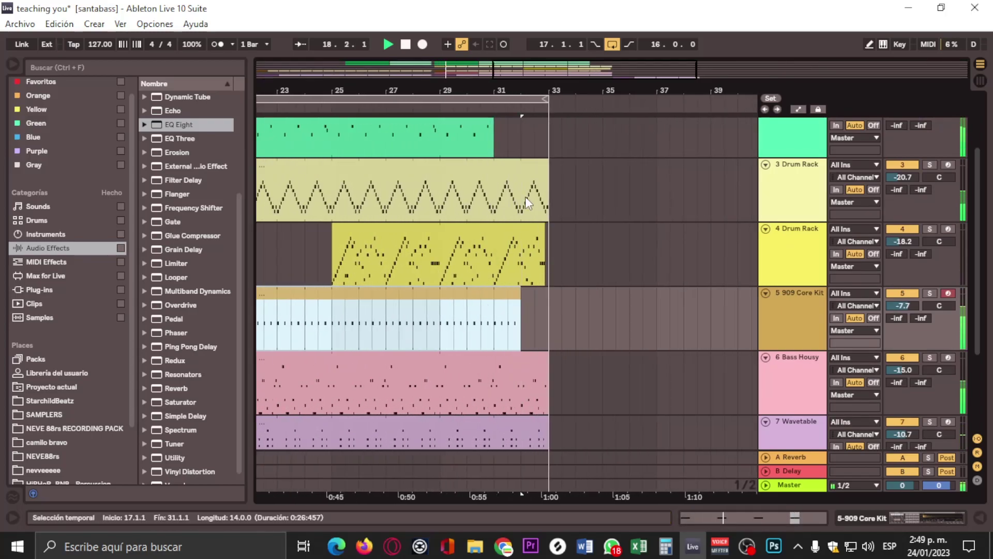
{"action": "scroll", "coordinate": [558, 272], "scroll_direction": "up", "scroll_amount": 3}
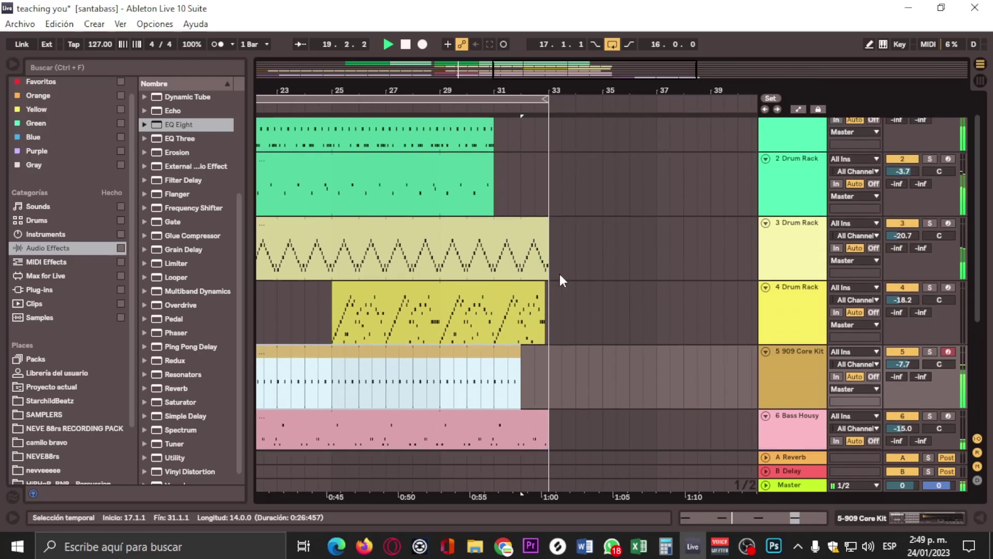
{"action": "key", "text": "minus"}
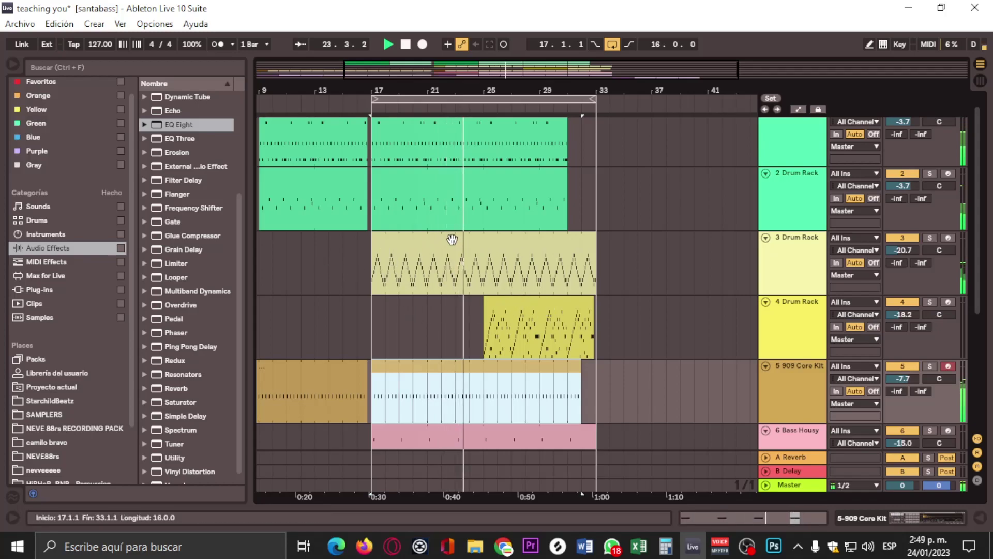
- Split the 5 909 Core Kit clip around its last beat before bar 25, from 24.4.1 to 25.1.1, into a separate clip
{"action": "scroll", "coordinate": [565, 324], "scroll_direction": "down", "scroll_amount": 3}
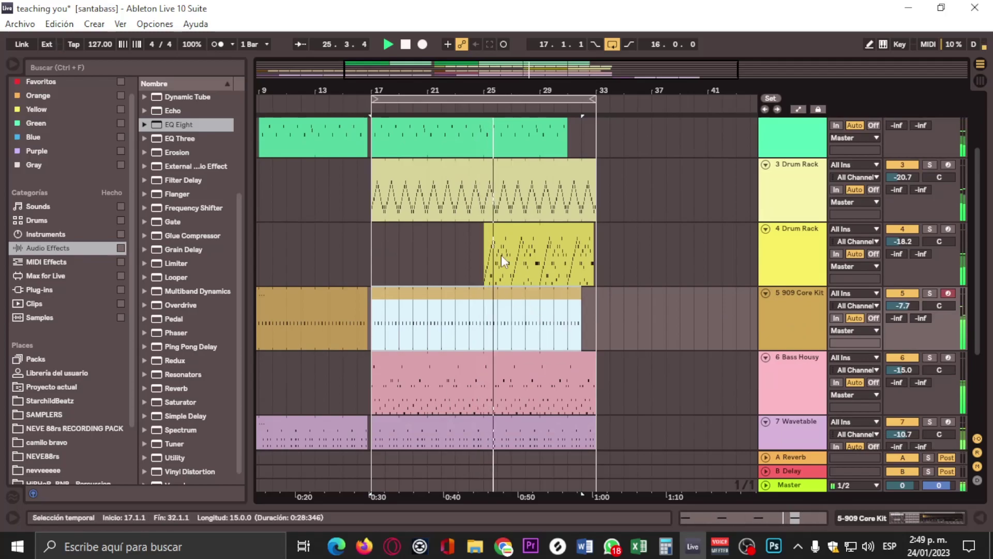
{"action": "scroll", "coordinate": [492, 239], "scroll_direction": "down", "scroll_amount": 3}
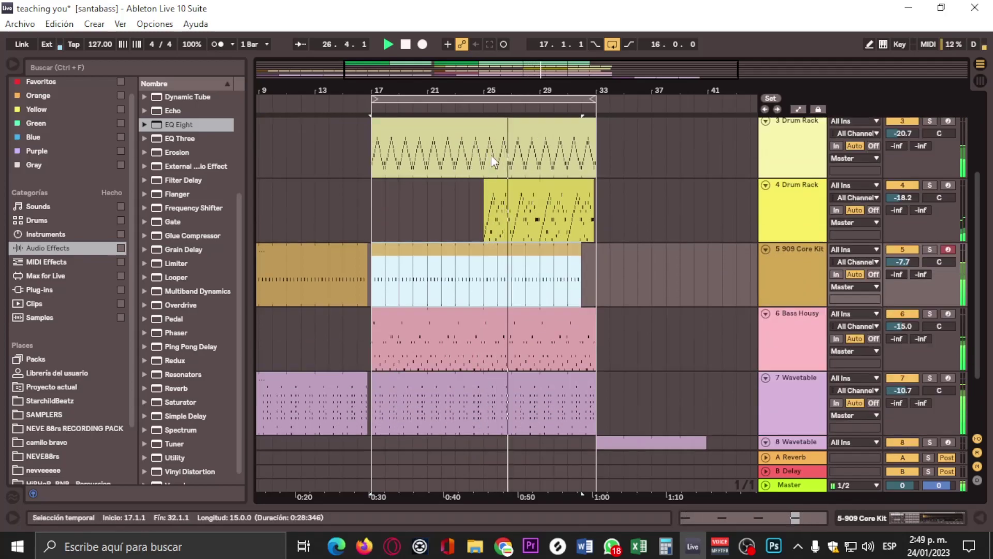
{"action": "left_click_drag", "start_coordinate": [491, 92], "coordinate": [492, 150]}
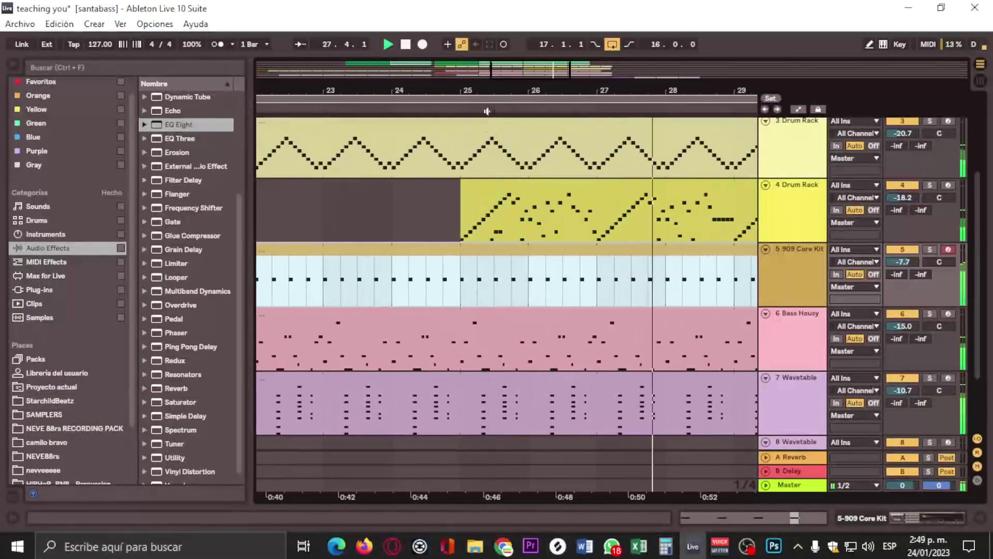
{"action": "left_click", "coordinate": [460, 276]}
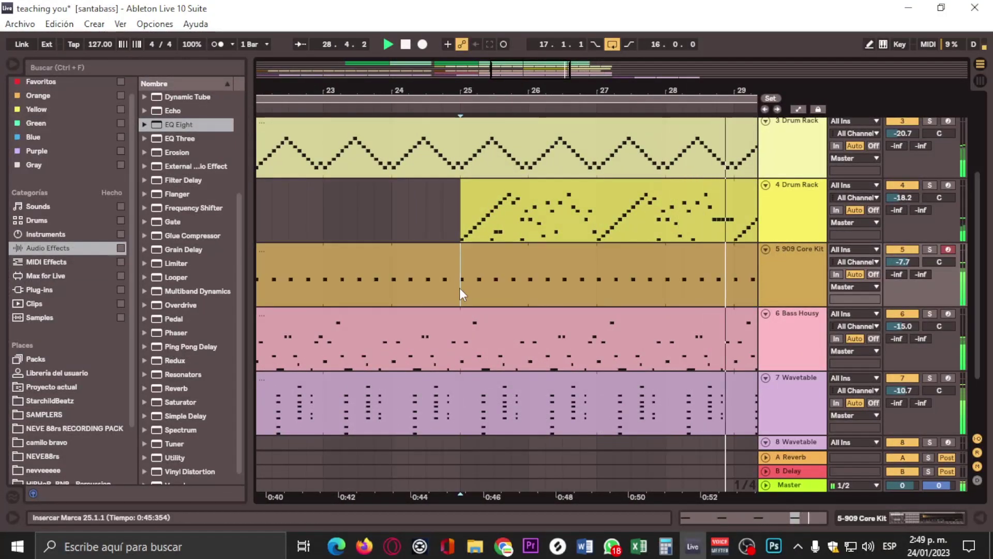
{"action": "left_click_drag", "start_coordinate": [459, 287], "coordinate": [443, 285]}
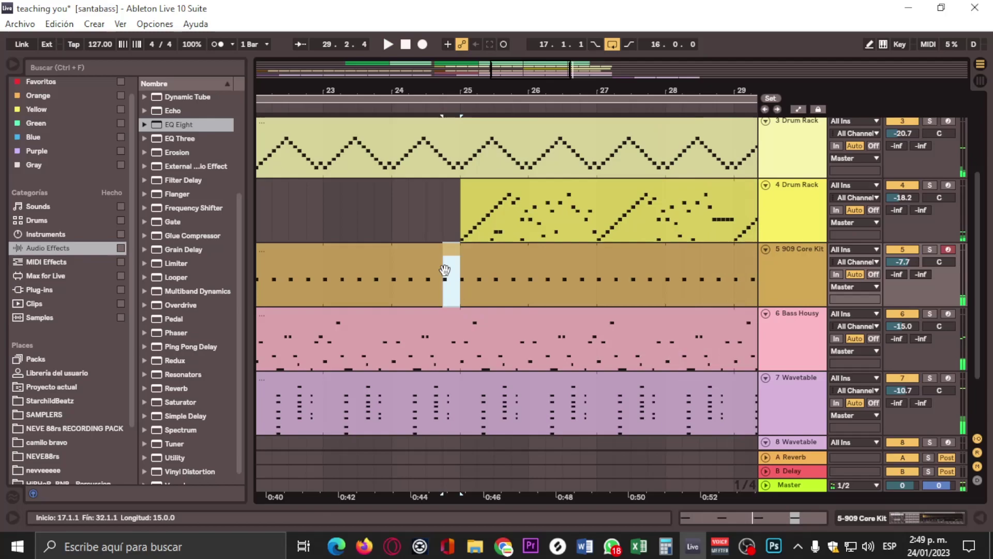
{"action": "left_click", "coordinate": [445, 270]}
{"action": "left_click", "coordinate": [448, 253]}
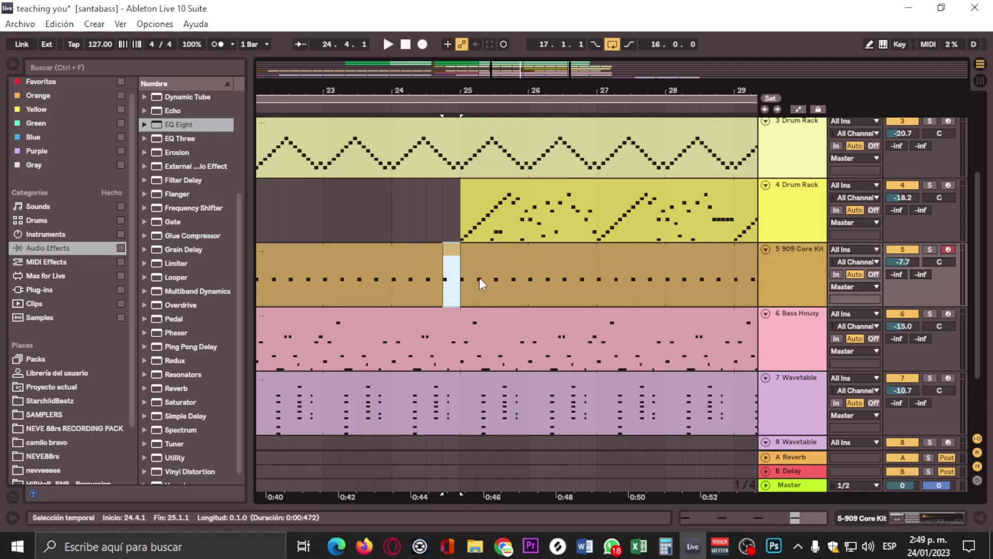
- Add an extra Kick 909 note at 1.4.3 in the one-beat 5 909 Core Kit clip before bar 25
{"action": "left_click", "coordinate": [808, 522]}
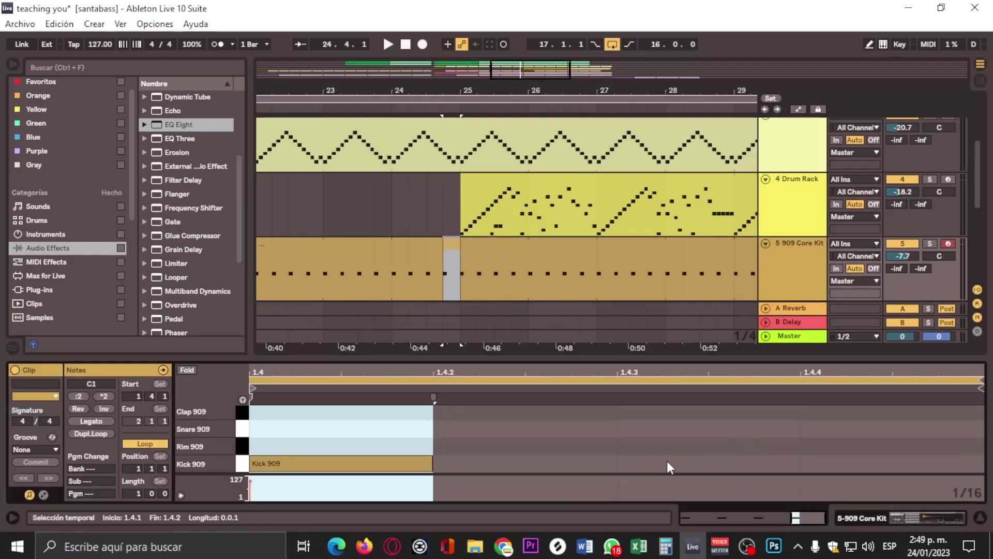
{"action": "double_click", "coordinate": [665, 462]}
{"action": "scroll", "coordinate": [421, 135], "scroll_direction": "down", "scroll_amount": 1}
{"action": "scroll", "coordinate": [443, 115], "scroll_direction": "down", "scroll_amount": 2}
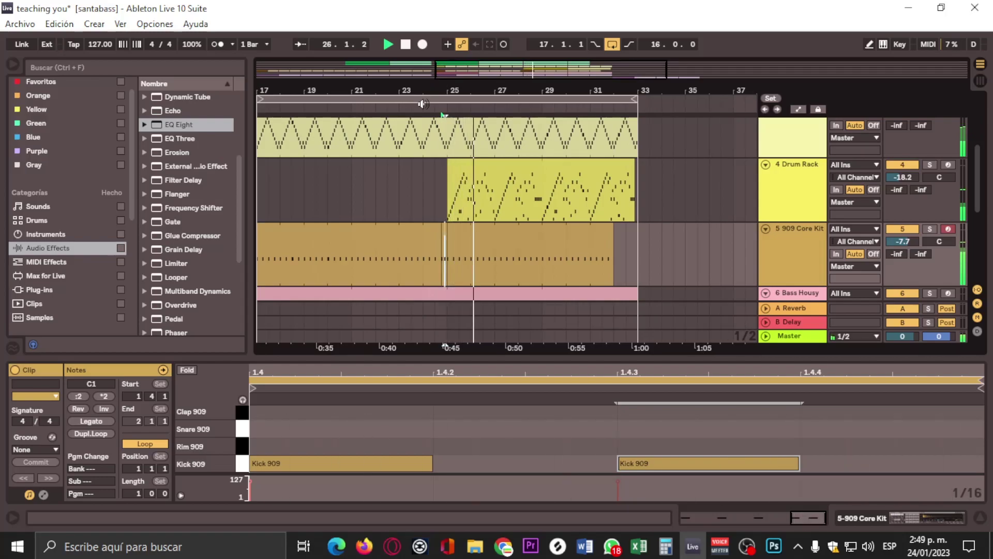
{"action": "scroll", "coordinate": [468, 144], "scroll_direction": "up", "scroll_amount": 3}
{"action": "scroll", "coordinate": [495, 177], "scroll_direction": "down", "scroll_amount": 1}
{"action": "scroll", "coordinate": [510, 189], "scroll_direction": "up", "scroll_amount": 2}
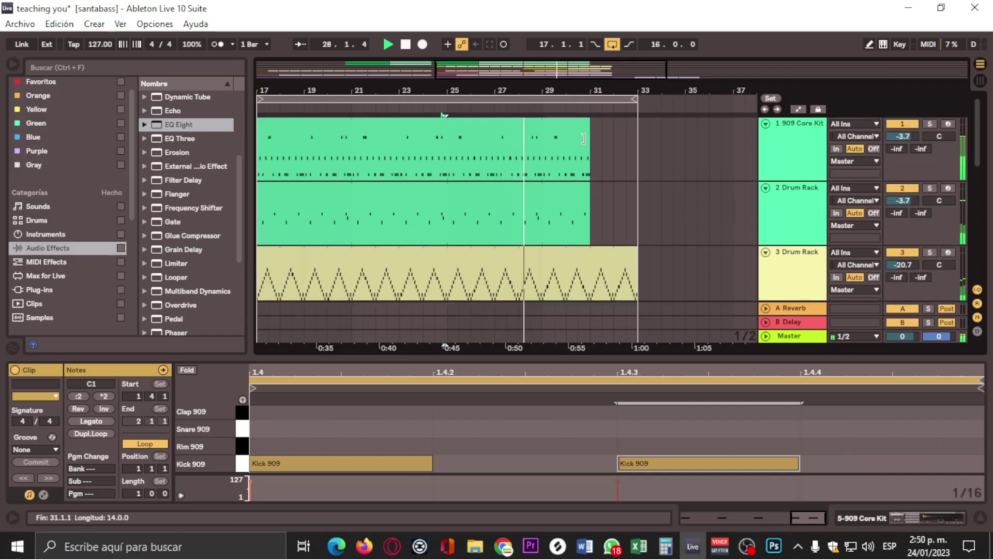
{"action": "left_click_drag", "start_coordinate": [569, 92], "coordinate": [451, 97]}
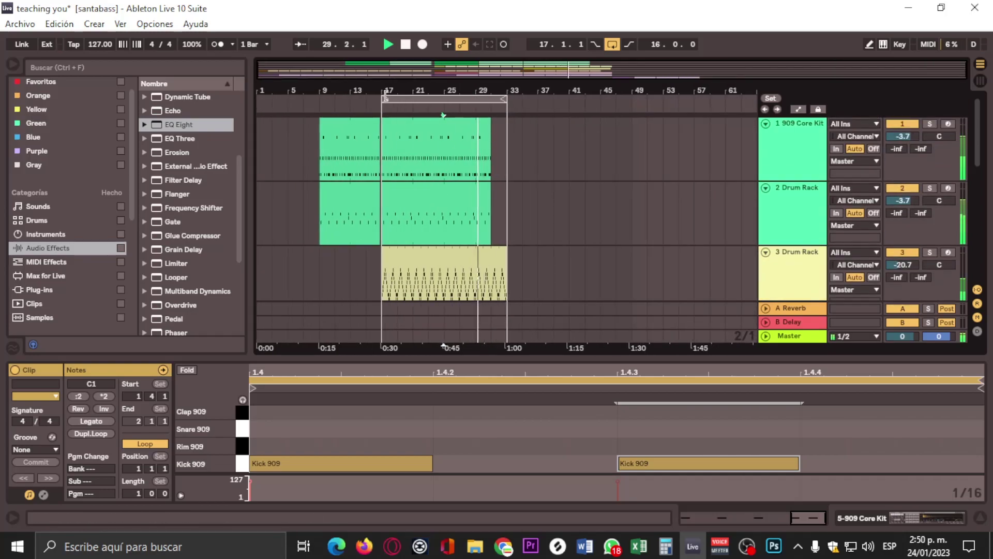
- Duplicate the clips of tracks 1 to 7 in bars 25–33 so that the copies fill bars 33–41
{"action": "scroll", "coordinate": [516, 177], "scroll_direction": "down", "scroll_amount": 5}
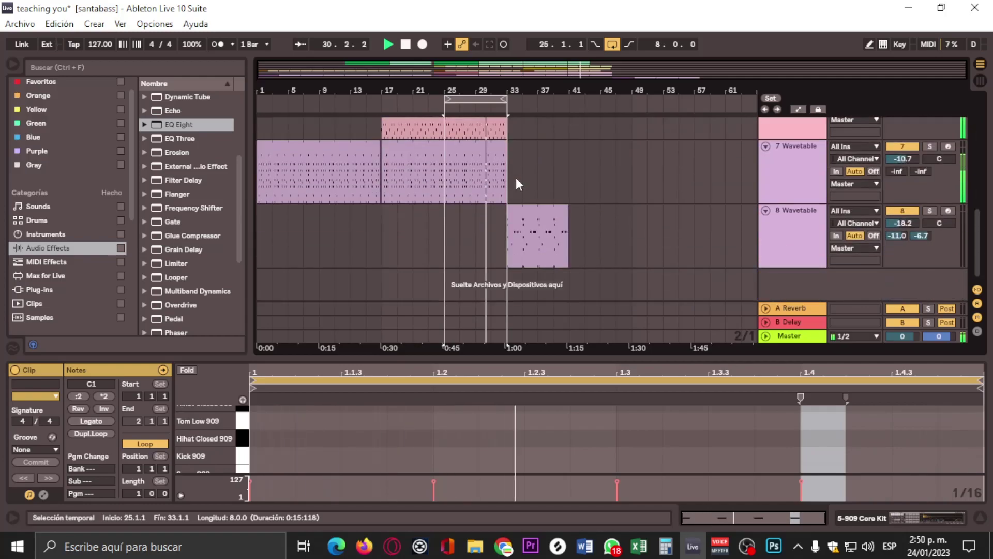
{"action": "scroll", "coordinate": [484, 205], "scroll_direction": "up", "scroll_amount": 1}
{"action": "left_click_drag", "start_coordinate": [513, 266], "coordinate": [446, 120]}
{"action": "scroll", "coordinate": [442, 89], "scroll_direction": "up", "scroll_amount": 4}
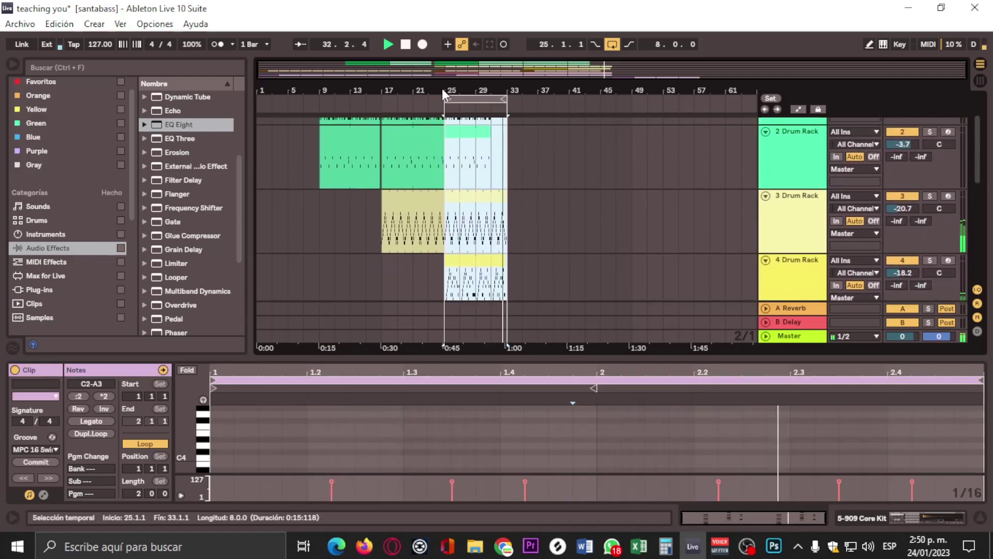
{"action": "key", "text": "ctrl+d"}
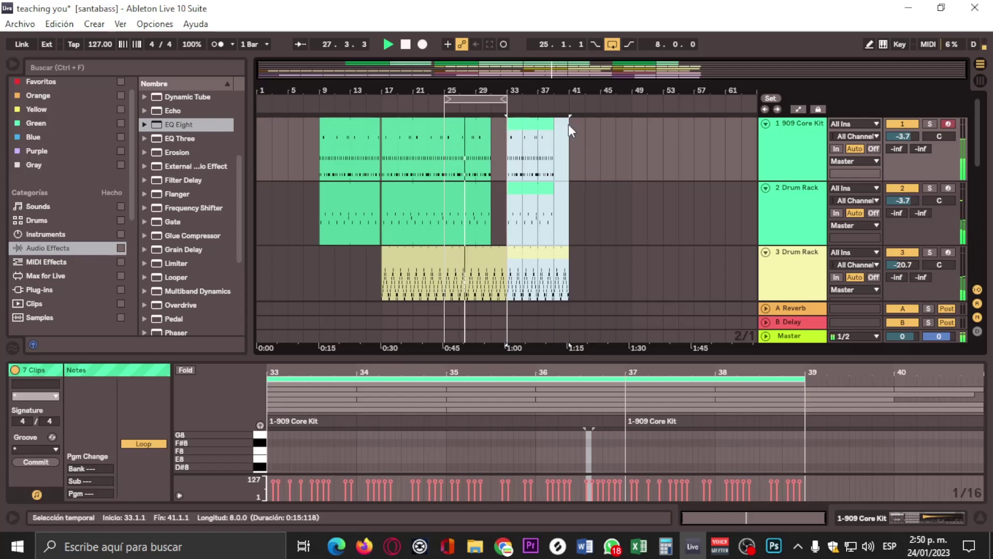
- Lengthen the duplicated clips on tracks 1, 2 and 5 to bar 41 and extend the loop end to bar 41
{"action": "left_click", "coordinate": [584, 137]}
{"action": "mouse_move", "coordinate": [554, 123]}
{"action": "left_mouse_down"}
{"action": "mouse_move", "coordinate": [588, 124]}
{"action": "mouse_move", "coordinate": [567, 124]}
{"action": "left_mouse_up"}
{"action": "left_click_drag", "start_coordinate": [552, 207], "coordinate": [569, 187]}
{"action": "scroll", "coordinate": [571, 203], "scroll_direction": "down", "scroll_amount": 4}
{"action": "scroll", "coordinate": [564, 186], "scroll_direction": "up", "scroll_amount": 1}
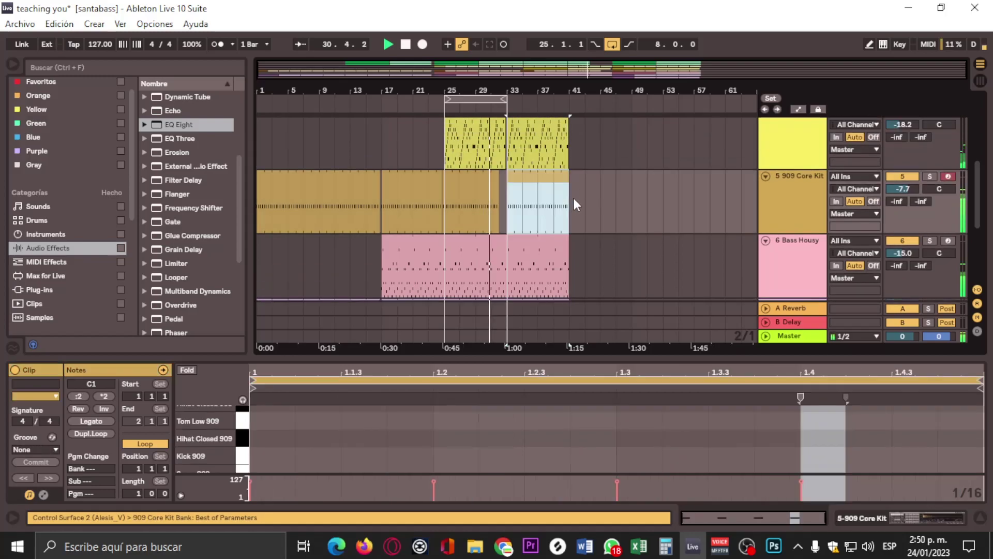
{"action": "scroll", "coordinate": [569, 197], "scroll_direction": "down", "scroll_amount": 4}
{"action": "left_click_drag", "start_coordinate": [501, 102], "coordinate": [569, 102]}
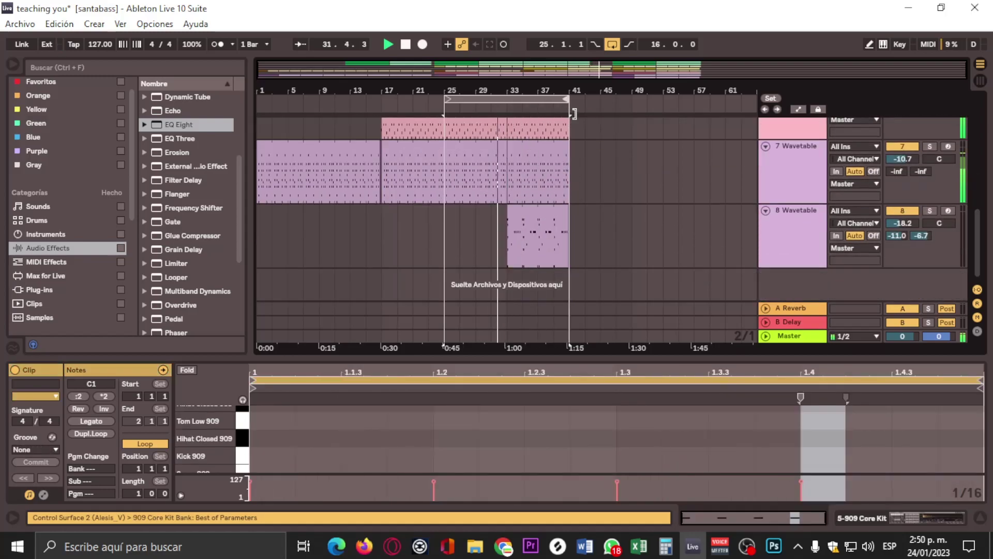
- Shorten the clip on track 8 Wavetable so that it ends at about 40.2.3
{"action": "scroll", "coordinate": [513, 219], "scroll_direction": "up", "scroll_amount": 4}
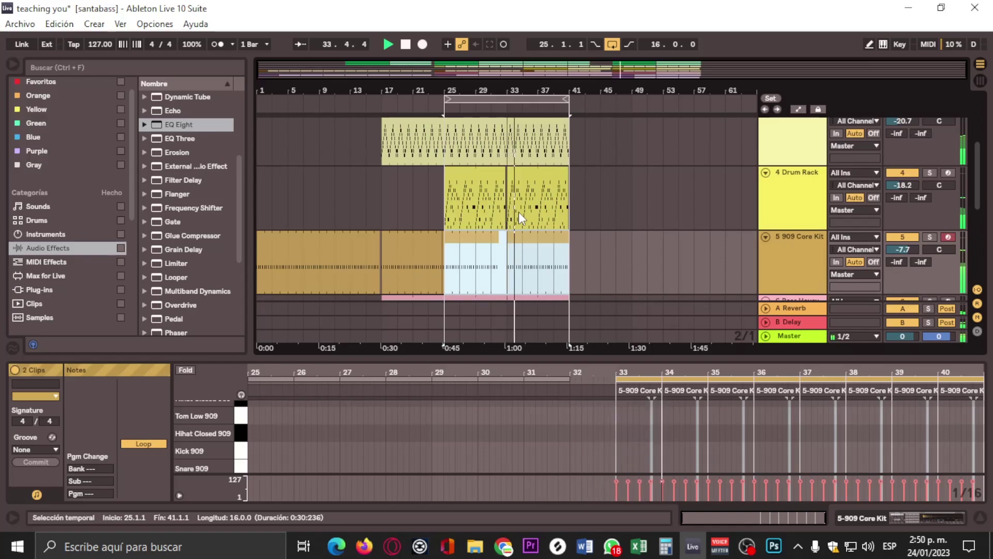
{"action": "scroll", "coordinate": [559, 168], "scroll_direction": "down", "scroll_amount": 4}
{"action": "scroll", "coordinate": [559, 168], "scroll_direction": "down", "scroll_amount": 1}
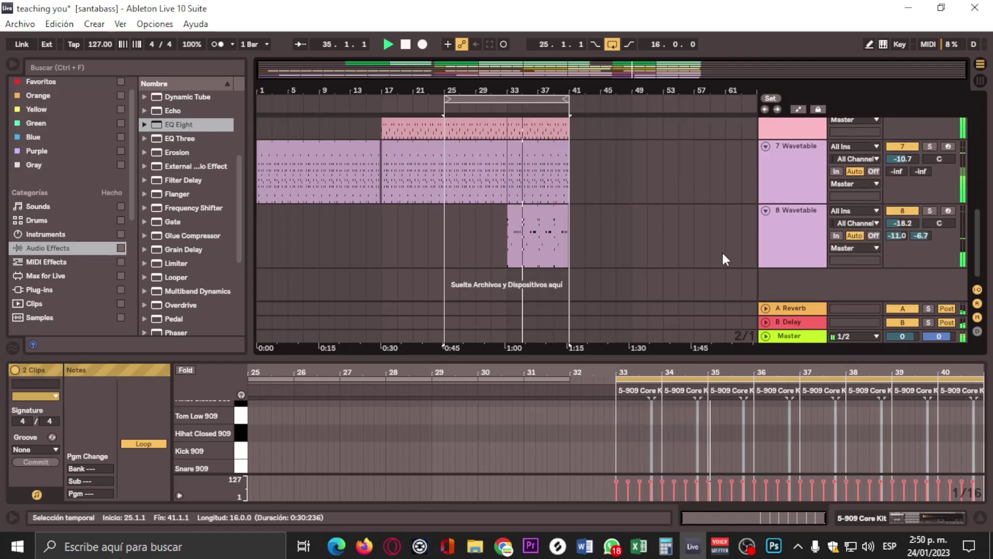
{"action": "left_click", "coordinate": [811, 210]}
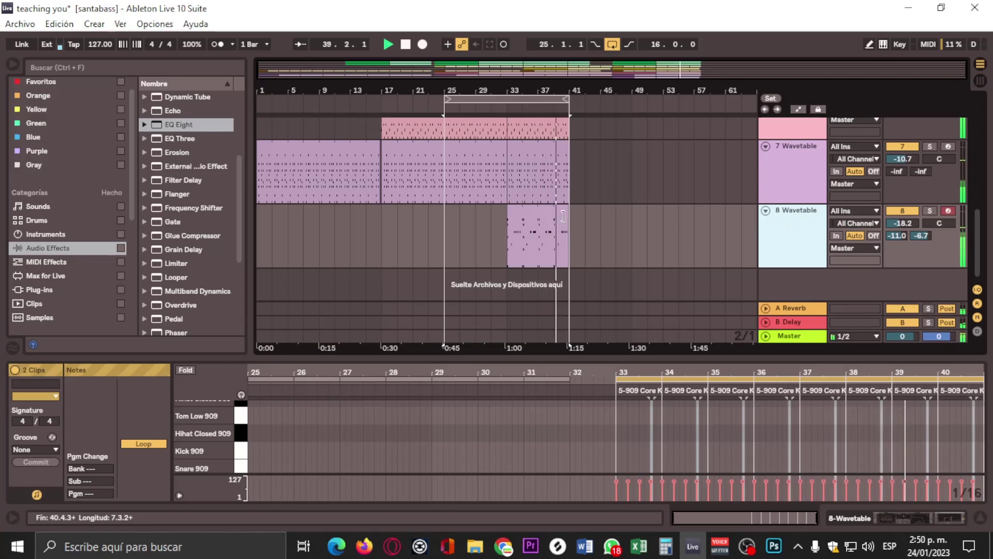
{"action": "scroll", "coordinate": [566, 130], "scroll_direction": "up", "scroll_amount": 3}
{"action": "left_click_drag", "start_coordinate": [586, 241], "coordinate": [572, 212]}
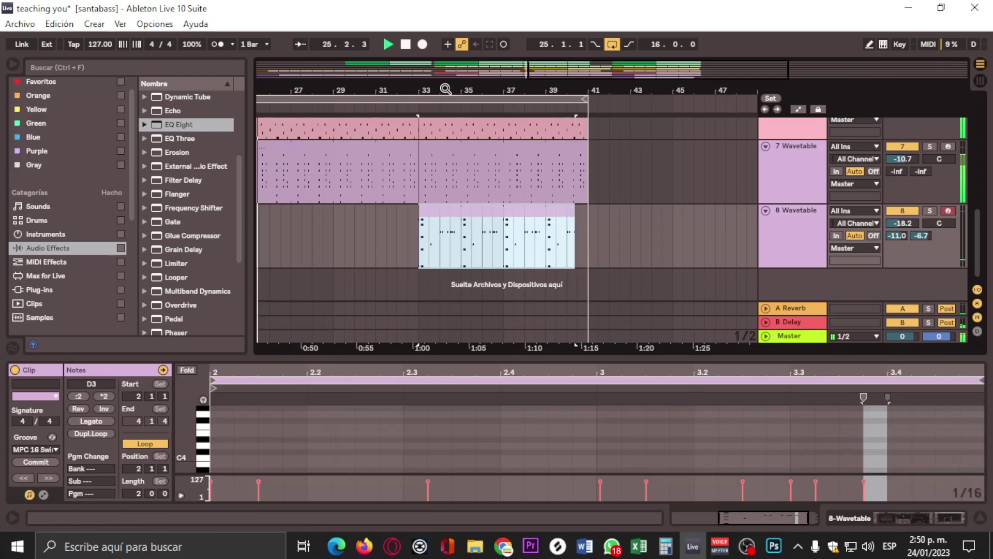
{"action": "scroll", "coordinate": [568, 212], "scroll_direction": "down", "scroll_amount": 3}
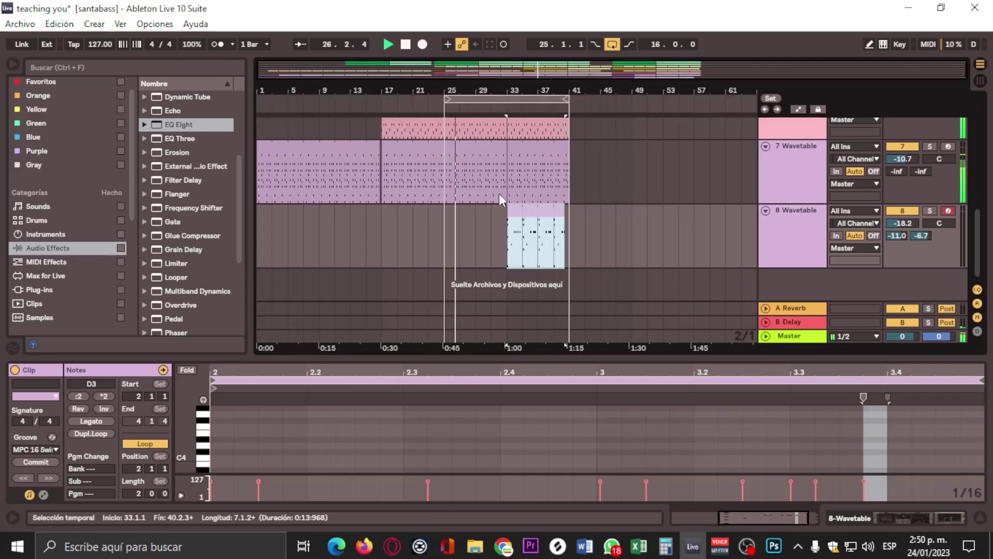
- Hide the clip detail view to enlarge the arrangement
{"action": "scroll", "coordinate": [499, 193], "scroll_direction": "up", "scroll_amount": 6}
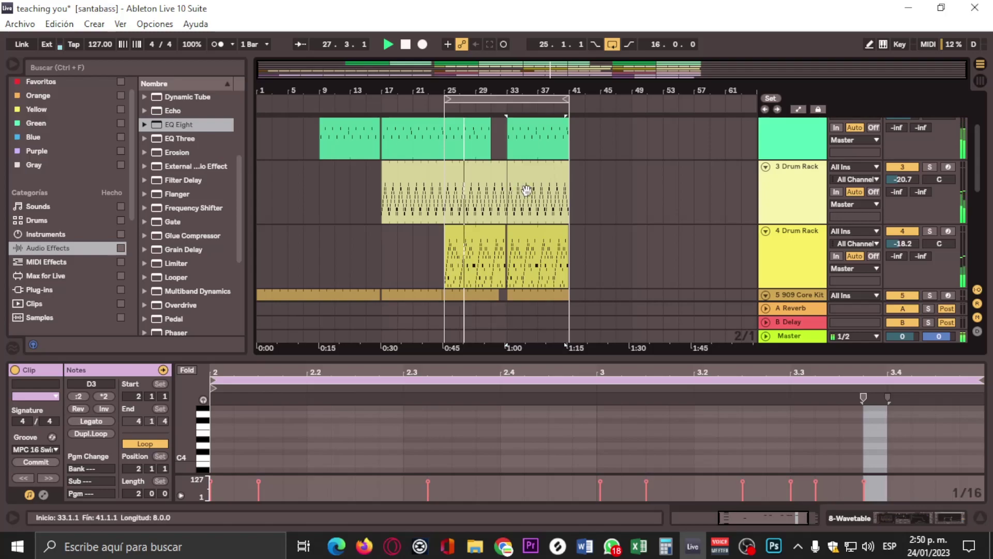
{"action": "scroll", "coordinate": [563, 133], "scroll_direction": "up", "scroll_amount": 4}
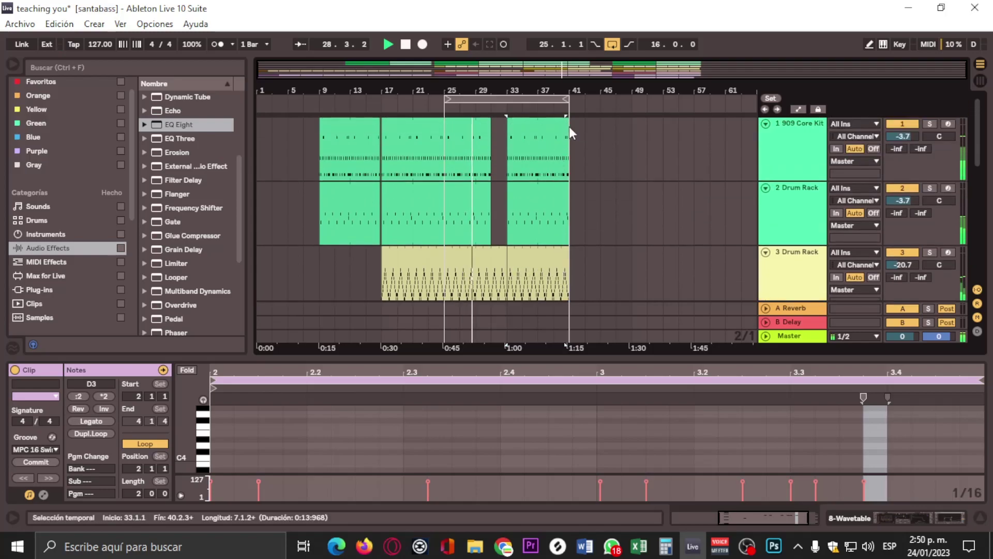
{"action": "scroll", "coordinate": [577, 211], "scroll_direction": "down", "scroll_amount": 3}
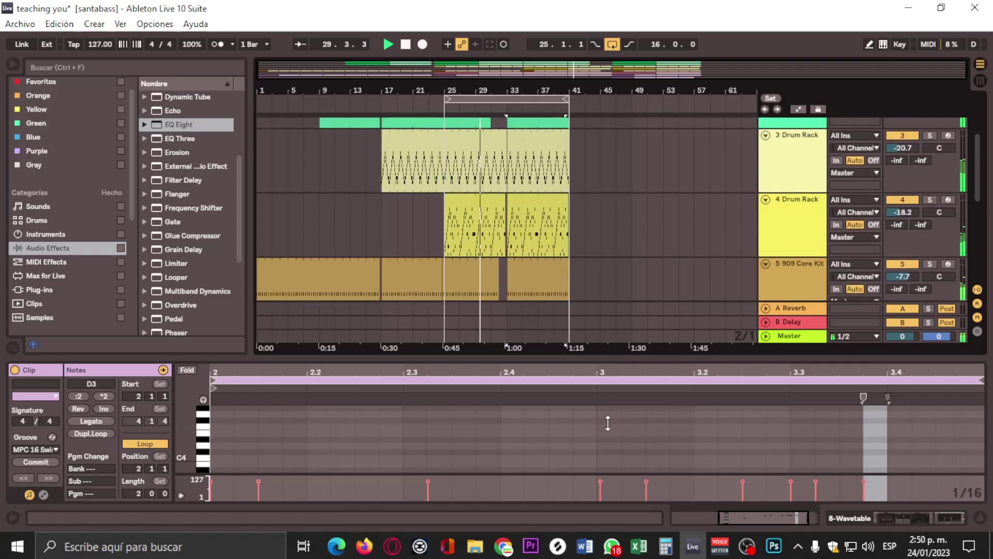
{"action": "key", "text": "ctrl+alt+l"}
- Duplicate the bars 33–41 section across the tracks to bar 41 and extend the loop end to bar 49
{"action": "scroll", "coordinate": [595, 244], "scroll_direction": "up", "scroll_amount": 3}
{"action": "left_click_drag", "start_coordinate": [570, 134], "coordinate": [506, 494]}
{"action": "key", "text": "ctrl+d"}
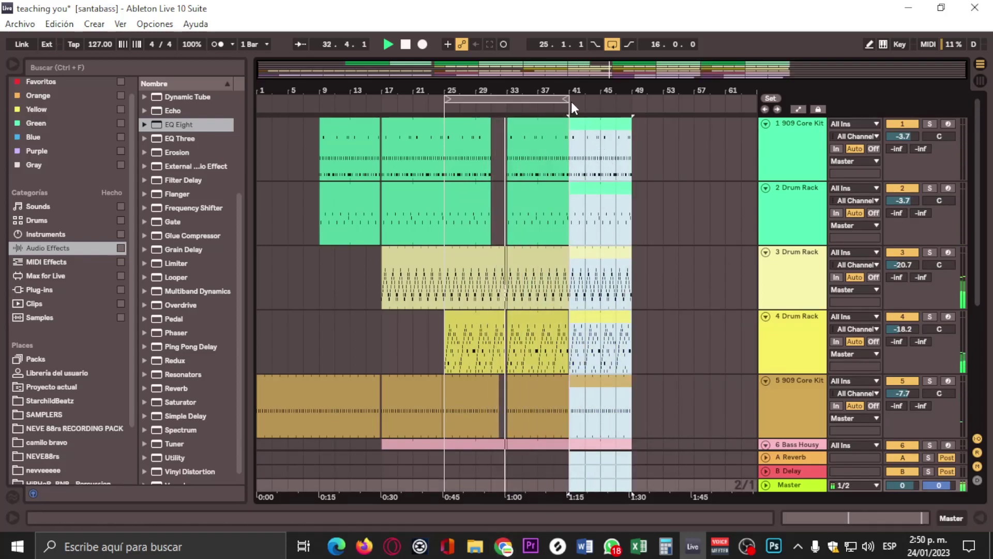
{"action": "left_click_drag", "start_coordinate": [572, 101], "coordinate": [630, 103]}
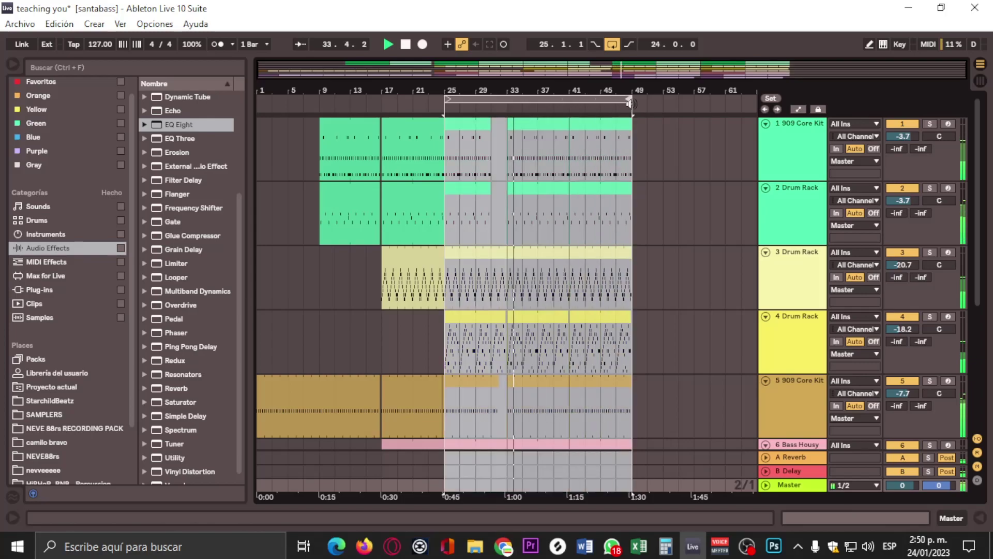
- Try to lengthen the 1 909 Core Kit clip from bar 33 to bar 49, and undo the duplicated section
{"action": "left_click", "coordinate": [560, 128]}
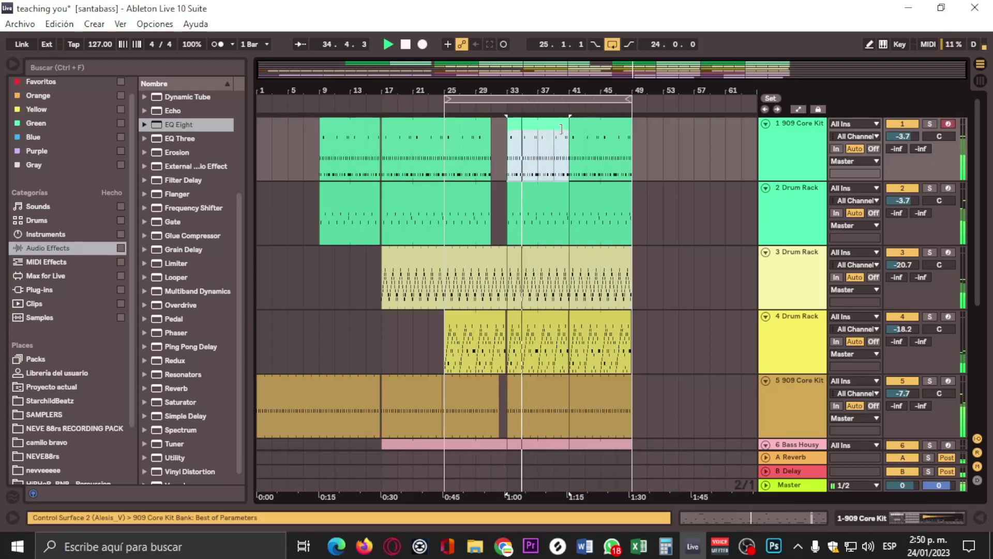
{"action": "left_click_drag", "start_coordinate": [569, 135], "coordinate": [630, 138]}
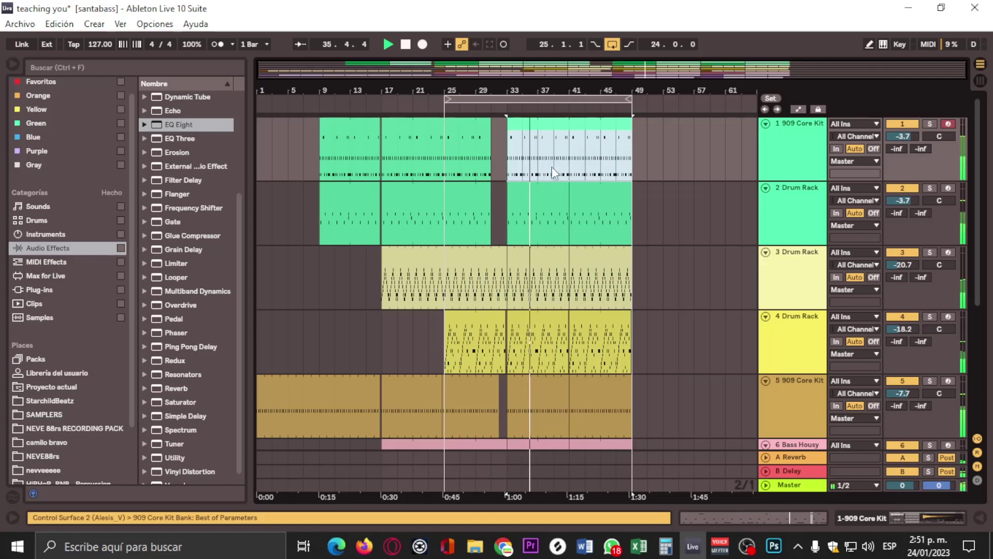
{"action": "left_click", "coordinate": [536, 326], "text": "shift"}
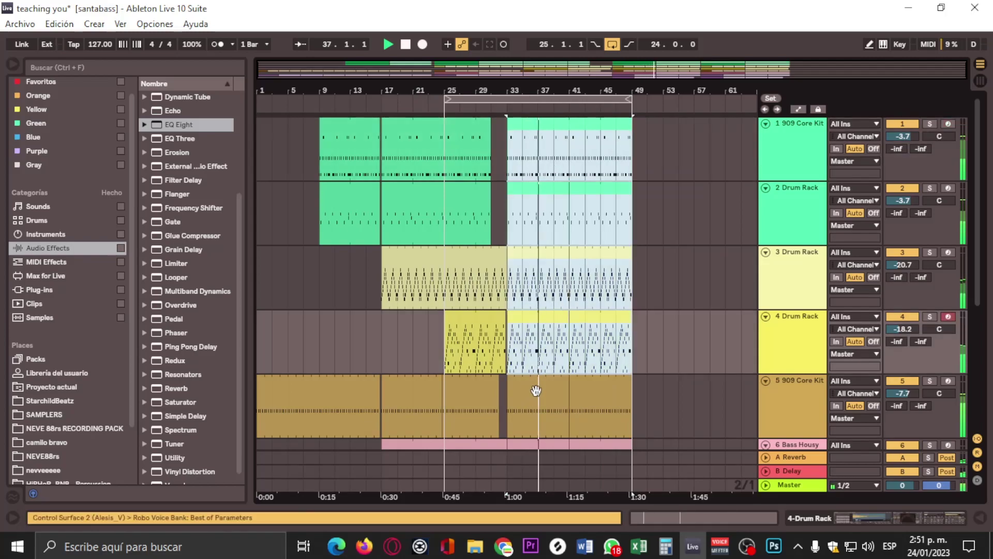
{"action": "left_click", "coordinate": [592, 126]}
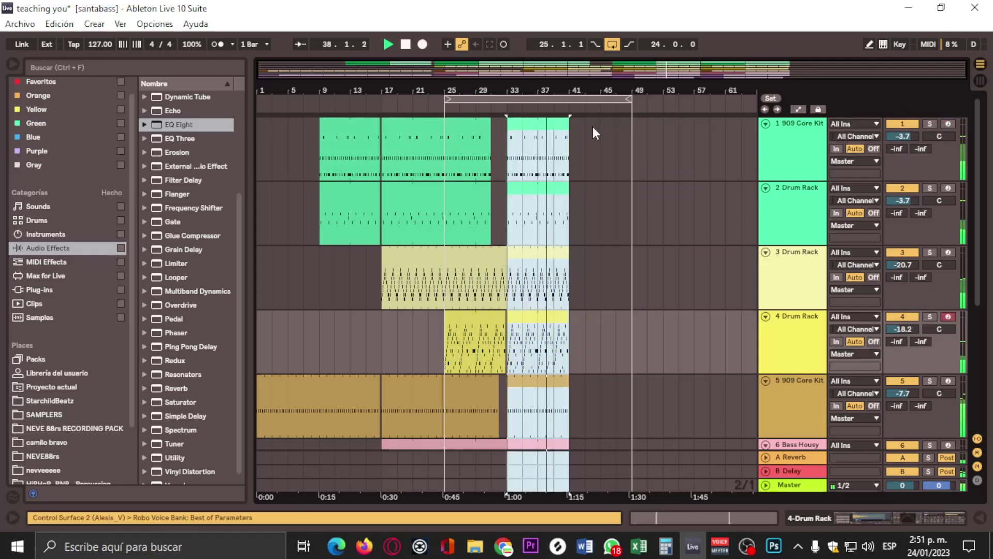
- Lengthen the clips starting at bar 33 on tracks 1, 2, 3, 5, 6 and 7 to bar 49
{"action": "key", "text": "ctrl+d"}
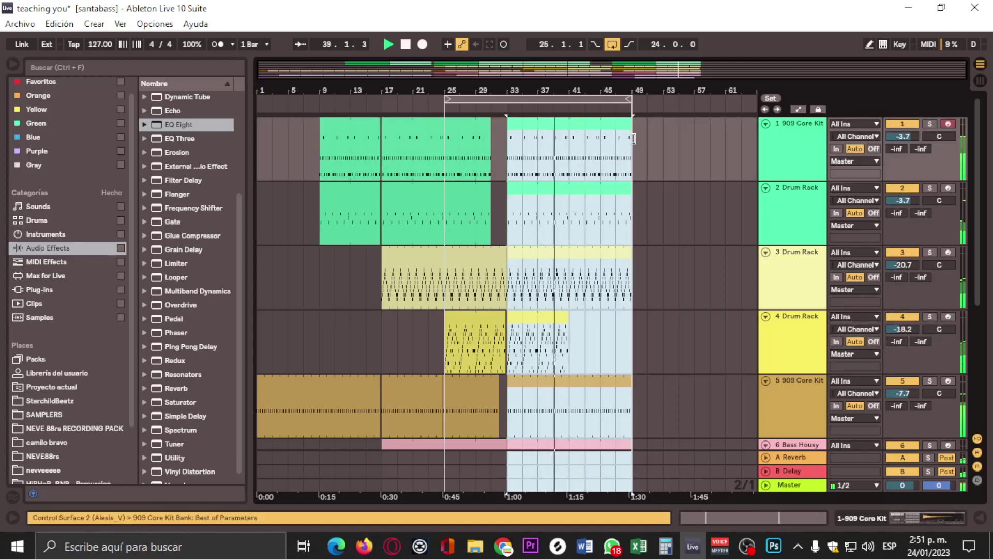
{"action": "left_click", "coordinate": [692, 284]}
{"action": "scroll", "coordinate": [594, 301], "scroll_direction": "down", "scroll_amount": 3}
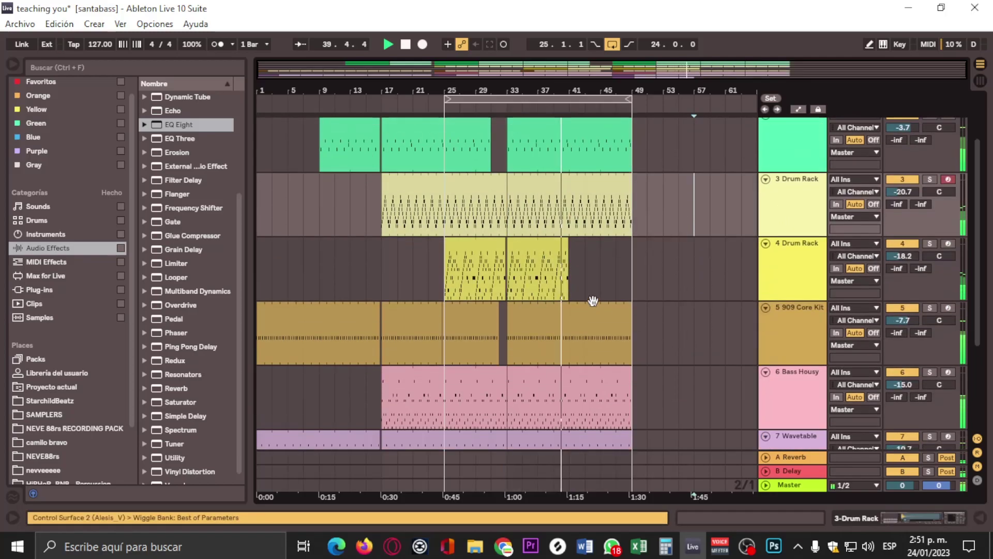
- Duplicate the 4 Drum Rack clip from bar 33 into bars 41–49 and align the two clips to meet at 41.1.1
{"action": "left_click", "coordinate": [550, 252]}
{"action": "key", "text": "ctrl+d"}
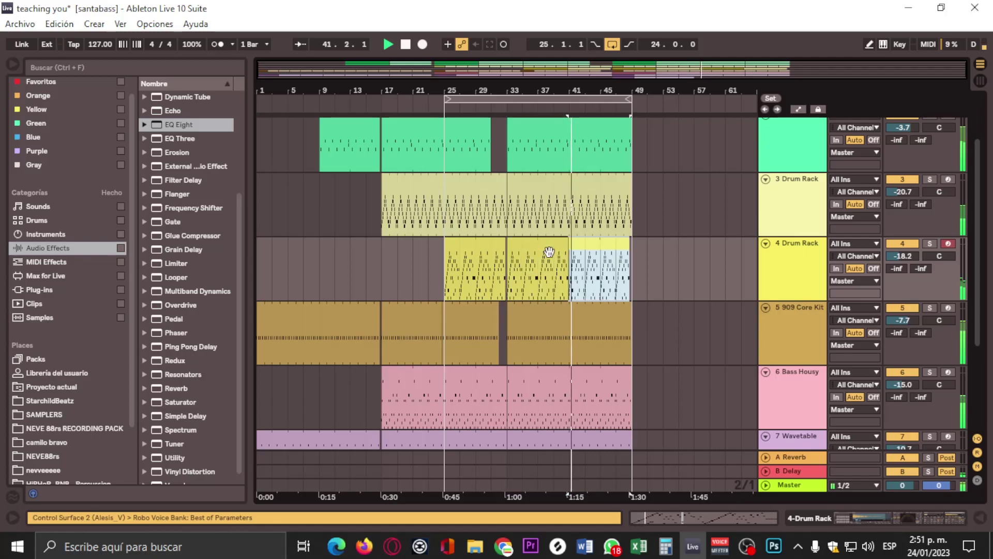
{"action": "scroll", "coordinate": [593, 118], "scroll_direction": "up", "scroll_amount": 5}
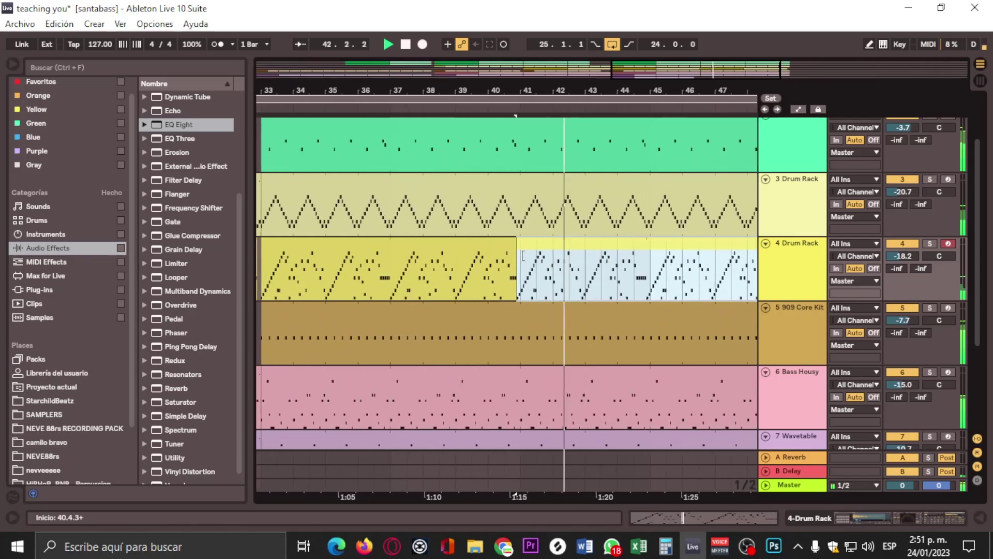
{"action": "left_click_drag", "start_coordinate": [527, 253], "coordinate": [529, 252]}
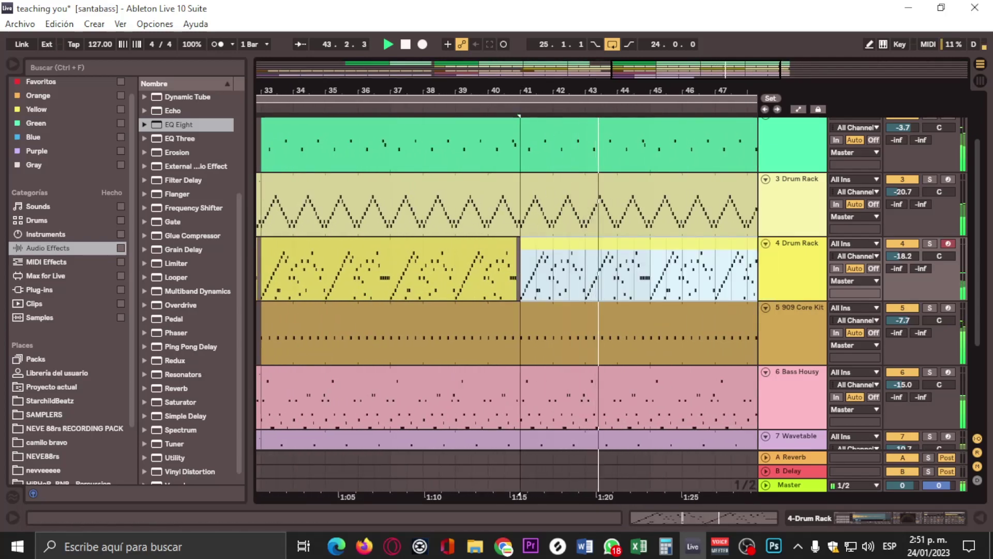
{"action": "scroll", "coordinate": [522, 243], "scroll_direction": "down", "scroll_amount": 4}
{"action": "left_click", "coordinate": [478, 243]}
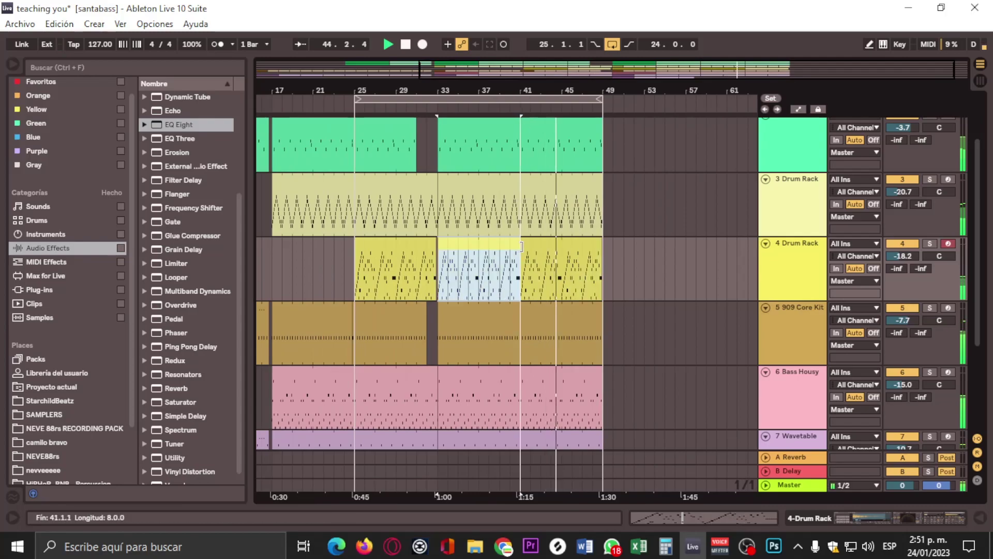
- Select the 8 Wavetable clip at bar 33 and review the extended clips on all tracks
{"action": "scroll", "coordinate": [548, 302], "scroll_direction": "down", "scroll_amount": 3}
{"action": "left_click", "coordinate": [497, 369]}
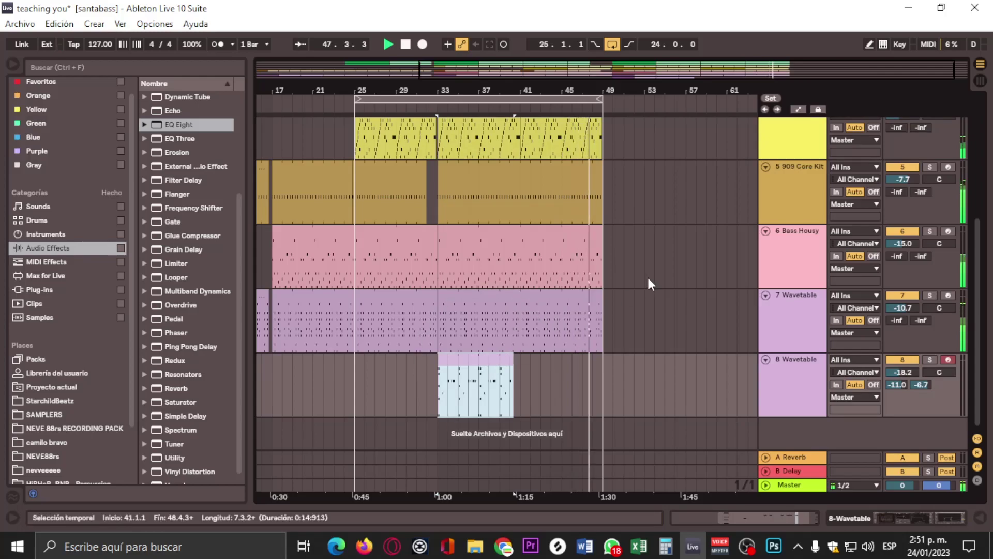
{"action": "scroll", "coordinate": [648, 275], "scroll_direction": "up", "scroll_amount": 4}
{"action": "scroll", "coordinate": [647, 275], "scroll_direction": "down", "scroll_amount": 4}
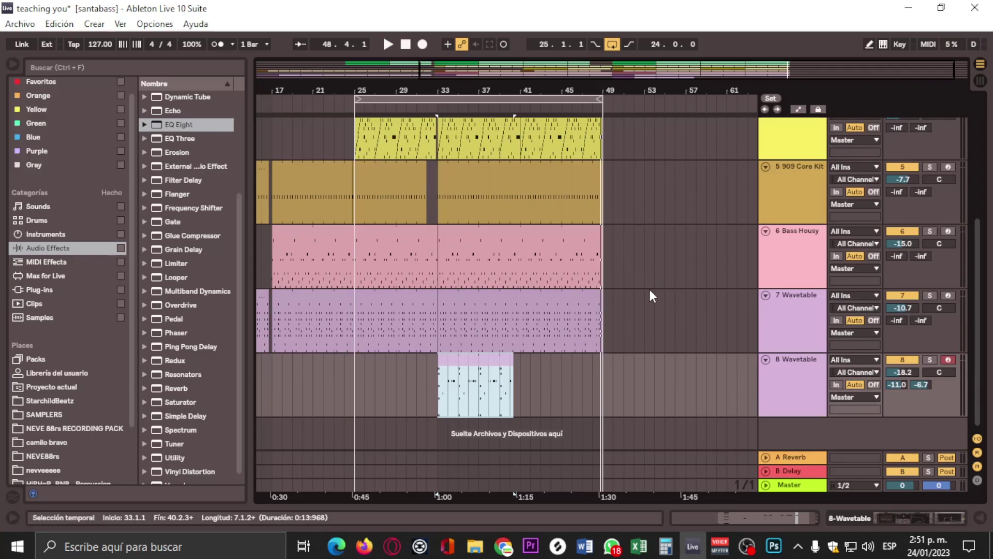
{"action": "scroll", "coordinate": [650, 289], "scroll_direction": "up", "scroll_amount": 4}
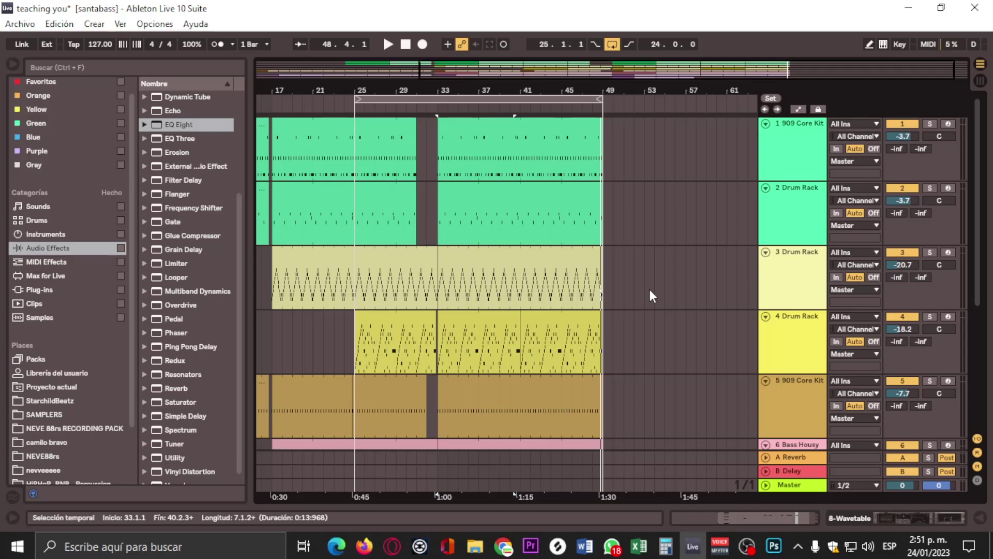
{"action": "scroll", "coordinate": [580, 271], "scroll_direction": "down", "scroll_amount": 4}
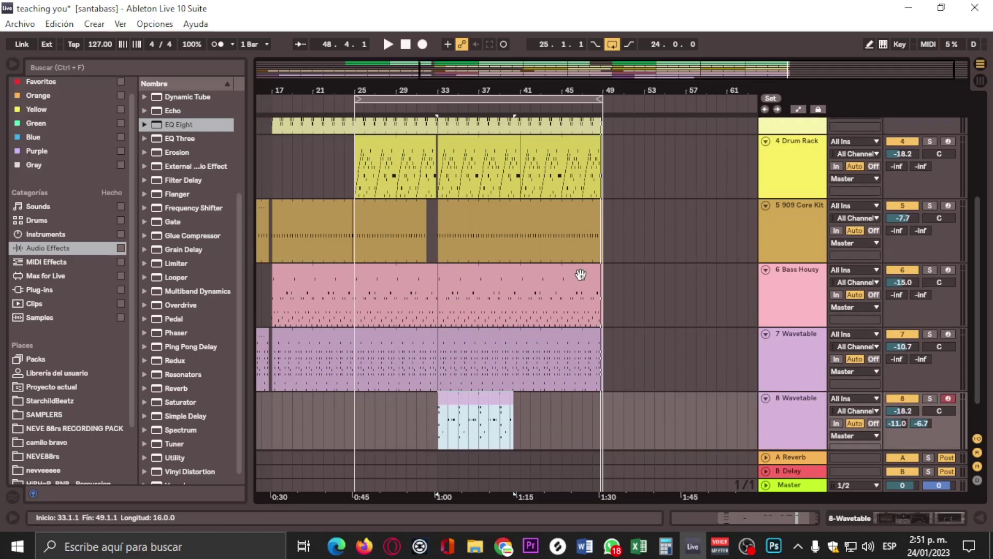
{"action": "scroll", "coordinate": [580, 274], "scroll_direction": "down", "scroll_amount": 1}
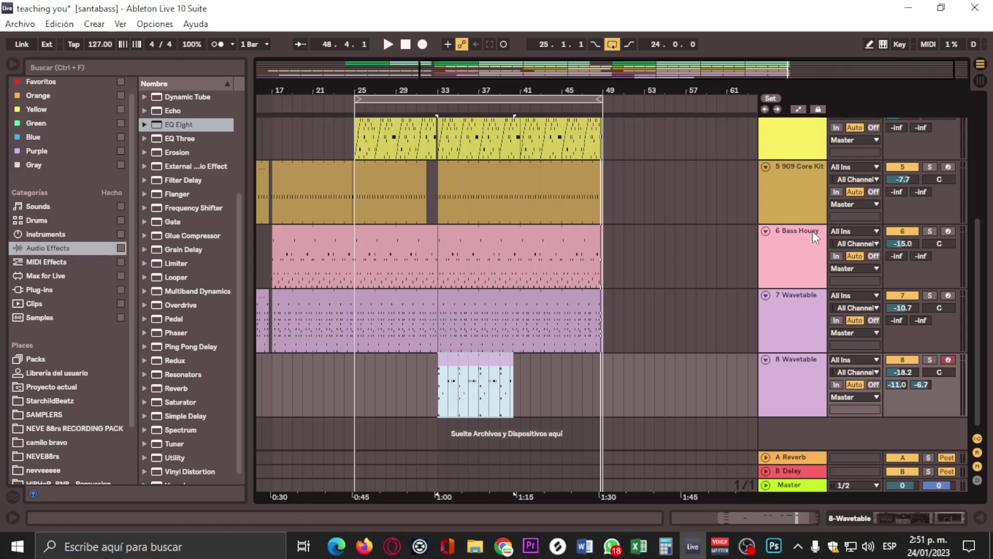
- Insert a MIDI track below 8 Wavetable and expand the Simpler presets among the browser's instruments
{"action": "right_click", "coordinate": [805, 395]}
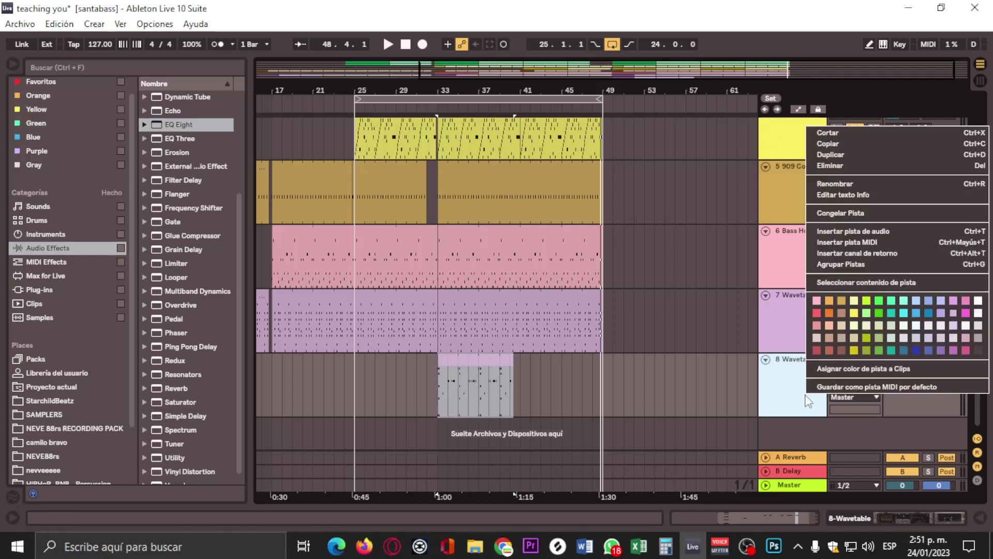
{"action": "left_click", "coordinate": [896, 243]}
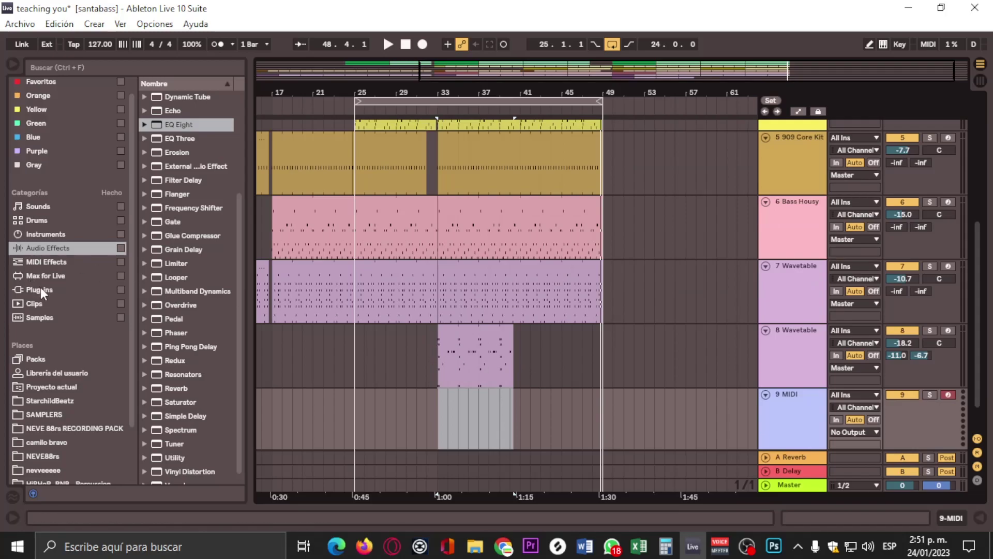
{"action": "left_click", "coordinate": [57, 233]}
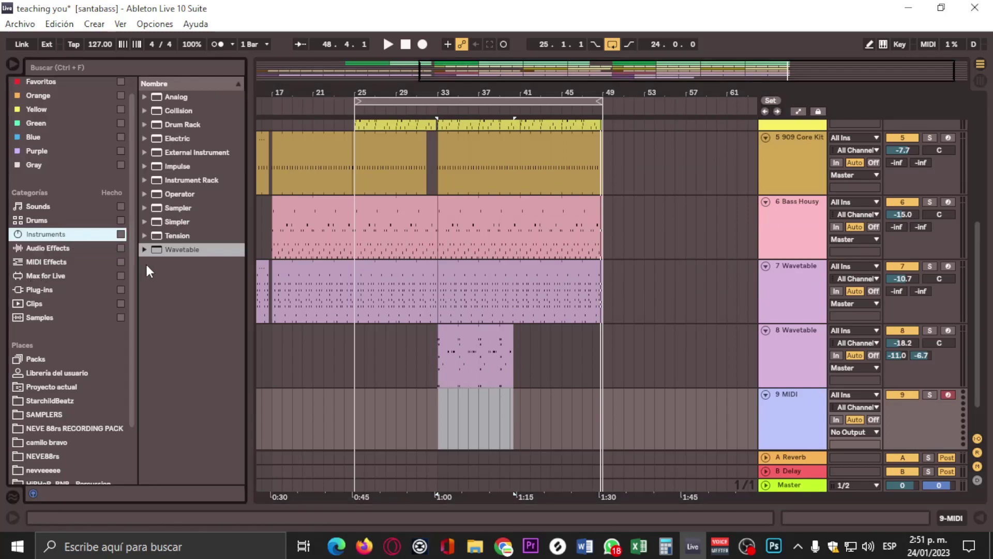
{"action": "left_click", "coordinate": [145, 222]}
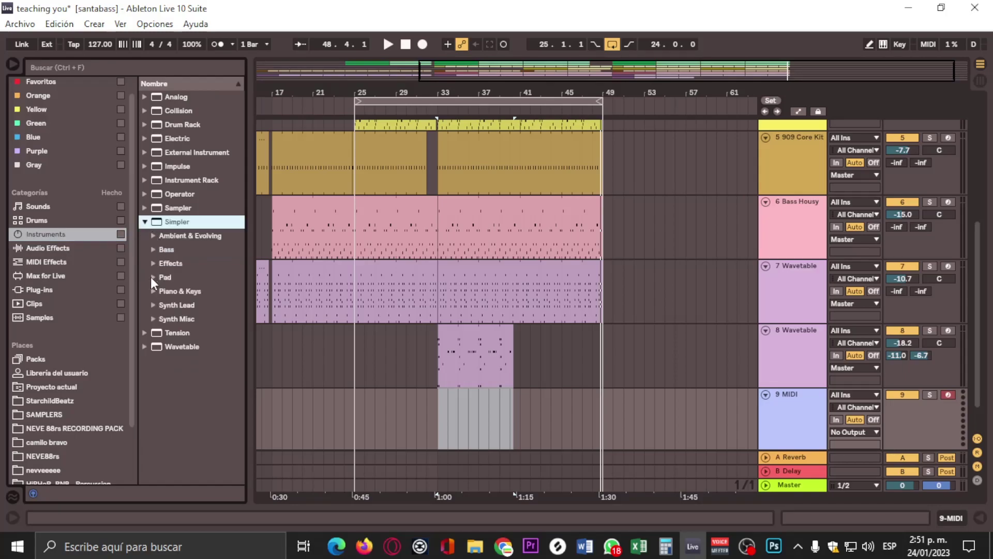
- Move the loop start to bar 33 so it spans bars 33–49, and start playback
{"action": "left_click", "coordinate": [462, 100]}
{"action": "left_click_drag", "start_coordinate": [364, 102], "coordinate": [443, 105]}
{"action": "key", "text": "space"}
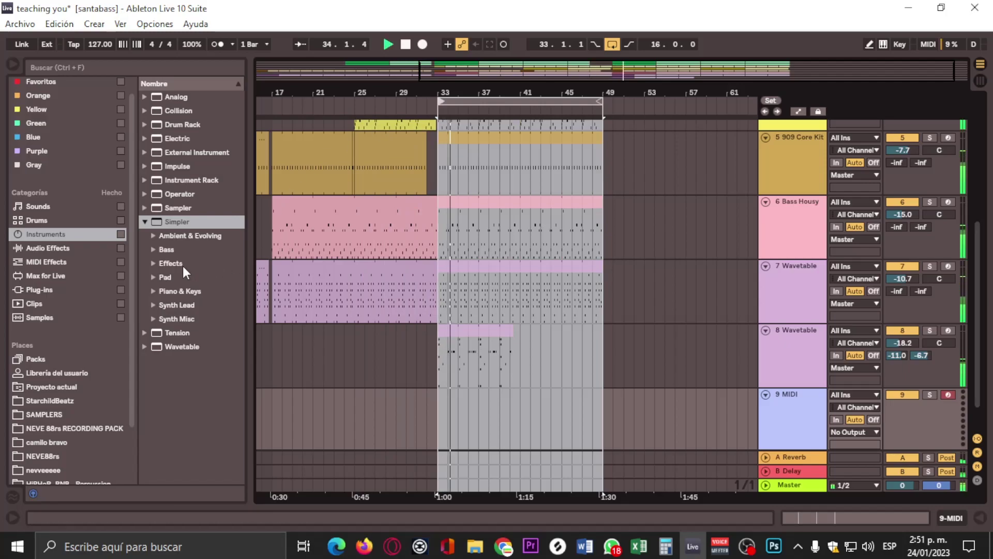
- Audition several Simpler Pad presets and collapse the Pad folder
{"action": "left_click", "coordinate": [152, 278]}
{"action": "left_click", "coordinate": [196, 306]}
{"action": "left_click", "coordinate": [201, 320]}
{"action": "left_click", "coordinate": [204, 345]}
{"action": "left_click", "coordinate": [208, 375]}
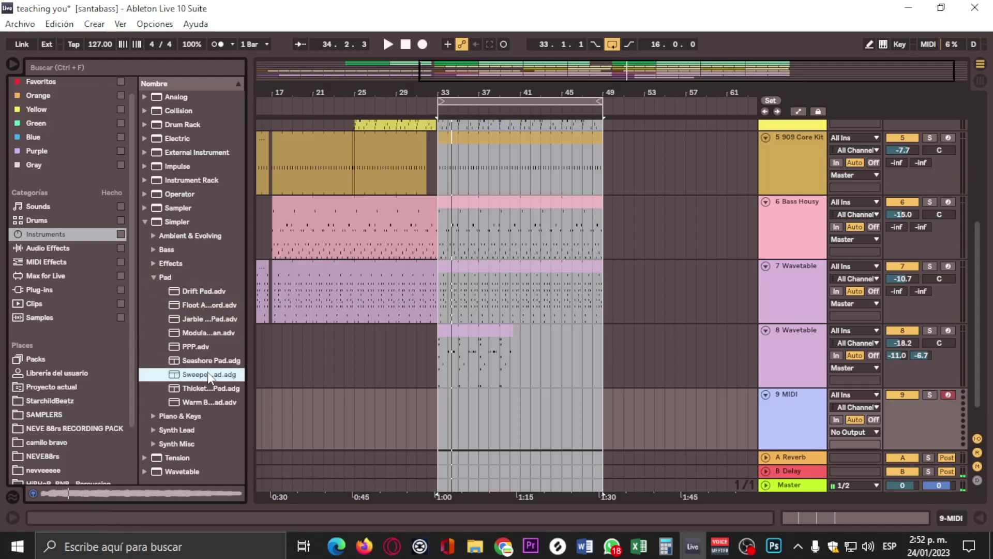
{"action": "left_click", "coordinate": [153, 278]}
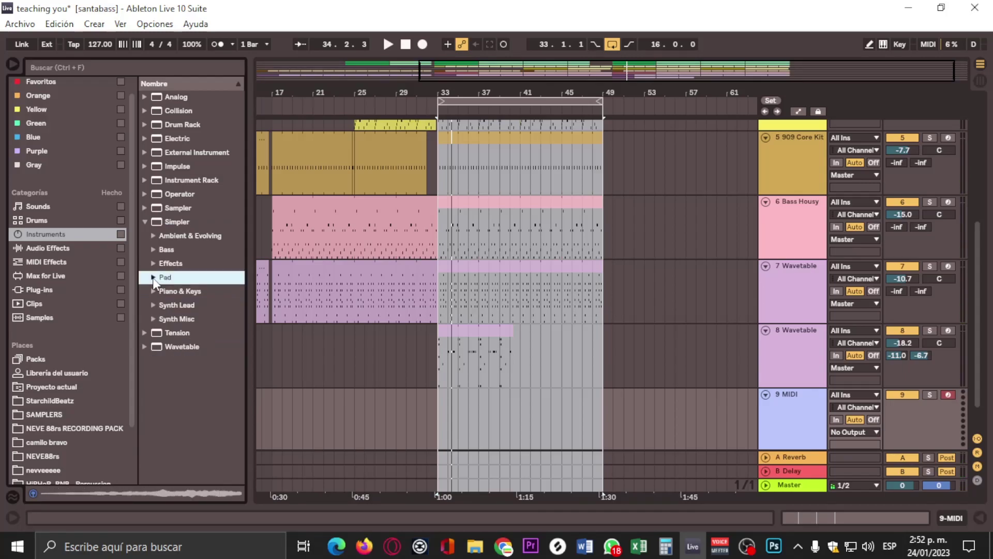
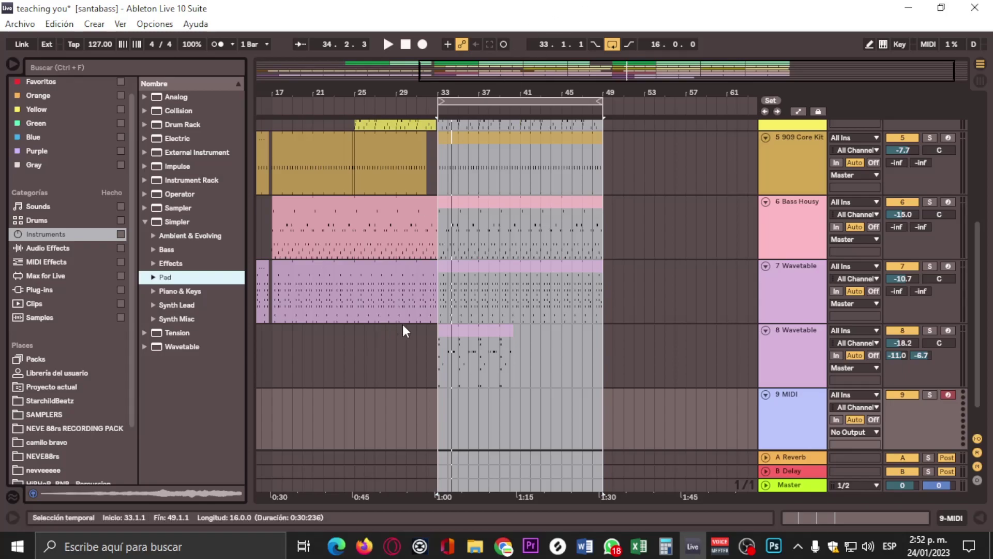
- Select the loop region spanning bars 33–49 and play it briefly
{"action": "scroll", "coordinate": [771, 307], "scroll_direction": "down", "scroll_amount": 2}
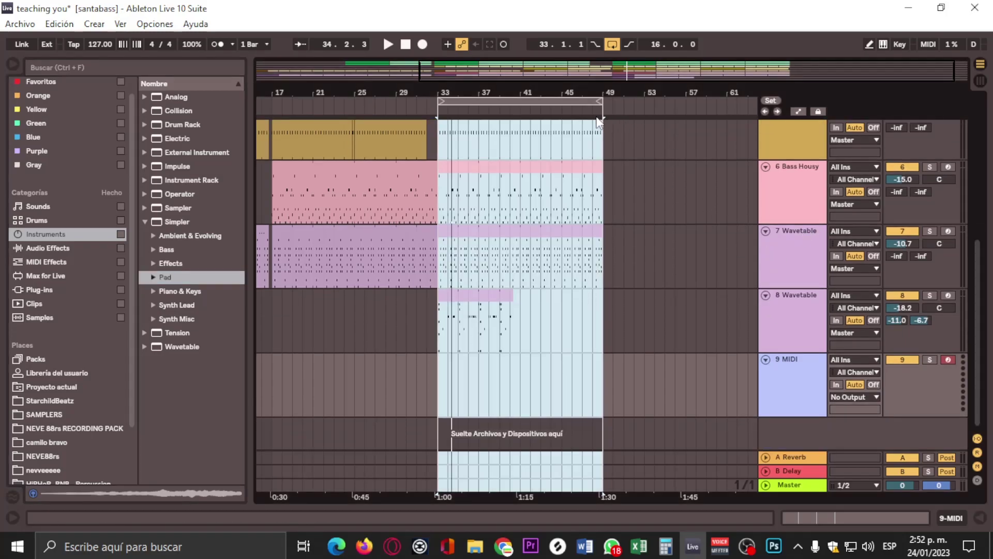
{"action": "left_click", "coordinate": [582, 102]}
{"action": "key", "text": "space"}
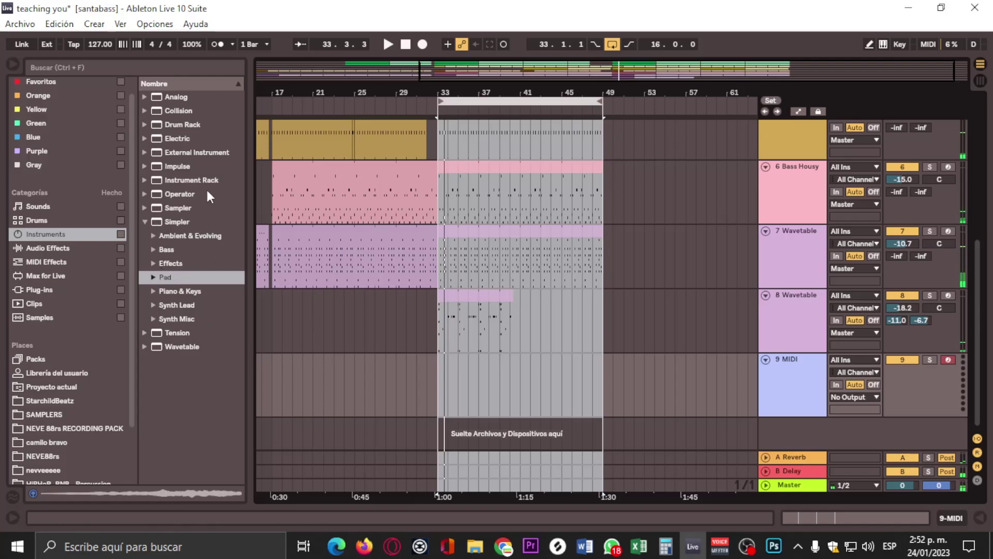
- Expand Operator's Pad presets and audition sounds from the start of the list to the Glass pads
{"action": "left_click", "coordinate": [144, 194]}
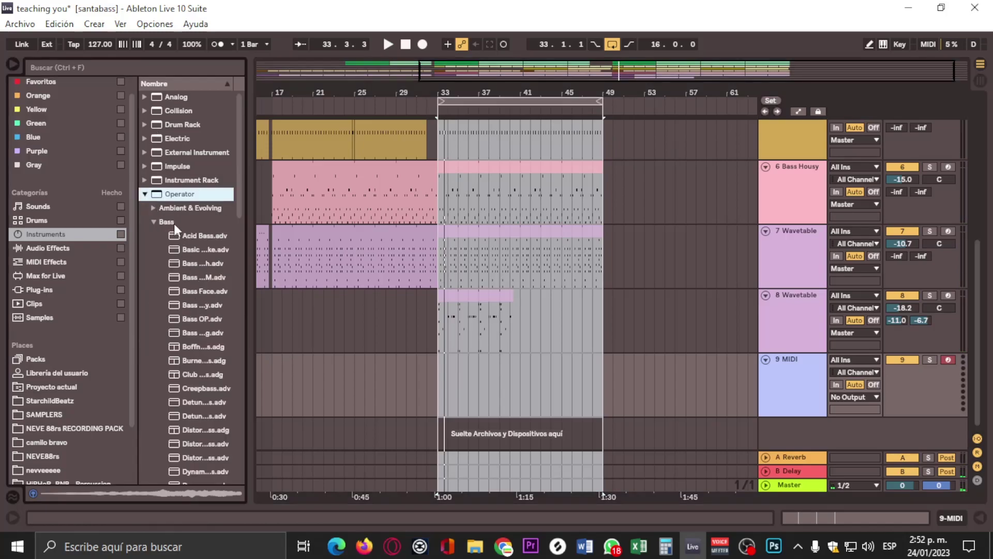
{"action": "left_click", "coordinate": [156, 219]}
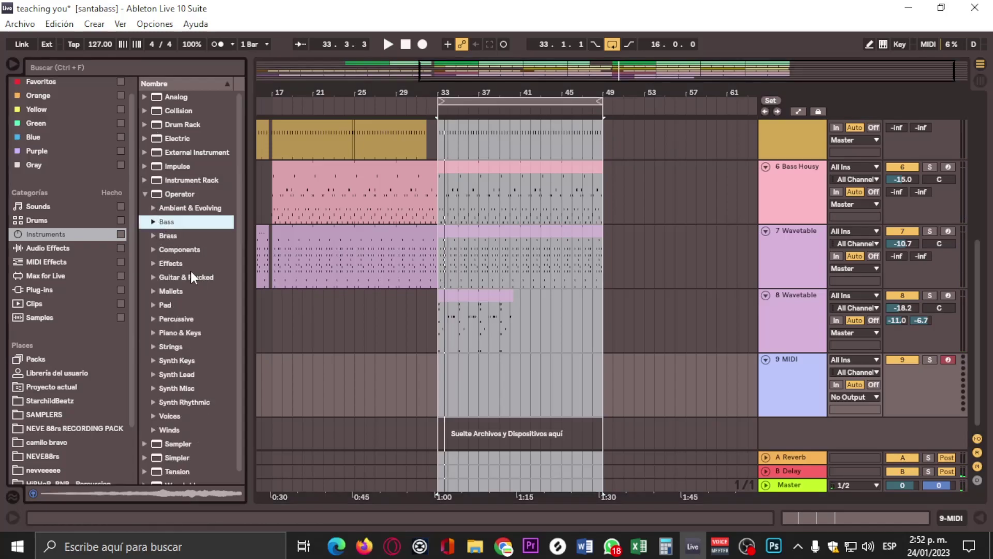
{"action": "left_click", "coordinate": [153, 305]}
{"action": "left_click", "coordinate": [197, 360]}
{"action": "left_click", "coordinate": [214, 420]}
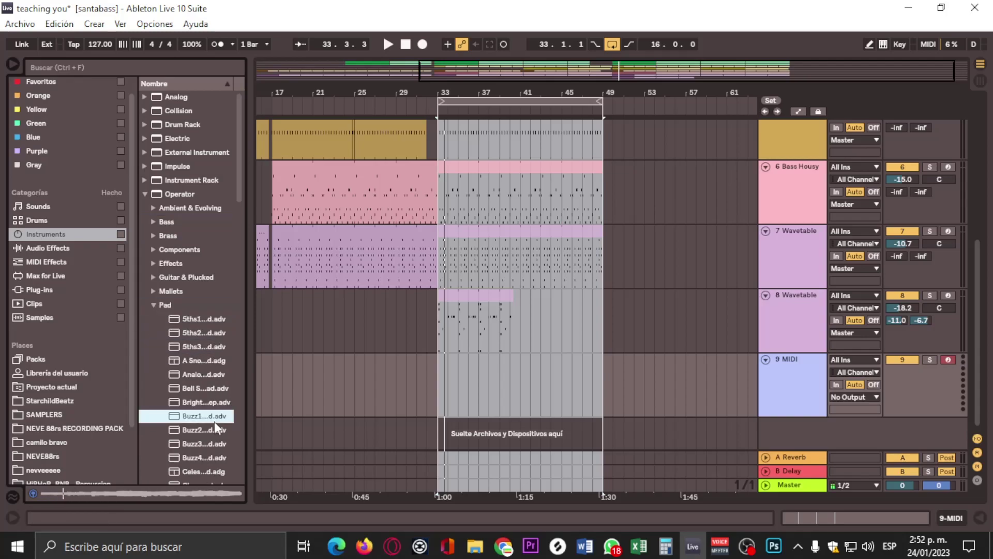
{"action": "scroll", "coordinate": [200, 386], "scroll_direction": "down", "scroll_amount": 3}
{"action": "left_click", "coordinate": [199, 403]}
{"action": "left_click", "coordinate": [199, 442]}
{"action": "left_click", "coordinate": [201, 456]}
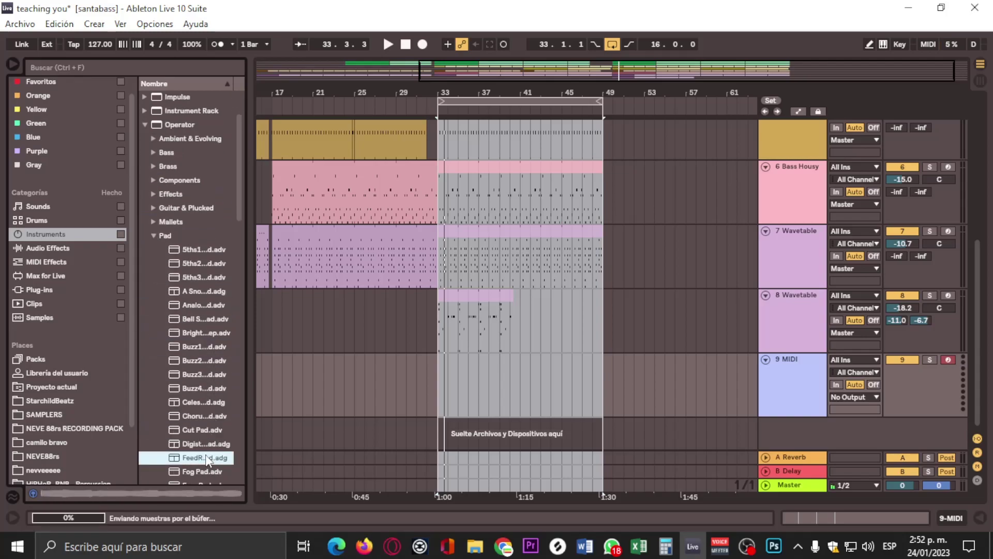
{"action": "scroll", "coordinate": [203, 435], "scroll_direction": "down", "scroll_amount": 2}
{"action": "left_click", "coordinate": [204, 416]}
{"action": "left_click", "coordinate": [206, 440]}
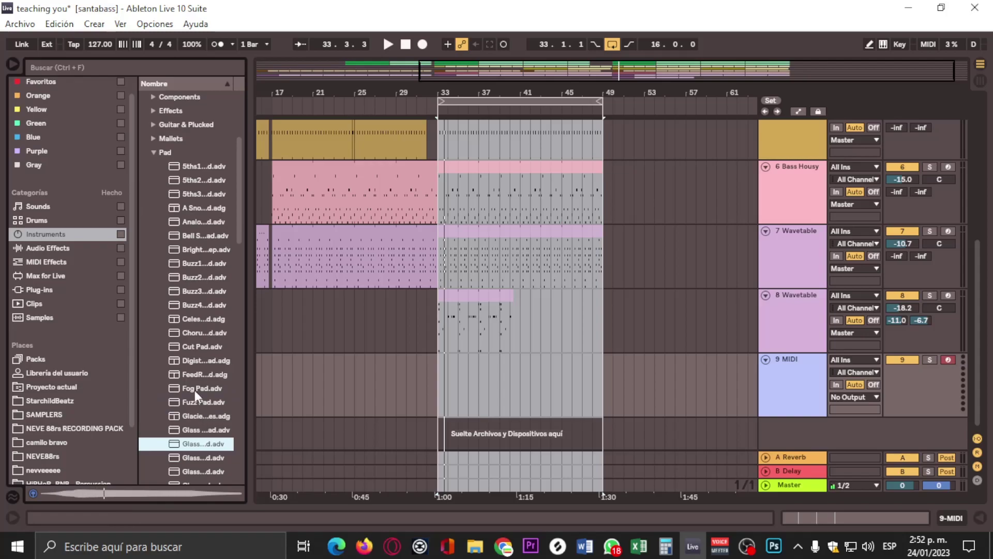
- Audition further Operator pads, from the Glass presets through June, Marty, Muted and Nasal
{"action": "scroll", "coordinate": [194, 393], "scroll_direction": "down", "scroll_amount": 3}
{"action": "left_click", "coordinate": [201, 429]}
{"action": "scroll", "coordinate": [200, 419], "scroll_direction": "down", "scroll_amount": 3}
{"action": "left_click", "coordinate": [200, 429]}
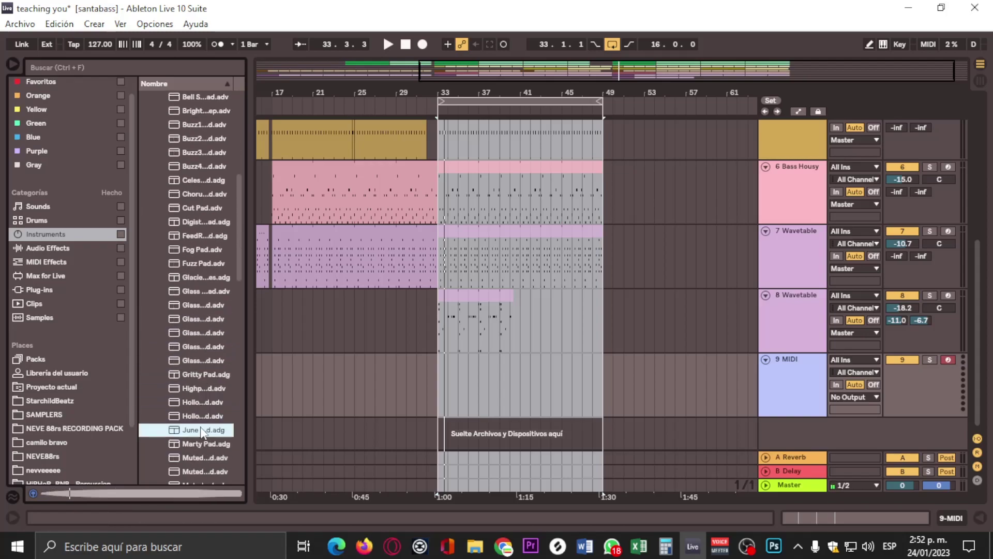
{"action": "left_click", "coordinate": [204, 443]}
{"action": "left_click", "coordinate": [207, 459]}
{"action": "scroll", "coordinate": [209, 445], "scroll_direction": "down", "scroll_amount": 3}
{"action": "left_click", "coordinate": [200, 403]}
{"action": "left_click", "coordinate": [204, 431]}
{"action": "left_click", "coordinate": [204, 443]}
{"action": "left_click", "coordinate": [210, 458]}
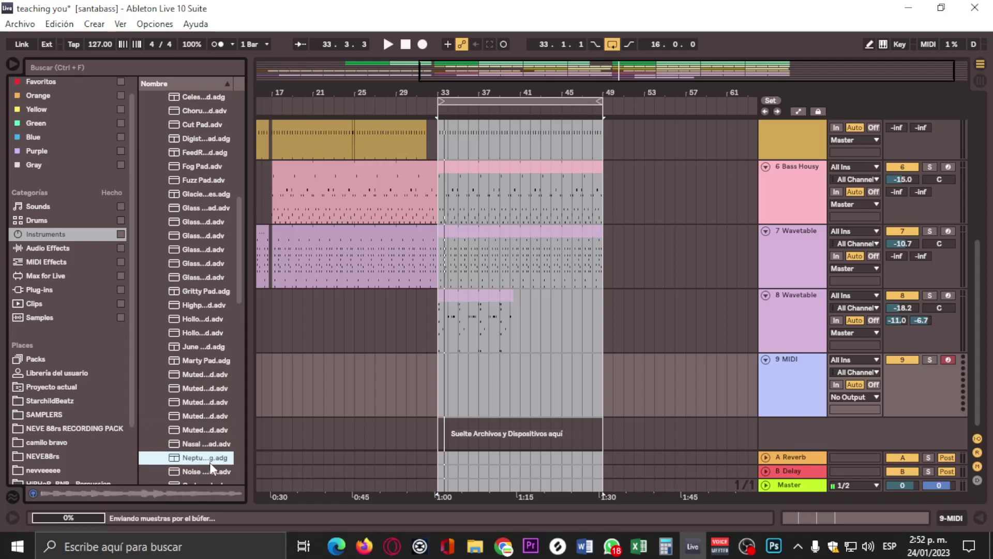
- Audition the Operator pads from Noise and Padstyle down to the Slow and Snow presets
{"action": "scroll", "coordinate": [197, 417], "scroll_direction": "down", "scroll_amount": 3}
{"action": "left_click", "coordinate": [196, 375]}
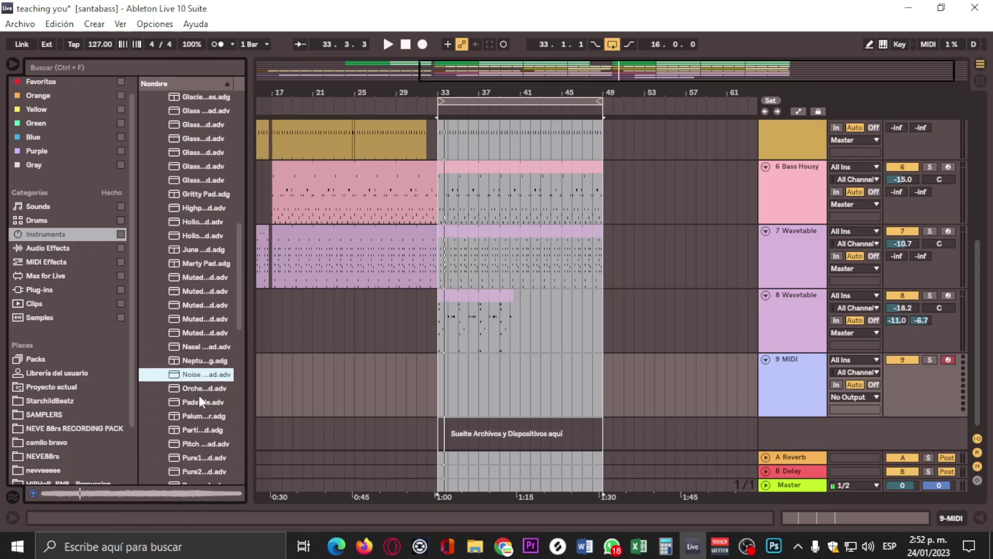
{"action": "left_click", "coordinate": [191, 362]}
{"action": "left_click", "coordinate": [192, 373]}
{"action": "left_click", "coordinate": [202, 402]}
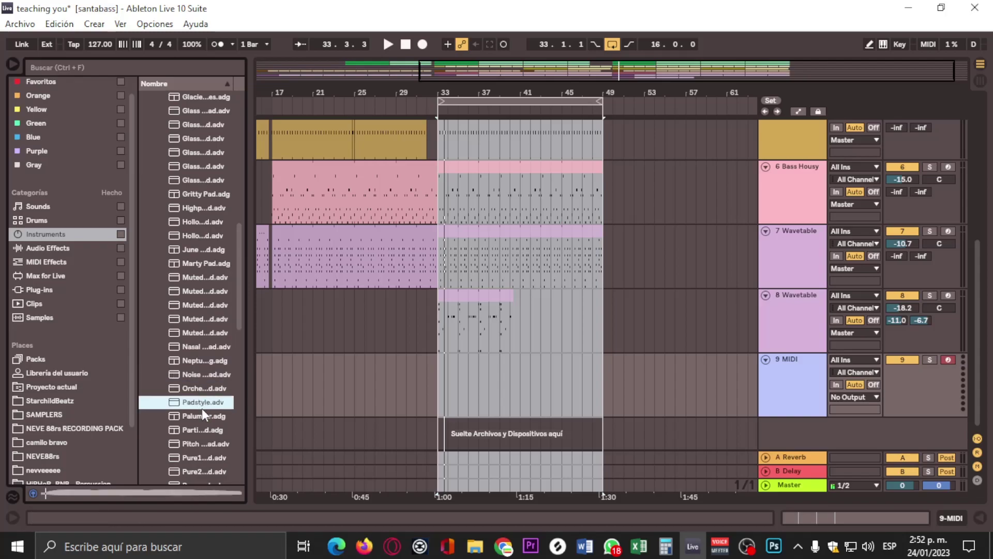
{"action": "left_click", "coordinate": [205, 429]}
{"action": "left_click", "coordinate": [206, 444]}
{"action": "left_click", "coordinate": [206, 458]}
{"action": "left_click", "coordinate": [204, 471]}
{"action": "scroll", "coordinate": [194, 414], "scroll_direction": "down", "scroll_amount": 3}
{"action": "left_click", "coordinate": [201, 415]}
{"action": "left_click", "coordinate": [204, 430]}
{"action": "left_click", "coordinate": [205, 444]}
- Load the Operator preset Slow Sweep Pad onto the 9 MIDI track
{"action": "left_click", "coordinate": [206, 430]}
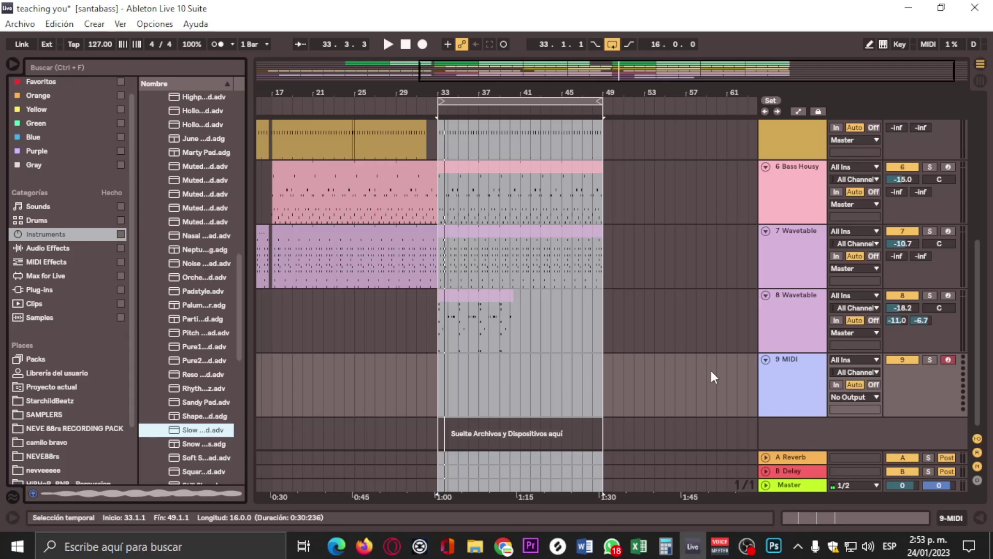
{"action": "left_click", "coordinate": [180, 428]}
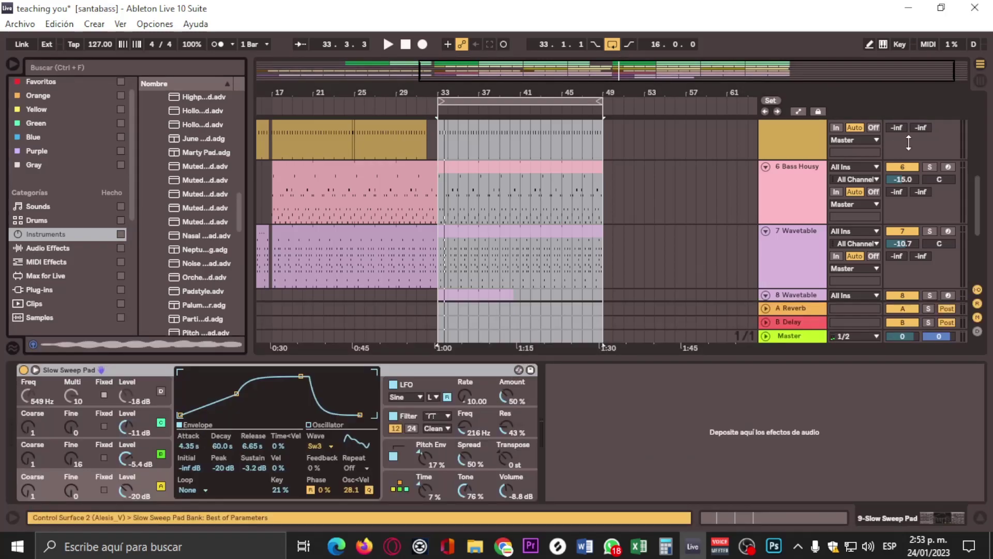
{"action": "scroll", "coordinate": [679, 221], "scroll_direction": "down", "scroll_amount": 3}
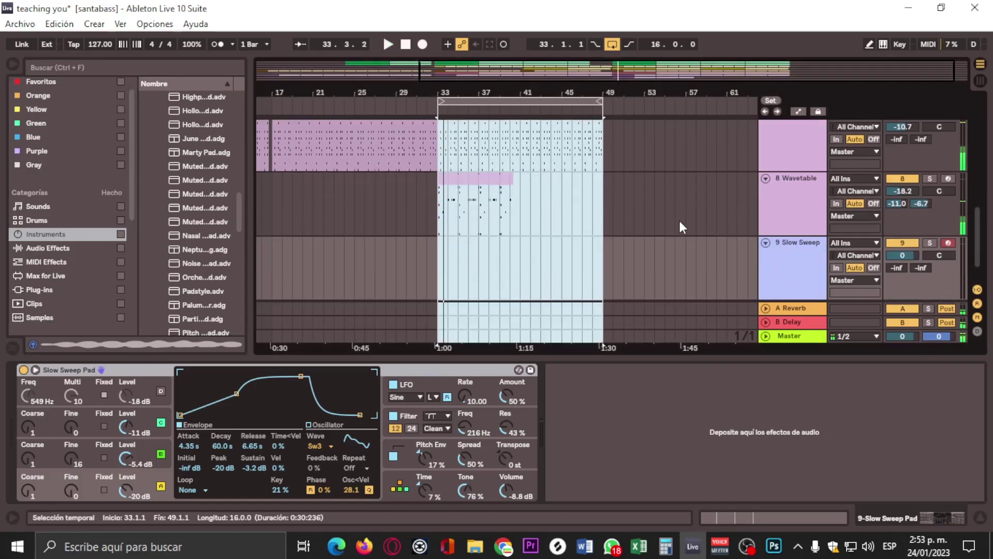
- Create an empty MIDI clip in the first Session view slot of 9 Slow Sweep Pad
{"action": "left_click", "coordinate": [980, 82]}
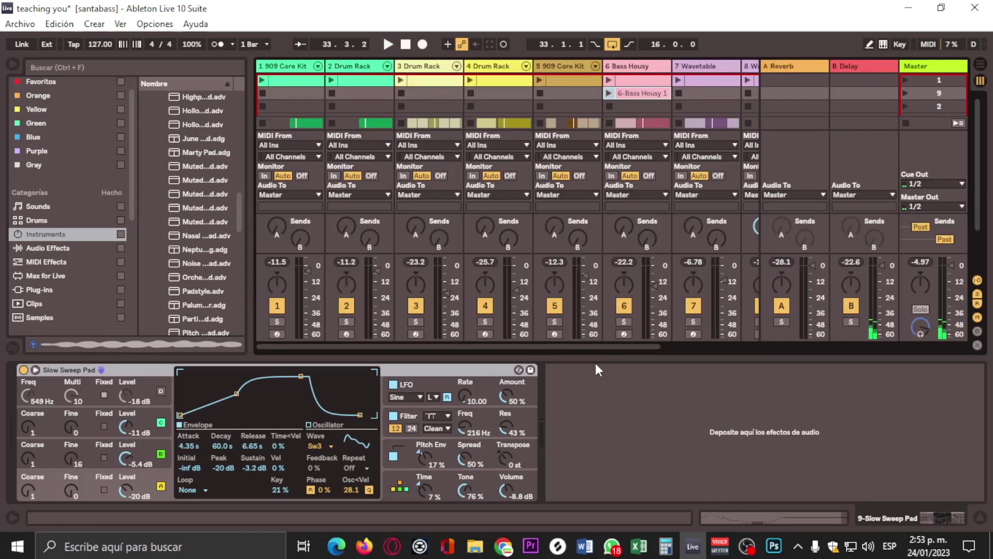
{"action": "left_click_drag", "start_coordinate": [601, 348], "coordinate": [759, 350]}
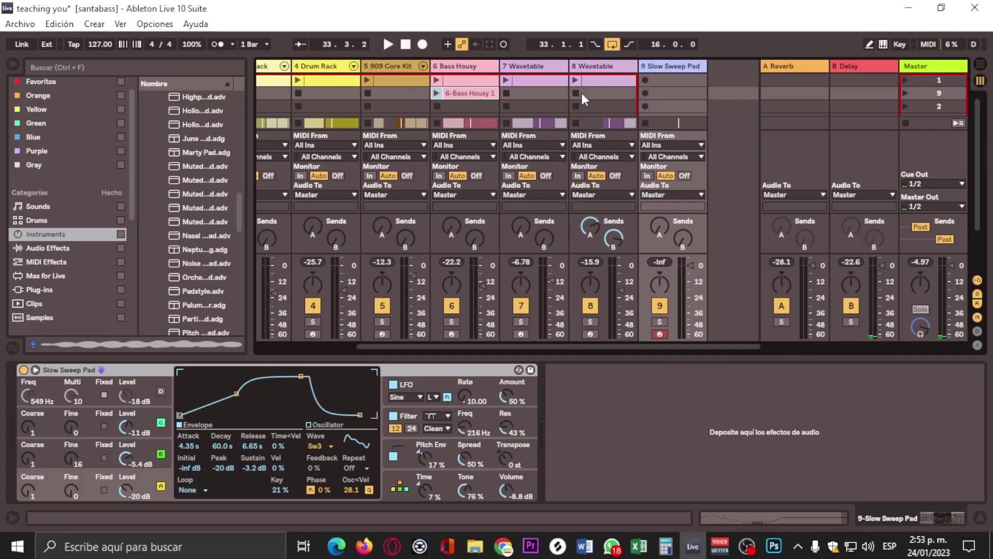
{"action": "double_click", "coordinate": [661, 80]}
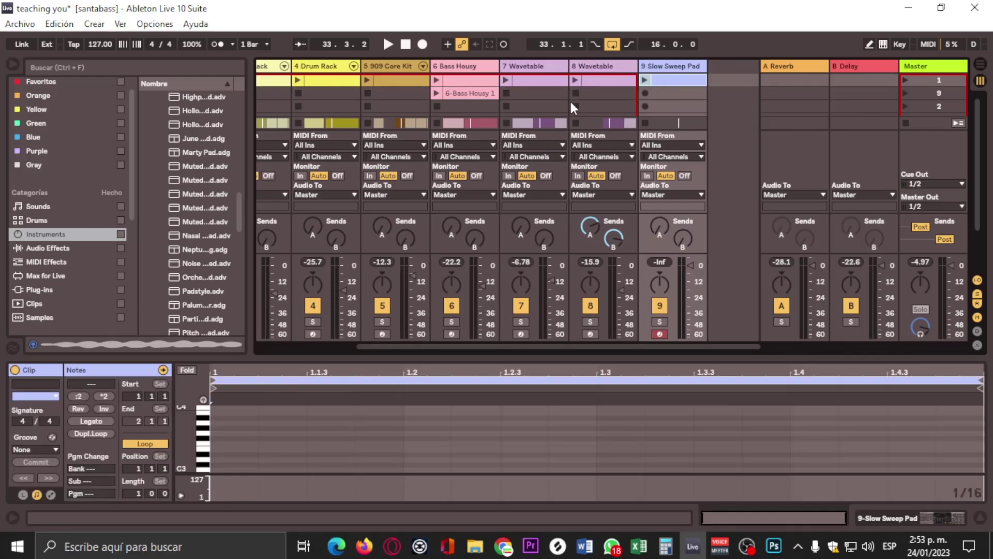
- Show the first 7 Wavetable clip in an enlarged note editor and copy it over the empty clip on 9 Slow Sweep Pad
{"action": "left_click", "coordinate": [526, 84]}
{"action": "left_click_drag", "start_coordinate": [434, 353], "coordinate": [452, 194]}
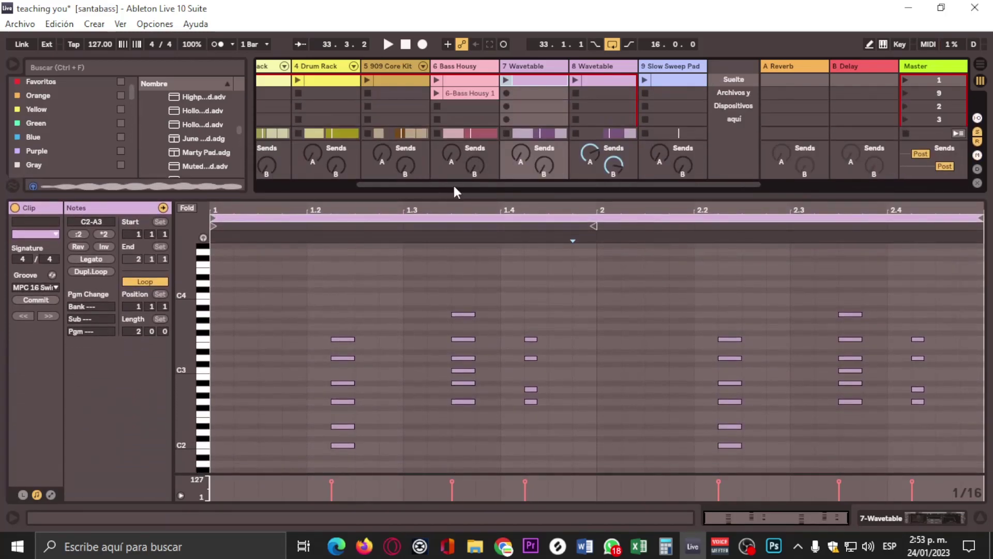
{"action": "scroll", "coordinate": [505, 184], "scroll_direction": "left", "scroll_amount": 2}
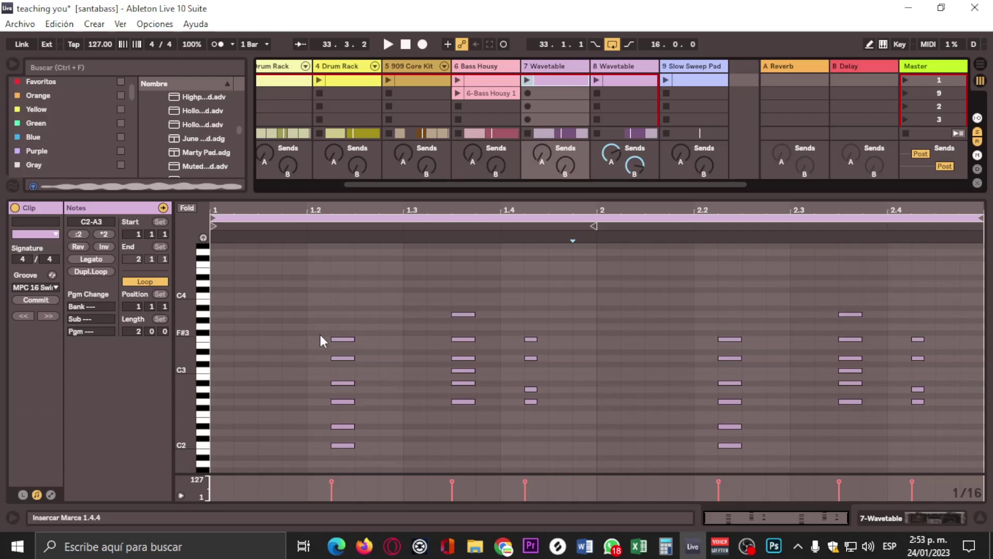
{"action": "left_click_drag", "start_coordinate": [212, 318], "coordinate": [393, 453]}
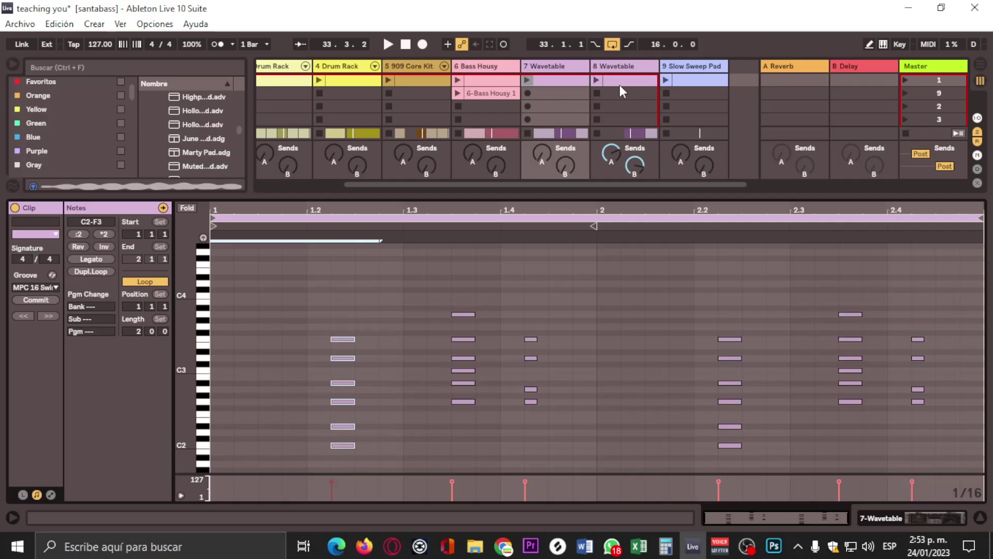
{"action": "left_click", "coordinate": [552, 83]}
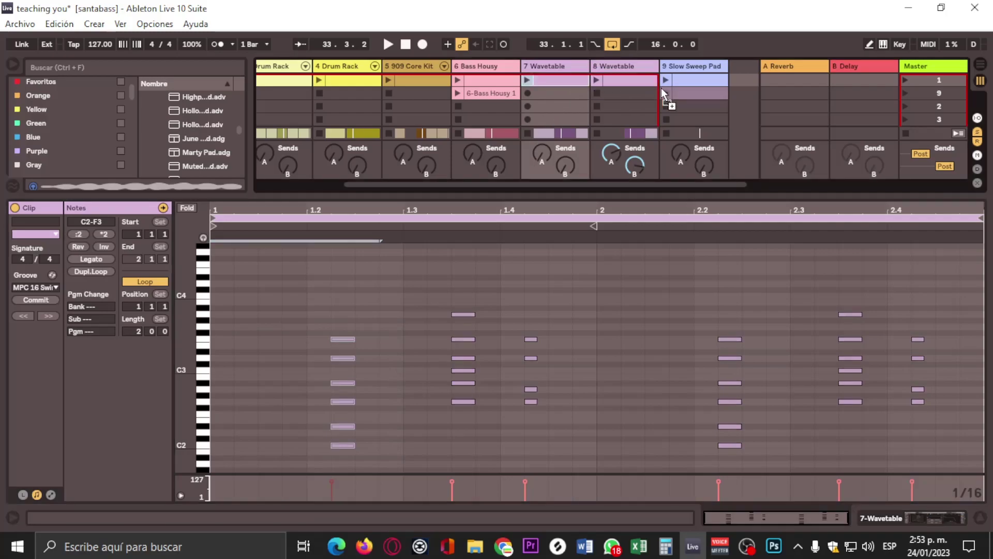
{"action": "left_click", "coordinate": [693, 82]}
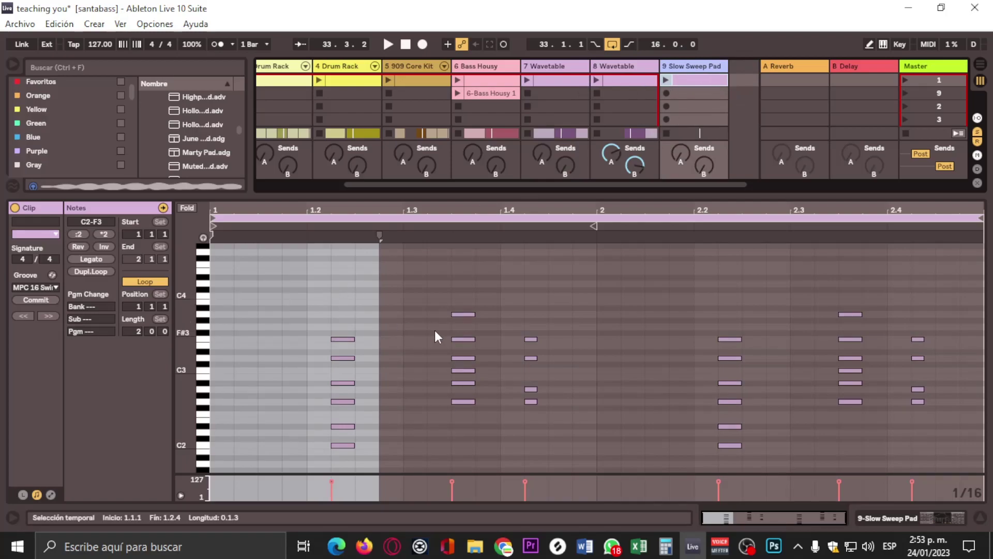
- Select the copied clip's notes after the first chord and launch the clip
{"action": "left_click_drag", "start_coordinate": [411, 272], "coordinate": [983, 443]}
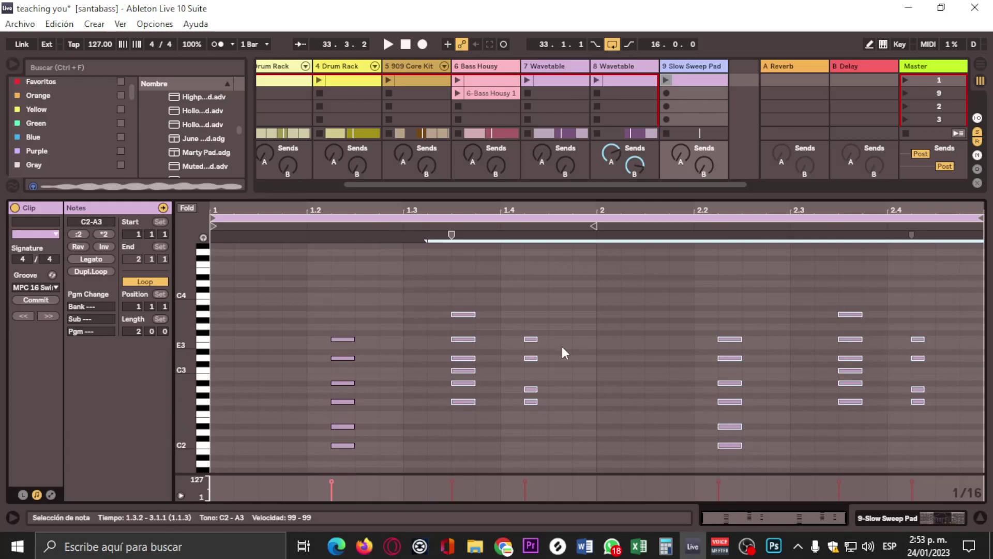
{"action": "key", "text": "space"}
{"action": "left_click", "coordinate": [667, 79]}
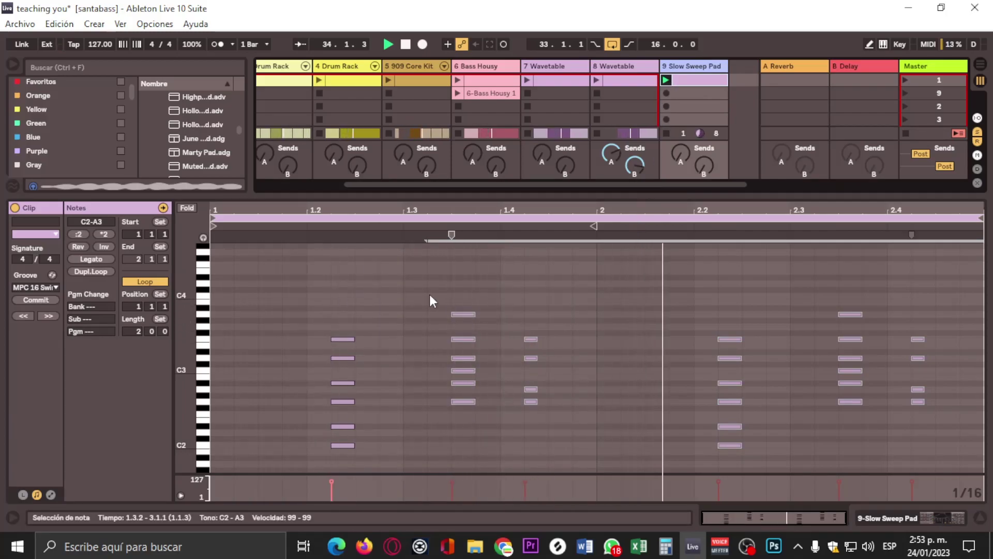
- Delete the second and third chords in both bars of the 9 Slow Sweep Pad clip
{"action": "left_click_drag", "start_coordinate": [420, 288], "coordinate": [567, 409]}
{"action": "key", "text": "Delete"}
{"action": "left_click_drag", "start_coordinate": [817, 300], "coordinate": [950, 410]}
{"action": "key", "text": "Delete"}
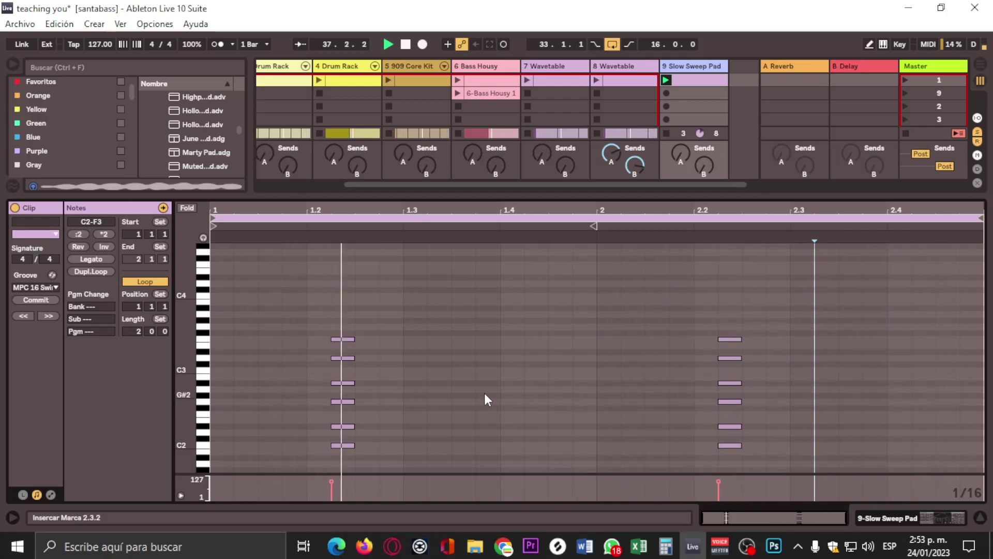
- Try lengthening the first chord of the 9 Slow Sweep Pad clip to 1.3.1, and restore its one-sixteenth length
{"action": "left_click_drag", "start_coordinate": [405, 309], "coordinate": [329, 464]}
{"action": "left_click_drag", "start_coordinate": [348, 357], "coordinate": [407, 359]}
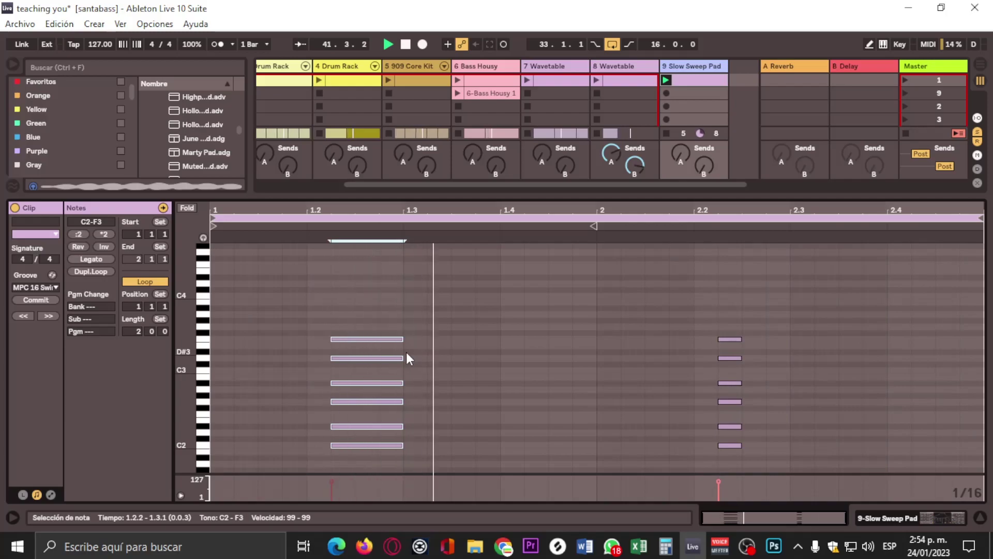
{"action": "left_click", "coordinate": [404, 347]}
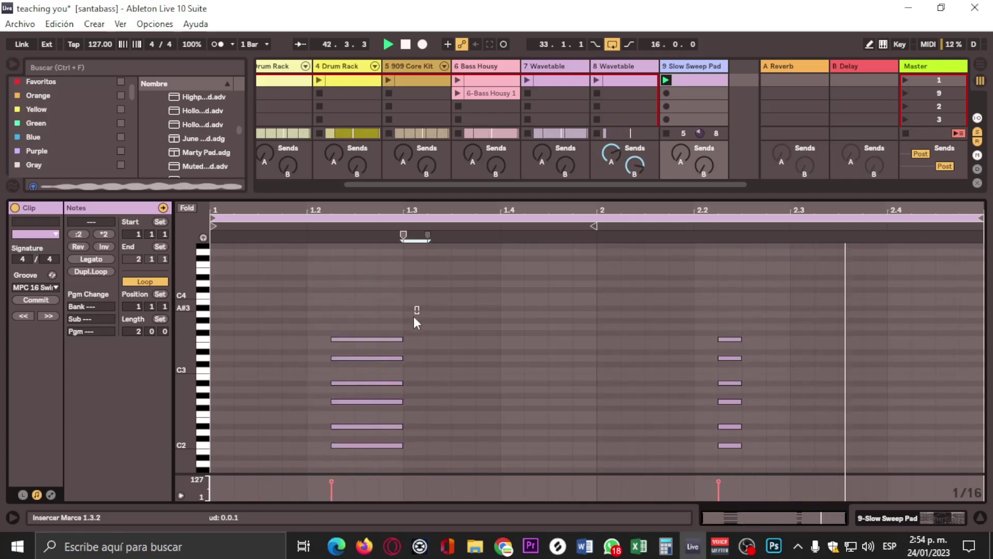
{"action": "left_click_drag", "start_coordinate": [417, 311], "coordinate": [327, 451]}
{"action": "left_click_drag", "start_coordinate": [404, 340], "coordinate": [355, 340]}
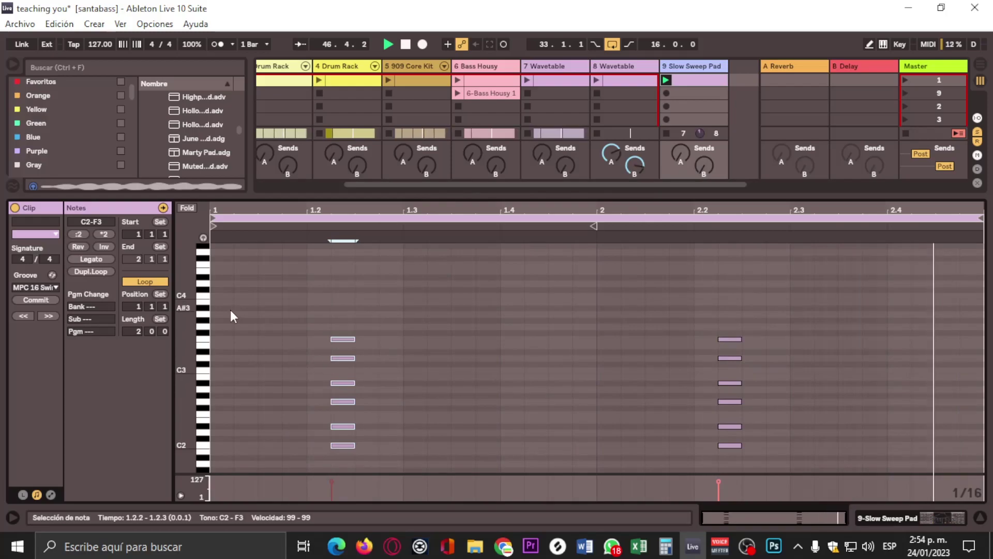
- Shrink the note editor and place the 9 Slow Sweep Pad clip in the arrangement at bar 41
{"action": "left_click_drag", "start_coordinate": [711, 194], "coordinate": [710, 282]}
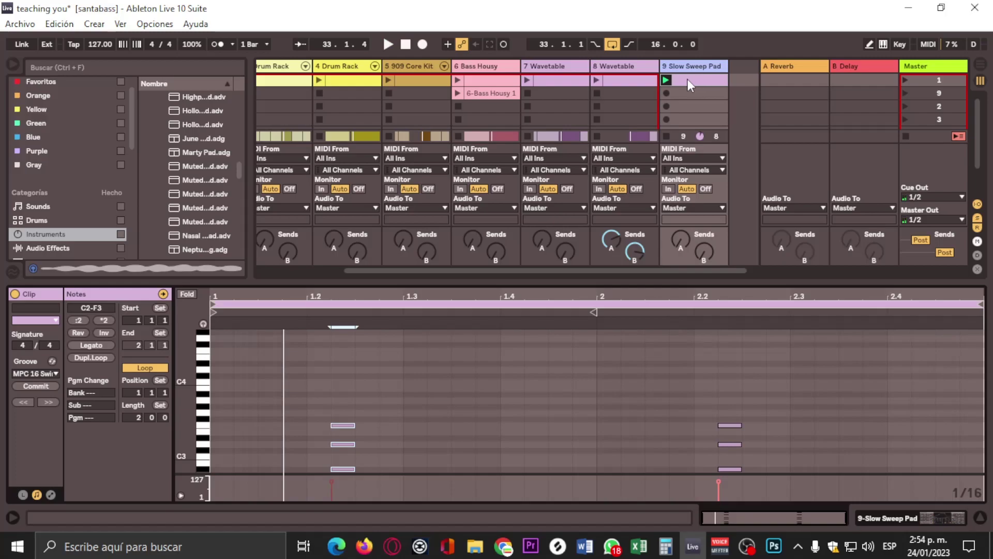
{"action": "left_click", "coordinate": [980, 65]}
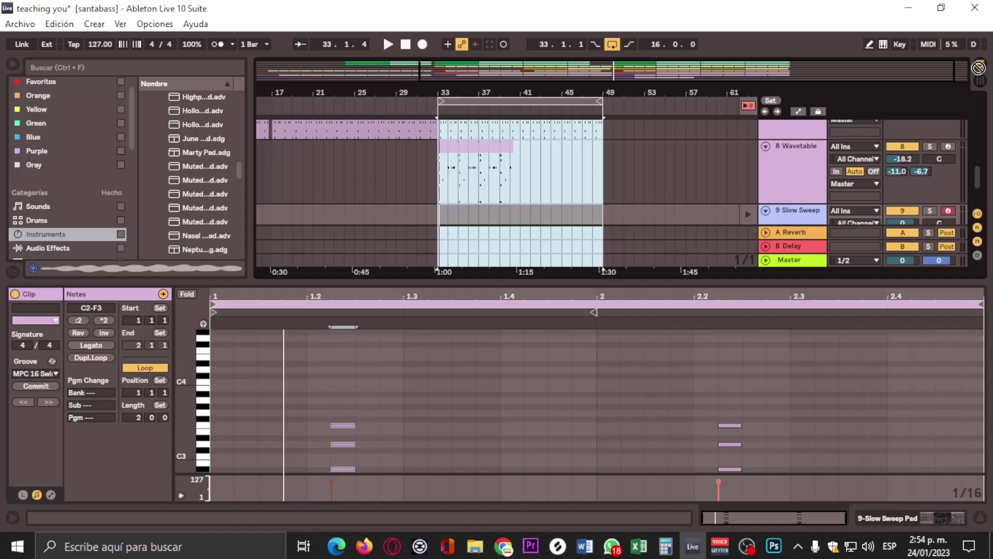
{"action": "left_click", "coordinate": [587, 210]}
- Duplicate the 8 Wavetable track's section from bar 33 to bar 41 so that it also fills bars 41 to 49
{"action": "left_click_drag", "start_coordinate": [531, 196], "coordinate": [376, 171]}
{"action": "scroll", "coordinate": [546, 172], "scroll_direction": "up", "scroll_amount": 2}
{"action": "scroll", "coordinate": [546, 172], "scroll_direction": "down", "scroll_amount": 1}
{"action": "left_click", "coordinate": [539, 165]}
{"action": "left_click_drag", "start_coordinate": [516, 160], "coordinate": [406, 165]}
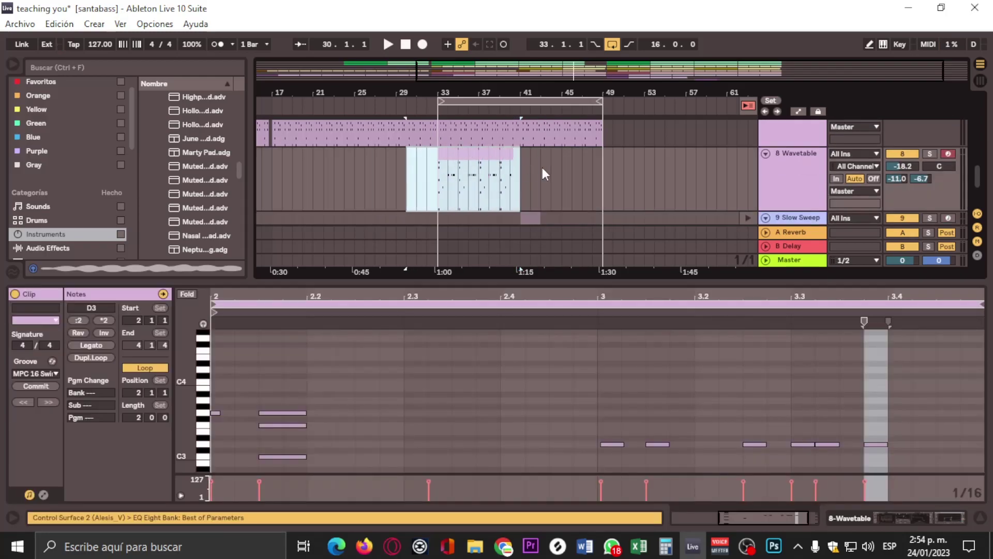
{"action": "left_click", "coordinate": [542, 167]}
{"action": "left_click_drag", "start_coordinate": [523, 161], "coordinate": [440, 164]}
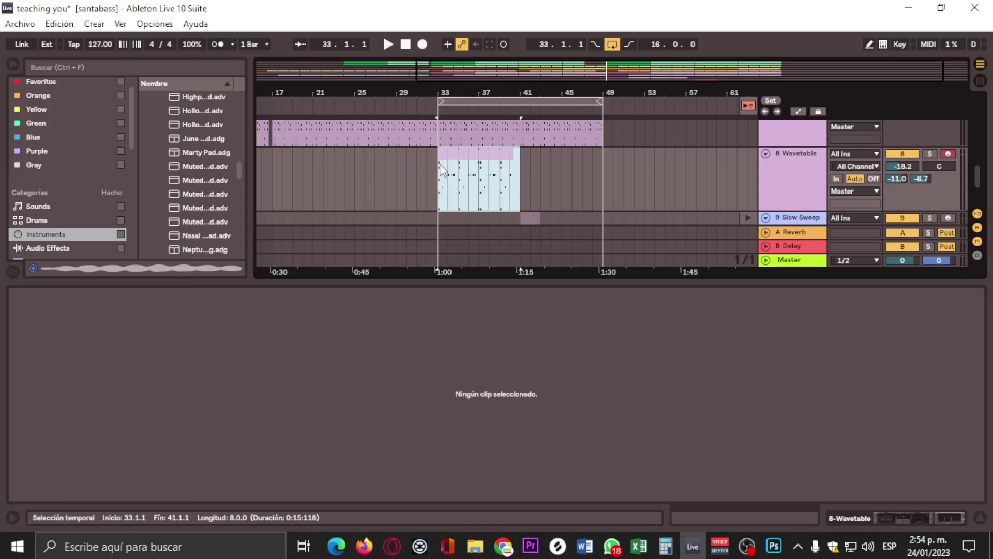
{"action": "key", "text": "ctrl+d"}
{"action": "left_click", "coordinate": [622, 157]}
{"action": "left_click_drag", "start_coordinate": [603, 154], "coordinate": [605, 154]}
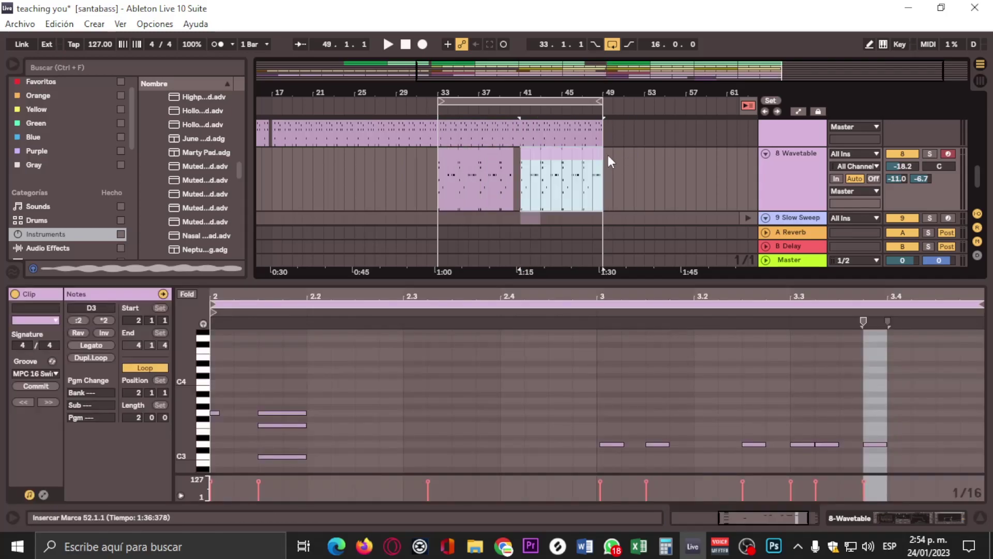
- Extend the 9 Slow Sweep Pad clip to bar 49 and return the track's playback from the session clip to the arrangement
{"action": "scroll", "coordinate": [563, 187], "scroll_direction": "down", "scroll_amount": 3}
{"action": "left_click_drag", "start_coordinate": [541, 151], "coordinate": [598, 148]}
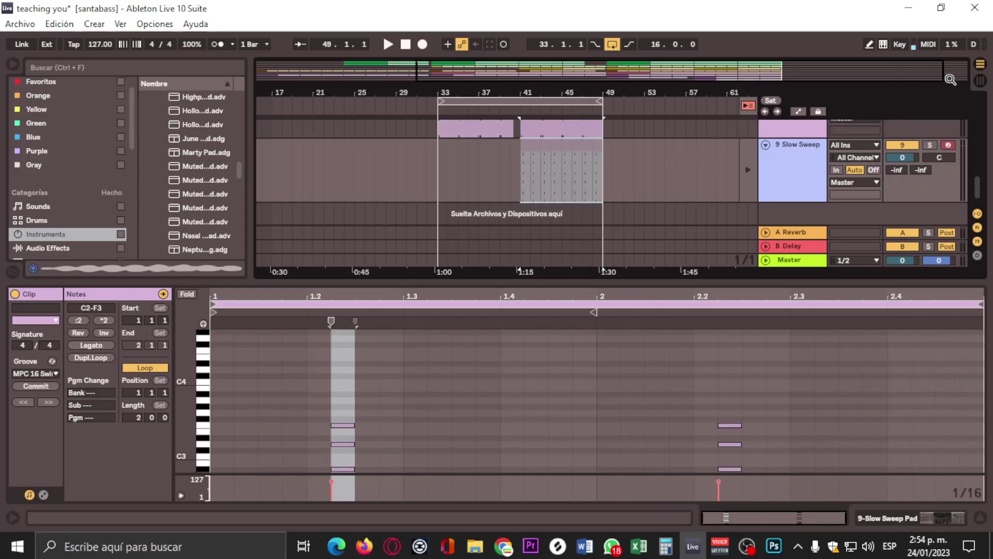
{"action": "key", "text": "Tab"}
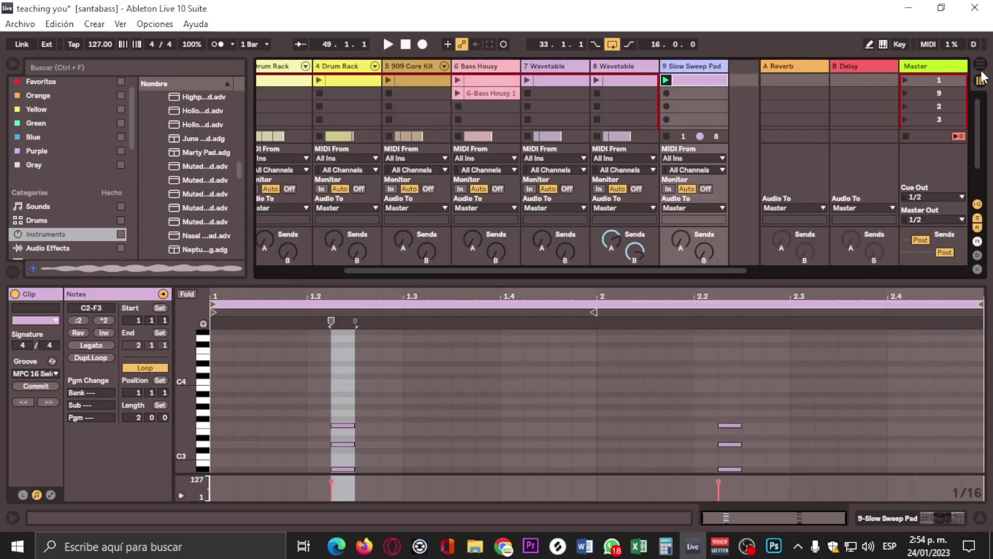
{"action": "left_click", "coordinate": [981, 80]}
{"action": "left_click", "coordinate": [981, 80]}
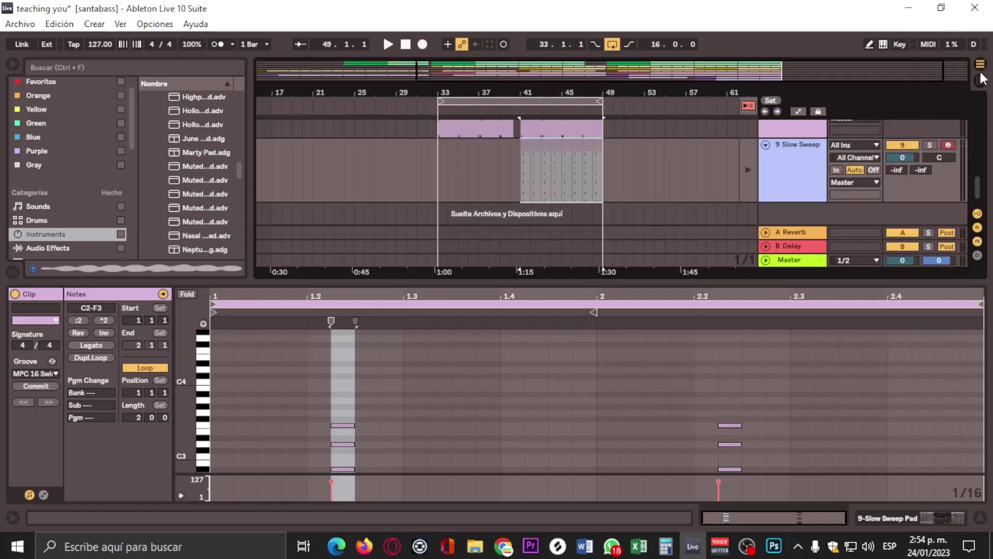
{"action": "left_click", "coordinate": [979, 81]}
{"action": "left_click", "coordinate": [980, 64]}
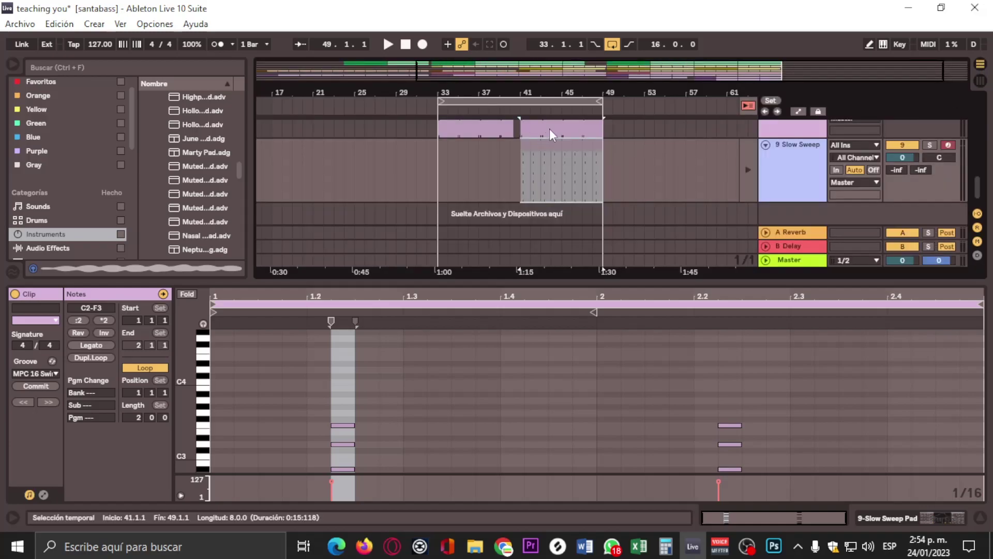
{"action": "left_click", "coordinate": [749, 105]}
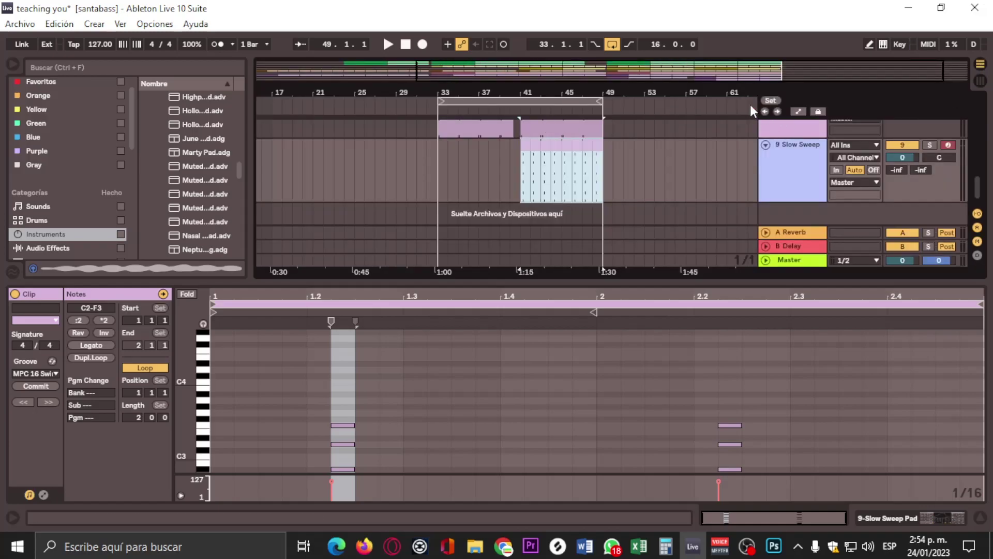
- Play the looped section and shorten the loop in stages to start at bar 37 and finally at bar 41
{"action": "left_click", "coordinate": [510, 101]}
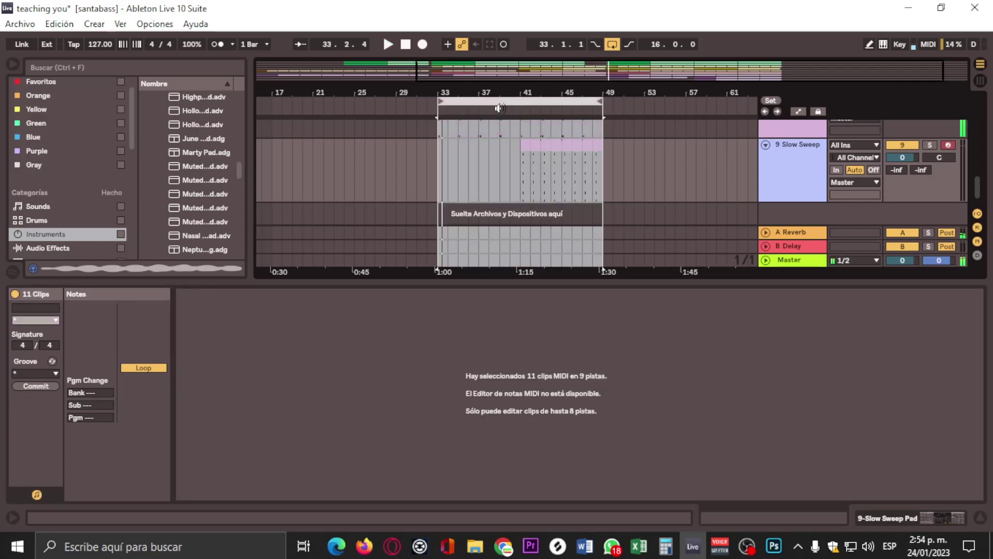
{"action": "left_click_drag", "start_coordinate": [445, 102], "coordinate": [480, 106]}
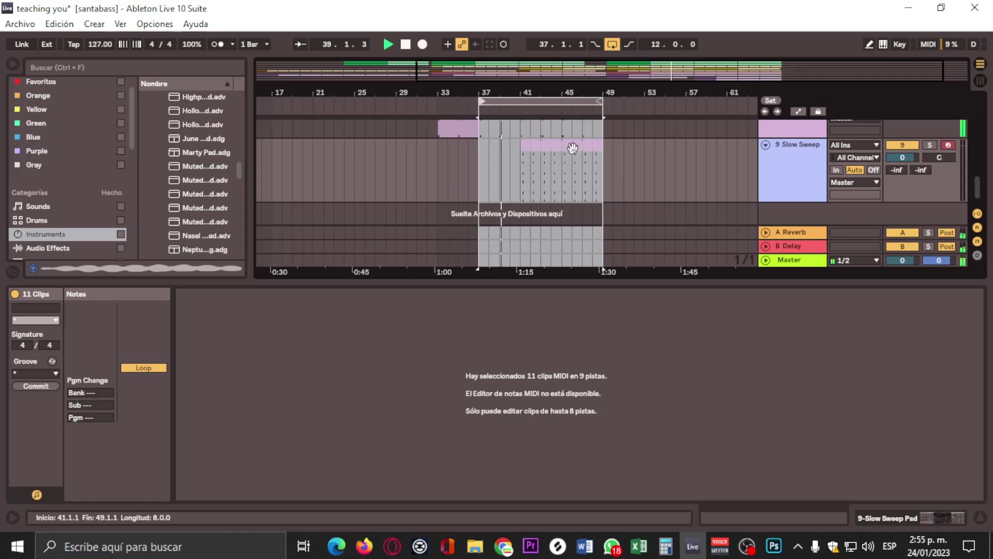
{"action": "scroll", "coordinate": [578, 149], "scroll_direction": "down", "scroll_amount": 1}
{"action": "scroll", "coordinate": [578, 156], "scroll_direction": "up", "scroll_amount": 2}
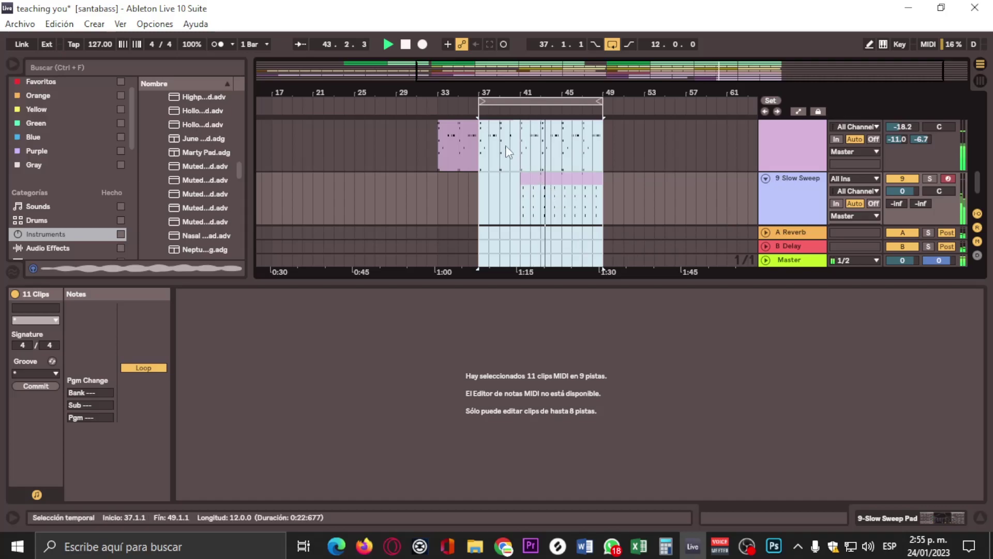
{"action": "left_click_drag", "start_coordinate": [479, 101], "coordinate": [522, 103]}
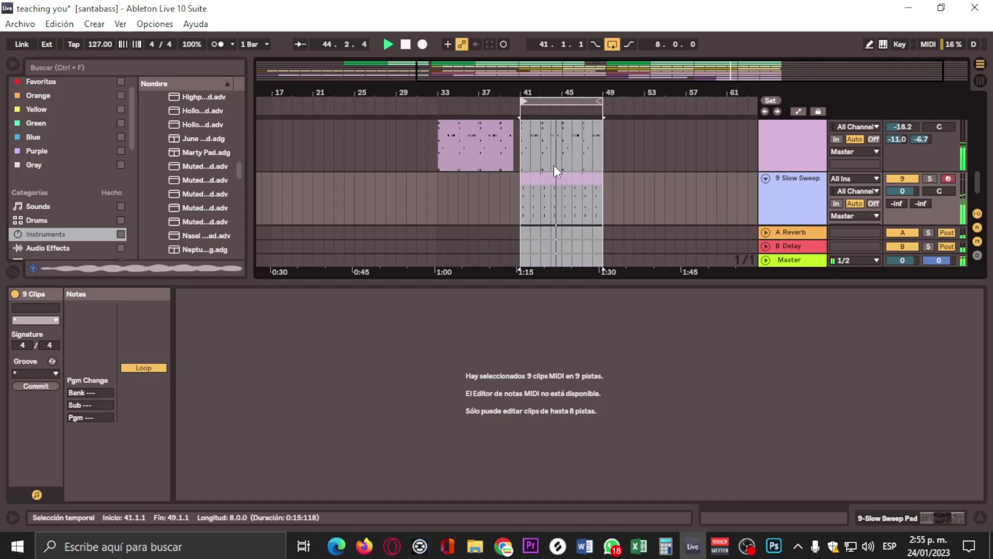
{"action": "left_click", "coordinate": [551, 163]}
{"action": "scroll", "coordinate": [551, 162], "scroll_direction": "up", "scroll_amount": 2}
{"action": "scroll", "coordinate": [559, 172], "scroll_direction": "down", "scroll_amount": 1}
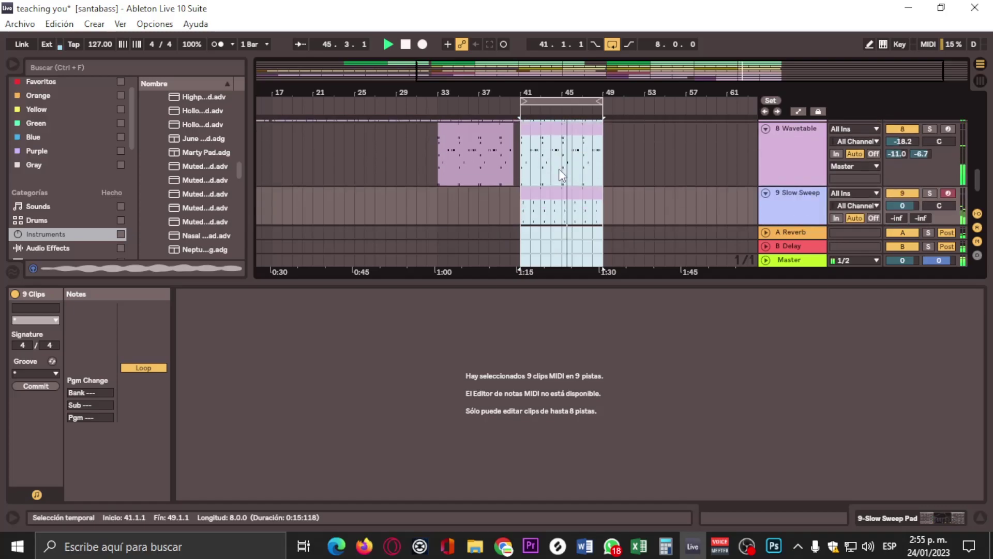
{"action": "left_click", "coordinate": [820, 210]}
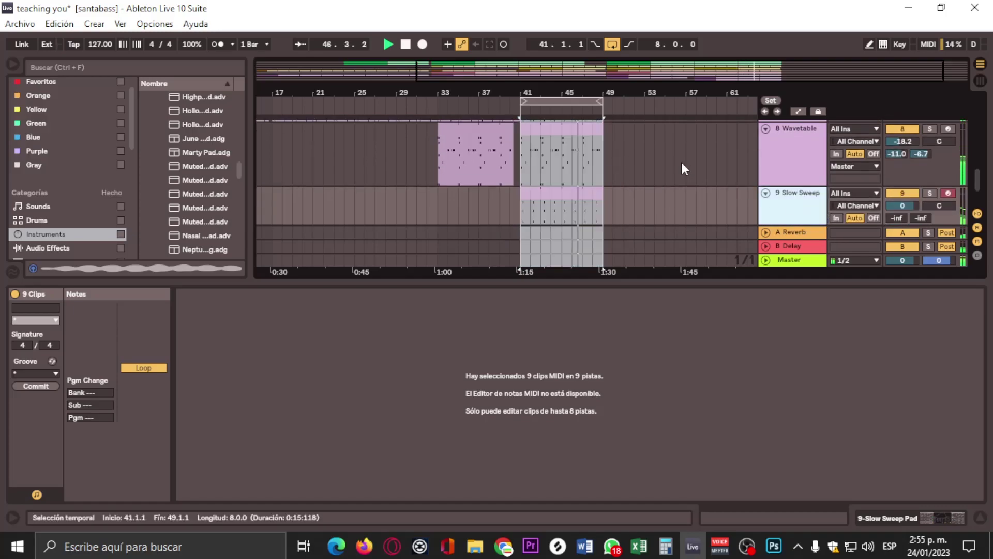
{"action": "scroll", "coordinate": [681, 160], "scroll_direction": "down", "scroll_amount": 1}
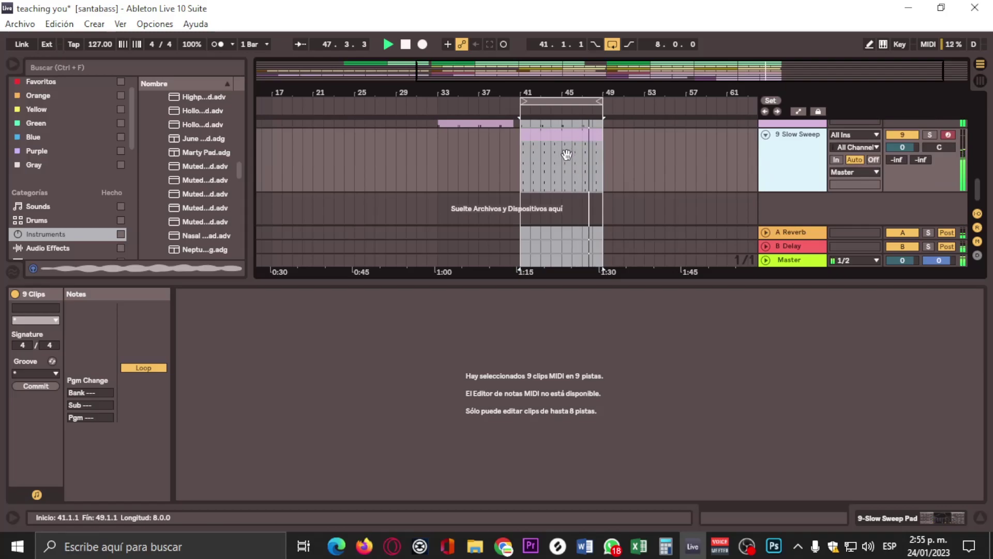
{"action": "scroll", "coordinate": [595, 175], "scroll_direction": "up", "scroll_amount": 1}
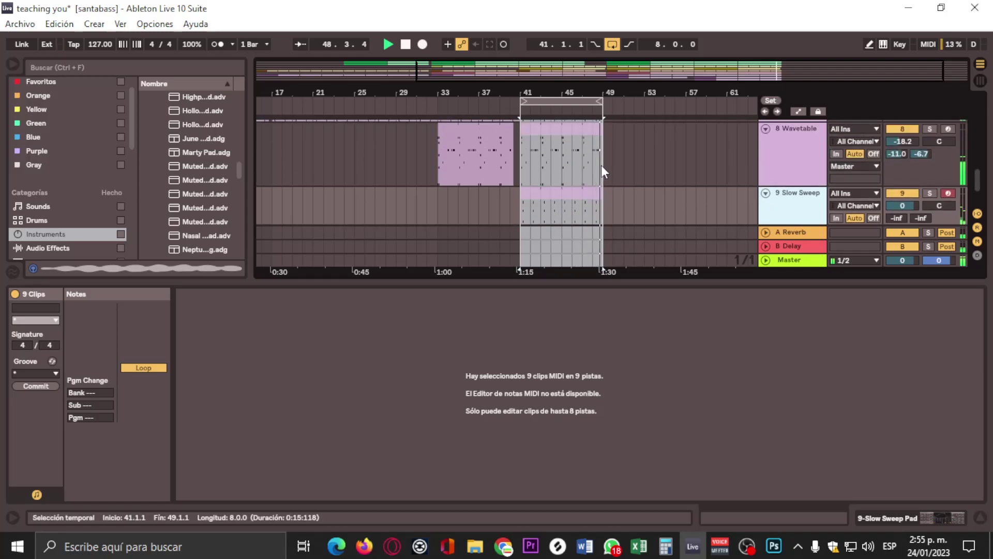
- Enlarge the arrangement area and extend the clips on all tracks to bar 57, including the 4 Drum Rack clip
{"action": "left_click_drag", "start_coordinate": [609, 197], "coordinate": [523, 98]}
{"action": "scroll", "coordinate": [523, 99], "scroll_direction": "up", "scroll_amount": 4}
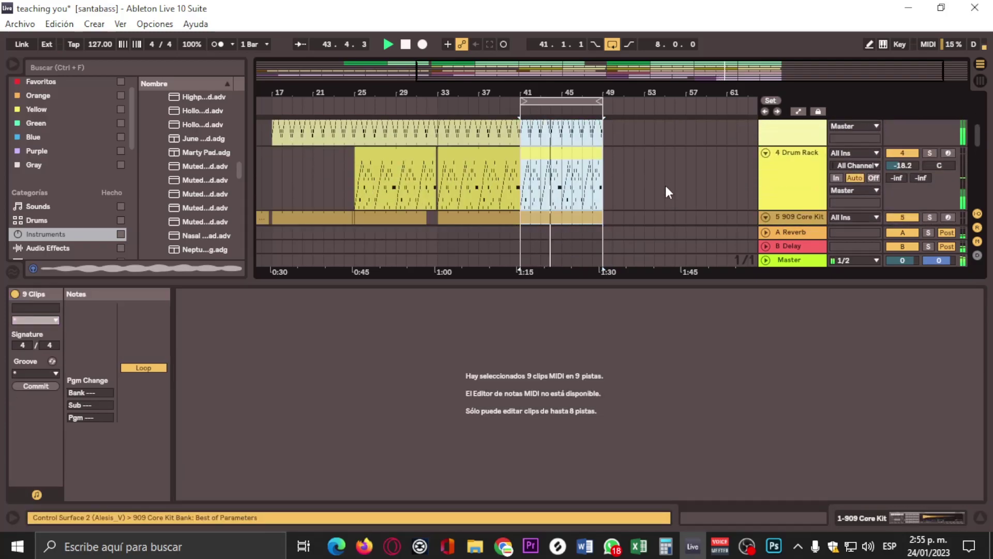
{"action": "left_click_drag", "start_coordinate": [616, 283], "coordinate": [616, 505]}
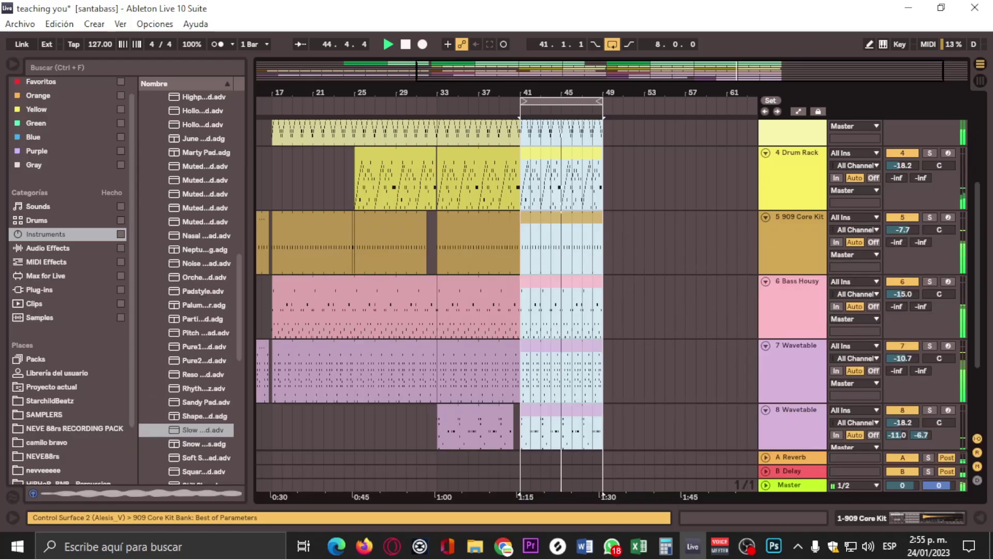
{"action": "scroll", "coordinate": [612, 266], "scroll_direction": "up", "scroll_amount": 3}
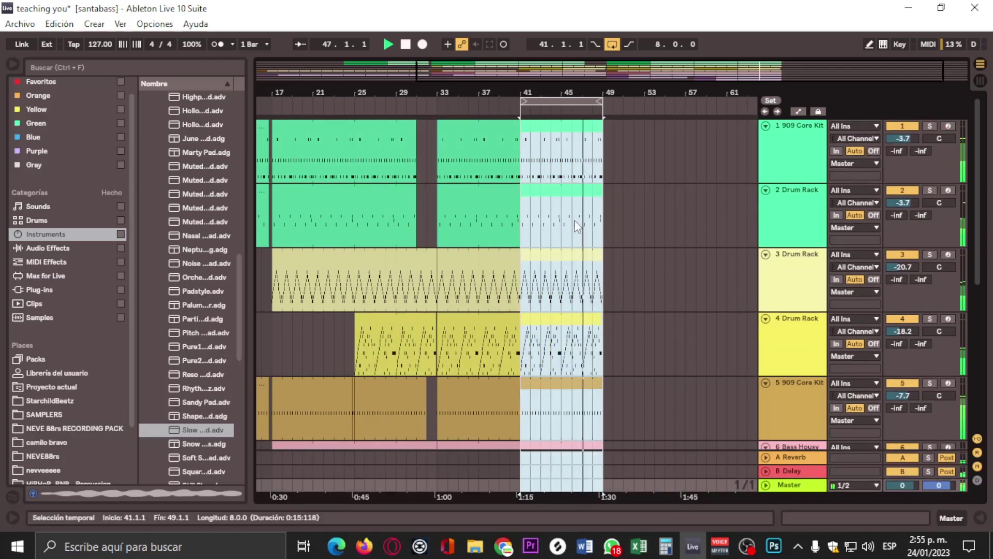
{"action": "left_click_drag", "start_coordinate": [603, 136], "coordinate": [686, 134]}
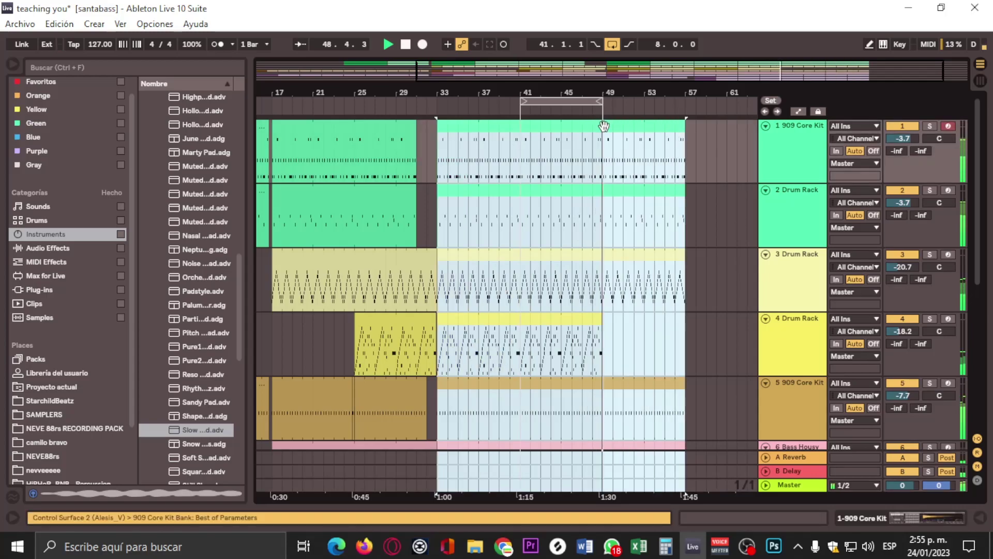
{"action": "left_click", "coordinate": [569, 325]}
{"action": "left_click_drag", "start_coordinate": [603, 325], "coordinate": [686, 325]}
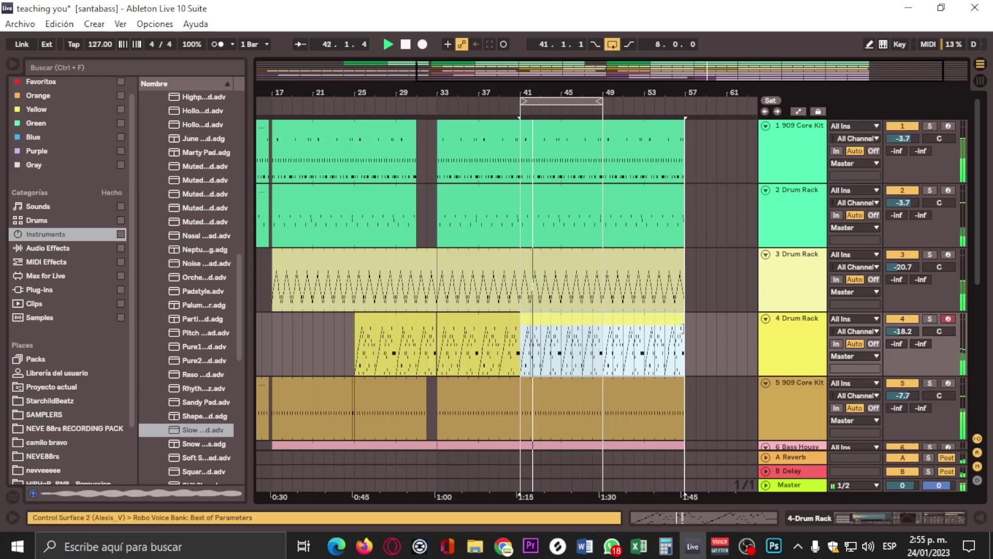
- Separate bar 48 of the 9 Slow Sweep Pad clip, loop only that bar, and enlarge its note editor
{"action": "scroll", "coordinate": [662, 248], "scroll_direction": "down", "scroll_amount": 5}
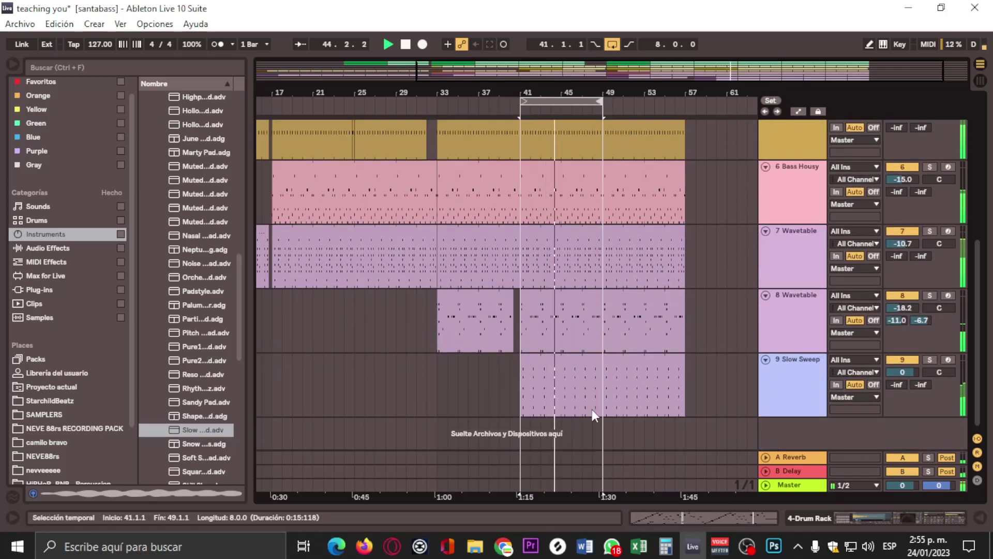
{"action": "left_click_drag", "start_coordinate": [595, 409], "coordinate": [606, 406]}
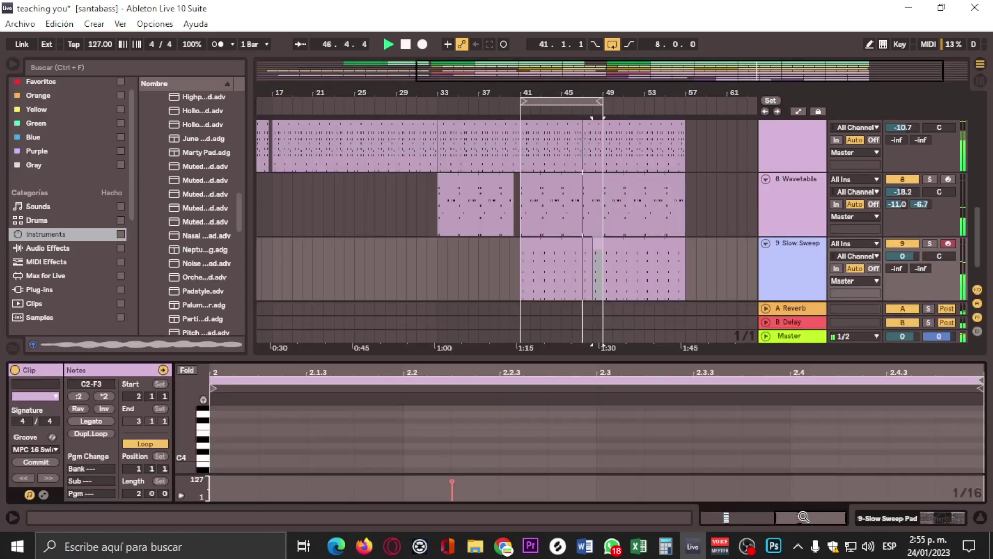
{"action": "double_click", "coordinate": [596, 357]}
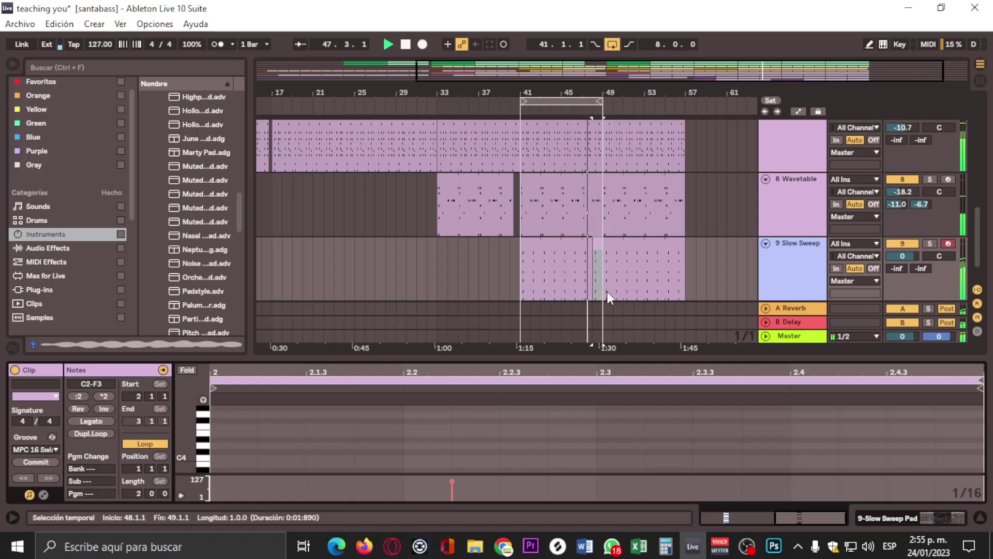
{"action": "left_click", "coordinate": [519, 113]}
{"action": "left_click_drag", "start_coordinate": [520, 101], "coordinate": [595, 101]}
{"action": "left_click_drag", "start_coordinate": [663, 358], "coordinate": [668, 198]}
{"action": "left_click", "coordinate": [452, 374]}
{"action": "left_click", "coordinate": [477, 327]}
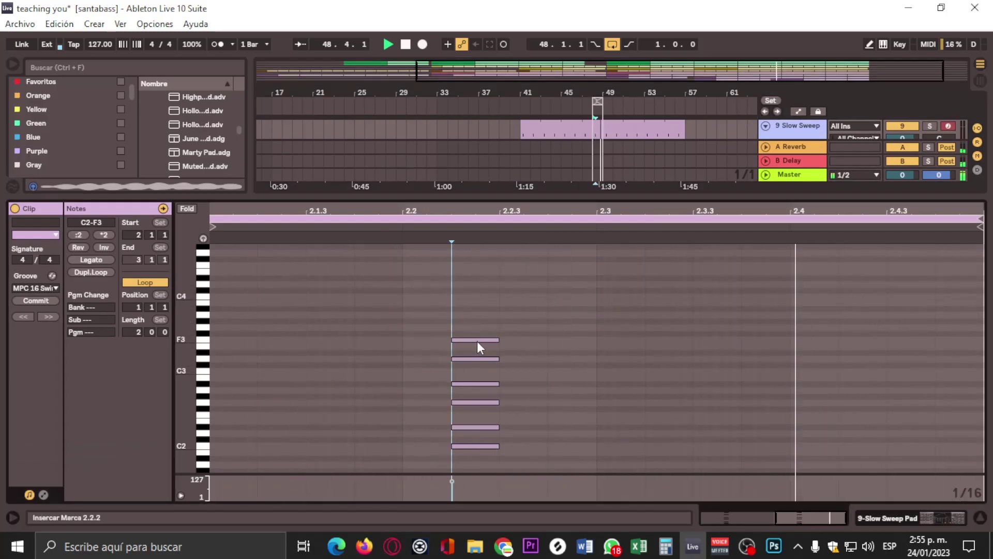
- Move the chord's top F3 note at 2.2.2 down to C3 in the bar 48 clip
{"action": "left_click", "coordinate": [477, 341]}
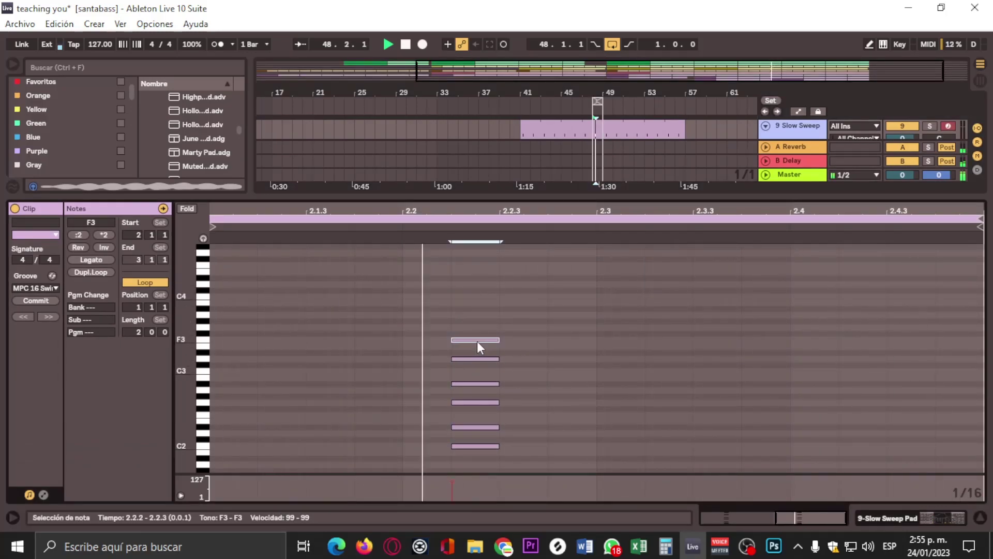
{"action": "double_click", "coordinate": [472, 301]}
{"action": "left_click_drag", "start_coordinate": [473, 302], "coordinate": [477, 339]}
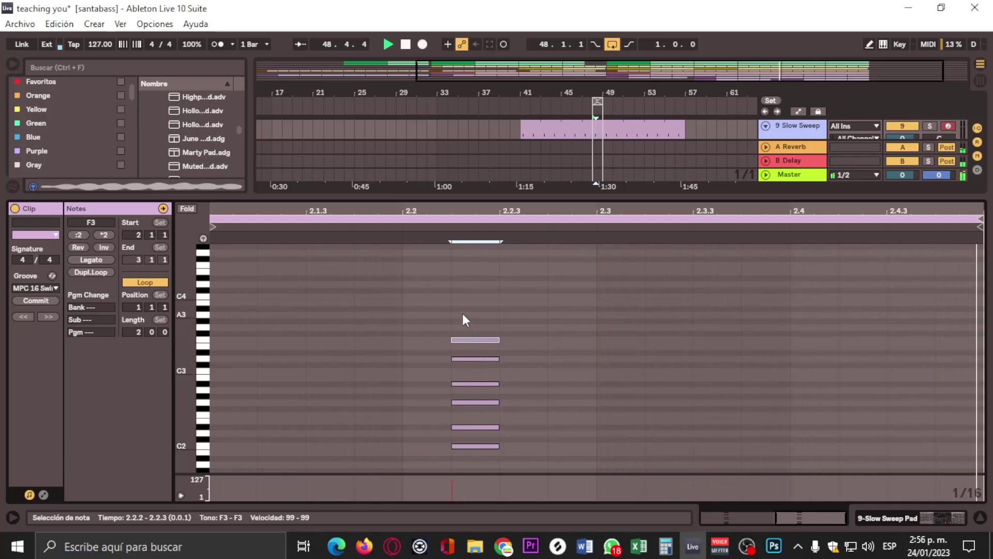
{"action": "left_click_drag", "start_coordinate": [475, 340], "coordinate": [476, 372]}
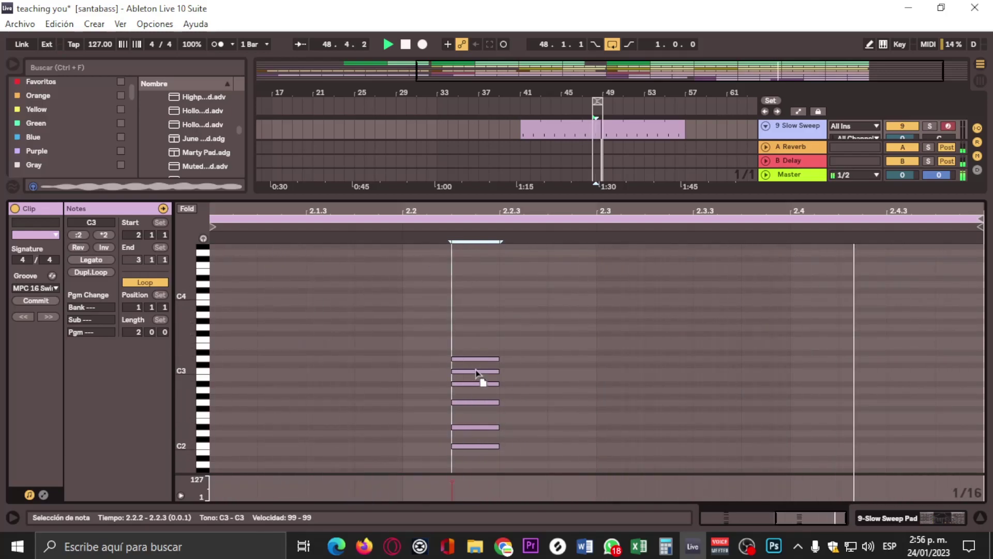
- Try revoicing the bar 48 chord with notes such as E3, A2 and F2, and undo these note changes
{"action": "double_click", "coordinate": [479, 403]}
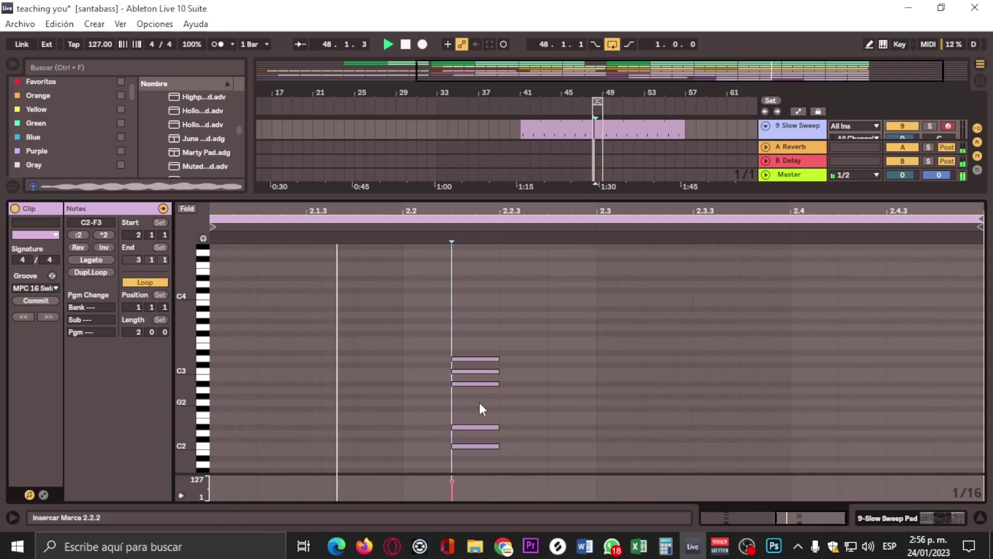
{"action": "double_click", "coordinate": [479, 402]}
{"action": "left_click_drag", "start_coordinate": [479, 403], "coordinate": [470, 347]}
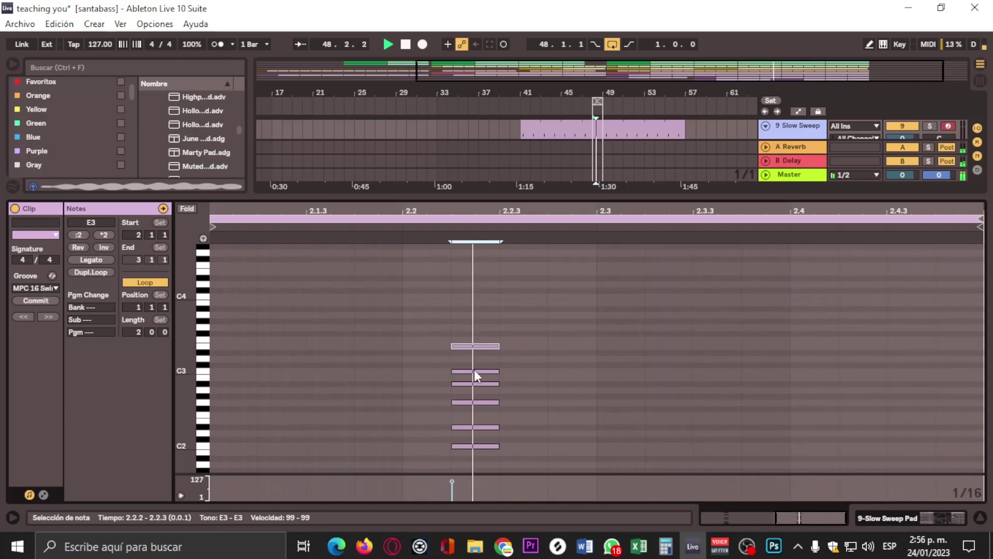
{"action": "left_click_drag", "start_coordinate": [475, 371], "coordinate": [484, 398]}
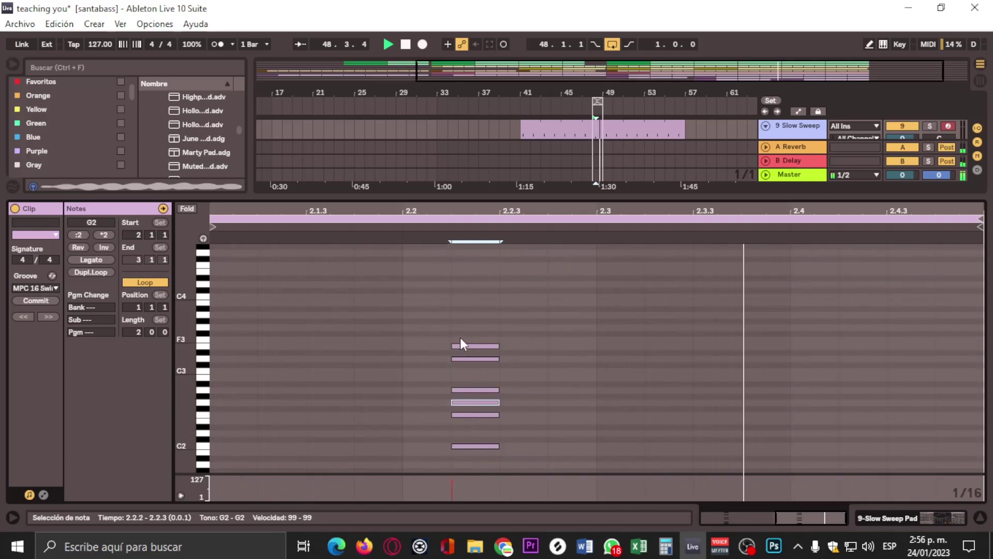
{"action": "mouse_move", "coordinate": [470, 358]}
{"action": "left_mouse_down"}
{"action": "mouse_move", "coordinate": [469, 371]}
{"action": "mouse_move", "coordinate": [467, 358]}
{"action": "left_mouse_up"}
{"action": "key", "text": "ctrl+z"}
{"action": "key", "text": "ctrl+z"}
{"action": "key", "text": "ctrl+z"}
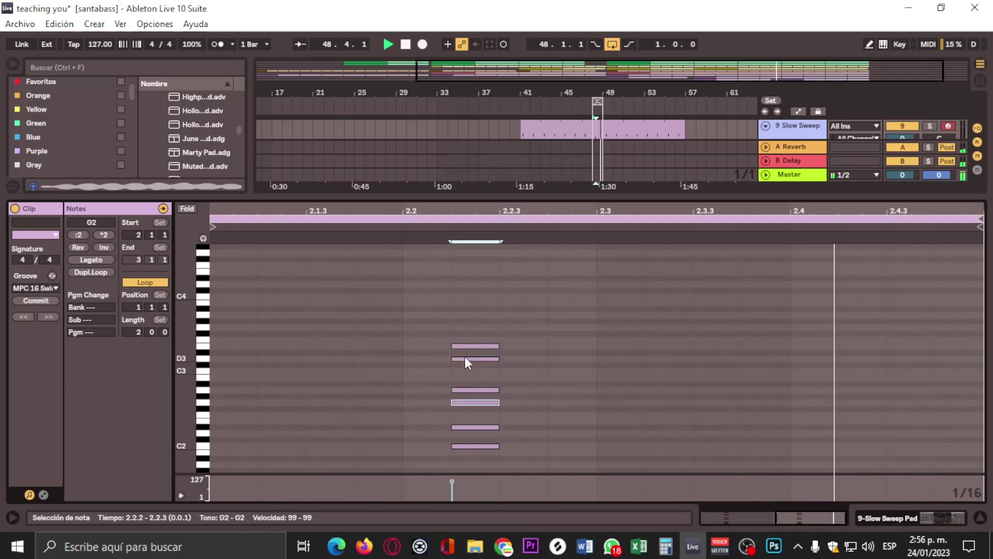
{"action": "key", "text": "ctrl+y"}
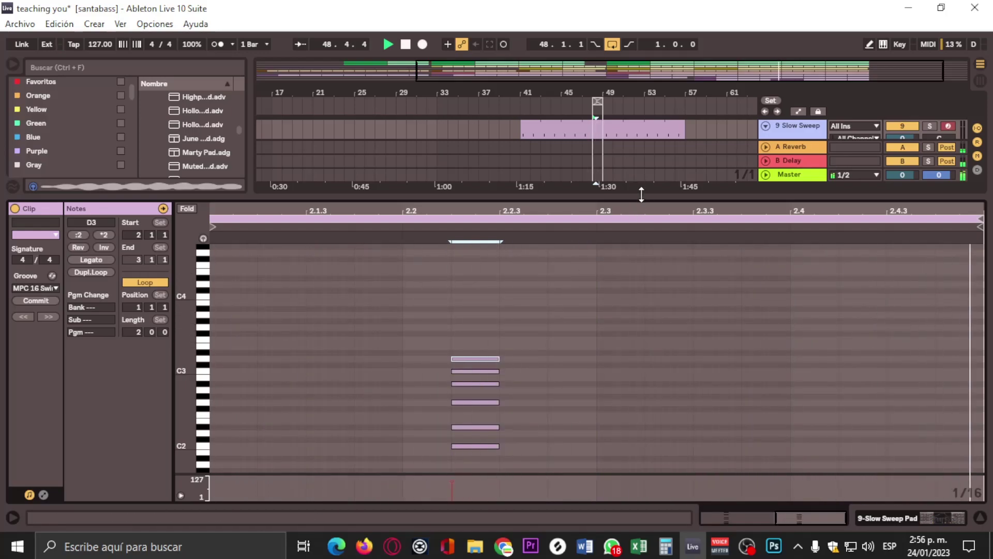
- Add a D4 note above the chord at 2.2.2 in the bar 48 clip
{"action": "double_click", "coordinate": [464, 307]}
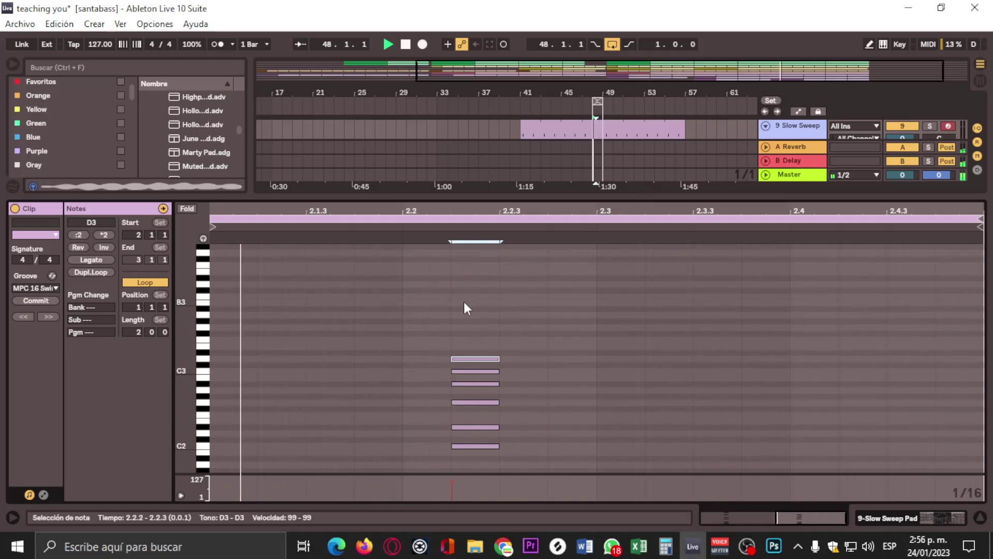
{"action": "left_click_drag", "start_coordinate": [464, 307], "coordinate": [470, 288]}
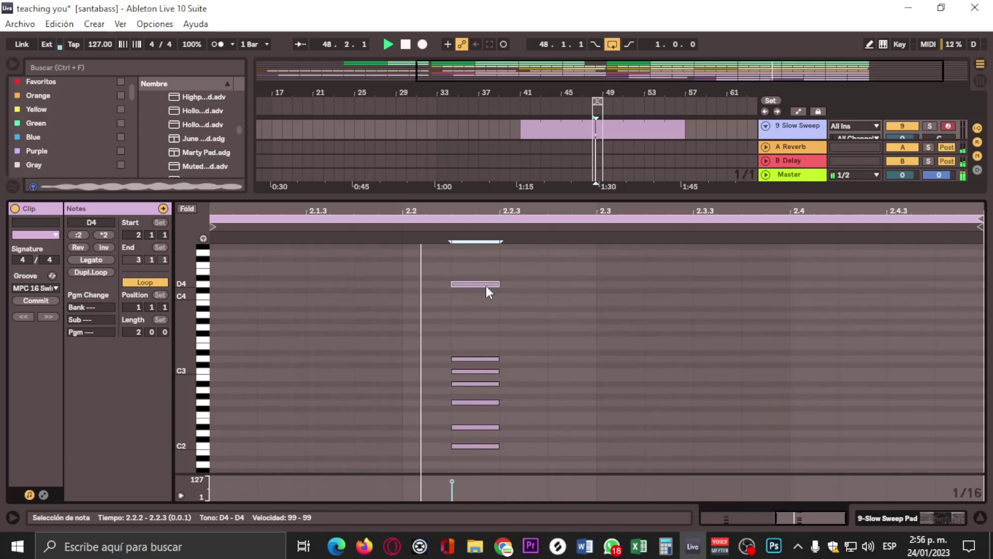
- Lower the D4 note in the bar 48 chord to G3 and extend the loop to bars 41 through 48
{"action": "left_click_drag", "start_coordinate": [487, 288], "coordinate": [494, 332]}
{"action": "left_click_drag", "start_coordinate": [596, 101], "coordinate": [521, 101]}
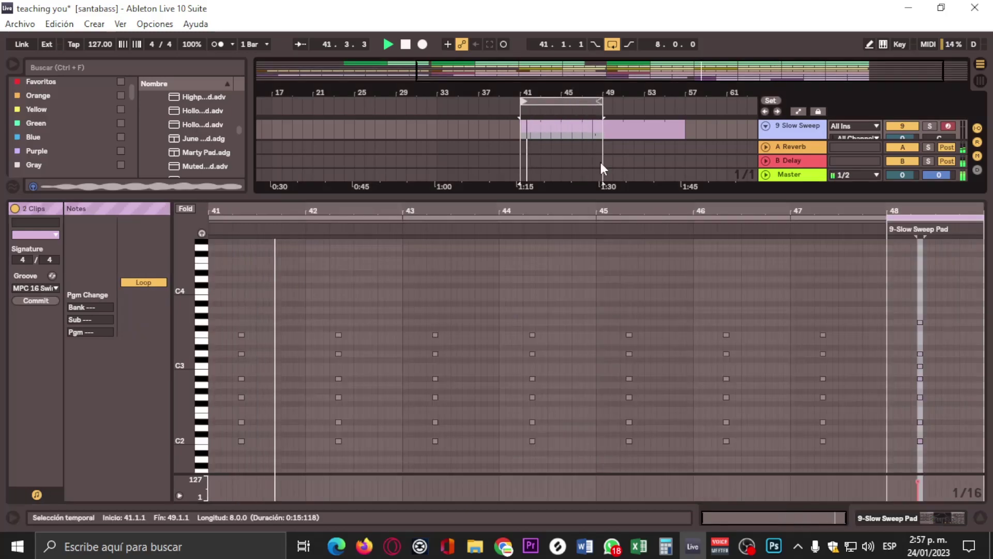
{"action": "left_click_drag", "start_coordinate": [615, 197], "coordinate": [615, 354]}
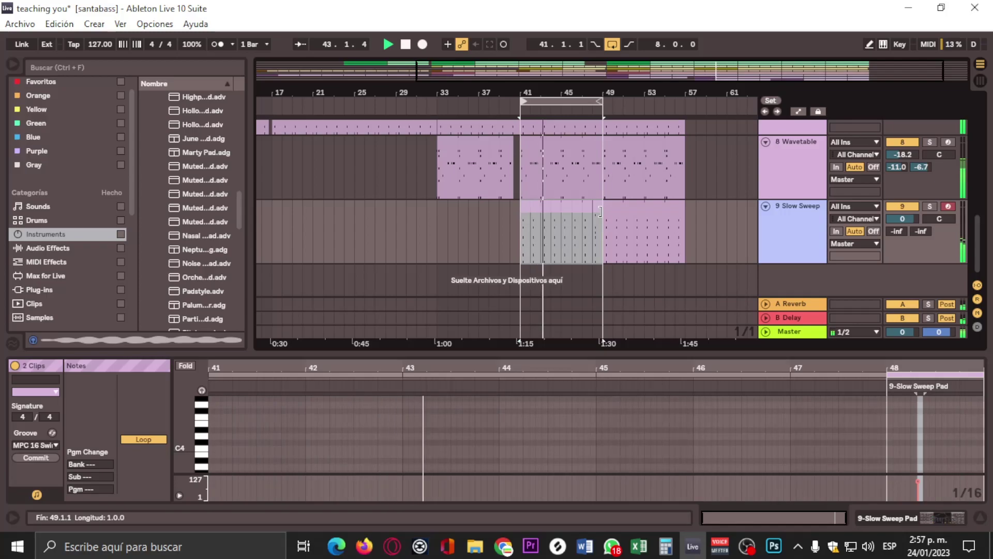
{"action": "left_click", "coordinate": [598, 207]}
{"action": "left_click", "coordinate": [533, 217]}
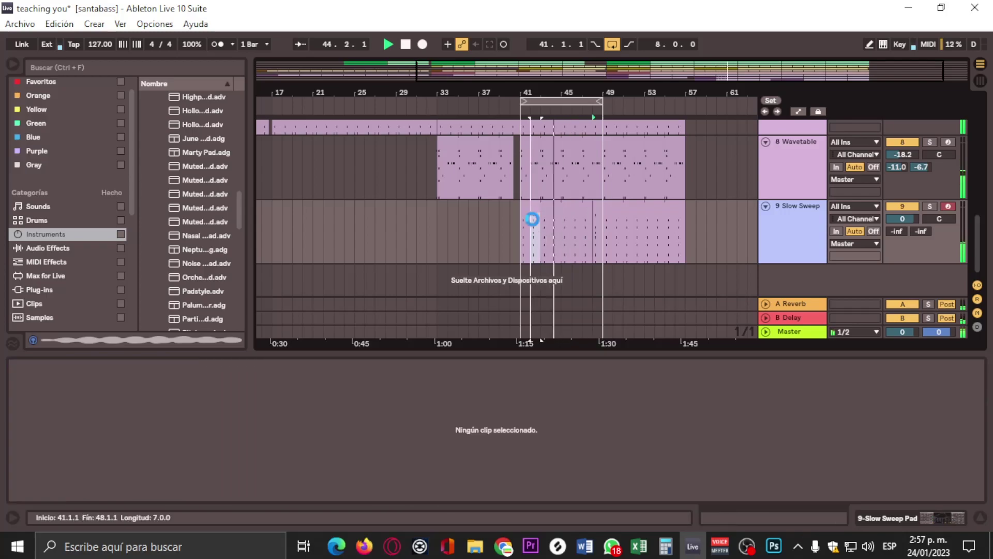
{"action": "left_click_drag", "start_coordinate": [541, 246], "coordinate": [521, 239]}
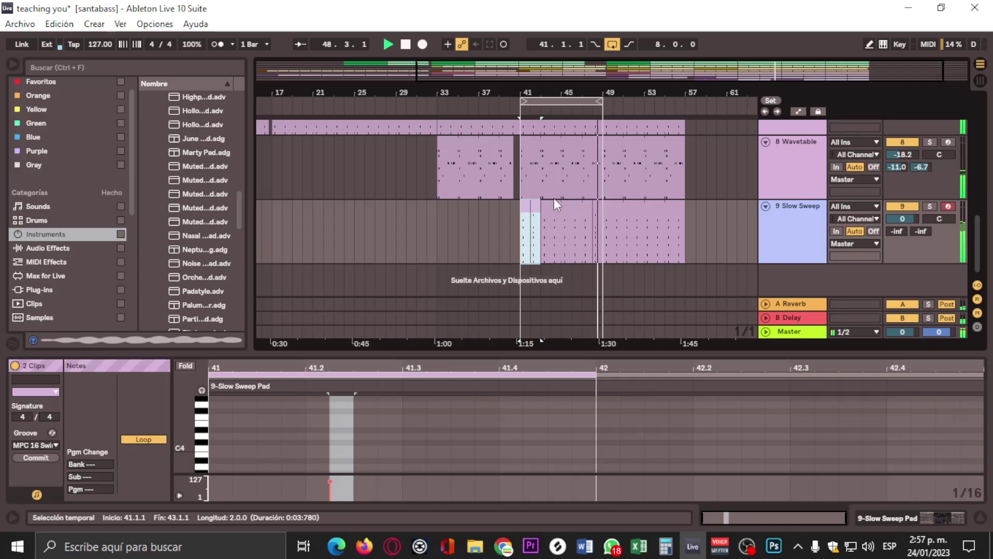
{"action": "key", "text": "Right"}
{"action": "key", "text": "Right"}
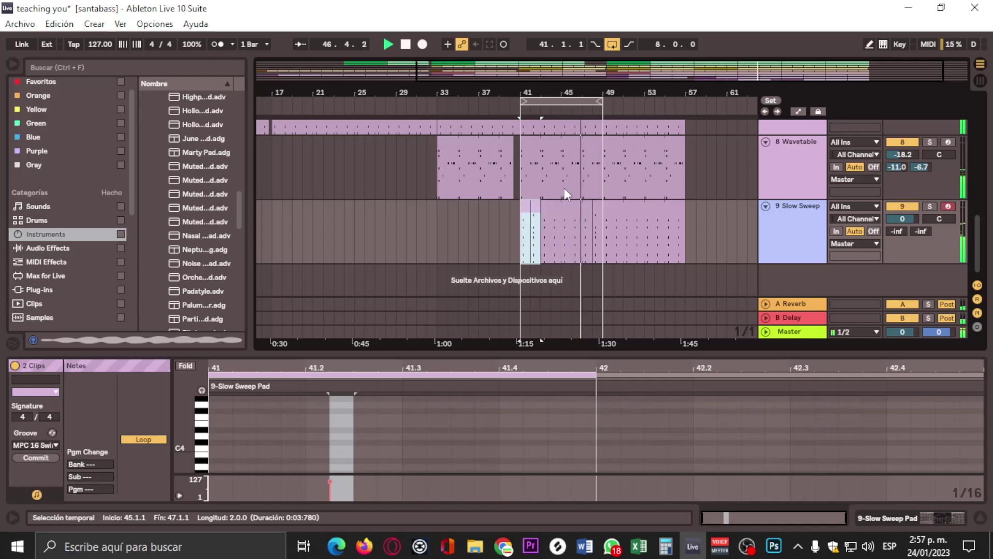
{"action": "key", "text": "Right"}
{"action": "key", "text": "Right"}
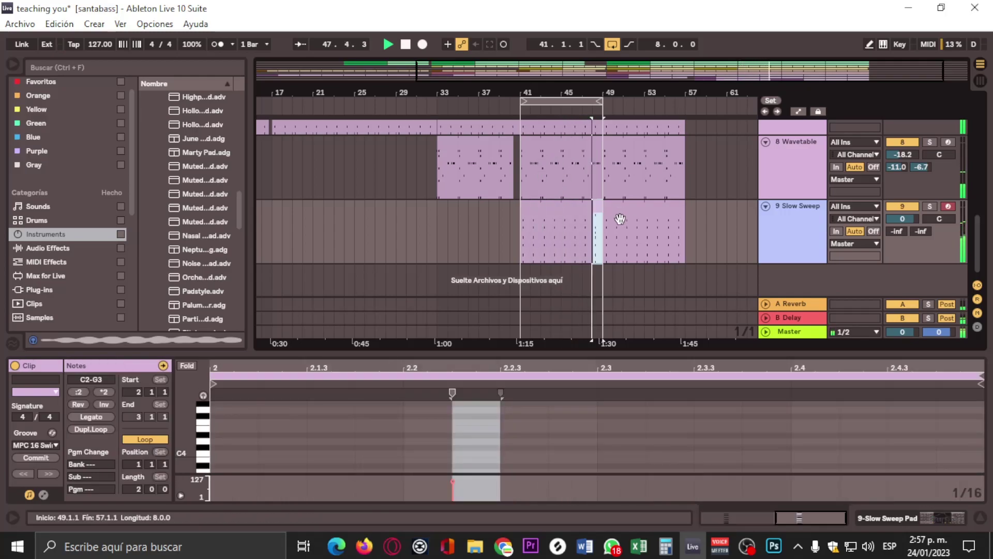
- Copy bar 48 of the 7 Wavetable track onto bar 48 of the 9 Slow Sweep track, replacing its clip
{"action": "scroll", "coordinate": [589, 213], "scroll_direction": "up", "scroll_amount": 3}
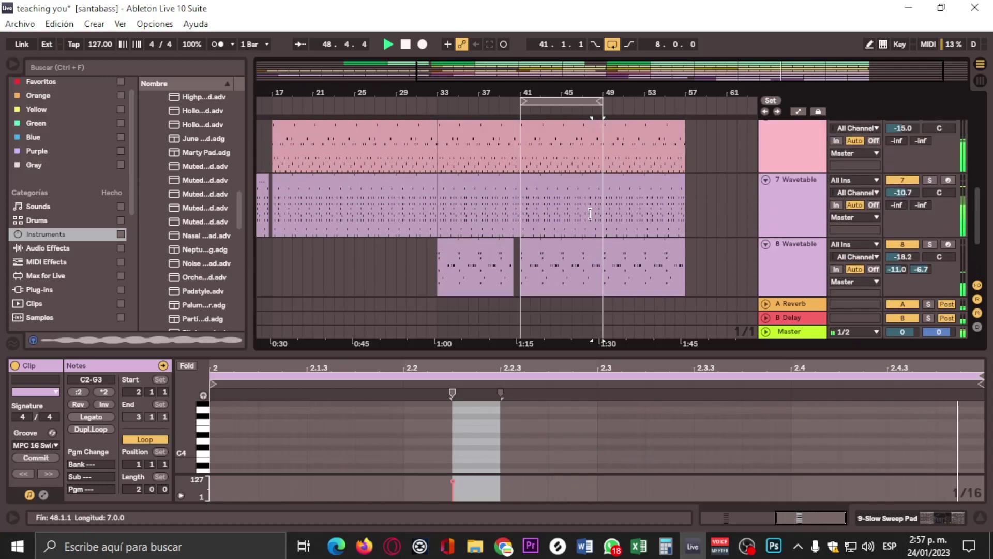
{"action": "scroll", "coordinate": [590, 214], "scroll_direction": "up", "scroll_amount": 1}
{"action": "left_click", "coordinate": [591, 215]}
{"action": "scroll", "coordinate": [591, 216], "scroll_direction": "down", "scroll_amount": 1}
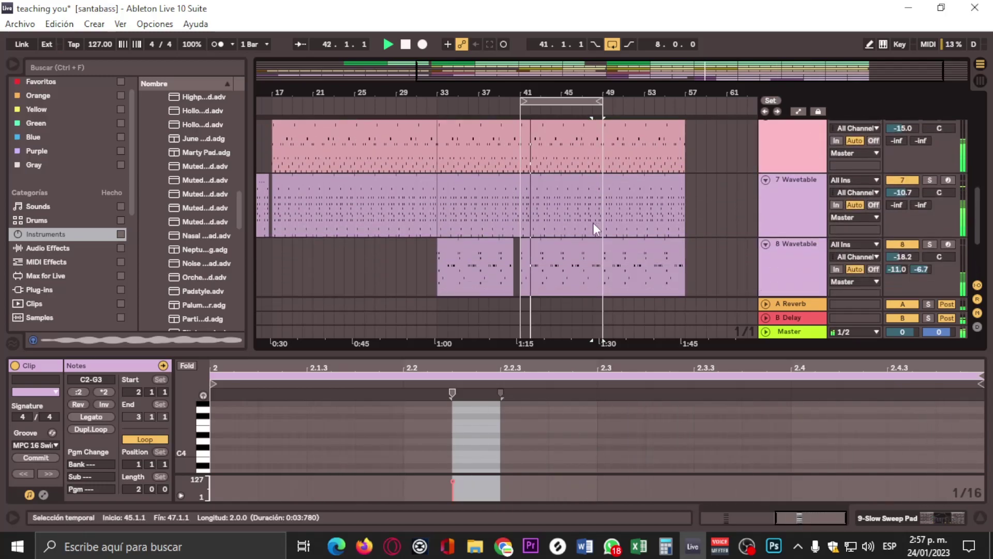
{"action": "scroll", "coordinate": [592, 225], "scroll_direction": "down", "scroll_amount": 1}
{"action": "left_click", "coordinate": [596, 197]}
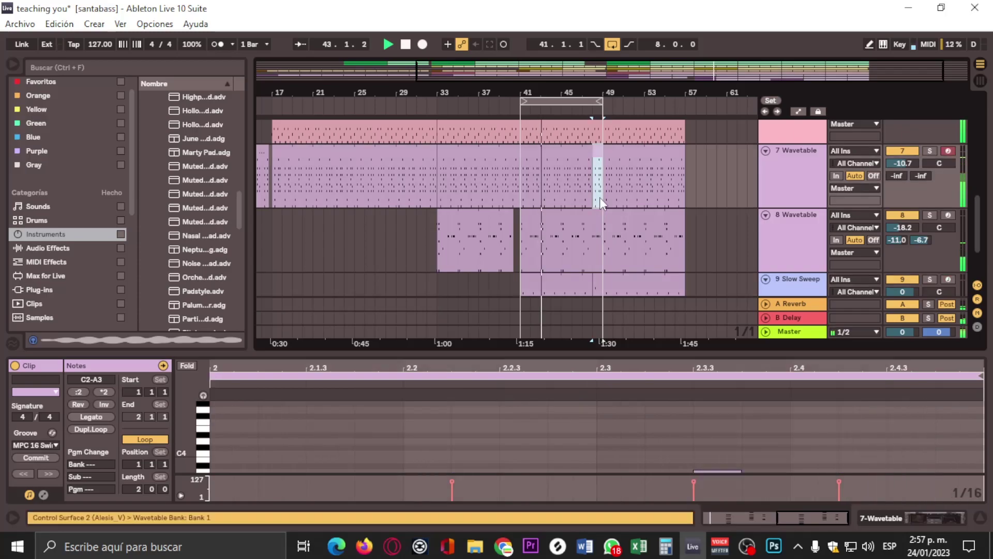
{"action": "scroll", "coordinate": [600, 181], "scroll_direction": "down", "scroll_amount": 1}
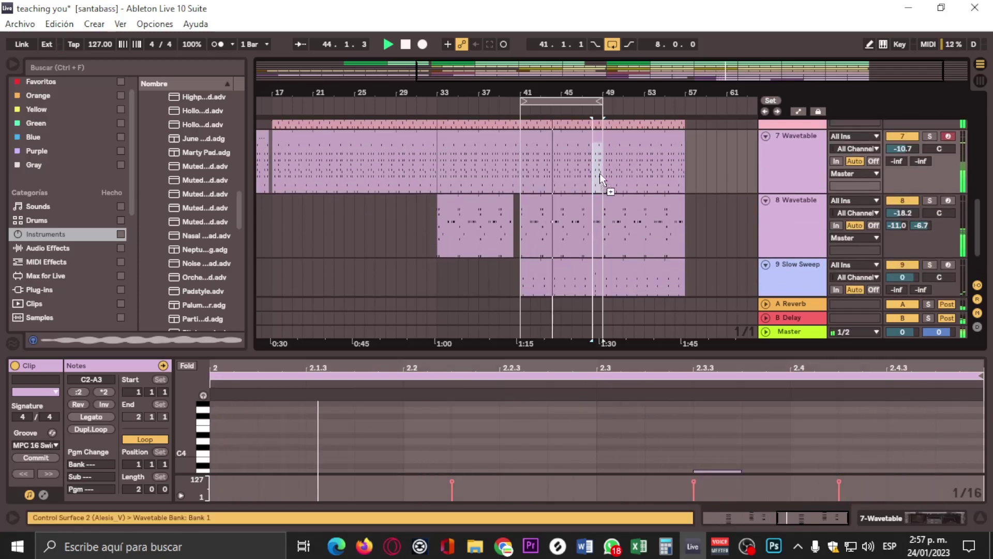
{"action": "left_click", "coordinate": [596, 270]}
{"action": "scroll", "coordinate": [593, 243], "scroll_direction": "down", "scroll_amount": 2}
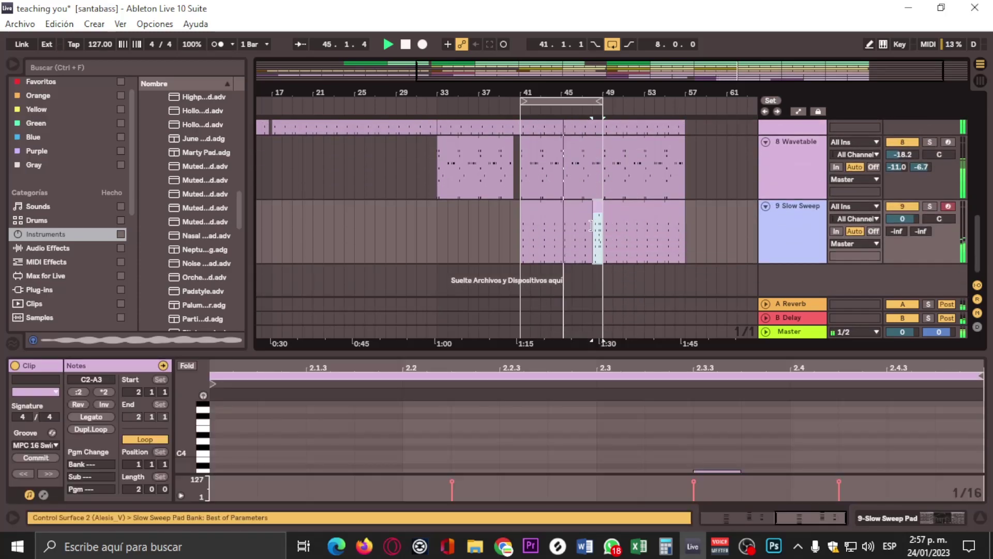
- Enlarge the note editor and delete the chords at 2.2.2 and 2.4.2 in the bar 48 pad clip
{"action": "left_click_drag", "start_coordinate": [611, 356], "coordinate": [606, 202]}
{"action": "left_click_drag", "start_coordinate": [479, 304], "coordinate": [479, 469]}
{"action": "key", "text": "Delete"}
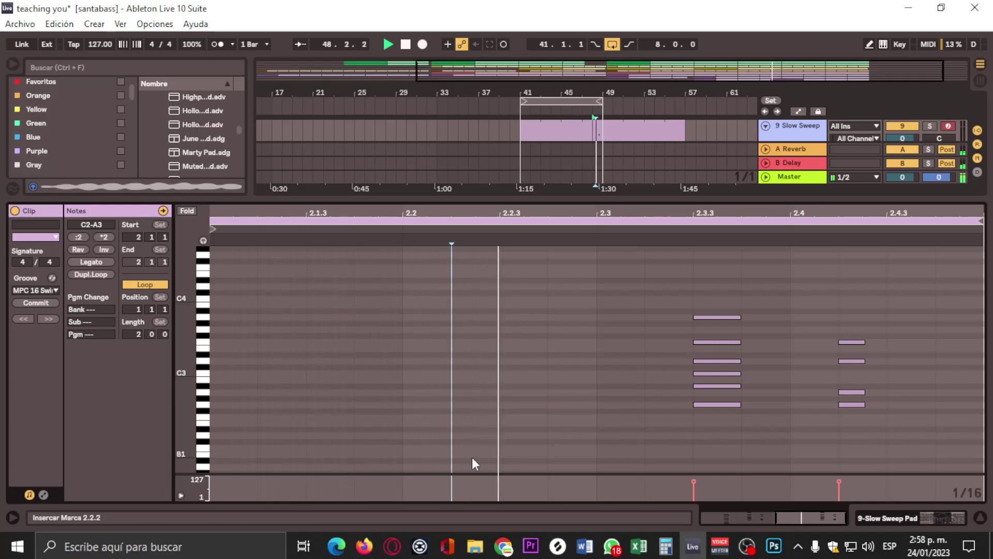
{"action": "left_click_drag", "start_coordinate": [791, 319], "coordinate": [952, 477]}
{"action": "key", "text": "Delete"}
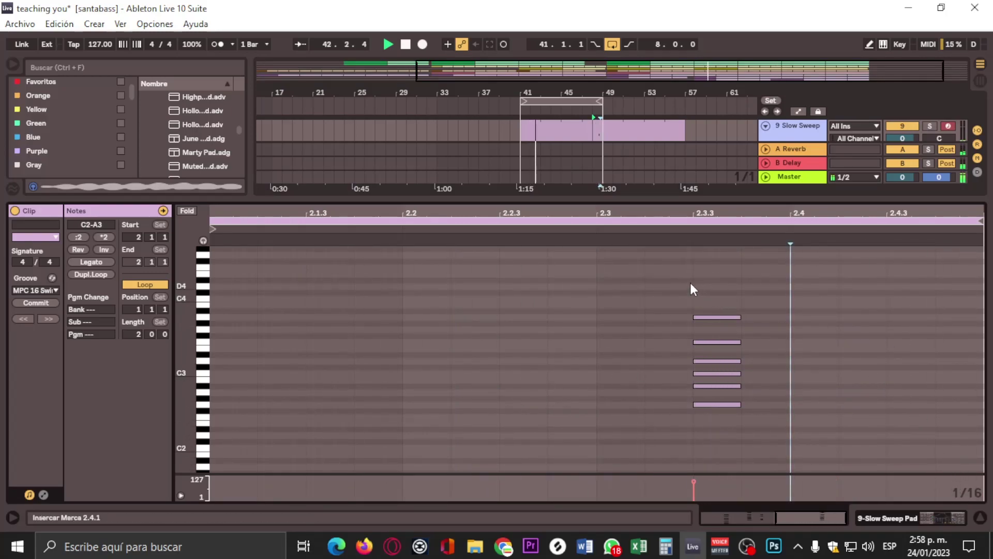
- Extend the start of the 2.3.3 chord back to 2.3.1 and shift the whole chord earlier to 2.2.3
{"action": "key", "text": "ctrl+a"}
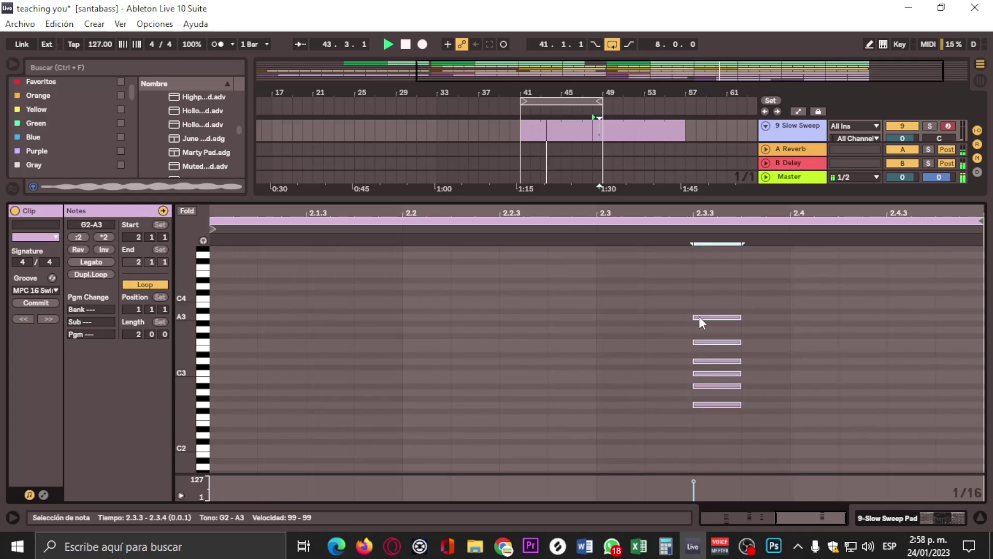
{"action": "left_click_drag", "start_coordinate": [690, 316], "coordinate": [600, 326]}
{"action": "left_click_drag", "start_coordinate": [601, 198], "coordinate": [611, 281]}
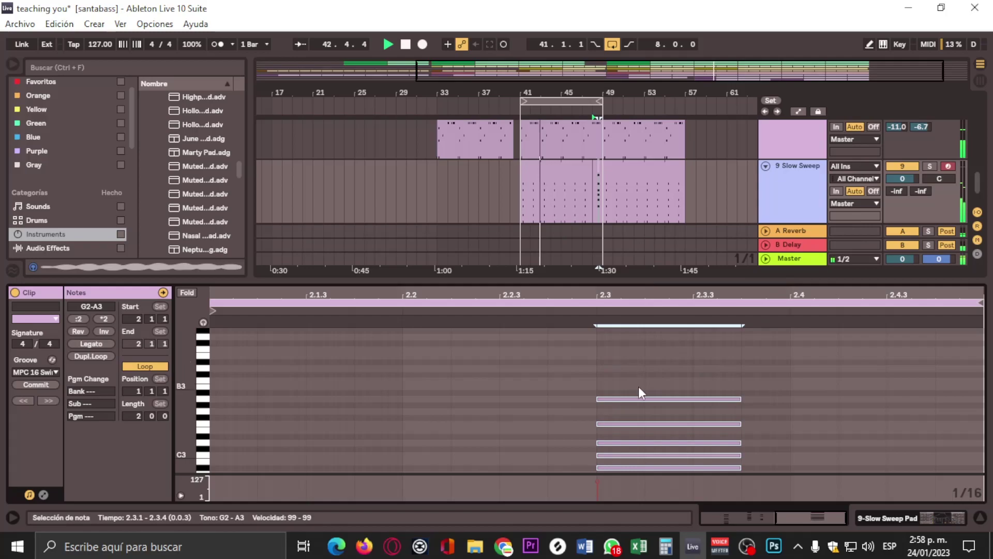
{"action": "scroll", "coordinate": [639, 386], "scroll_direction": "down", "scroll_amount": 3}
{"action": "left_click", "coordinate": [661, 361]}
{"action": "key", "text": "ctrl+a"}
{"action": "left_click_drag", "start_coordinate": [623, 363], "coordinate": [547, 373]}
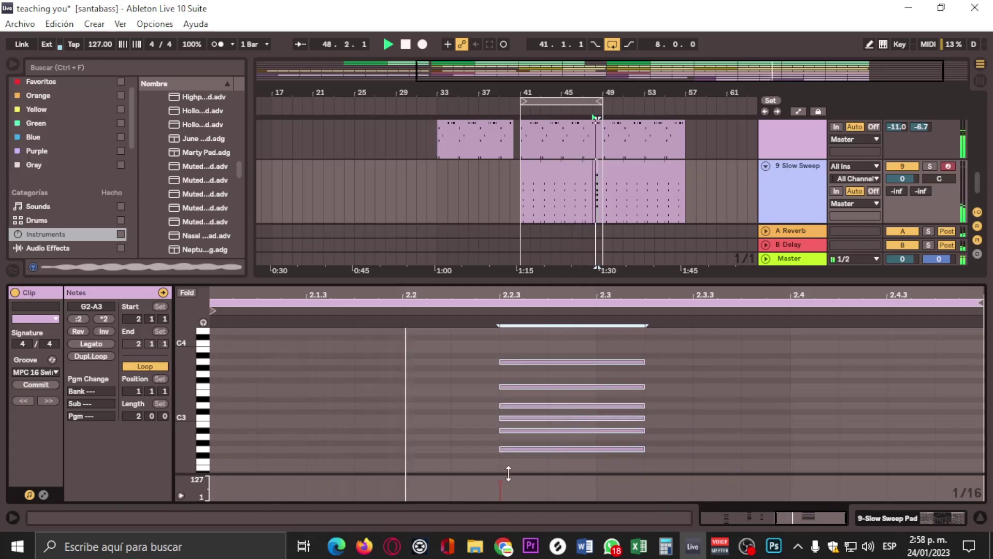
- Extend the long chord's start back to 2.2.2 and lower its velocity to 36
{"action": "mouse_move", "coordinate": [499, 483]}
{"action": "left_click_drag", "start_coordinate": [498, 487], "coordinate": [499, 491]}
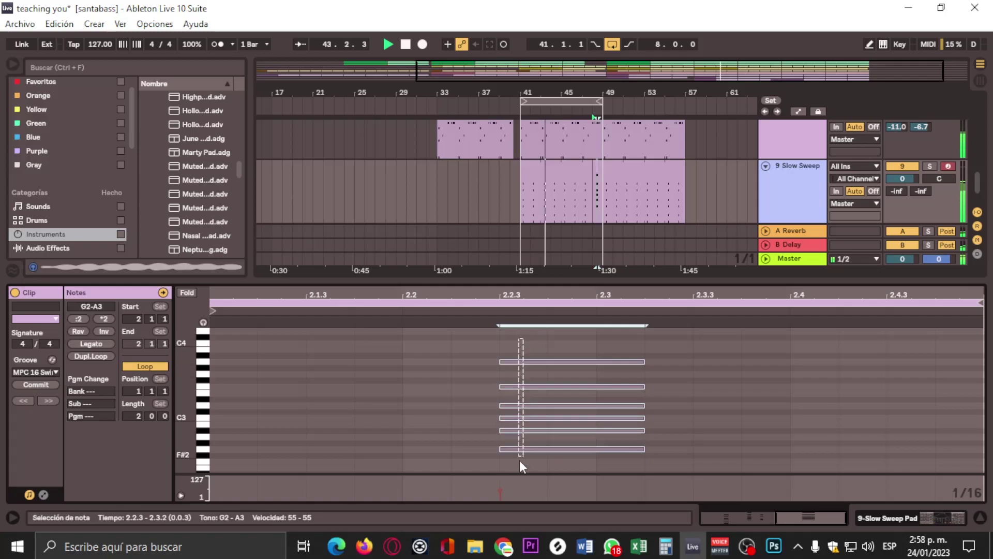
{"action": "left_click_drag", "start_coordinate": [502, 364], "coordinate": [452, 364]}
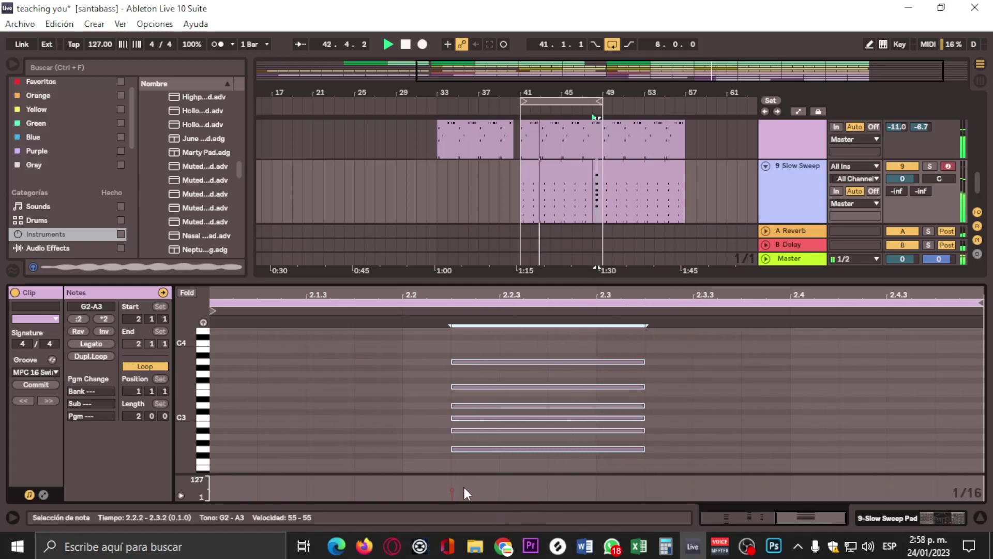
{"action": "left_click_drag", "start_coordinate": [450, 492], "coordinate": [450, 491]}
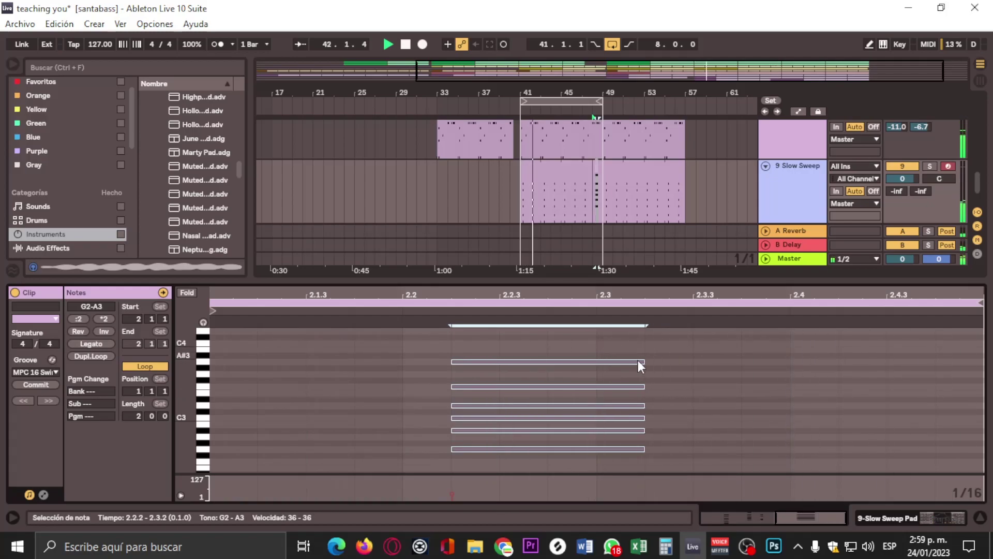
- Add a second chord at 2.3.3 with the notes A3, F3, D3, C3, A#2 and G2
{"action": "double_click", "coordinate": [707, 362]}
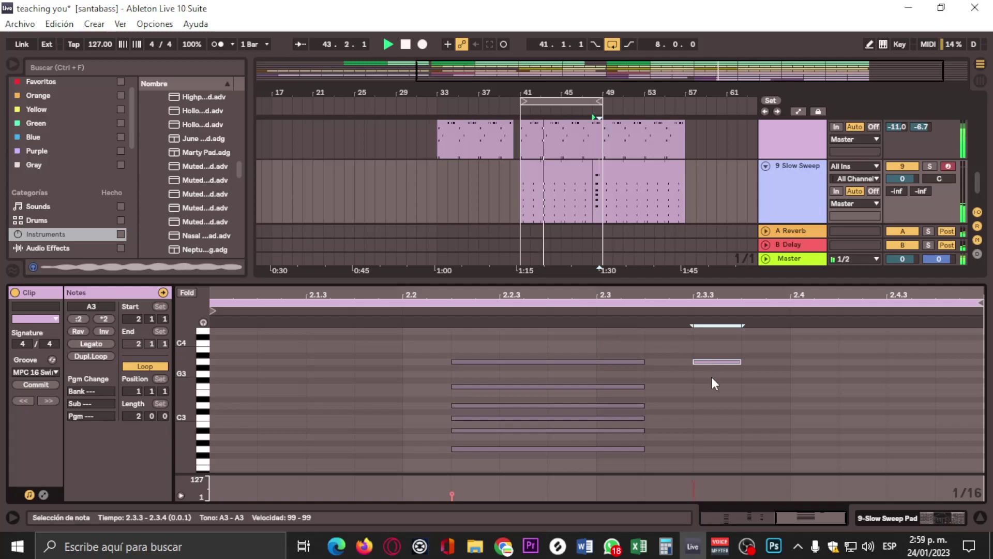
{"action": "double_click", "coordinate": [712, 406]}
{"action": "double_click", "coordinate": [716, 418]}
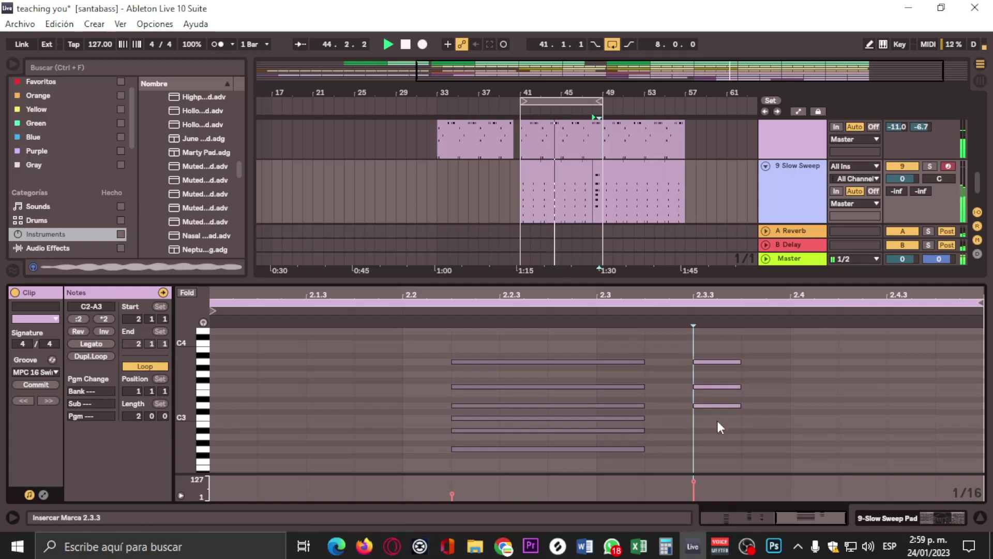
{"action": "double_click", "coordinate": [715, 430]}
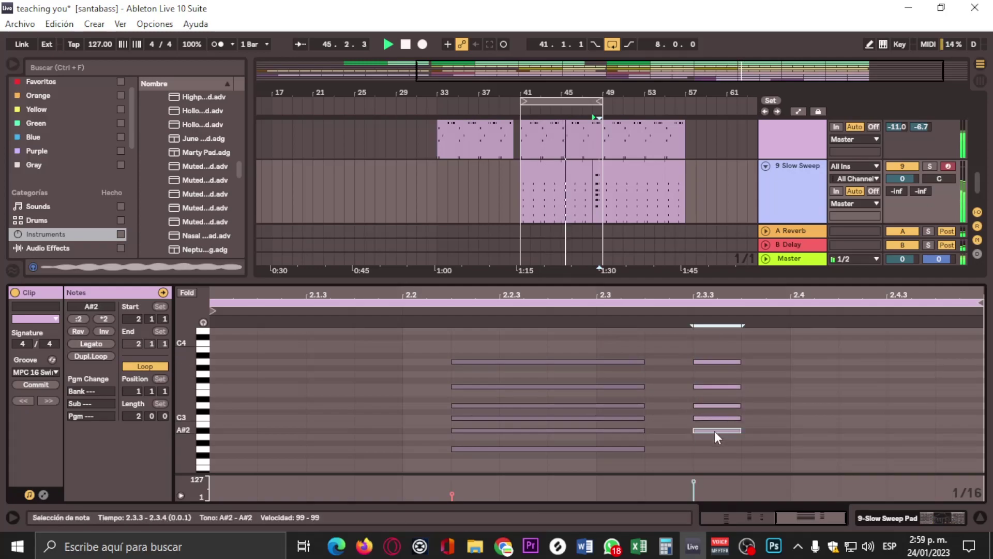
{"action": "double_click", "coordinate": [715, 448]}
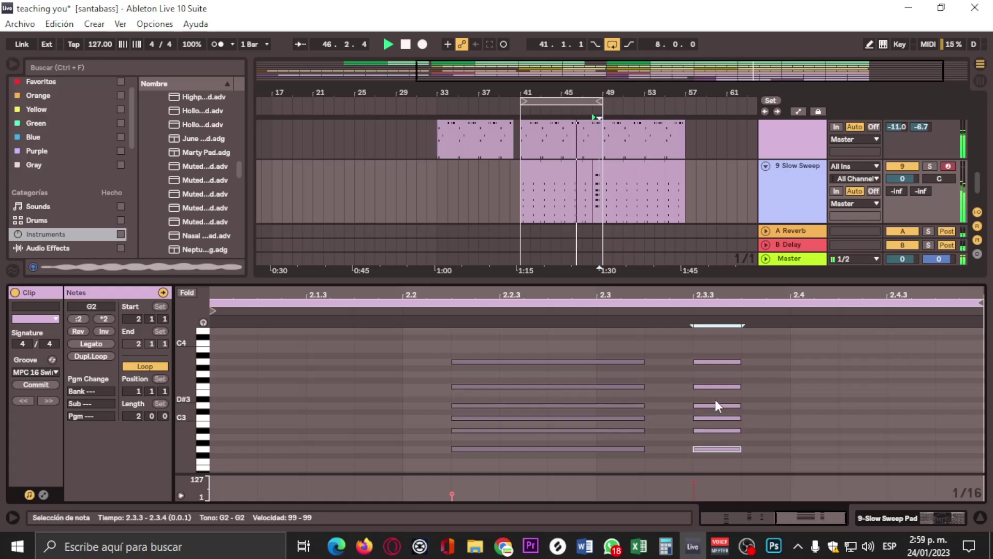
- Move the second chord to 2.3.4 and adjust its length so it ends at 2.4.1
{"action": "left_click_drag", "start_coordinate": [748, 351], "coordinate": [728, 467]}
{"action": "left_click_drag", "start_coordinate": [737, 364], "coordinate": [714, 365]}
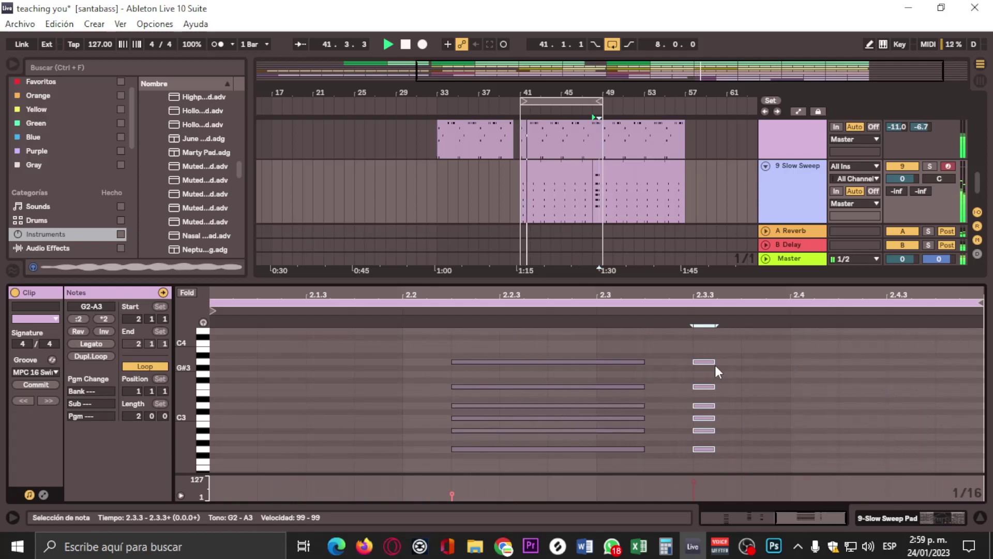
{"action": "left_click_drag", "start_coordinate": [706, 360], "coordinate": [761, 363]}
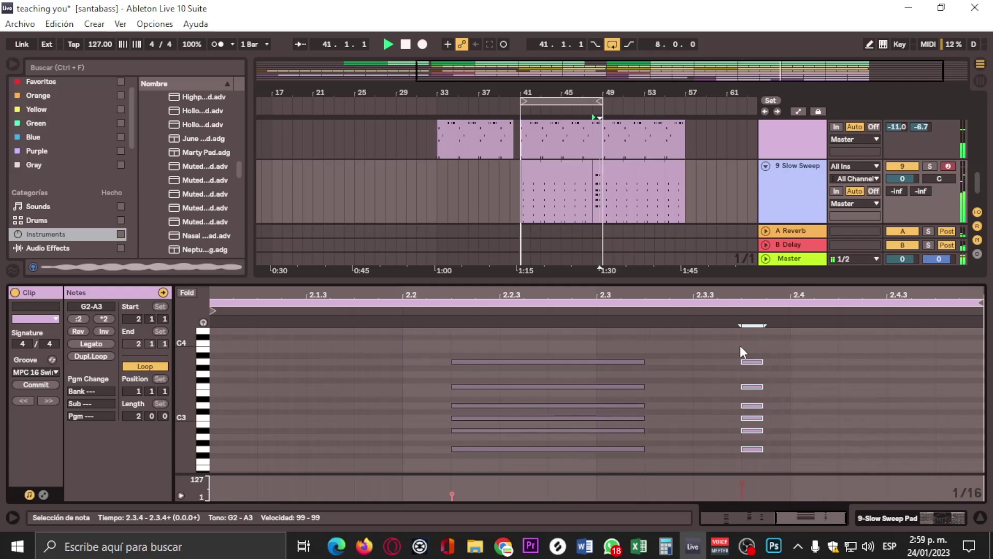
{"action": "left_click_drag", "start_coordinate": [763, 362], "coordinate": [791, 371]}
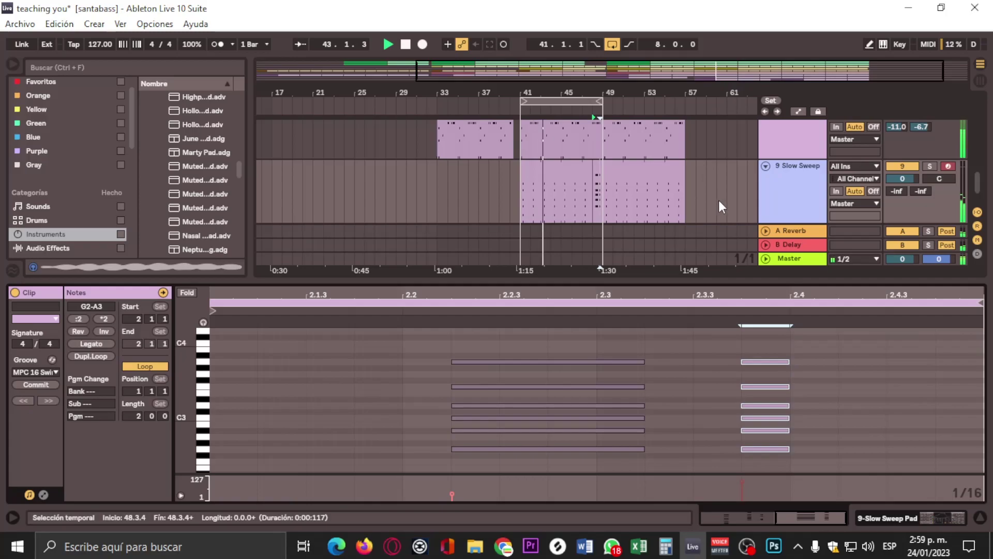
{"action": "scroll", "coordinate": [719, 205], "scroll_direction": "down", "scroll_amount": 1}
{"action": "mouse_move", "coordinate": [789, 362]}
{"action": "left_mouse_down"}
{"action": "mouse_move", "coordinate": [833, 366]}
{"action": "mouse_move", "coordinate": [803, 362]}
{"action": "left_mouse_up"}
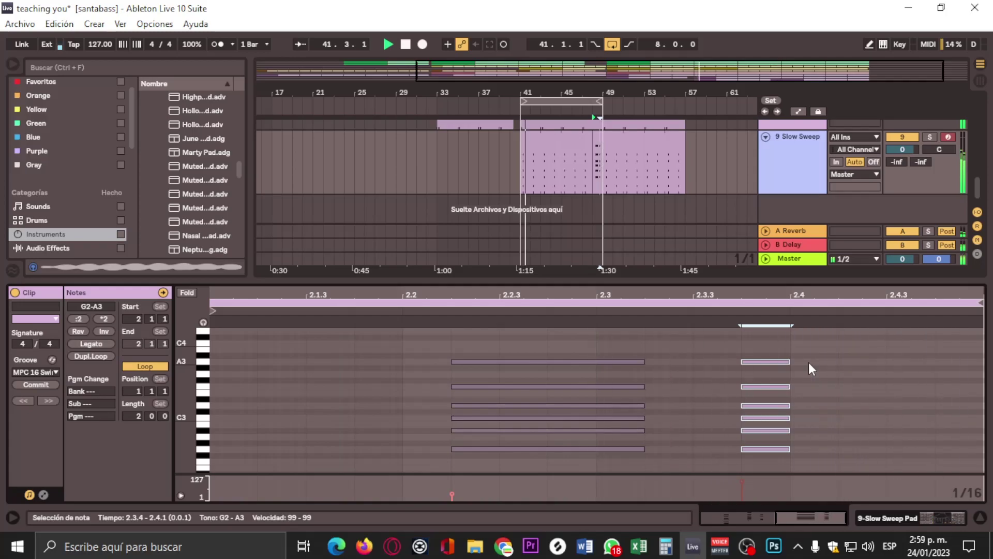
- Open the Slow Sweep Pad device and show its Attack automation on the 9 Slow Sweep track
{"action": "left_click", "coordinate": [786, 145]}
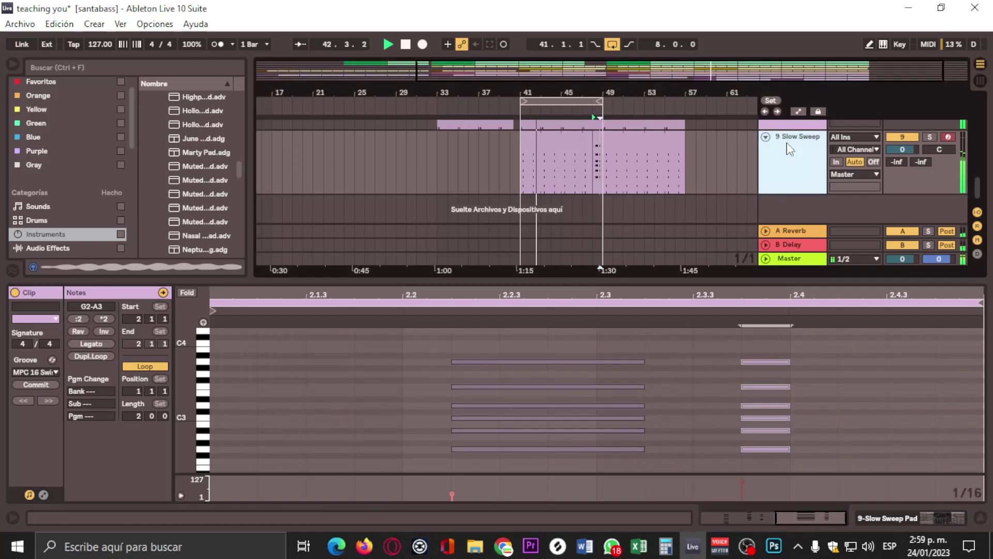
{"action": "left_click", "coordinate": [898, 516]}
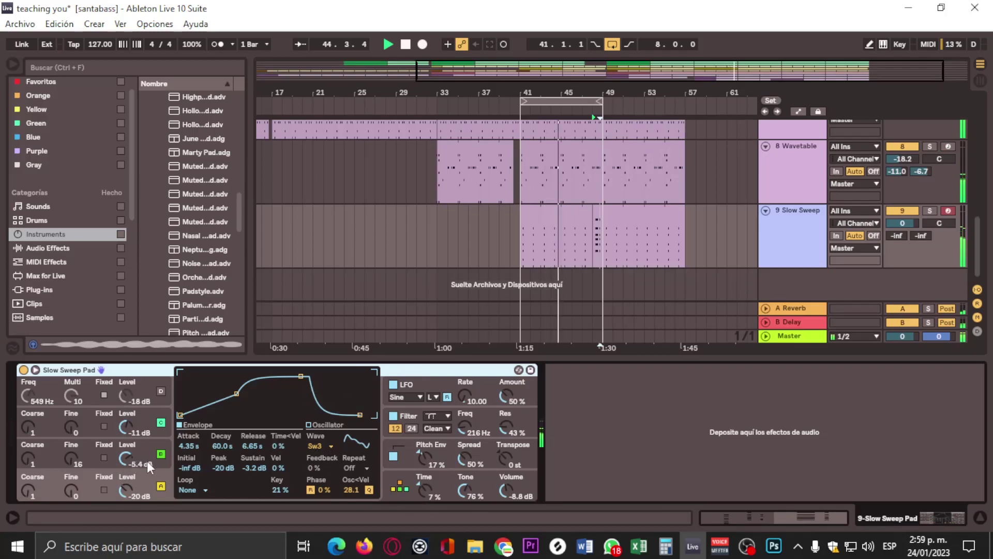
{"action": "right_click", "coordinate": [187, 446]}
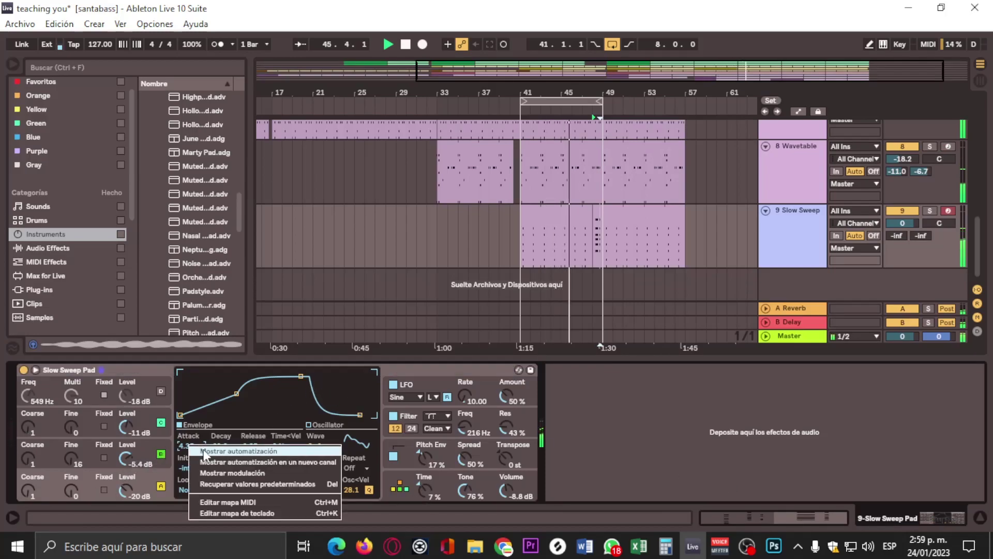
{"action": "left_click", "coordinate": [217, 385]}
{"action": "left_click", "coordinate": [600, 238]}
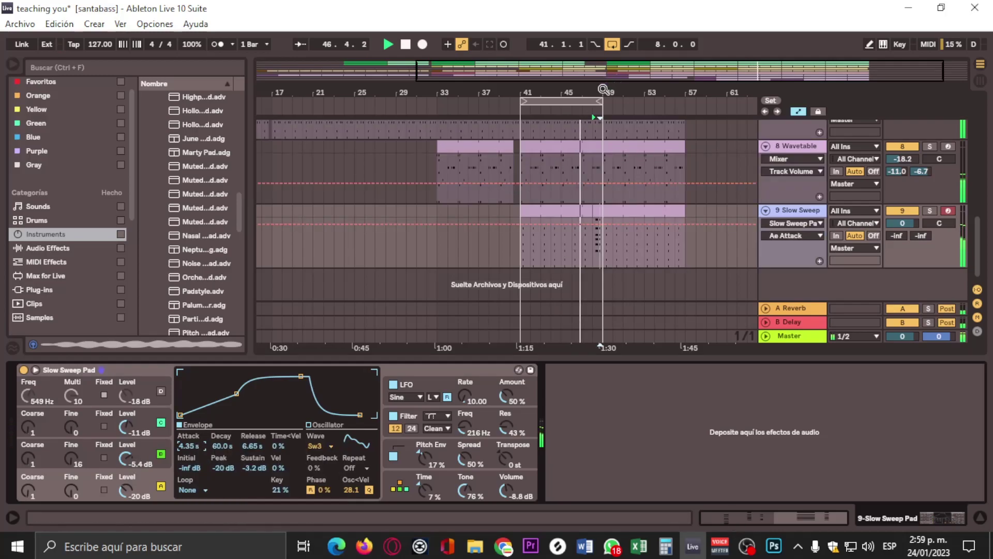
- Draw a dip in the Attack automation around the short chord in bar 48, from about 48.3.3 to 48.4.3
{"action": "scroll", "coordinate": [602, 165], "scroll_direction": "up", "scroll_amount": 5}
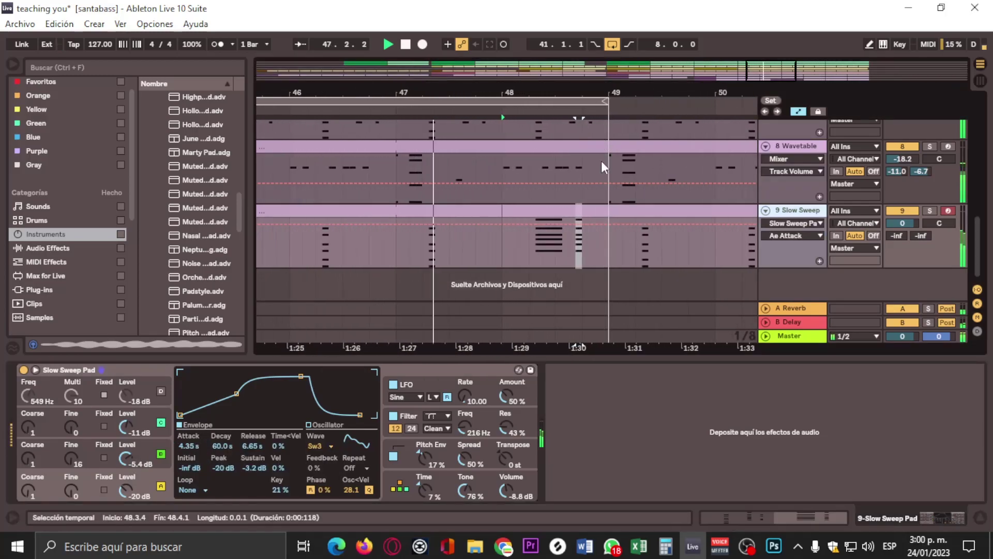
{"action": "left_click", "coordinate": [567, 226]}
{"action": "left_click_drag", "start_coordinate": [579, 228], "coordinate": [569, 250]}
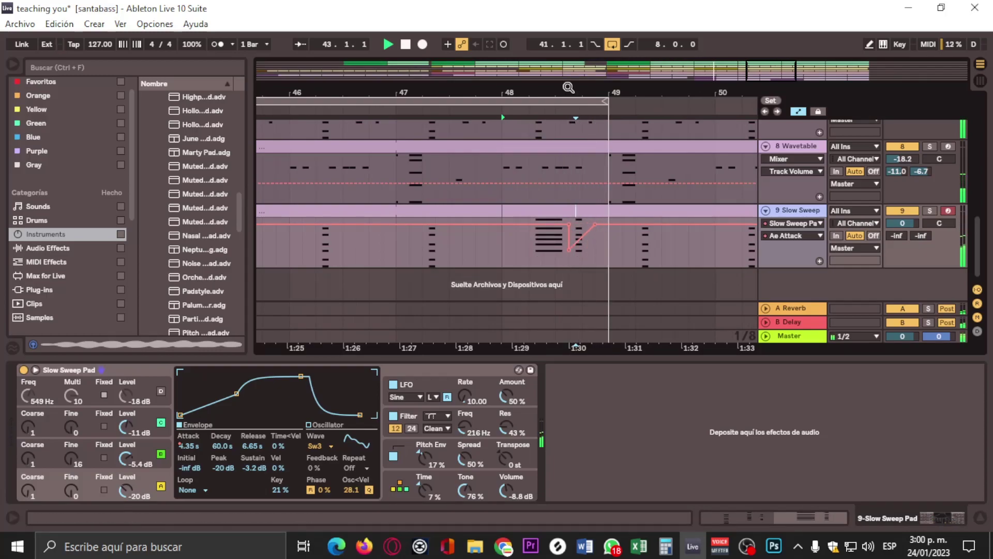
{"action": "left_click_drag", "start_coordinate": [562, 94], "coordinate": [615, 250]}
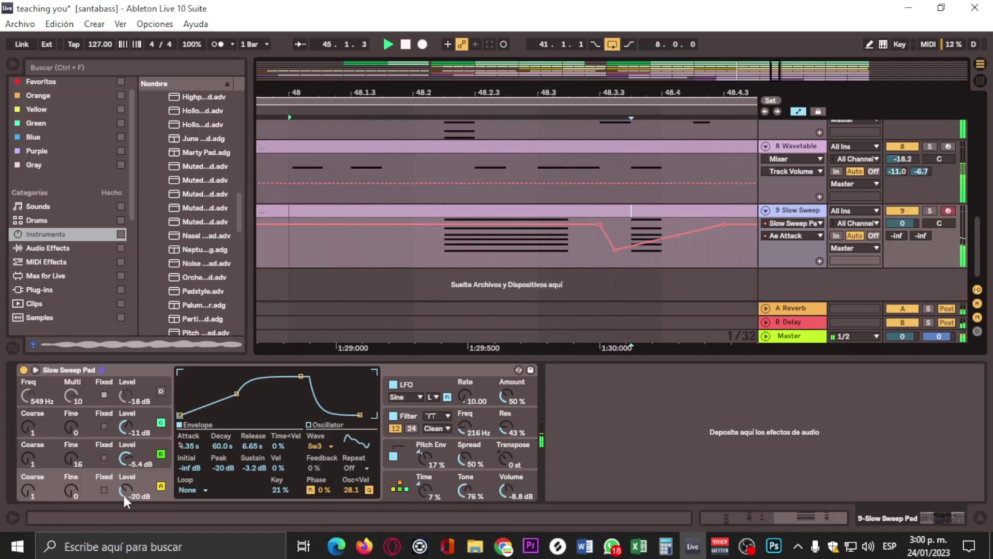
- Reshape the Attack automation dip so it stays flat at about 0.53 ms from 48.3.4 until just past the short chord
{"action": "right_click", "coordinate": [190, 445]}
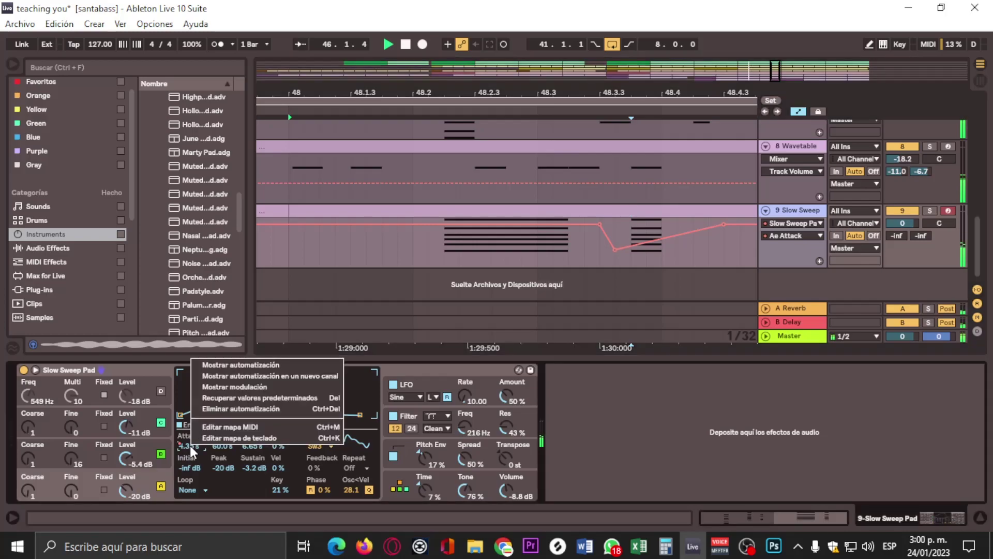
{"action": "left_click", "coordinate": [672, 13]}
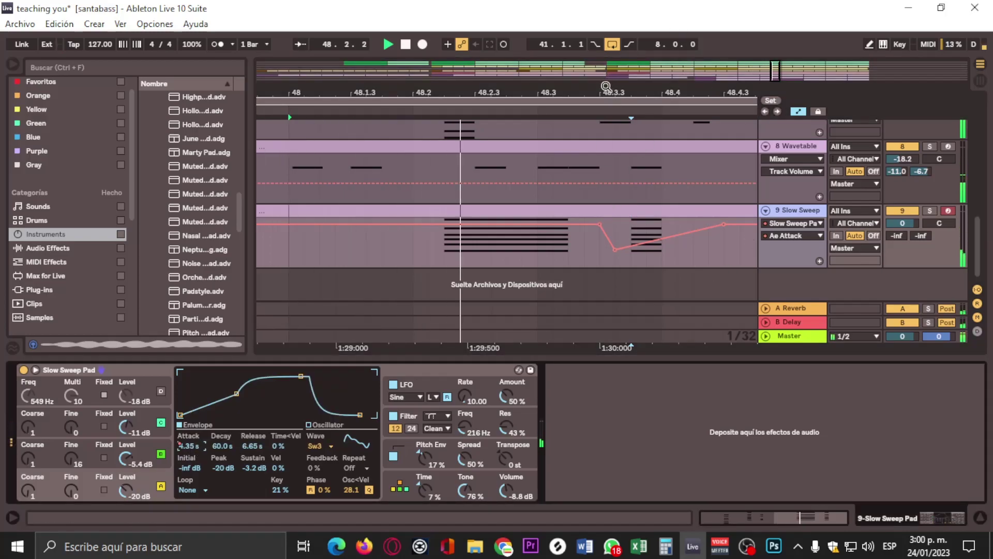
{"action": "left_click_drag", "start_coordinate": [646, 245], "coordinate": [631, 260]}
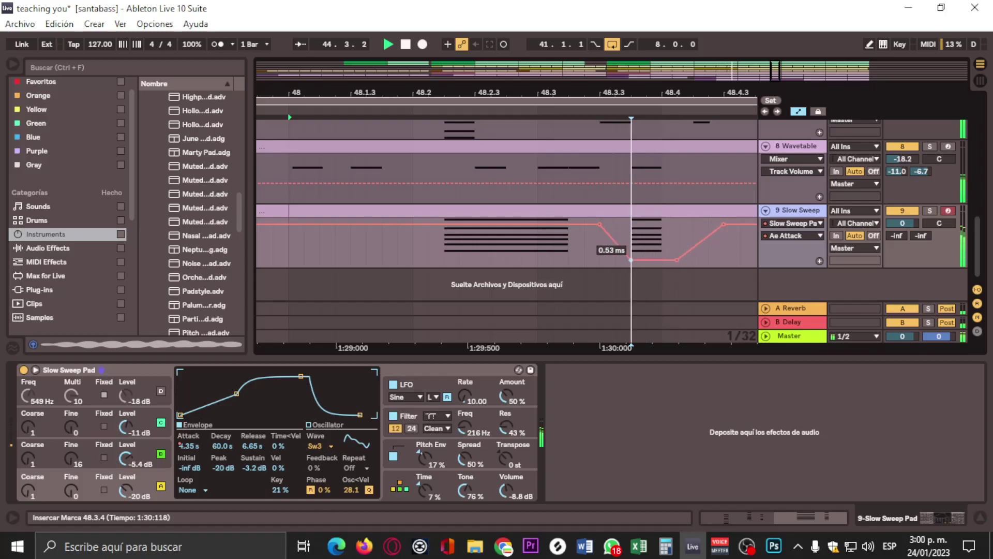
- Show the Slow Sweep Pad's Decay automation and draw a dip around the short chord, from about 48.3.3 to 48.4.2
{"action": "left_click_drag", "start_coordinate": [549, 93], "coordinate": [550, 105]}
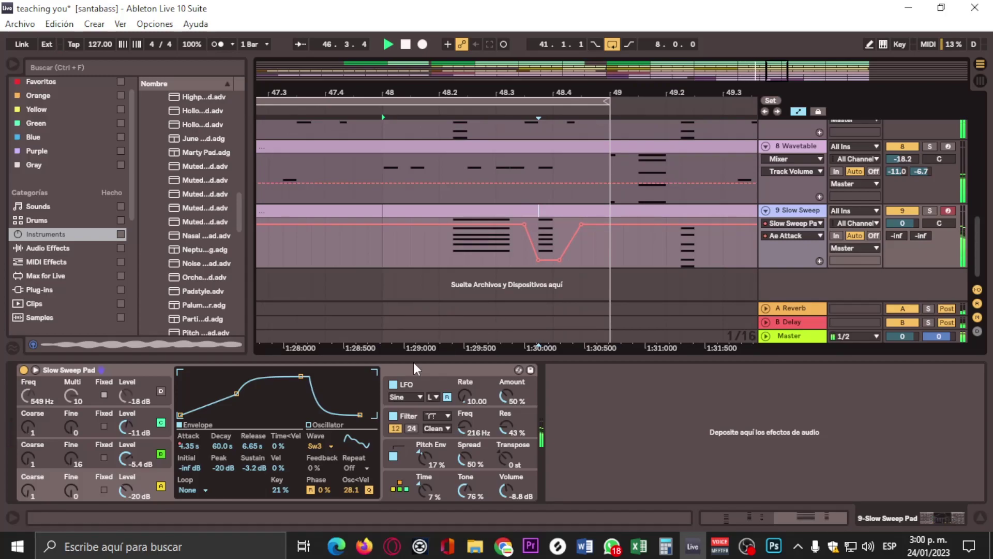
{"action": "right_click", "coordinate": [220, 446]}
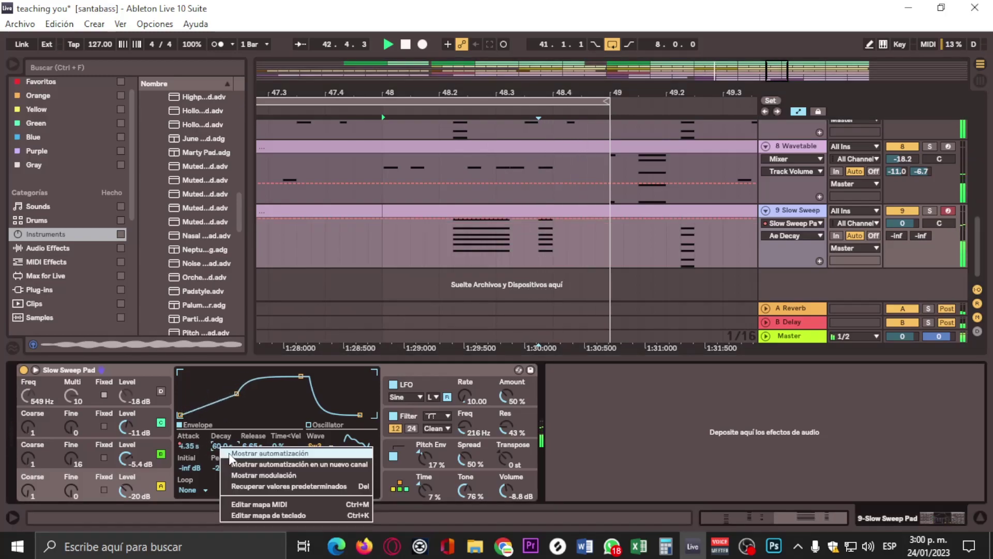
{"action": "left_click", "coordinate": [231, 453]}
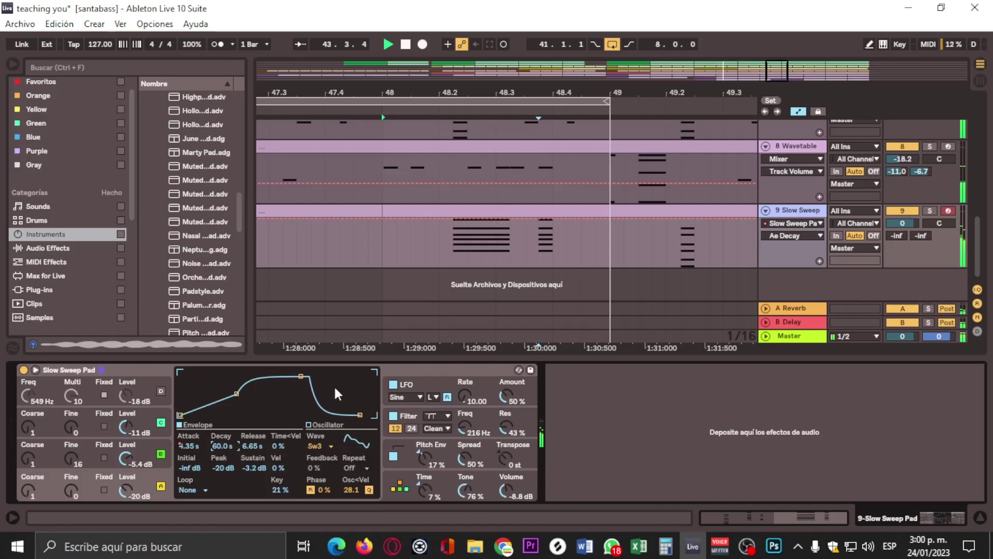
{"action": "left_click", "coordinate": [538, 218]}
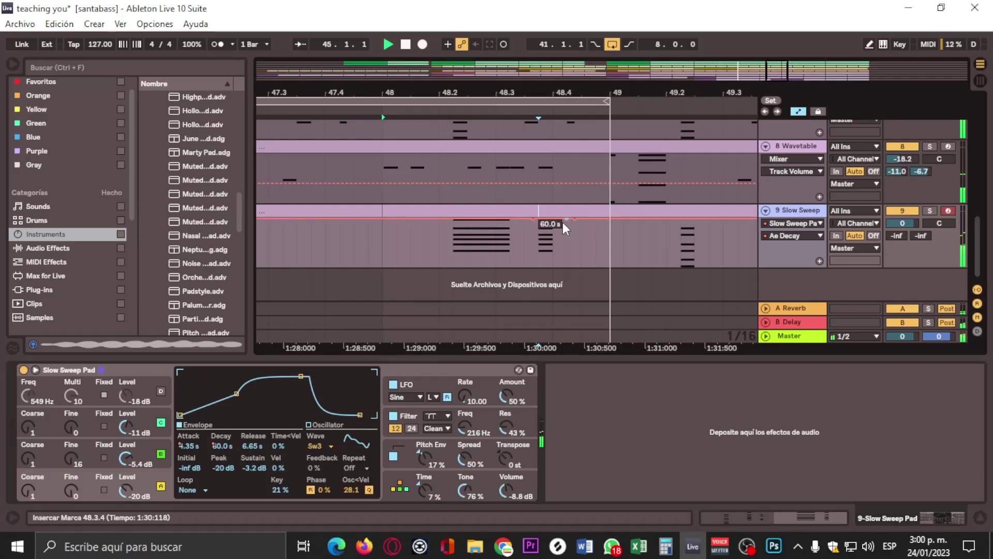
{"action": "left_click_drag", "start_coordinate": [541, 220], "coordinate": [567, 253]}
{"action": "left_click_drag", "start_coordinate": [544, 93], "coordinate": [497, 263]}
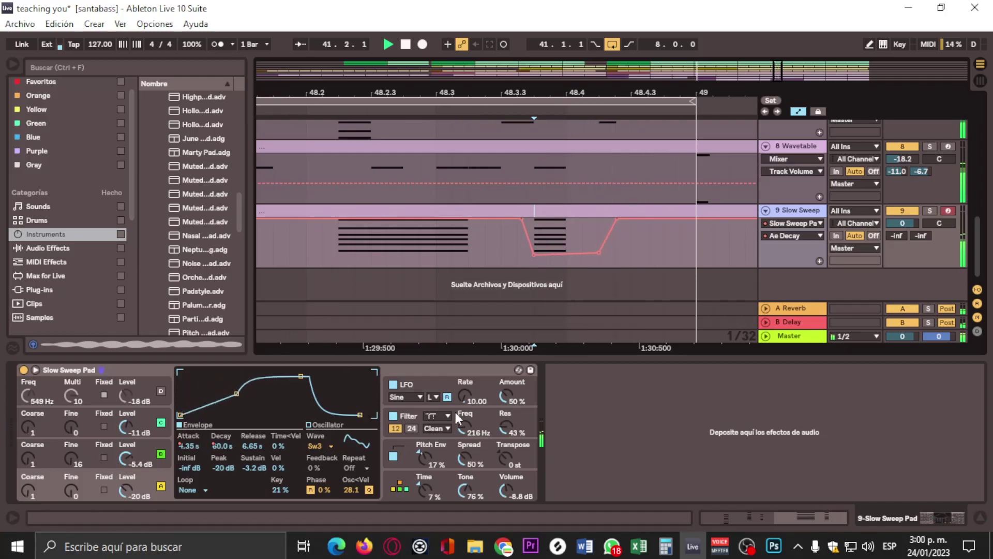
- In the bar 48 Slow Sweep clip, lower the velocity of the chord at 2.2.2 and raise the chord at 2.3.4 to 127
{"action": "left_click", "coordinate": [613, 219]}
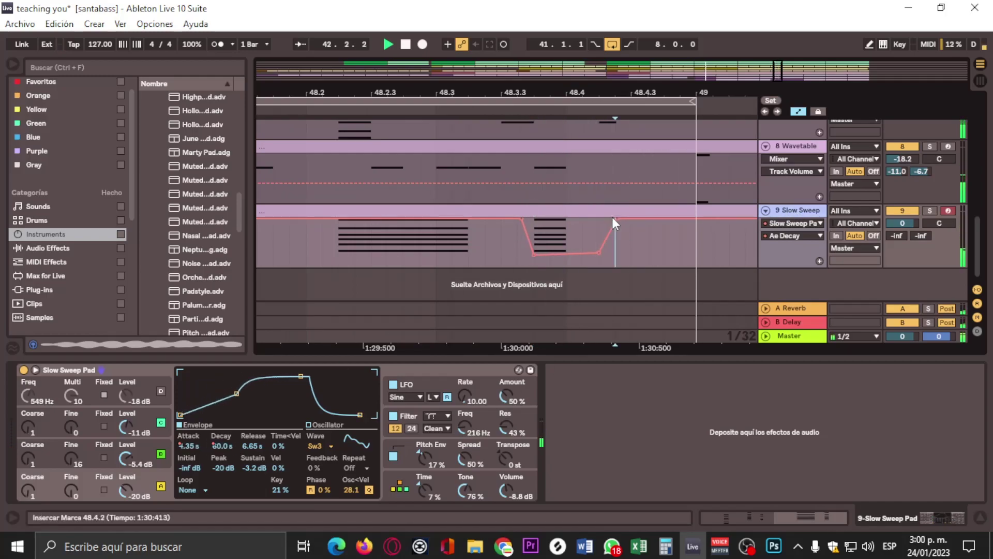
{"action": "left_click", "coordinate": [613, 215]}
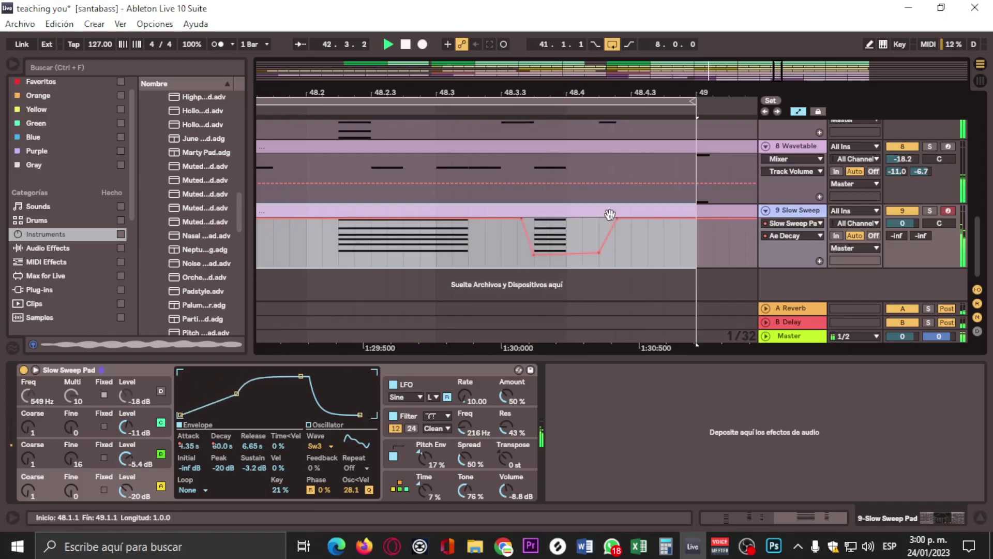
{"action": "left_click", "coordinate": [803, 515]}
{"action": "left_click_drag", "start_coordinate": [423, 476], "coordinate": [452, 492]}
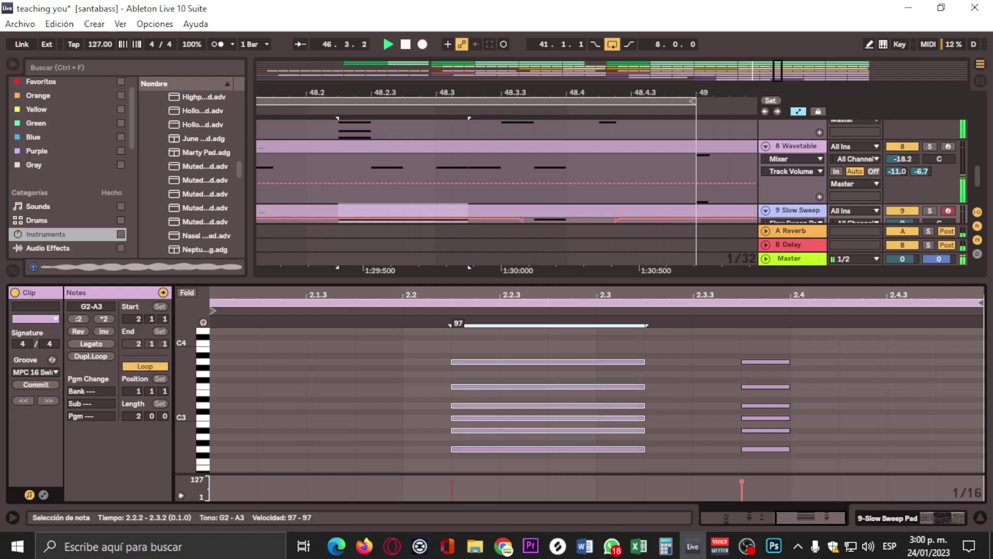
{"action": "left_click", "coordinate": [722, 362]}
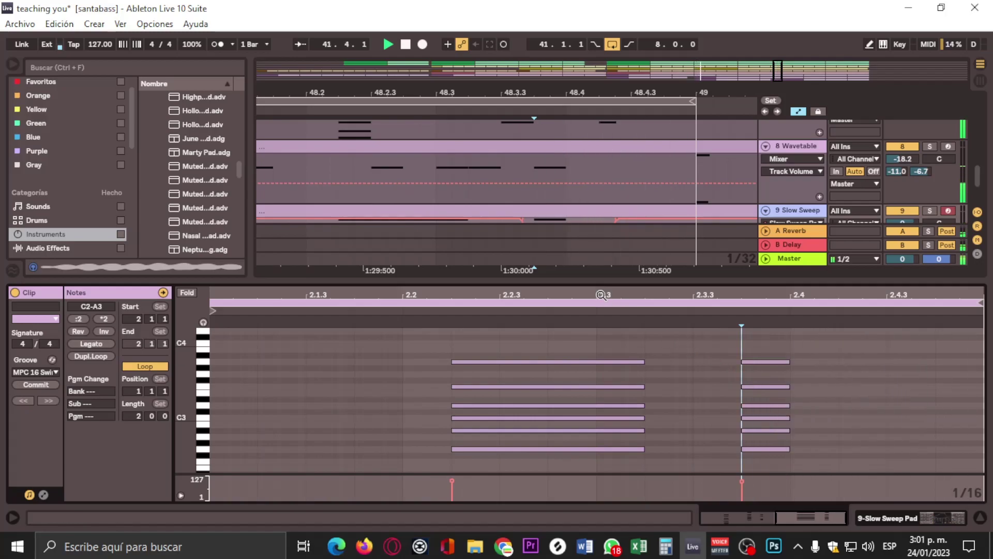
{"action": "left_click_drag", "start_coordinate": [609, 279], "coordinate": [645, 277]}
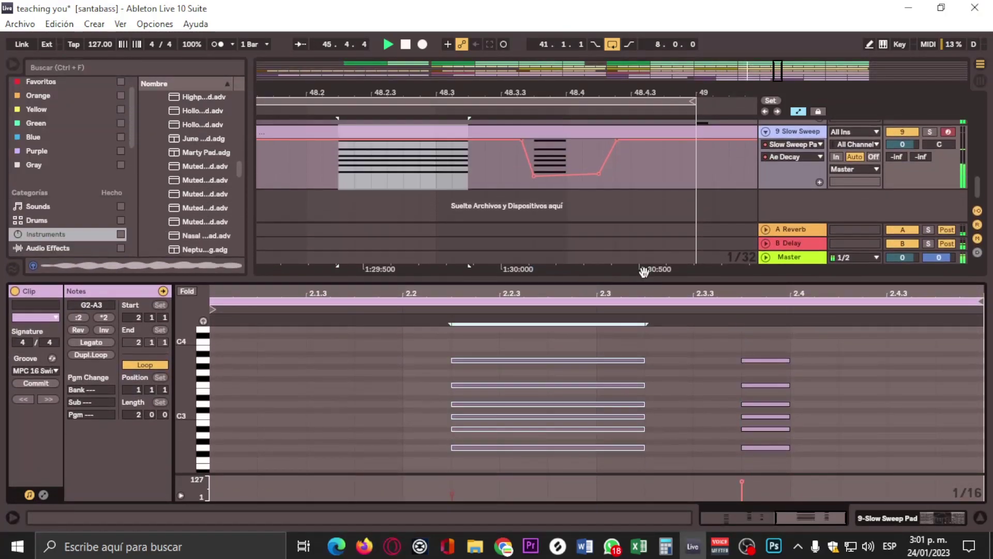
{"action": "left_click_drag", "start_coordinate": [768, 485], "coordinate": [724, 468]}
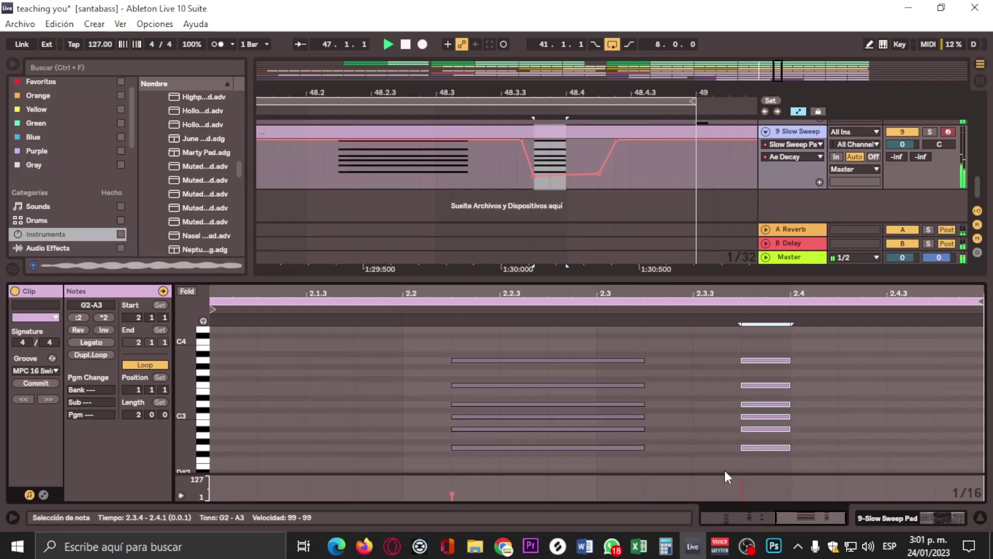
{"action": "left_click", "coordinate": [774, 323]}
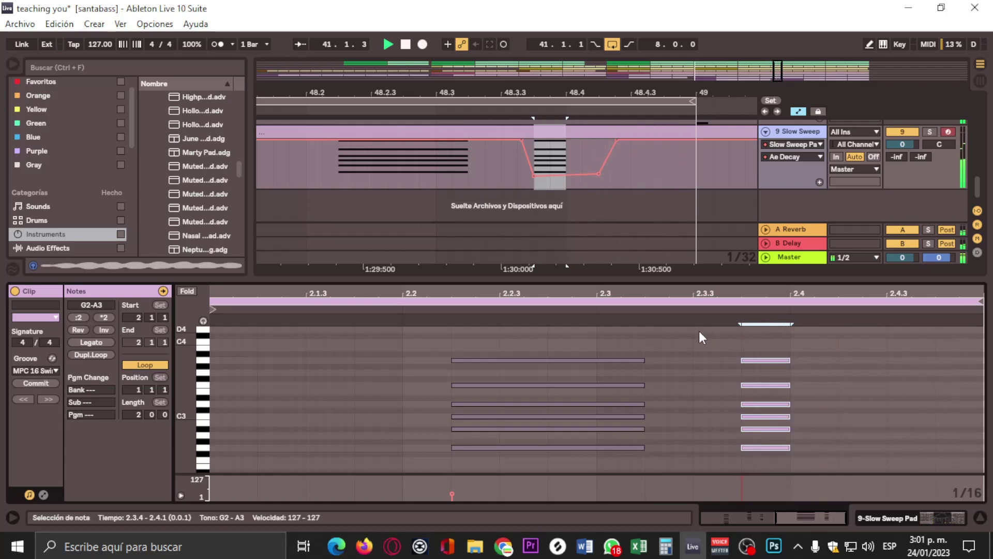
- Duplicate the 9 Slow Sweep section with its automation from bars 41–49 onto bars 49–57
{"action": "left_click_drag", "start_coordinate": [614, 94], "coordinate": [500, 267]}
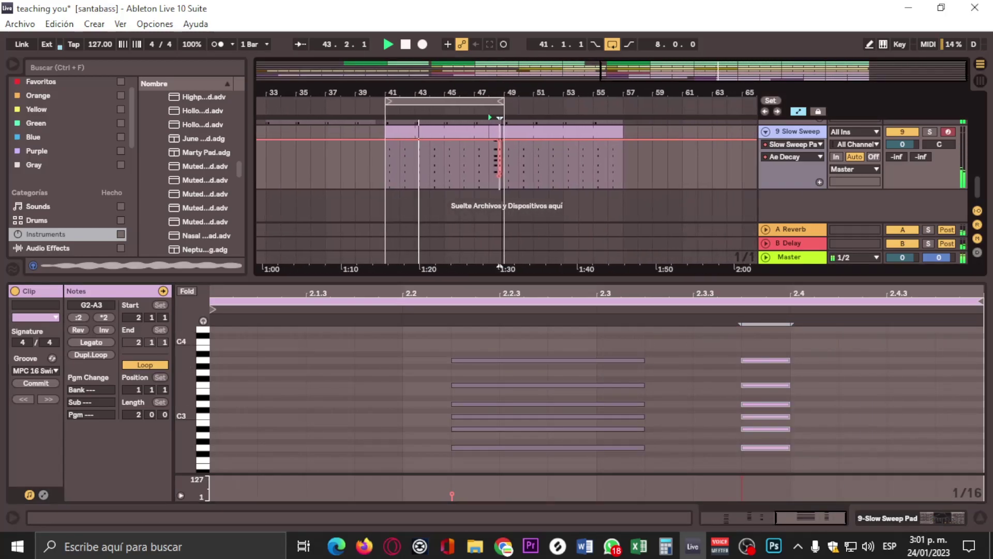
{"action": "left_click_drag", "start_coordinate": [384, 158], "coordinate": [501, 129]}
{"action": "scroll", "coordinate": [504, 157], "scroll_direction": "up", "scroll_amount": 2}
{"action": "key", "text": "ctrl+e"}
{"action": "left_click", "coordinate": [538, 172]}
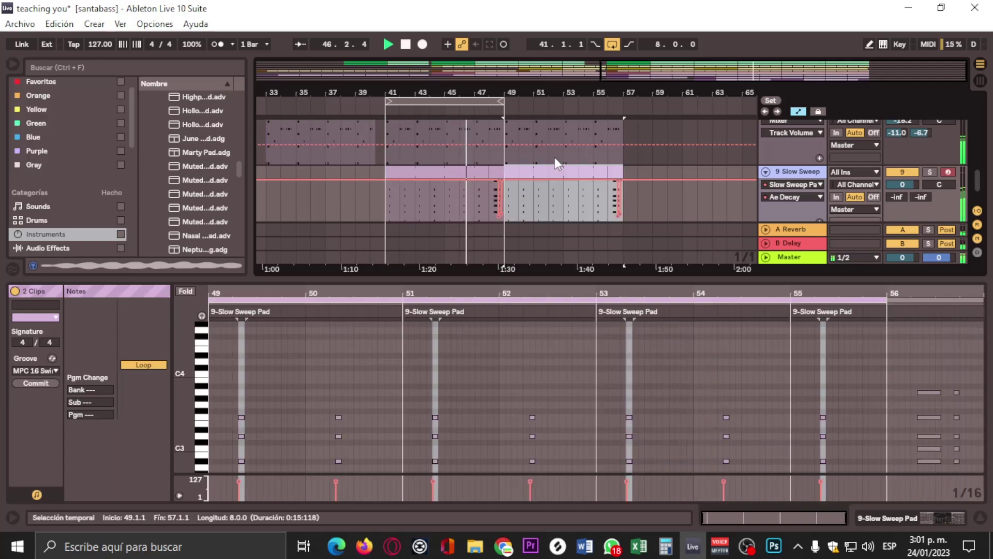
- Extend the arrangement loop to 16 bars, running from bar 41 to bar 57
{"action": "left_click_drag", "start_coordinate": [516, 95], "coordinate": [578, 92]}
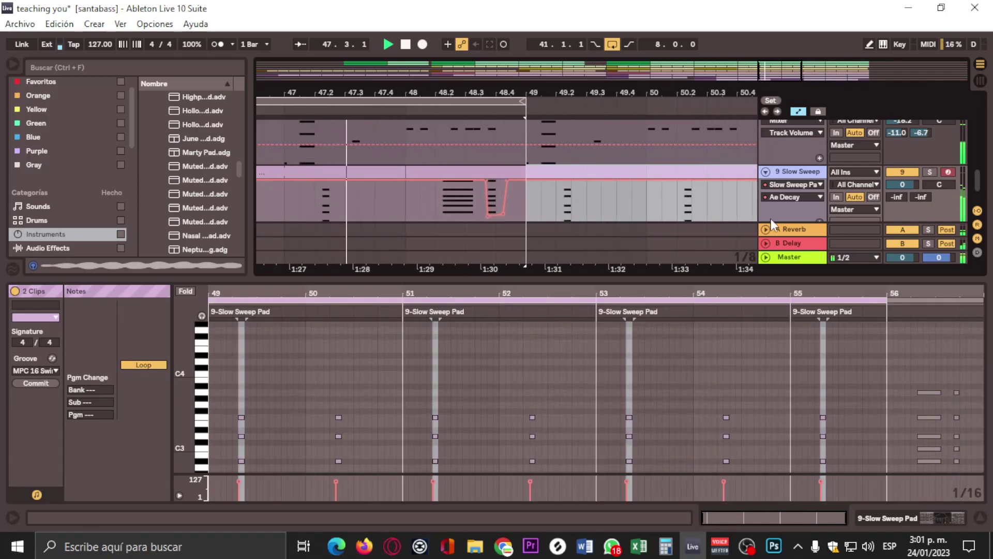
{"action": "left_click", "coordinate": [792, 168]}
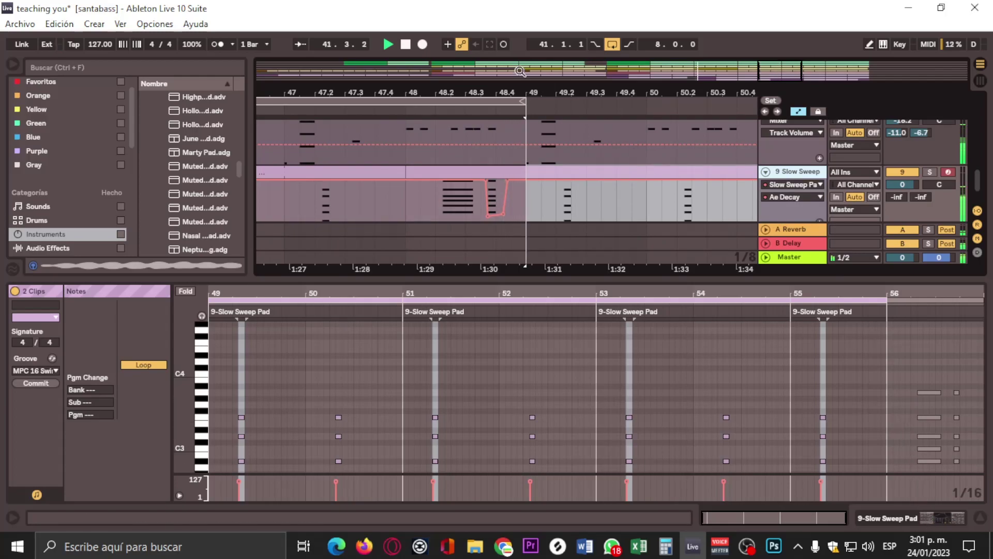
{"action": "left_click_drag", "start_coordinate": [701, 73], "coordinate": [701, 62]}
{"action": "left_click_drag", "start_coordinate": [532, 101], "coordinate": [637, 113]}
- Shorten the 1 909 Core Kit and 2 Drum Rack clips so both end at bar 49
{"action": "scroll", "coordinate": [589, 184], "scroll_direction": "up", "scroll_amount": 5}
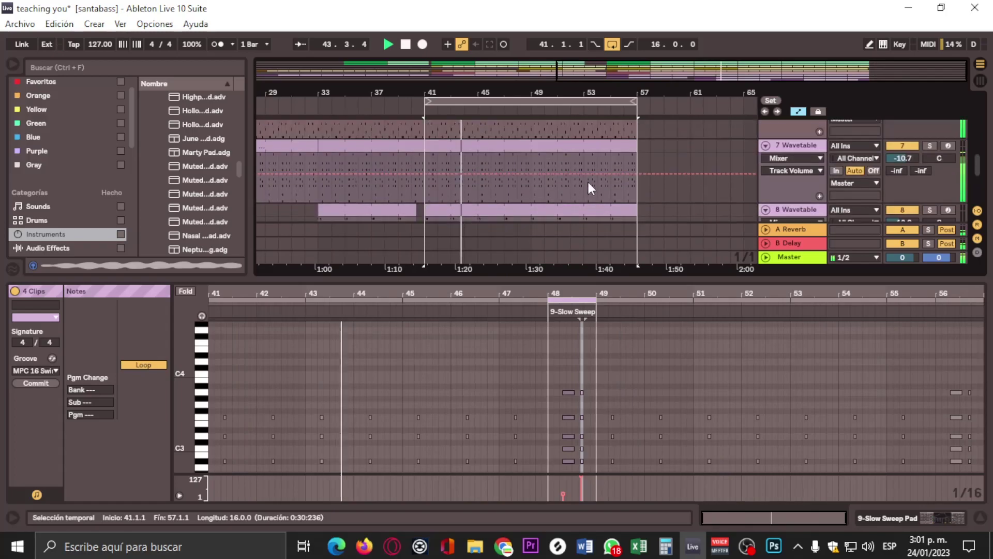
{"action": "scroll", "coordinate": [589, 173], "scroll_direction": "down", "scroll_amount": 3}
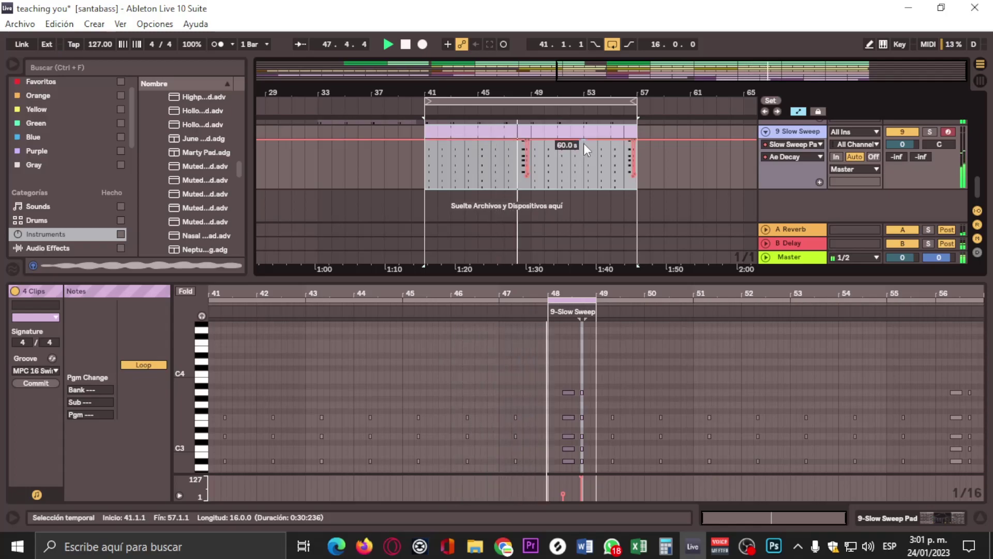
{"action": "scroll", "coordinate": [584, 144], "scroll_direction": "up", "scroll_amount": 2}
{"action": "scroll", "coordinate": [585, 146], "scroll_direction": "up", "scroll_amount": 2}
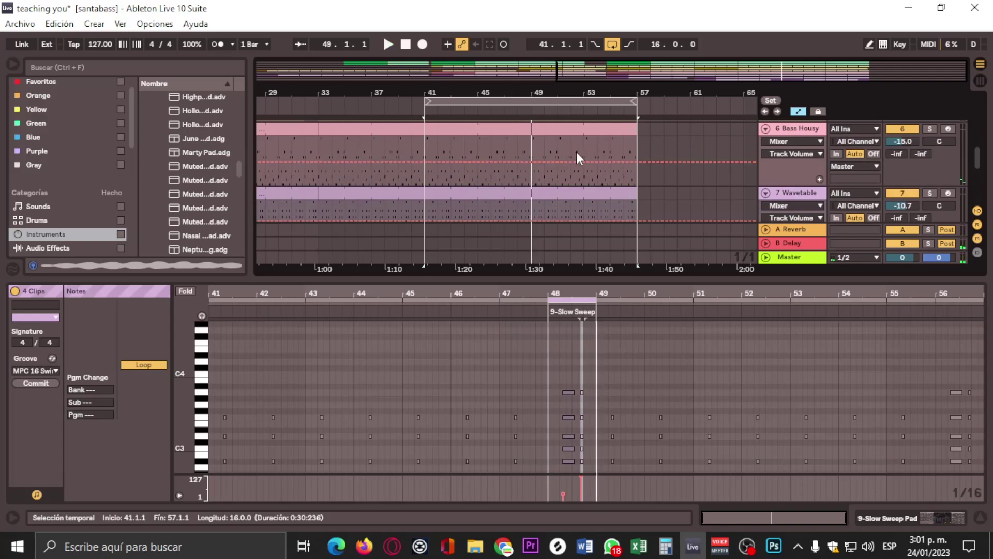
{"action": "scroll", "coordinate": [576, 154], "scroll_direction": "up", "scroll_amount": 1}
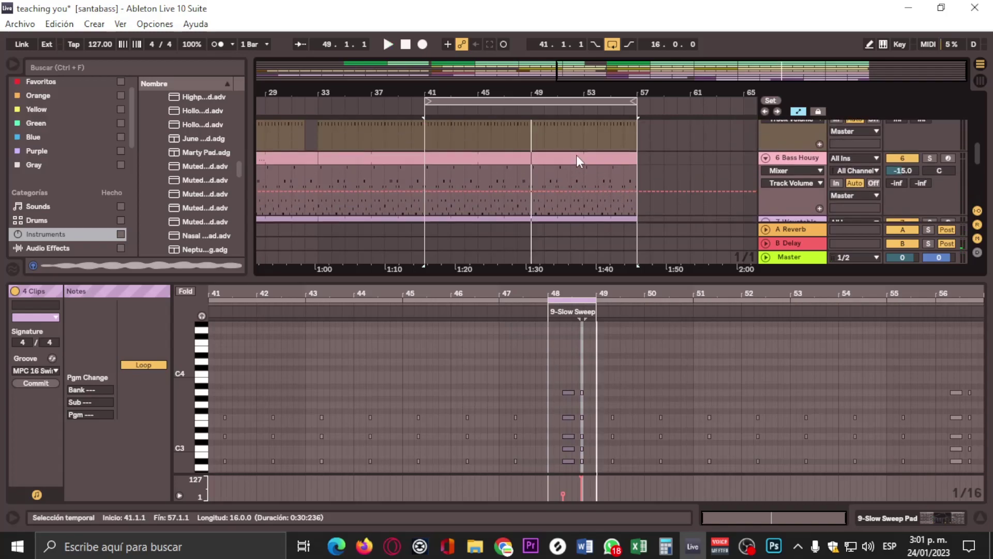
{"action": "scroll", "coordinate": [577, 156], "scroll_direction": "up", "scroll_amount": 3}
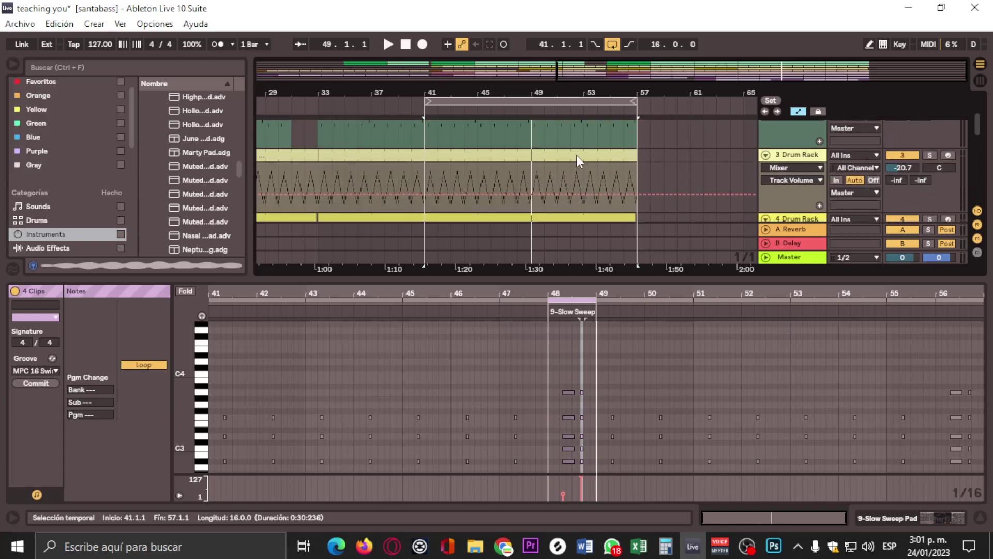
{"action": "scroll", "coordinate": [582, 182], "scroll_direction": "up", "scroll_amount": 3}
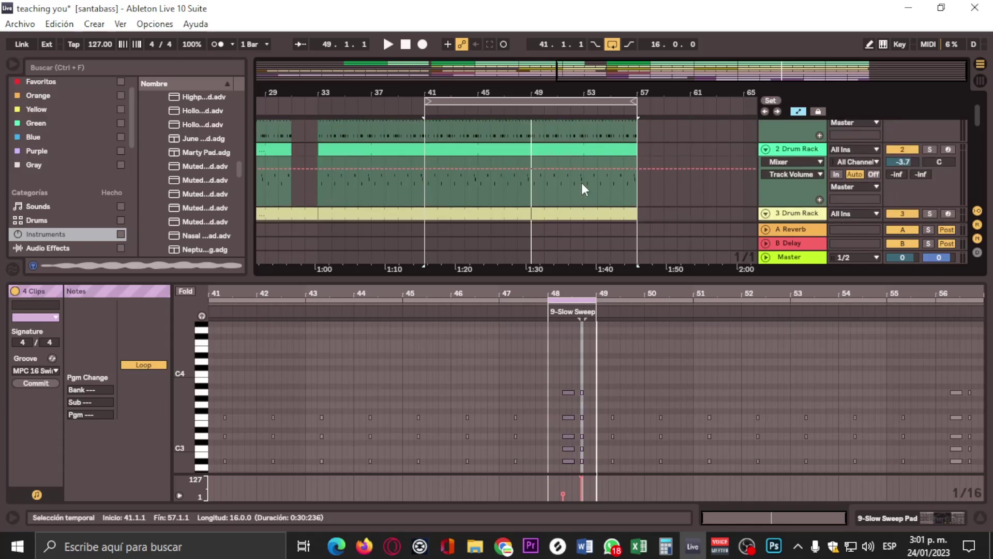
{"action": "left_click", "coordinate": [628, 133]}
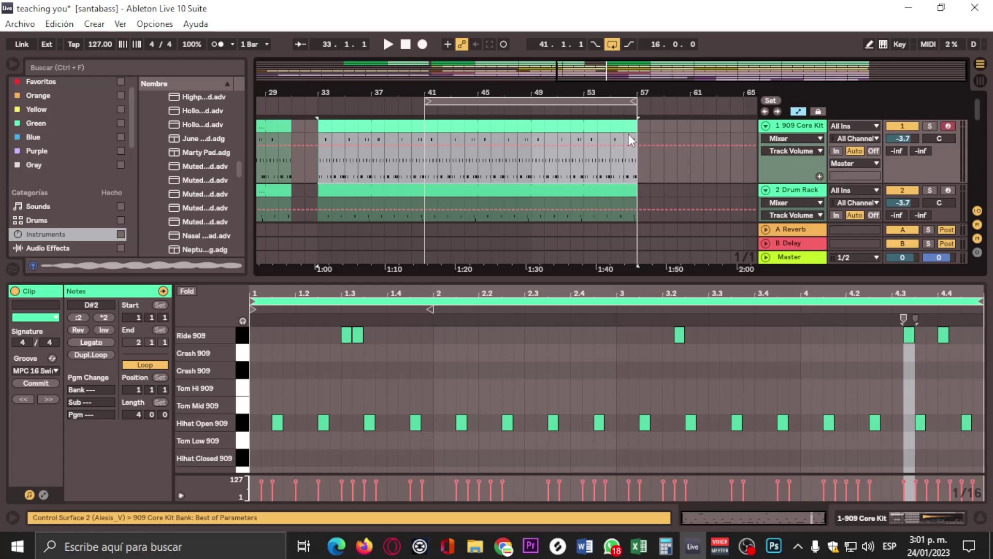
{"action": "left_click_drag", "start_coordinate": [635, 136], "coordinate": [533, 141]}
{"action": "scroll", "coordinate": [579, 150], "scroll_direction": "down", "scroll_amount": 1}
{"action": "left_click", "coordinate": [615, 147]}
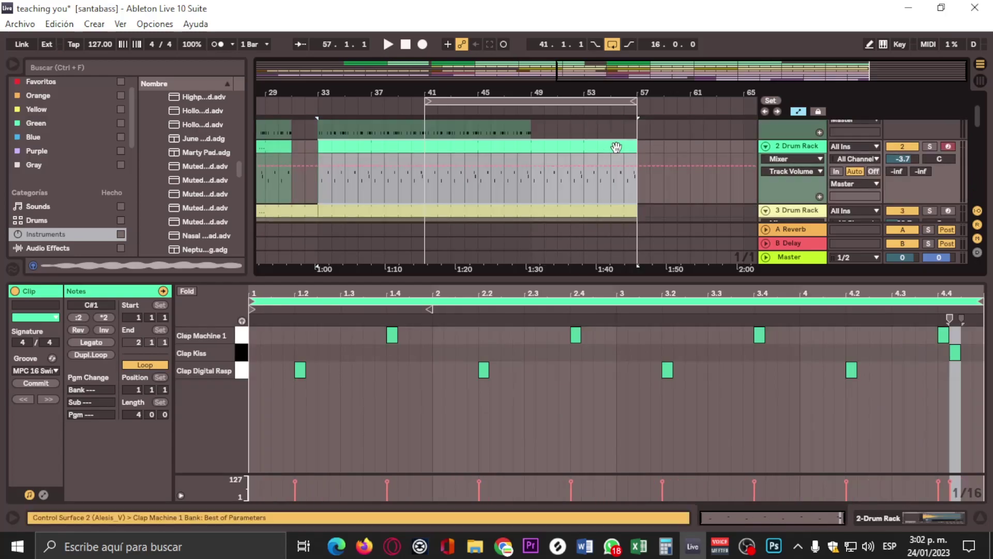
{"action": "left_click_drag", "start_coordinate": [632, 153], "coordinate": [560, 153]}
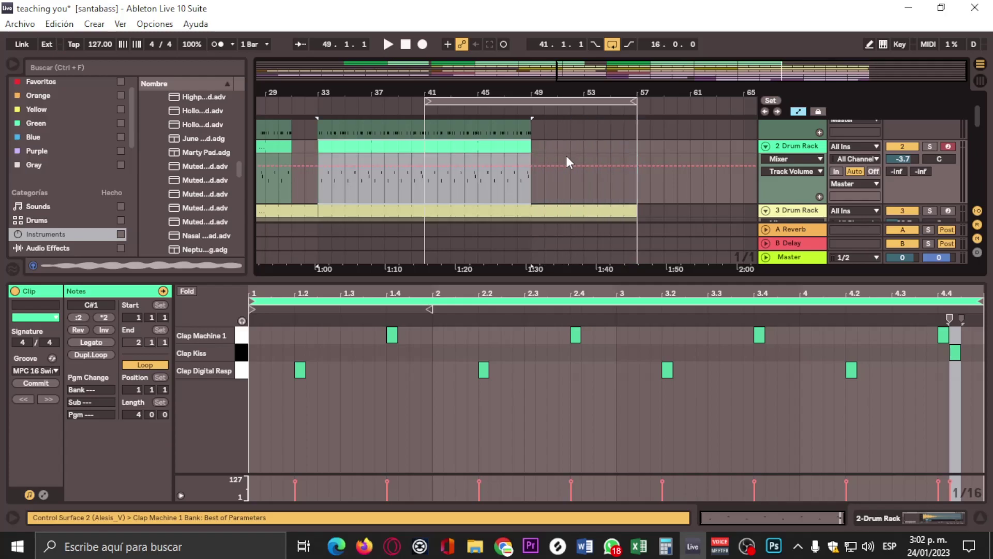
- Start playback near bar 45 and shorten the kick clip on the 5 909 Core Kit track to end at bar 49
{"action": "scroll", "coordinate": [579, 167], "scroll_direction": "down", "scroll_amount": 1}
{"action": "scroll", "coordinate": [579, 167], "scroll_direction": "down", "scroll_amount": 1}
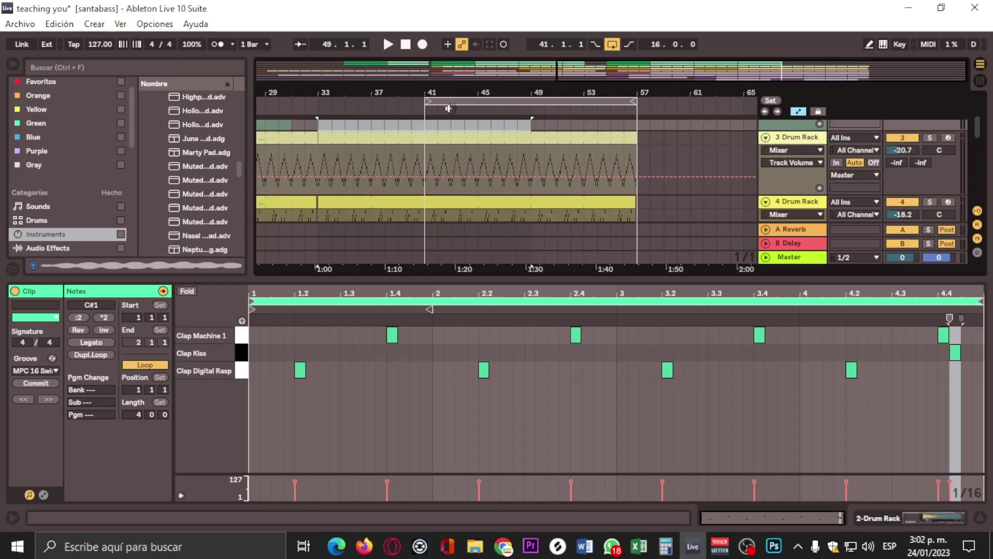
{"action": "left_click", "coordinate": [474, 106]}
{"action": "scroll", "coordinate": [623, 182], "scroll_direction": "down", "scroll_amount": 2}
{"action": "scroll", "coordinate": [631, 176], "scroll_direction": "down", "scroll_amount": 1}
{"action": "scroll", "coordinate": [629, 142], "scroll_direction": "up", "scroll_amount": 2}
{"action": "left_click_drag", "start_coordinate": [637, 172], "coordinate": [532, 172]}
- Extend the clip on the 1 909 Core Kit track so it ends at bar 53
{"action": "scroll", "coordinate": [554, 185], "scroll_direction": "up", "scroll_amount": 5}
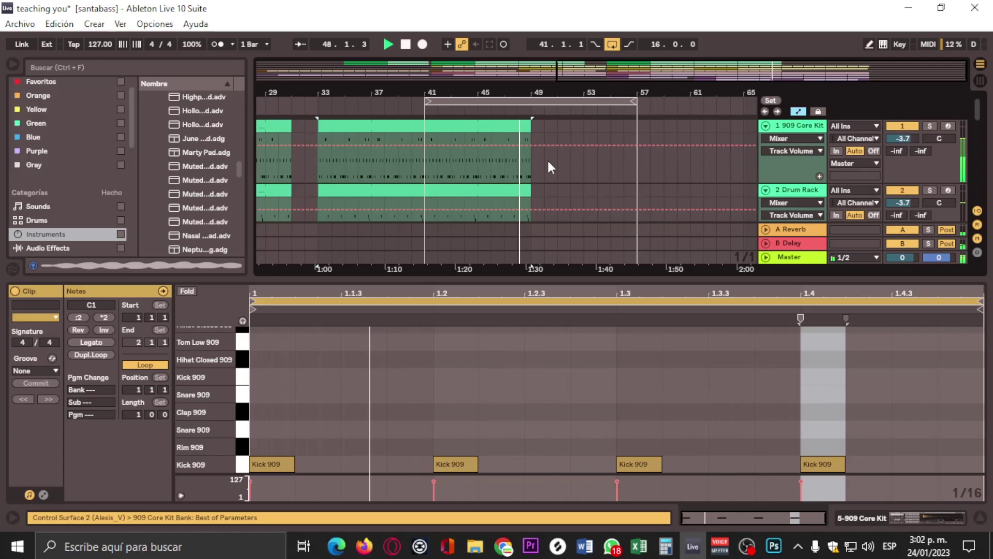
{"action": "left_click", "coordinate": [528, 126]}
{"action": "left_click_drag", "start_coordinate": [528, 127], "coordinate": [584, 132]}
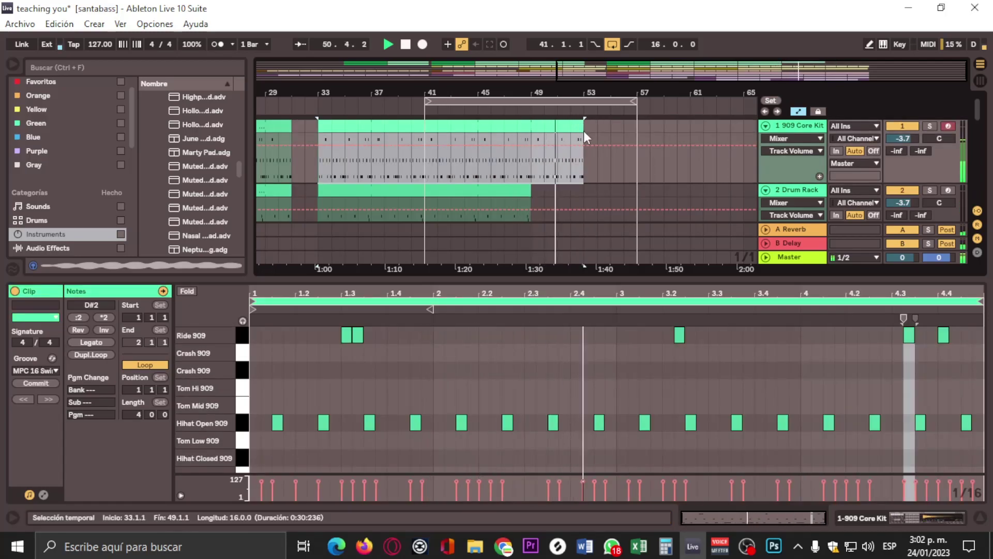
{"action": "scroll", "coordinate": [585, 144], "scroll_direction": "down", "scroll_amount": 3}
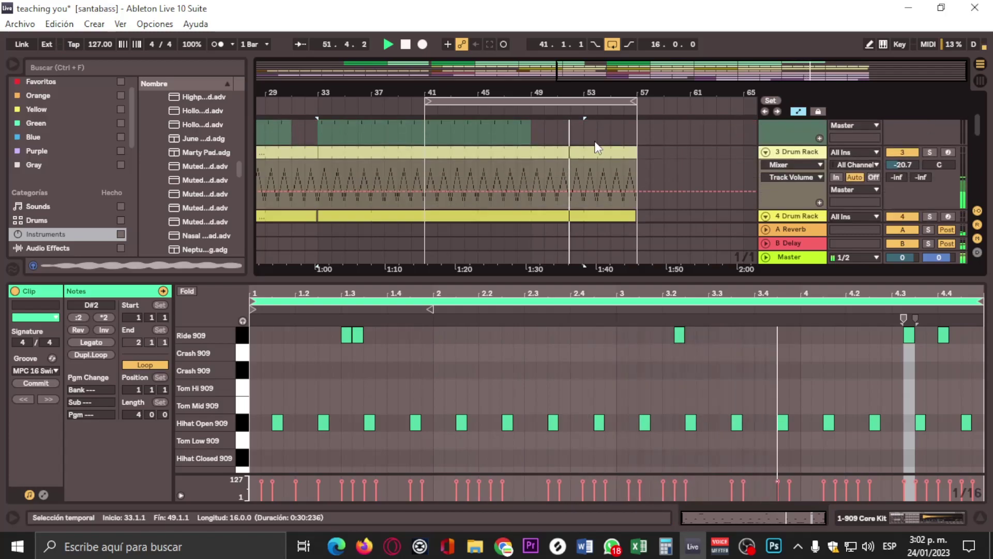
{"action": "scroll", "coordinate": [594, 147], "scroll_direction": "down", "scroll_amount": 5}
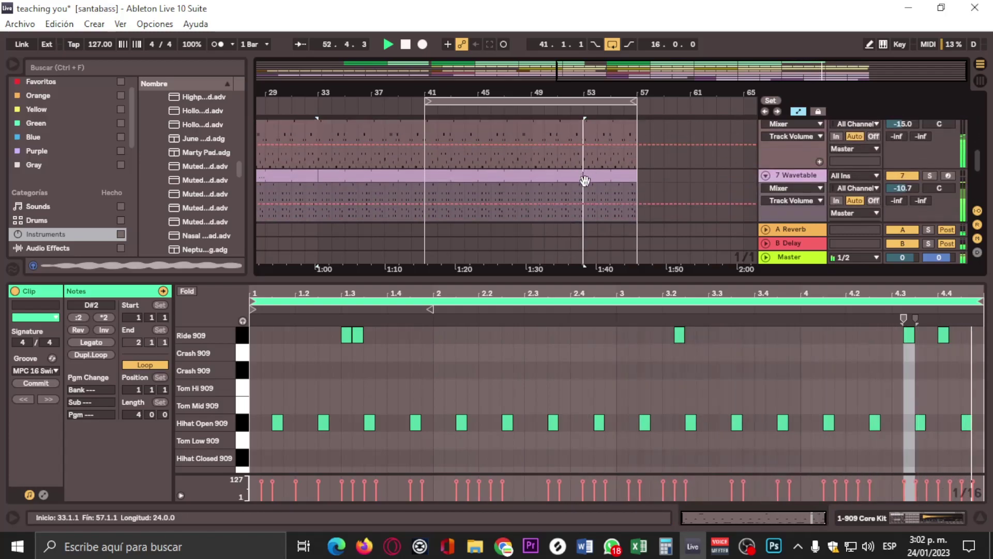
{"action": "scroll", "coordinate": [590, 183], "scroll_direction": "down", "scroll_amount": 5}
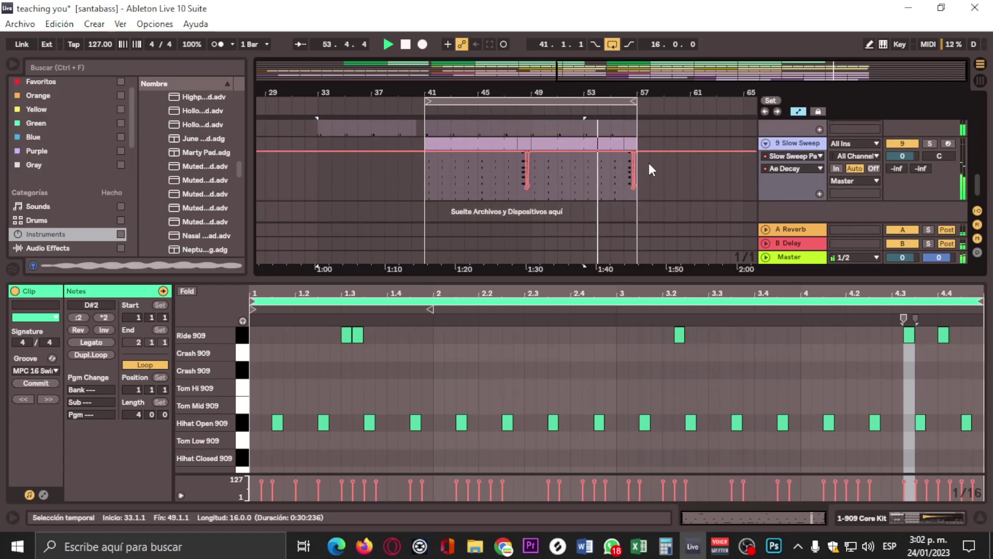
{"action": "scroll", "coordinate": [646, 150], "scroll_direction": "up", "scroll_amount": 8}
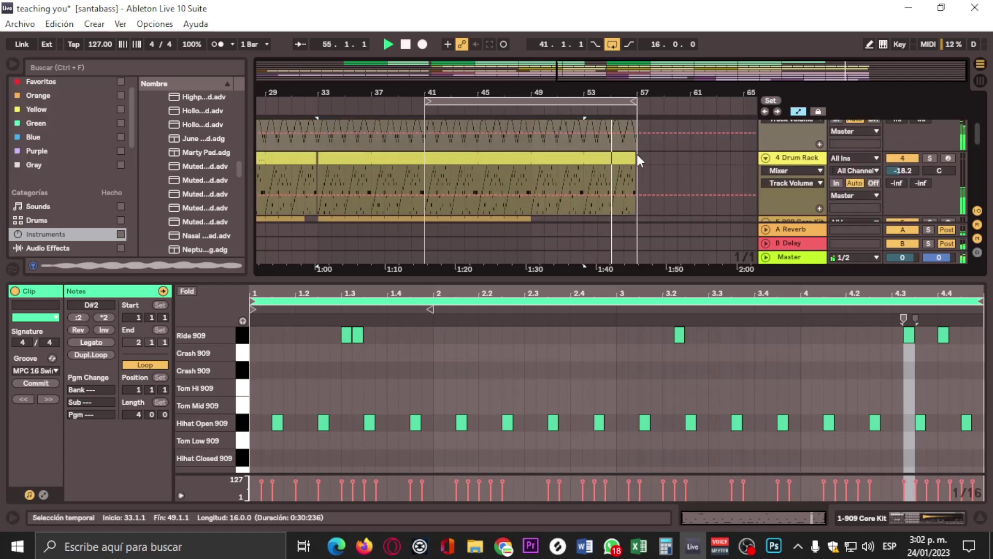
- Clear the section from bar 56 onward on the 3 Drum Rack and 4 Drum Rack tracks and hide the clip detail view
{"action": "scroll", "coordinate": [644, 130], "scroll_direction": "up", "scroll_amount": 2}
{"action": "left_click_drag", "start_coordinate": [643, 126], "coordinate": [628, 185]}
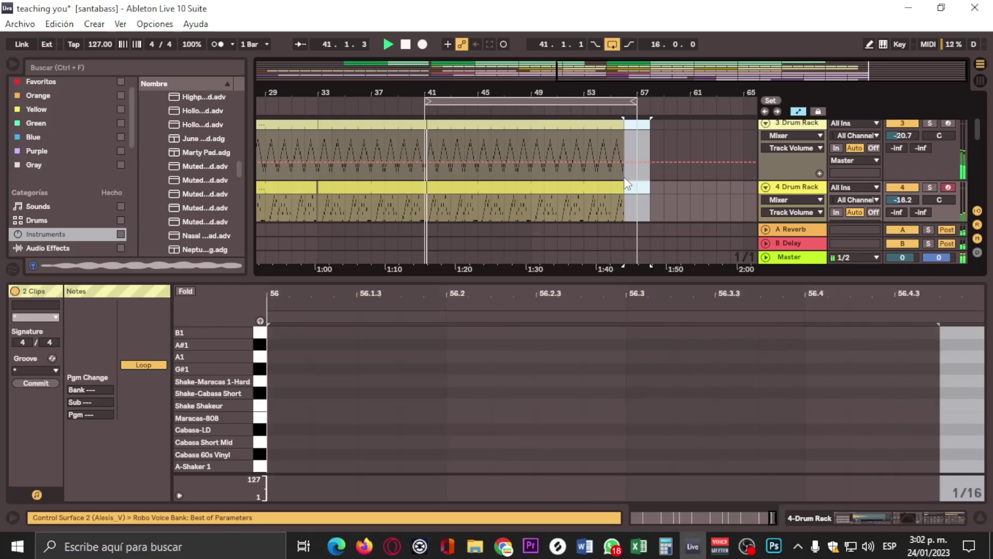
{"action": "mouse_move", "coordinate": [613, 285]}
{"action": "left_mouse_down"}
{"action": "mouse_move", "coordinate": [613, 325]}
{"action": "mouse_move", "coordinate": [614, 303]}
{"action": "left_mouse_up"}
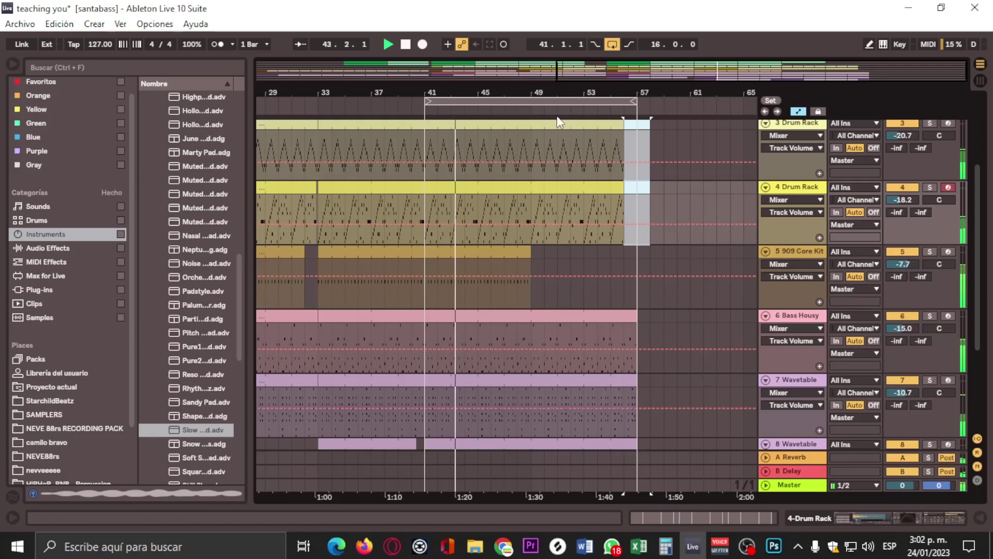
- Copy bars 41 to 45 of all tracks to bar 57 and set the loop to 20 bars, from bar 41 to bar 61
{"action": "left_click", "coordinate": [630, 102]}
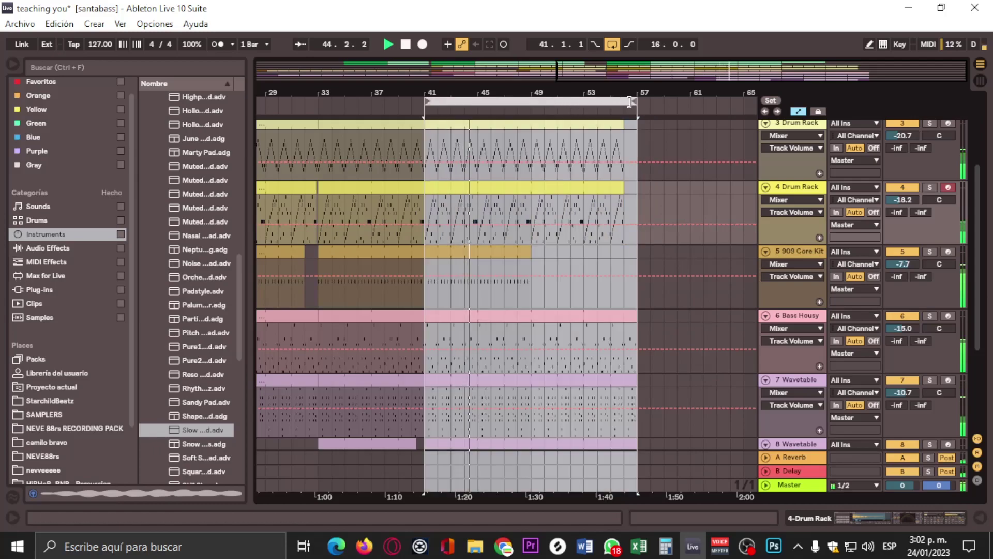
{"action": "left_click_drag", "start_coordinate": [630, 102], "coordinate": [478, 102]}
{"action": "left_click_drag", "start_coordinate": [453, 150], "coordinate": [647, 164]}
{"action": "left_click_drag", "start_coordinate": [478, 102], "coordinate": [691, 102]}
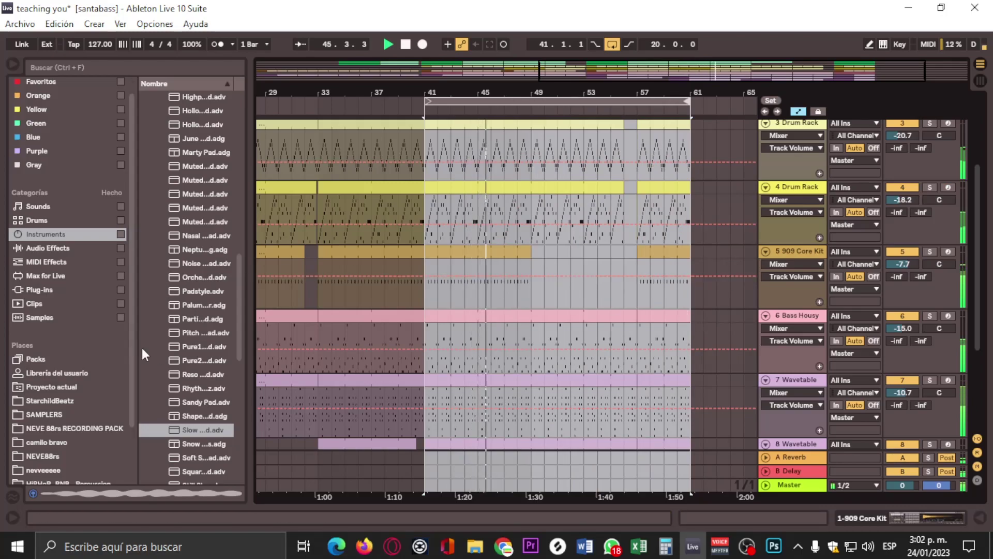
- Search the browser for "reiser", check the Sounds category, and clear the search
{"action": "scroll", "coordinate": [625, 303], "scroll_direction": "down", "scroll_amount": 1}
{"action": "scroll", "coordinate": [627, 296], "scroll_direction": "down", "scroll_amount": 1}
{"action": "scroll", "coordinate": [627, 296], "scroll_direction": "up", "scroll_amount": 1}
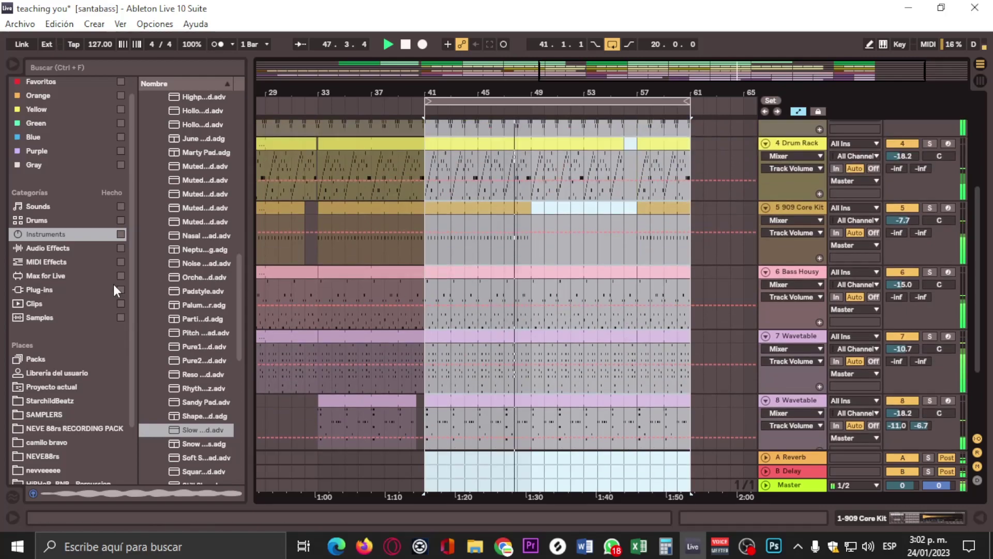
{"action": "left_click", "coordinate": [106, 67]}
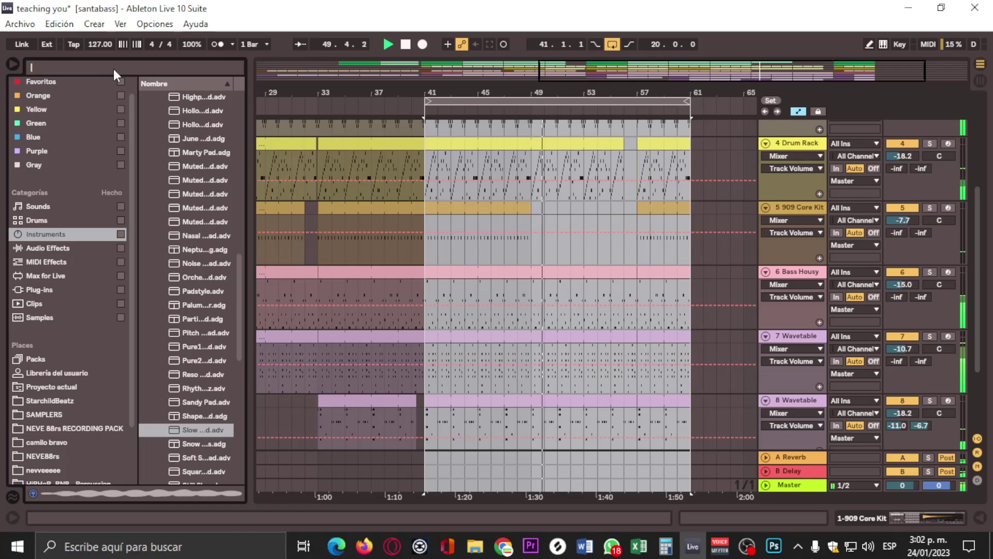
{"action": "type", "text": "reiser"}
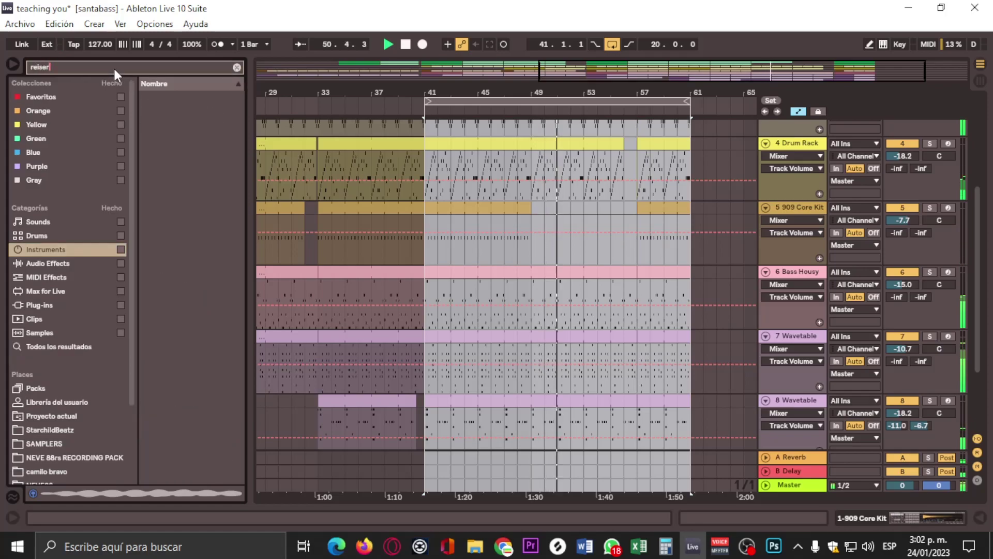
{"action": "left_click", "coordinate": [43, 221]}
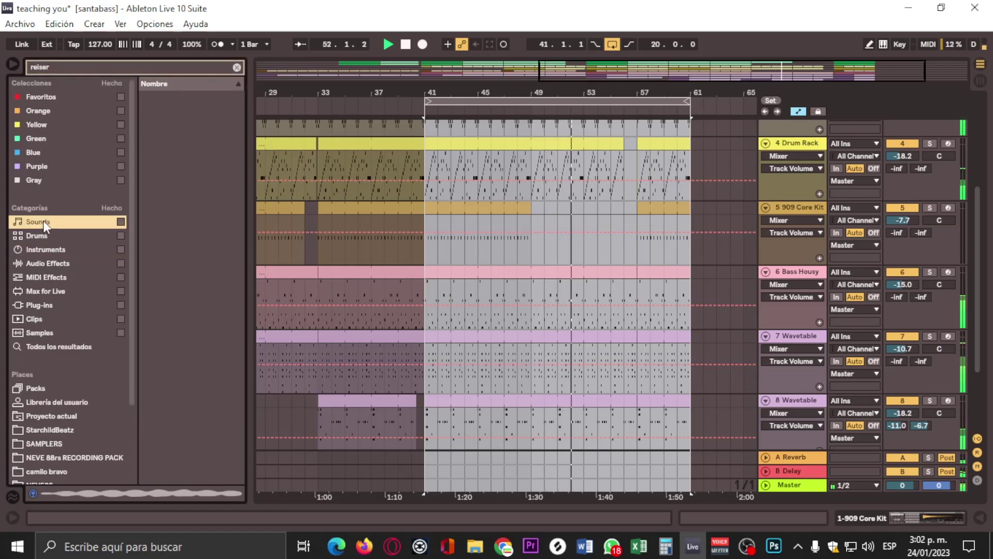
{"action": "left_click", "coordinate": [67, 63]}
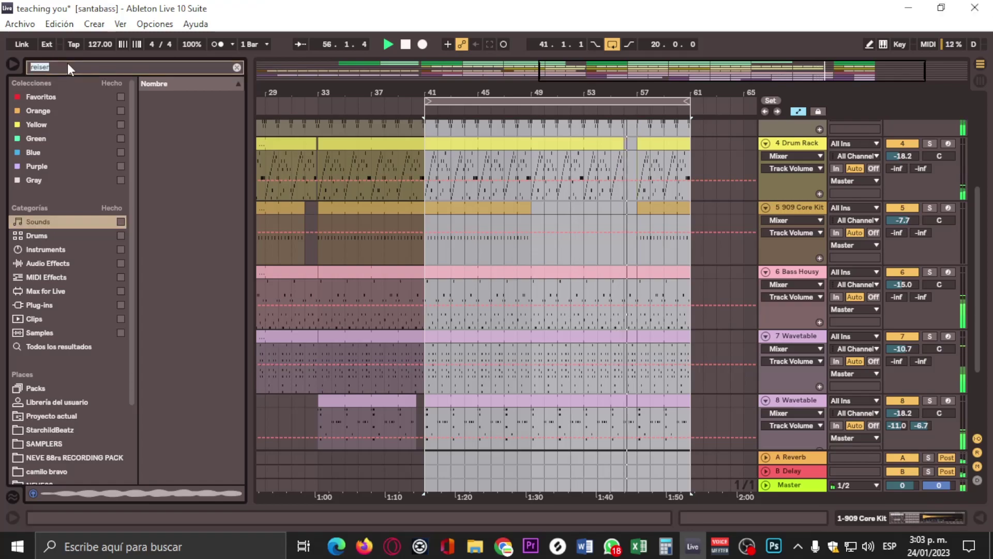
{"action": "key", "text": "BackSpace"}
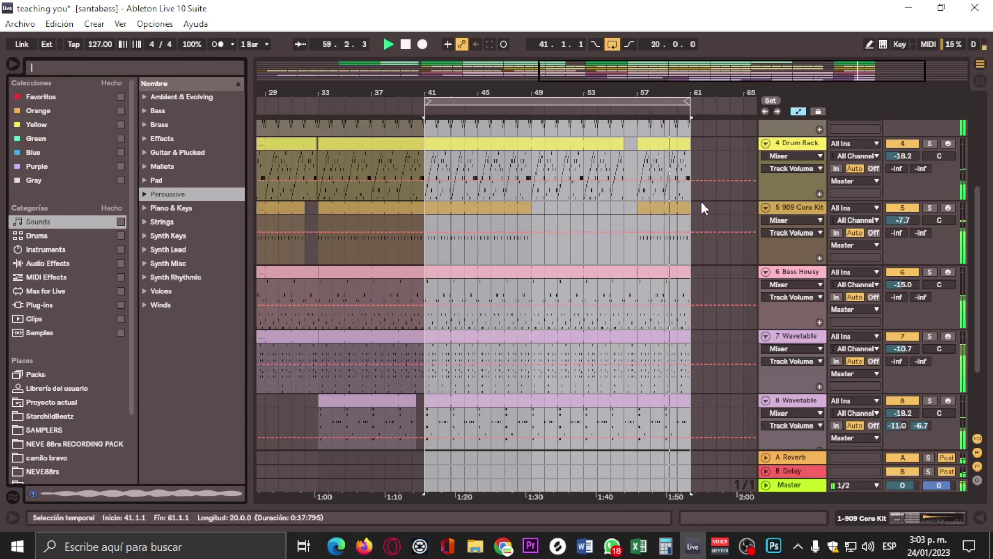
- Insert a new MIDI track below the 9 Slow Sweep Pad track
{"action": "scroll", "coordinate": [701, 202], "scroll_direction": "down", "scroll_amount": 4}
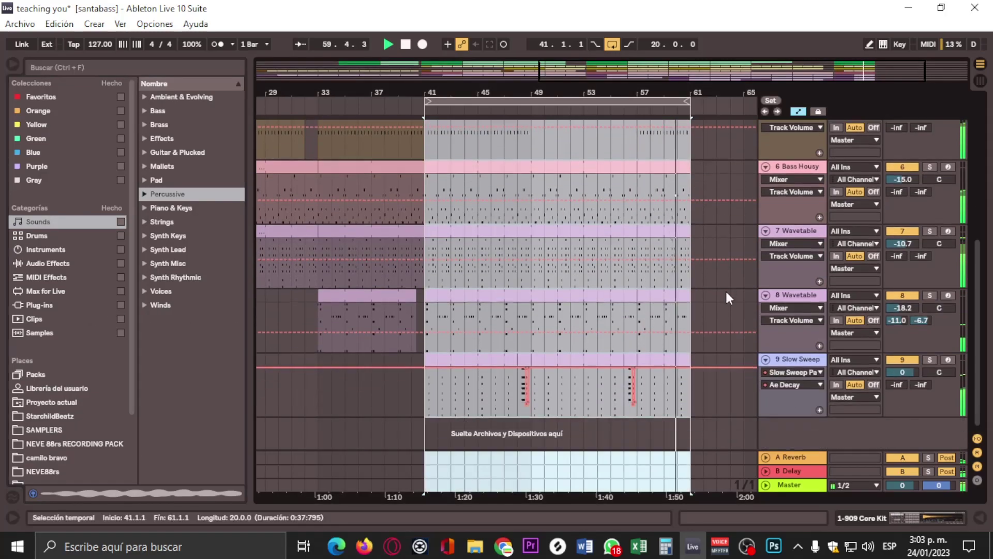
{"action": "right_click", "coordinate": [785, 365]}
{"action": "right_click", "coordinate": [777, 359]}
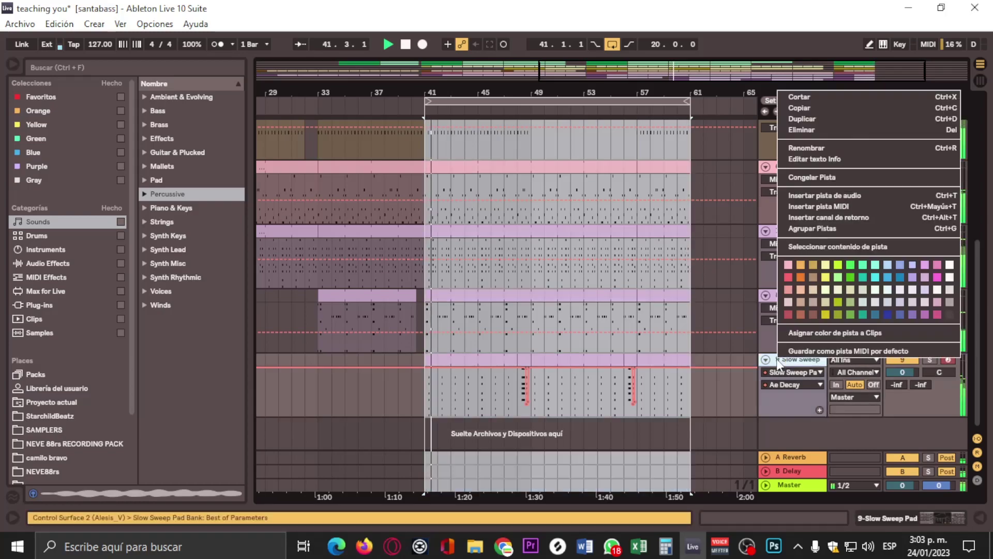
{"action": "left_click", "coordinate": [853, 206]}
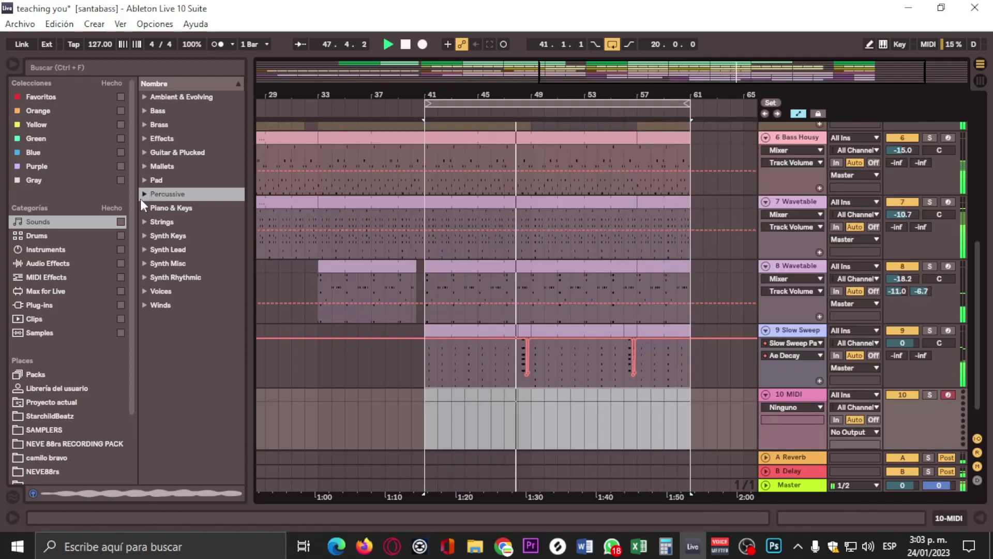
- Widen the browser and load the Operator instrument onto the new MIDI track
{"action": "scroll", "coordinate": [46, 315], "scroll_direction": "down", "scroll_amount": 1}
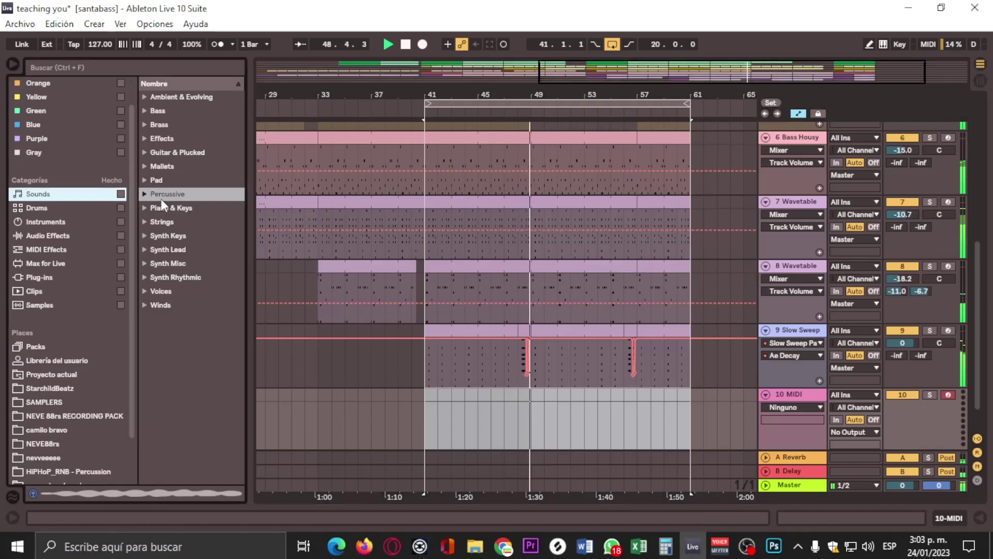
{"action": "left_click", "coordinate": [60, 219]}
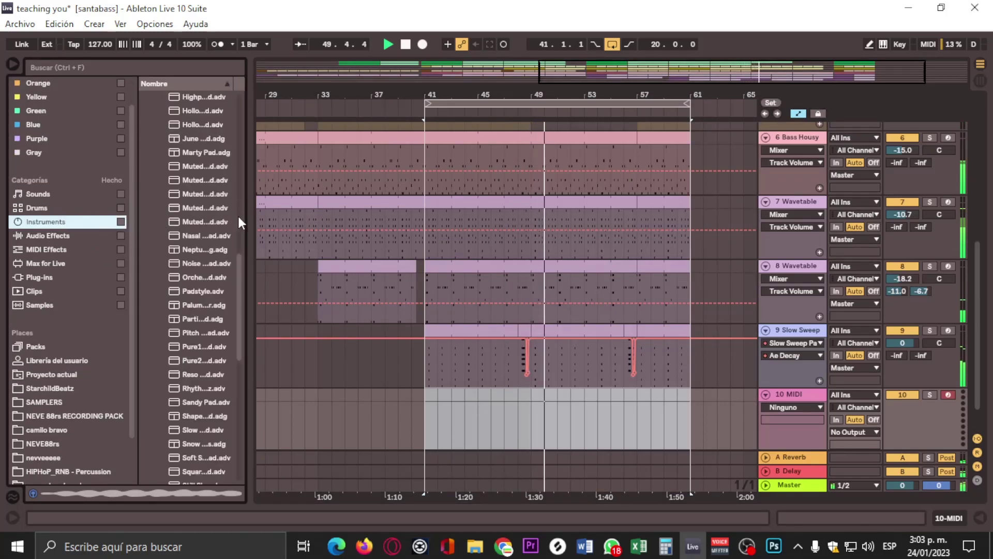
{"action": "left_click_drag", "start_coordinate": [248, 222], "coordinate": [444, 223]}
{"action": "scroll", "coordinate": [236, 206], "scroll_direction": "up", "scroll_amount": 5}
{"action": "scroll", "coordinate": [237, 206], "scroll_direction": "up", "scroll_amount": 6}
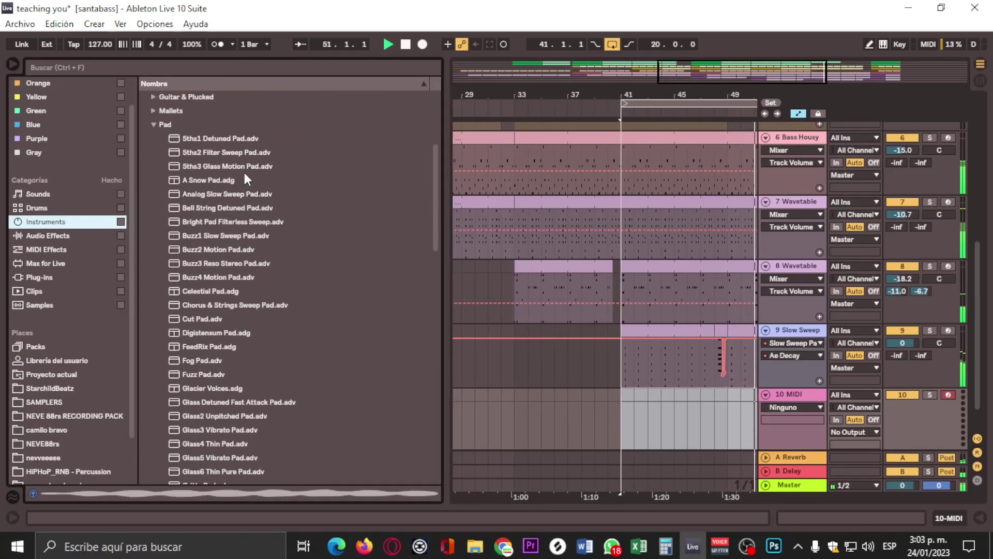
{"action": "left_click", "coordinate": [152, 222]}
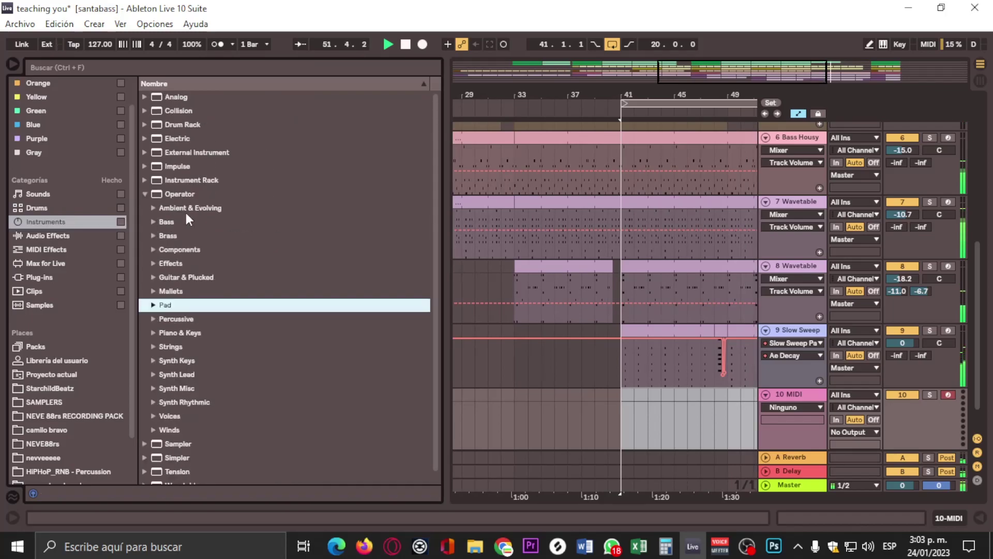
{"action": "double_click", "coordinate": [163, 193]}
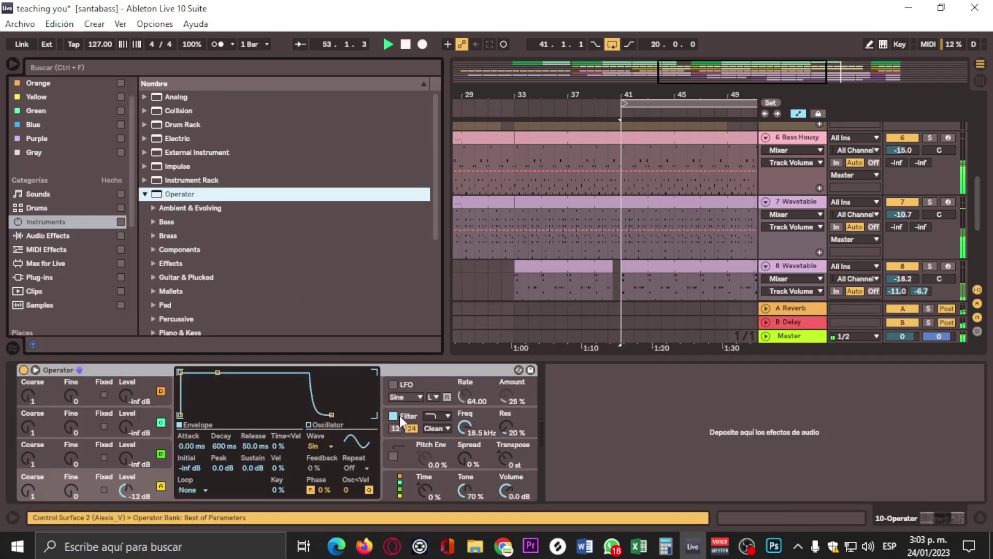
- Set the waveform of Operator's oscillator A to Noise White and bring the 10 Operator track into view
{"action": "left_click", "coordinate": [319, 445]}
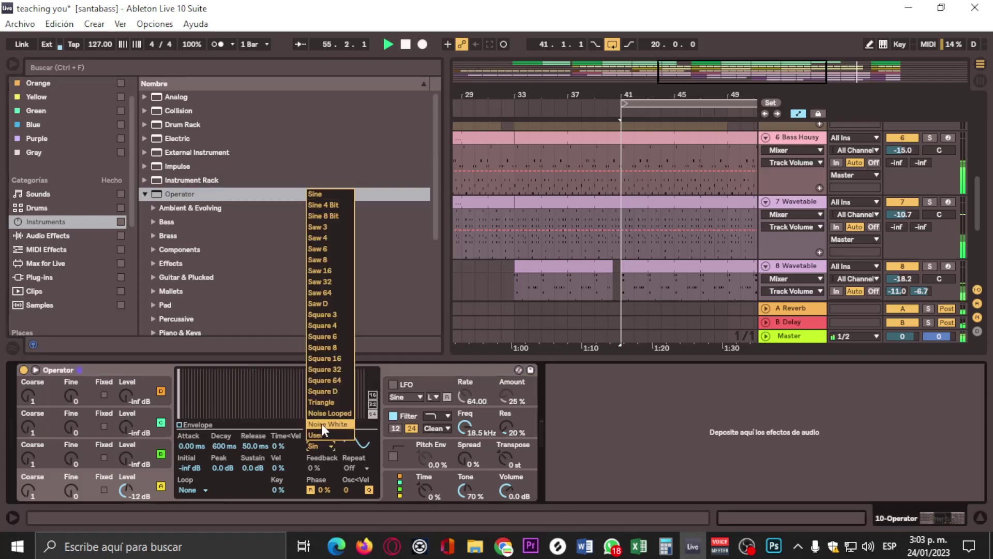
{"action": "left_click", "coordinate": [321, 423]}
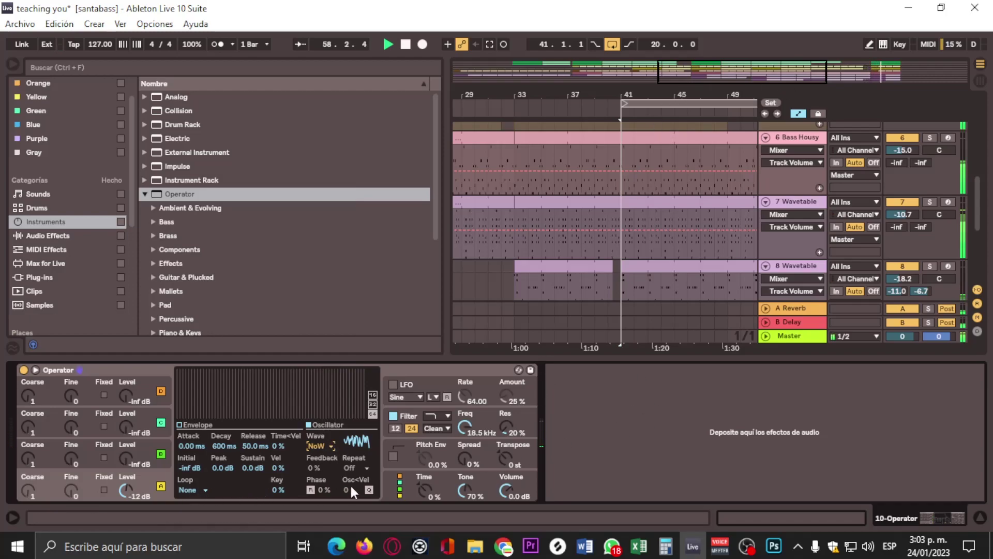
{"action": "scroll", "coordinate": [719, 251], "scroll_direction": "down", "scroll_amount": 3}
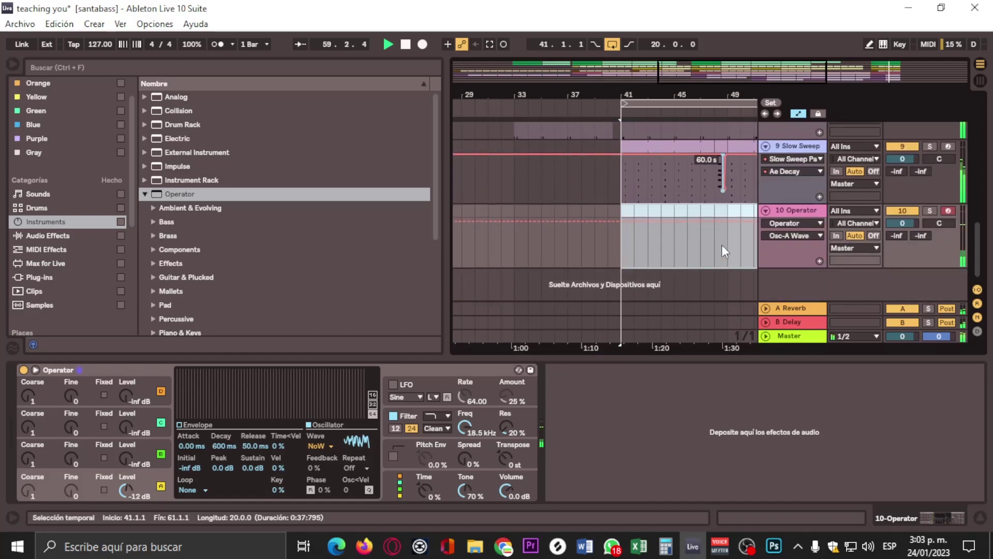
- Try several filter cutoffs in Operator, setting the resonance to 48% and the frequency to 365 Hz
{"action": "mouse_move", "coordinate": [463, 427]}
{"action": "left_mouse_down"}
{"action": "mouse_move", "coordinate": [463, 455]}
{"action": "mouse_move", "coordinate": [464, 404]}
{"action": "mouse_move", "coordinate": [506, 412]}
{"action": "mouse_move", "coordinate": [464, 448]}
{"action": "mouse_move", "coordinate": [465, 422]}
{"action": "left_mouse_up"}
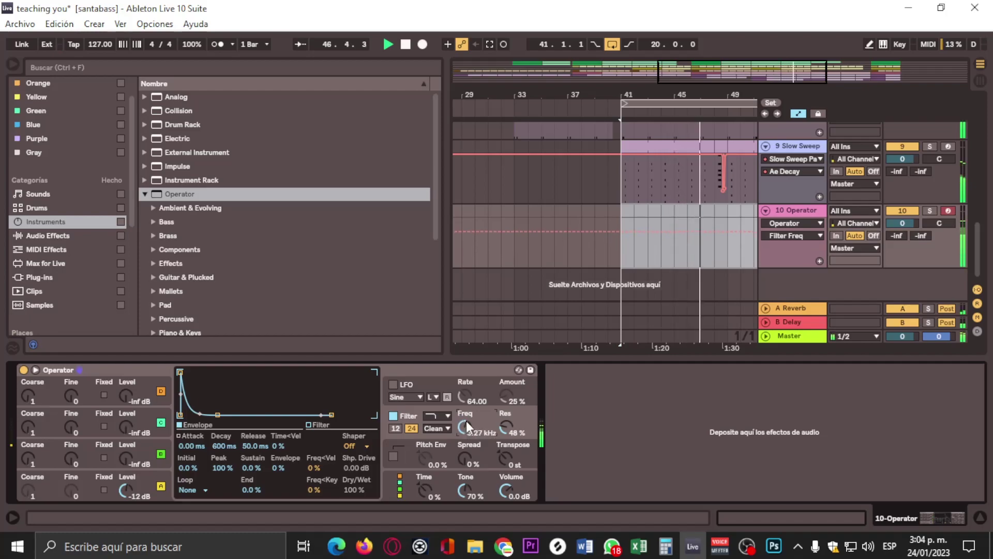
{"action": "left_click_drag", "start_coordinate": [468, 427], "coordinate": [467, 370]}
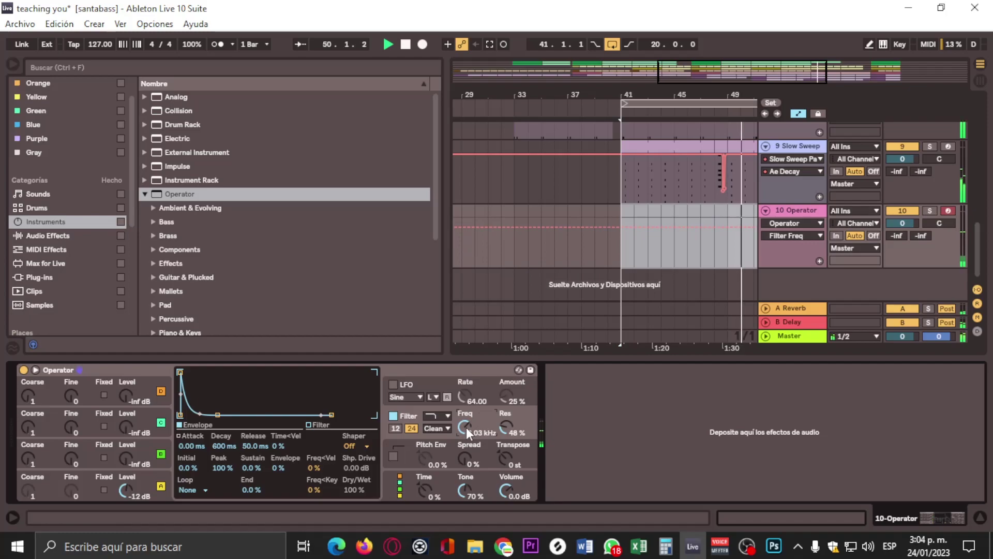
{"action": "left_click_drag", "start_coordinate": [466, 427], "coordinate": [464, 421]}
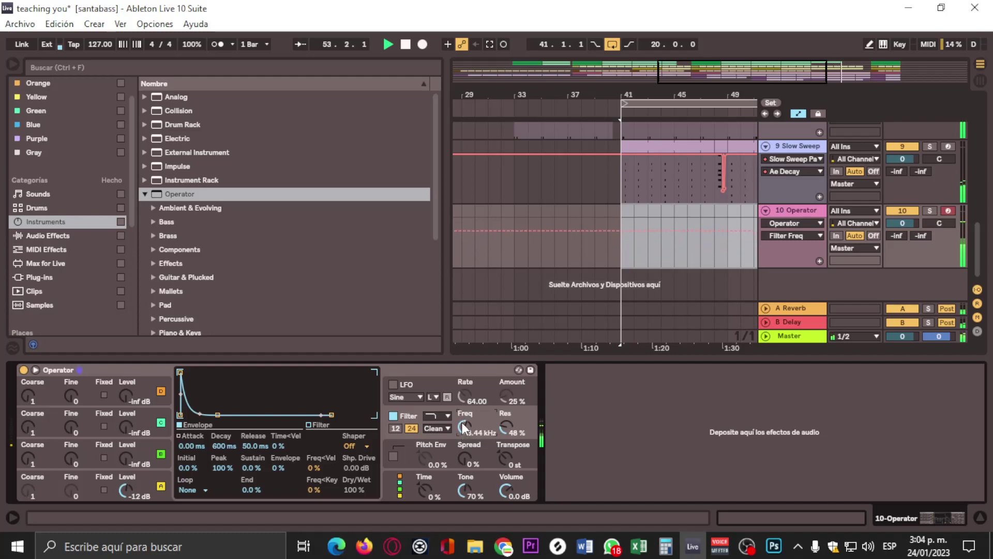
{"action": "left_click_drag", "start_coordinate": [464, 420], "coordinate": [463, 440]}
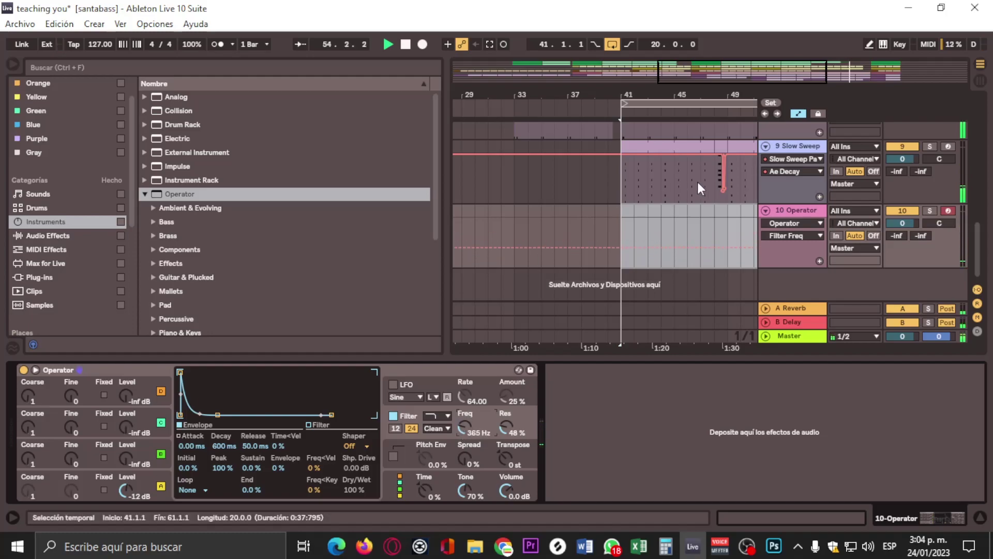
- Play from about bar 53 and record a noise note leading into bar 57 on the 10 Operator track
{"action": "left_click_drag", "start_coordinate": [707, 99], "coordinate": [508, 100]}
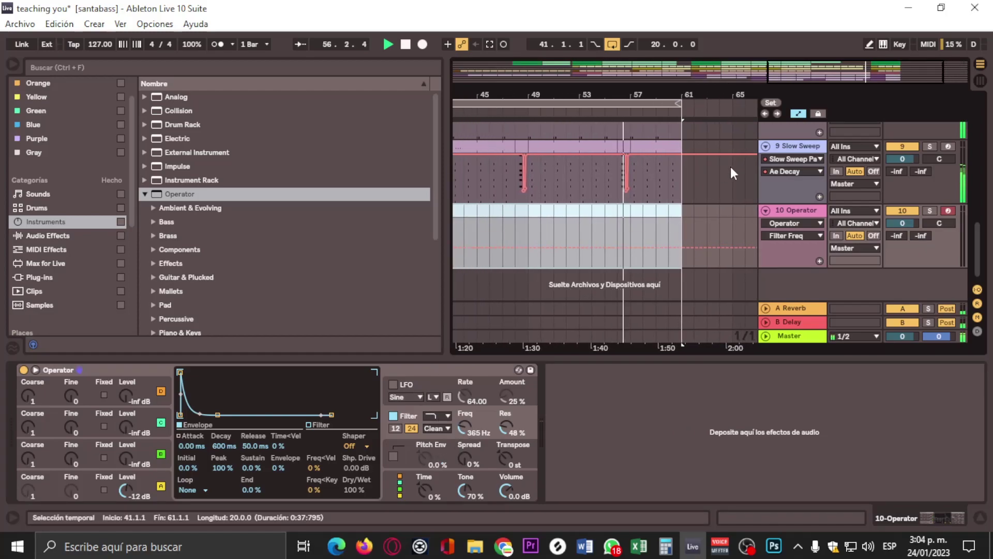
{"action": "left_click", "coordinate": [603, 109]}
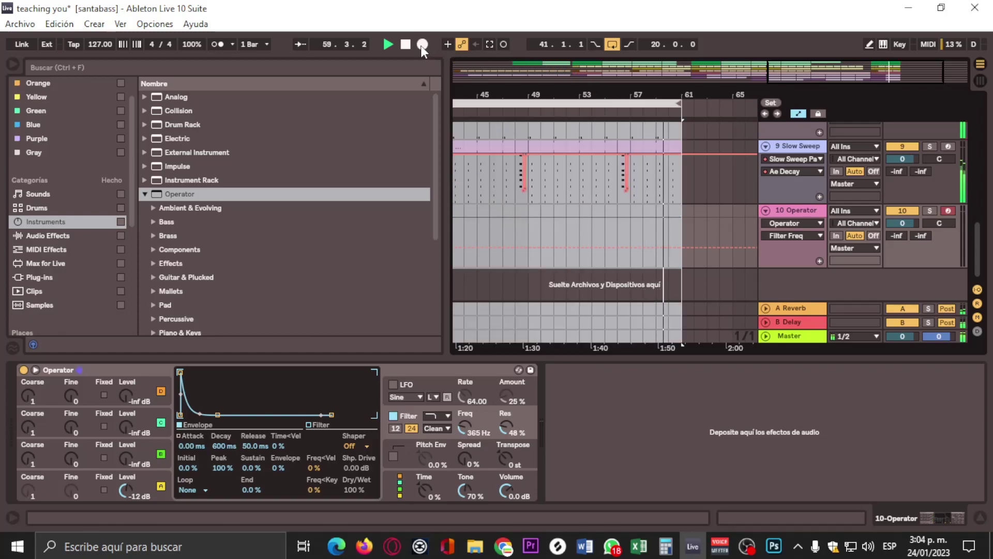
{"action": "left_click", "coordinate": [584, 111]}
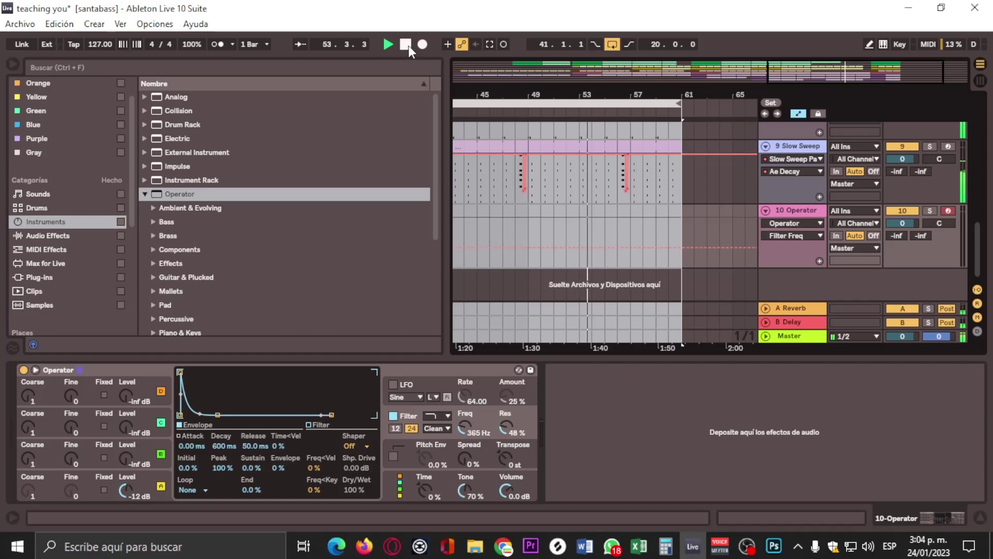
{"action": "left_click", "coordinate": [423, 45]}
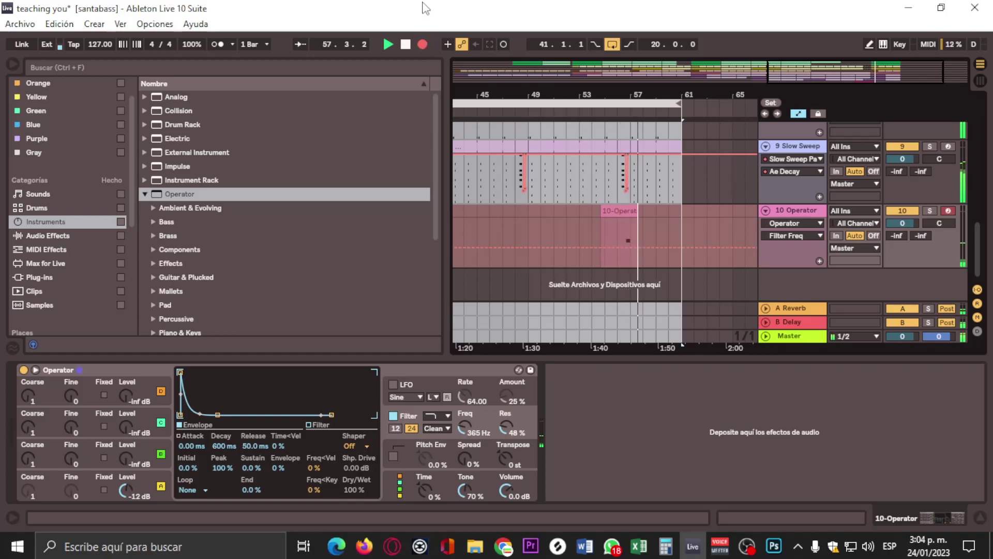
{"action": "left_click", "coordinate": [422, 44]}
- Automate Operator's filter frequency to rise from 365 Hz to about 3.9 kHz across the recorded note, and play the result
{"action": "left_click_drag", "start_coordinate": [630, 99], "coordinate": [629, 97]}
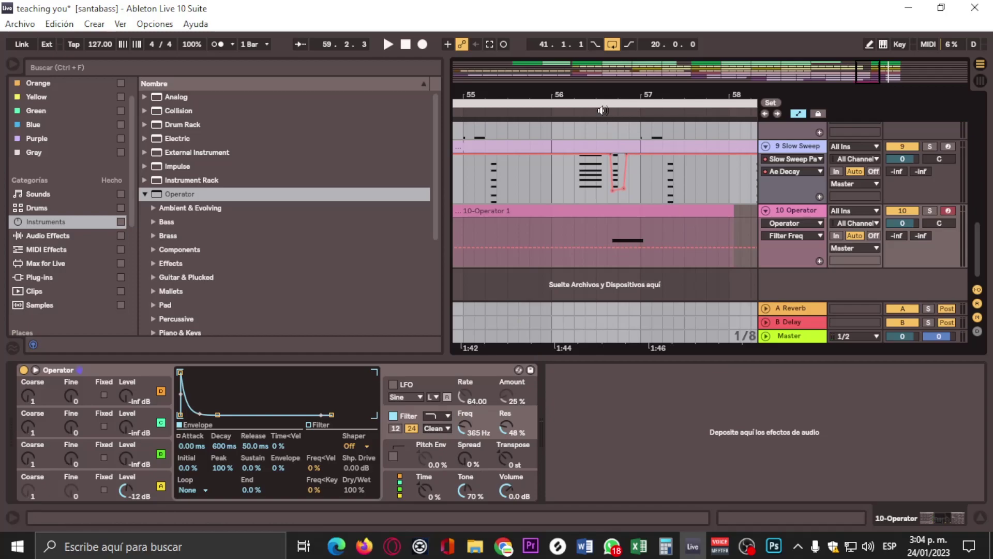
{"action": "right_click", "coordinate": [462, 425]}
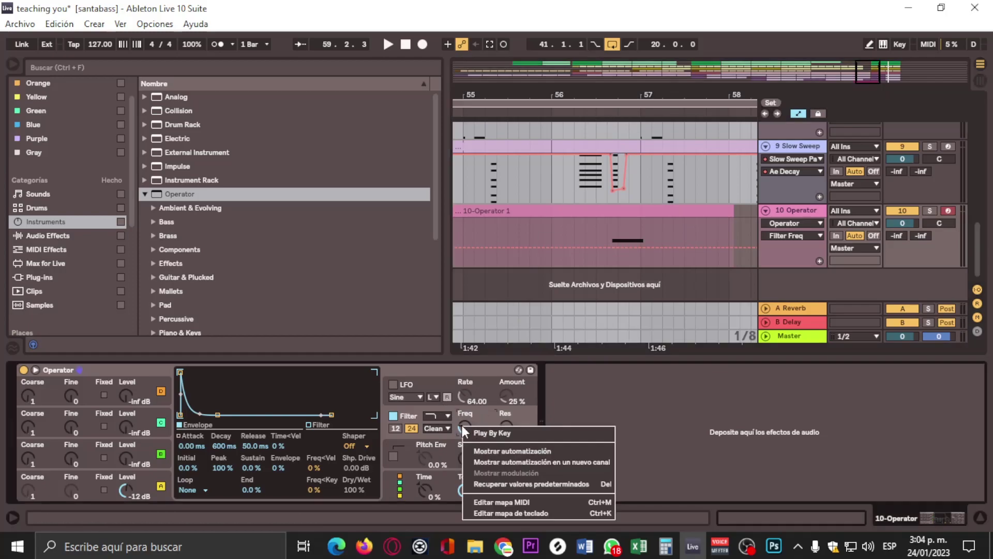
{"action": "left_click", "coordinate": [482, 451]}
{"action": "left_click", "coordinate": [607, 248]}
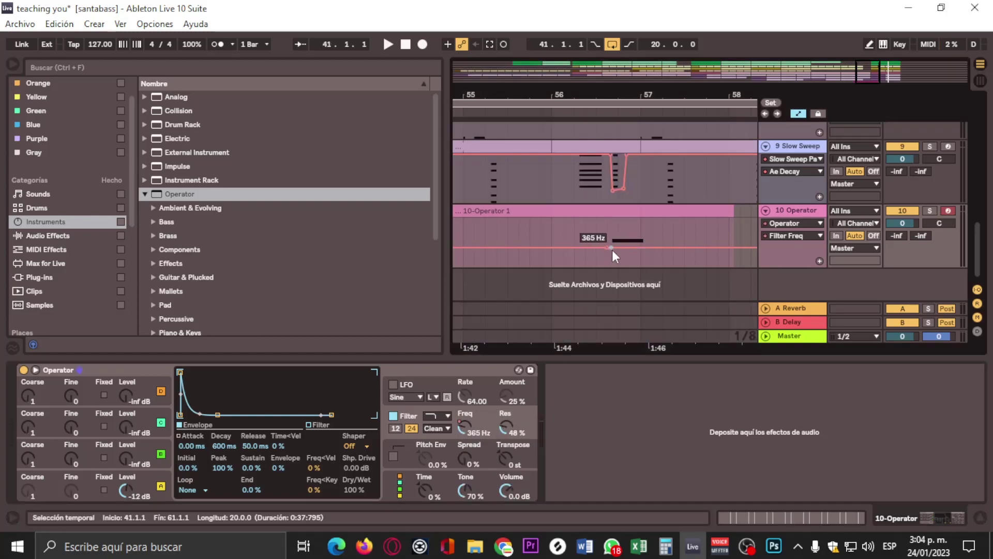
{"action": "left_click_drag", "start_coordinate": [639, 248], "coordinate": [640, 220]}
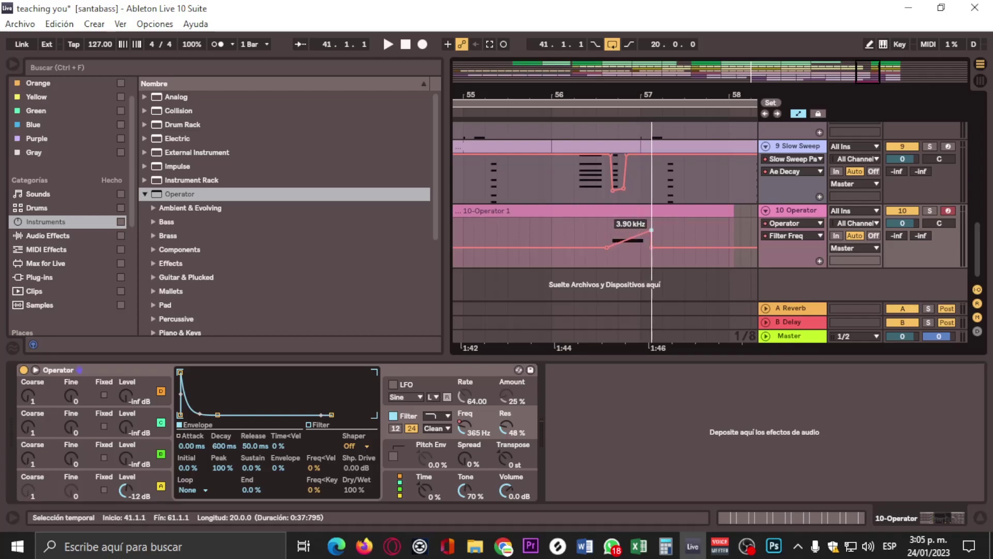
{"action": "left_click", "coordinate": [586, 114]}
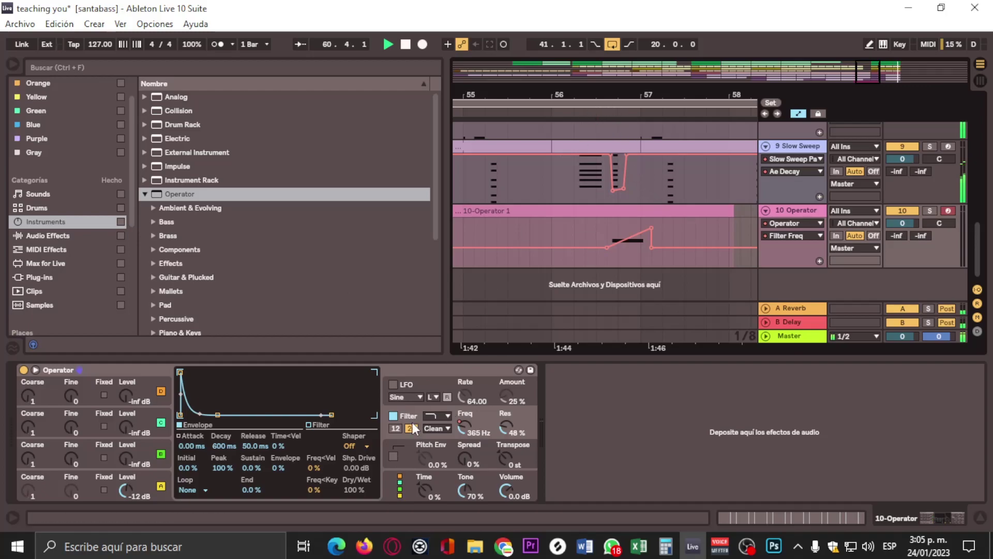
- Enable Operator's pitch envelope at 17%, set the spread to 36%, and play the riser from bar 56
{"action": "left_click", "coordinate": [393, 455]}
{"action": "left_click_drag", "start_coordinate": [433, 457], "coordinate": [433, 443]}
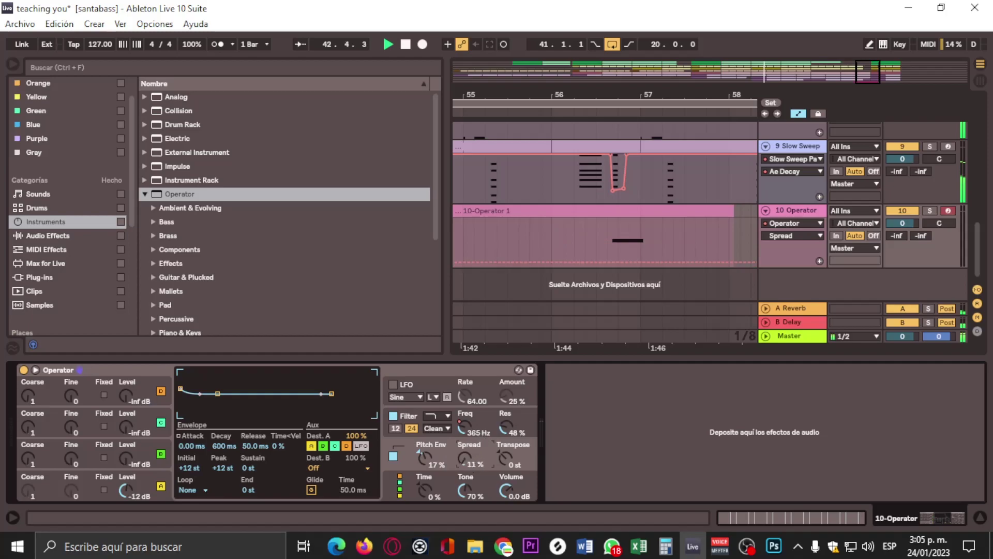
{"action": "left_click", "coordinate": [542, 110]}
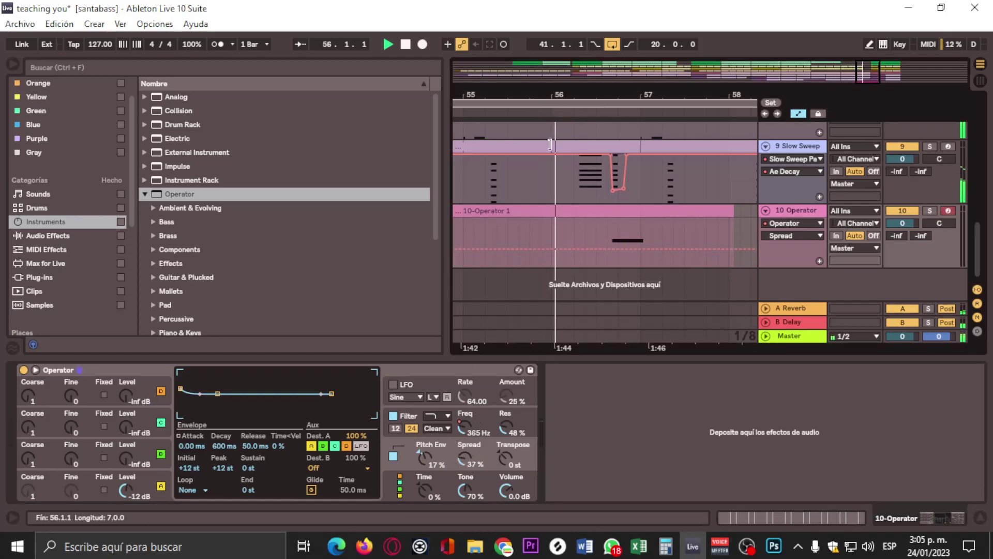
{"action": "scroll", "coordinate": [458, 463], "scroll_direction": "down", "scroll_amount": 1}
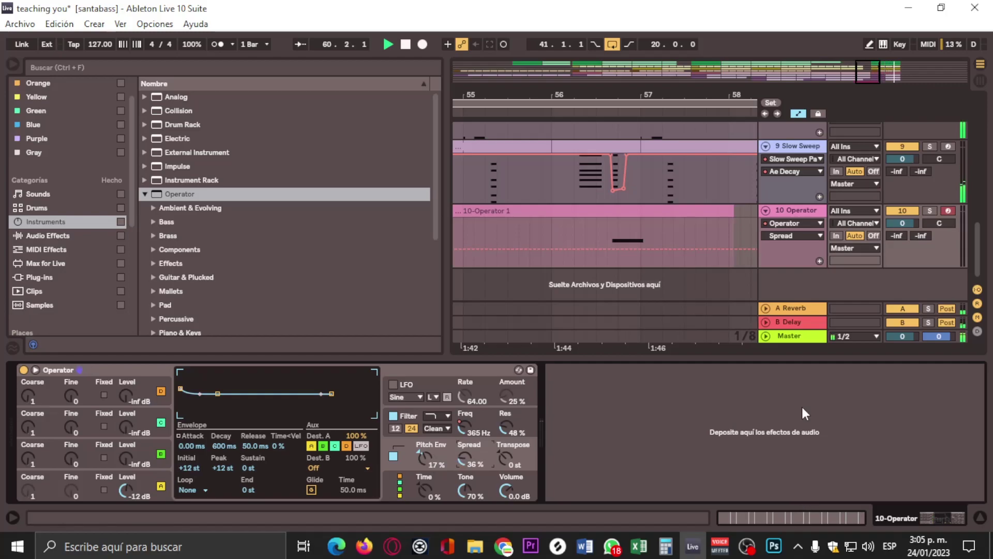
- Listen through the looped section from bar 41 to bar 61 while reviewing the drum and bass tracks, and stop playback
{"action": "left_click_drag", "start_coordinate": [586, 98], "coordinate": [707, 99]}
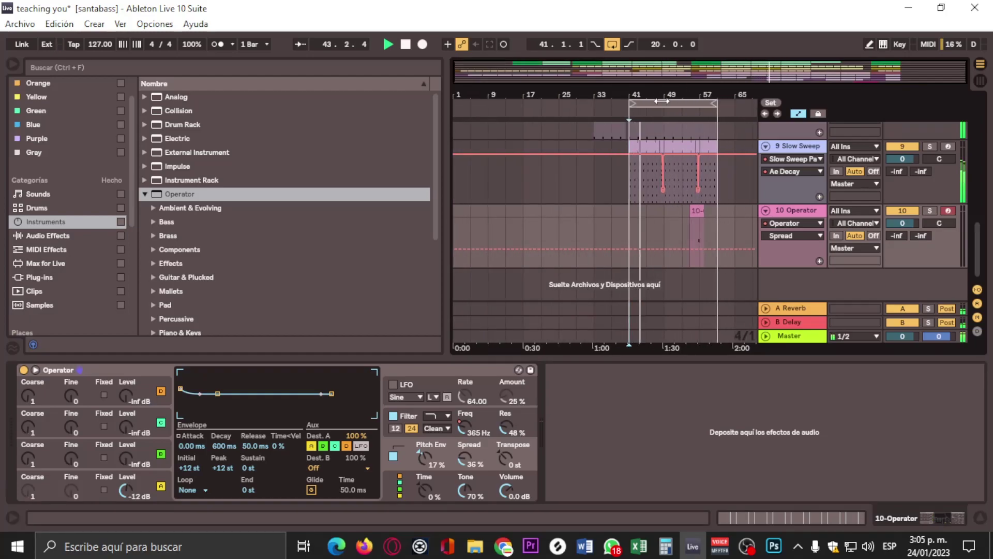
{"action": "scroll", "coordinate": [673, 228], "scroll_direction": "up", "scroll_amount": 12}
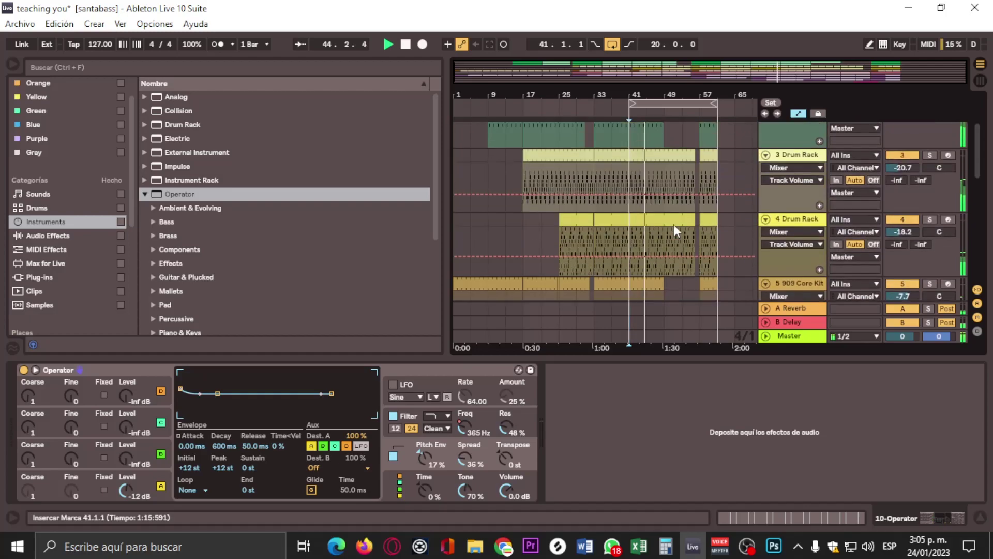
{"action": "scroll", "coordinate": [674, 224], "scroll_direction": "down", "scroll_amount": 4}
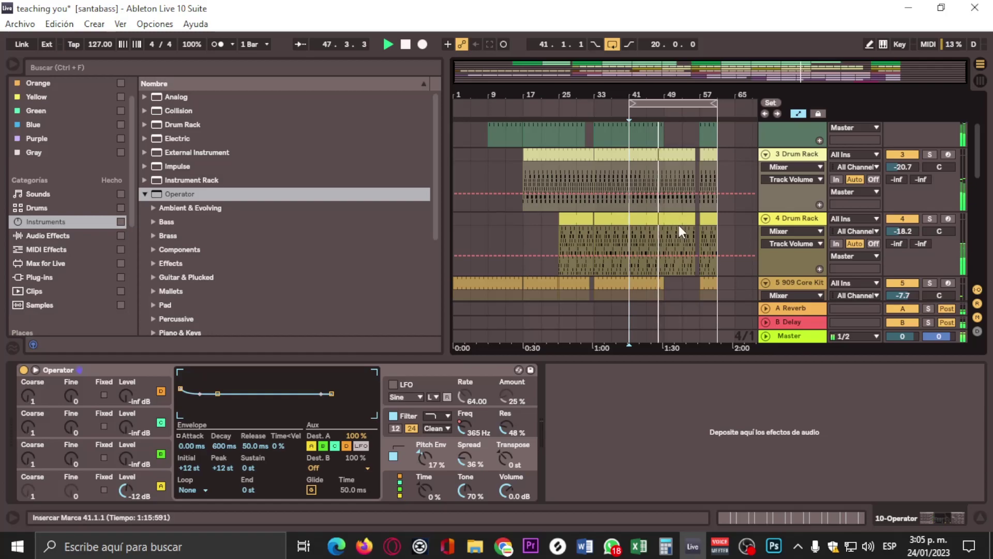
{"action": "scroll", "coordinate": [679, 225], "scroll_direction": "down", "scroll_amount": 3}
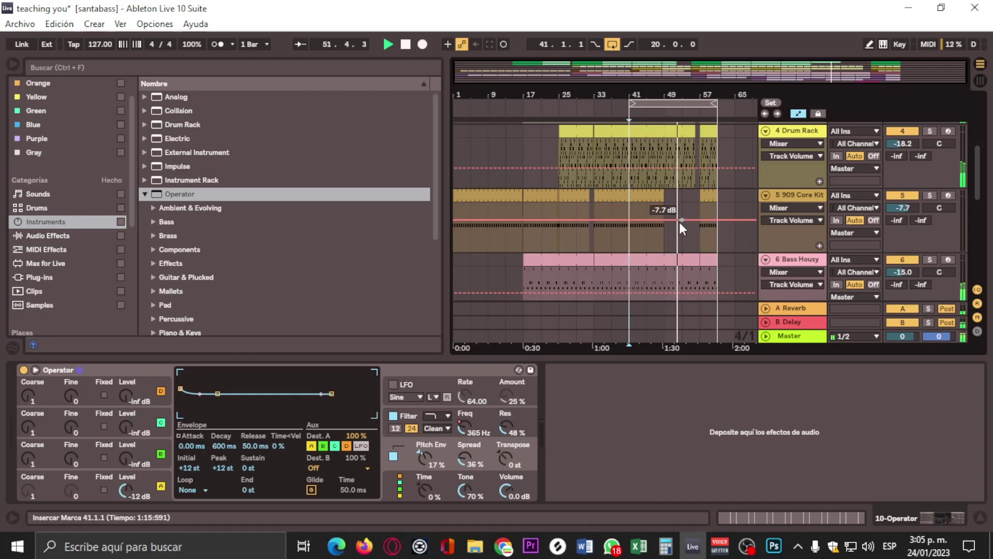
{"action": "scroll", "coordinate": [680, 223], "scroll_direction": "down", "scroll_amount": 2}
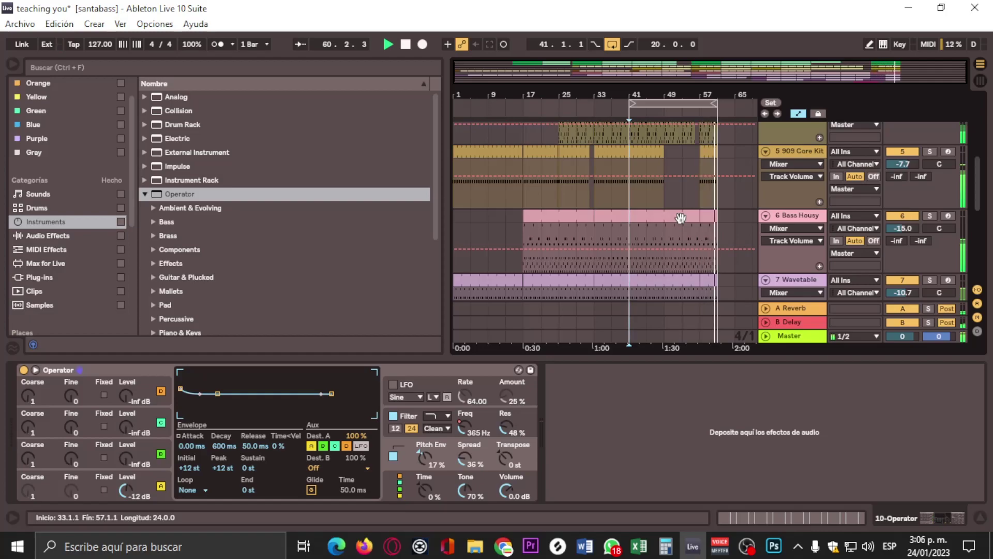
{"action": "key", "text": "space"}
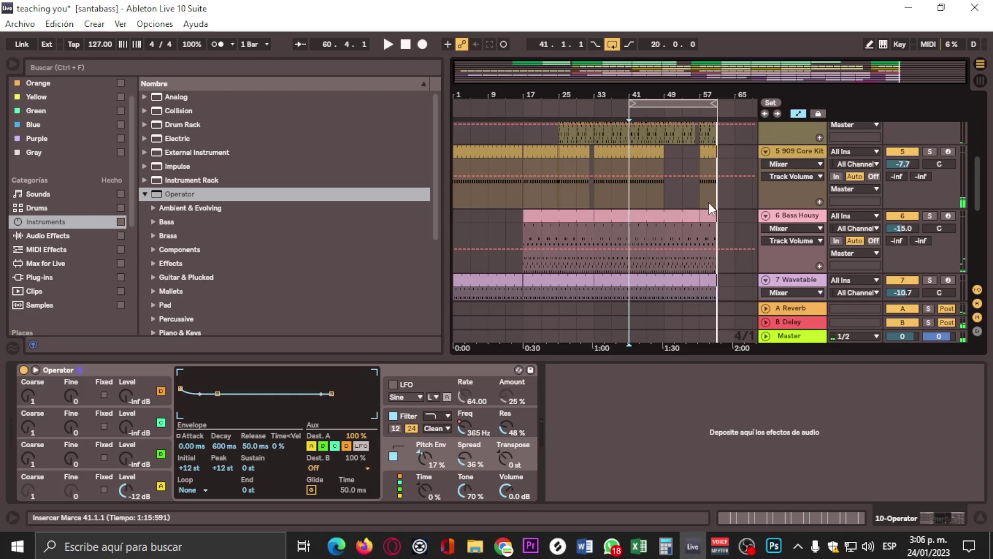